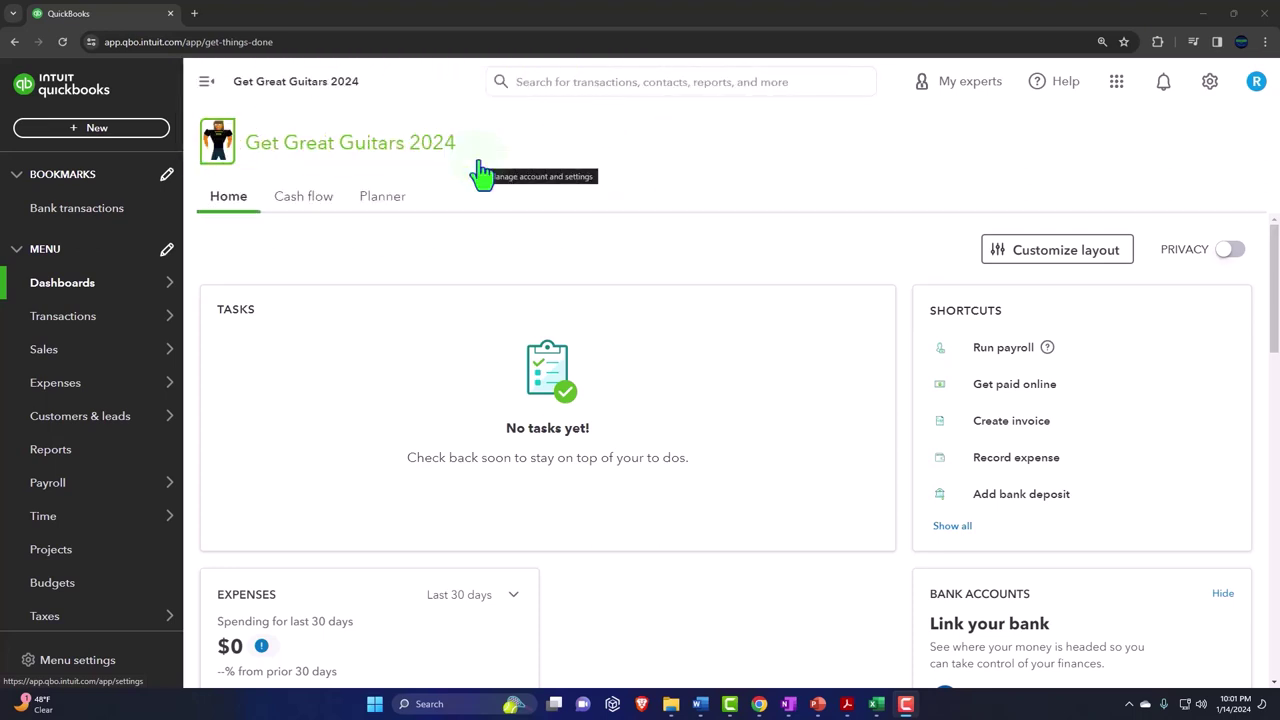
pyautogui.click(143, 131)
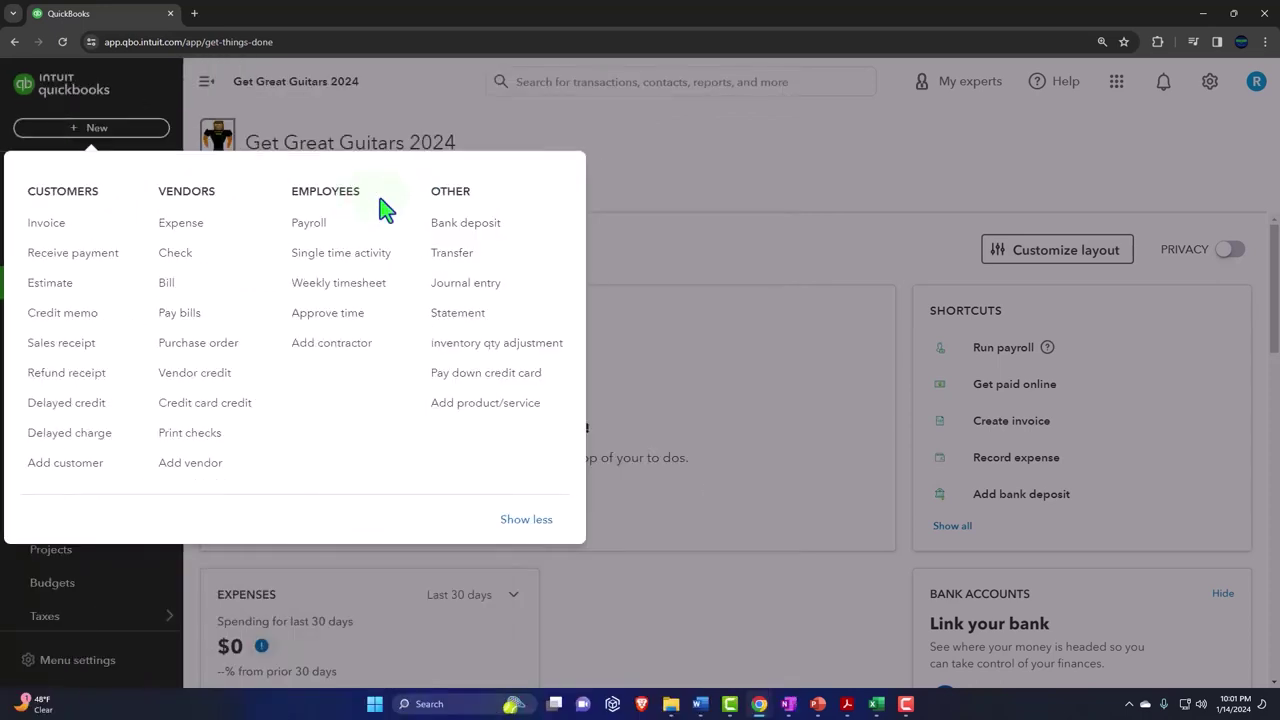
pyautogui.click(730, 183)
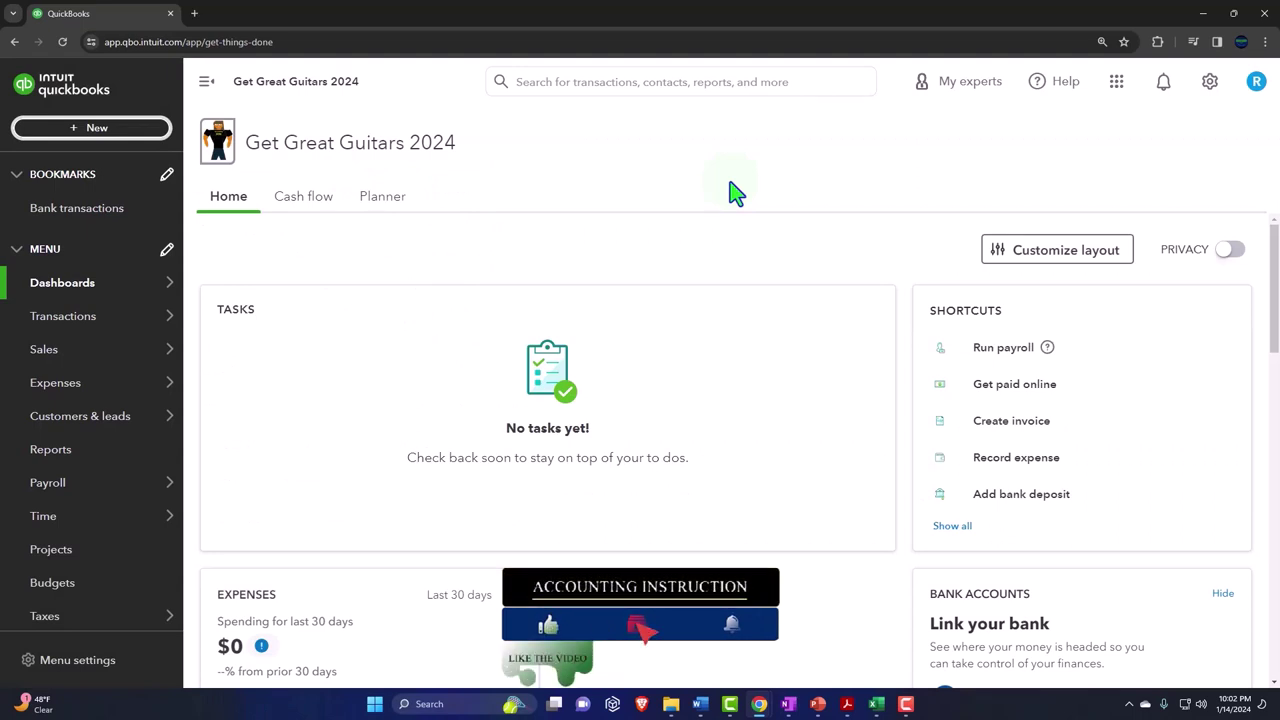
pyautogui.moveTo(133, 352)
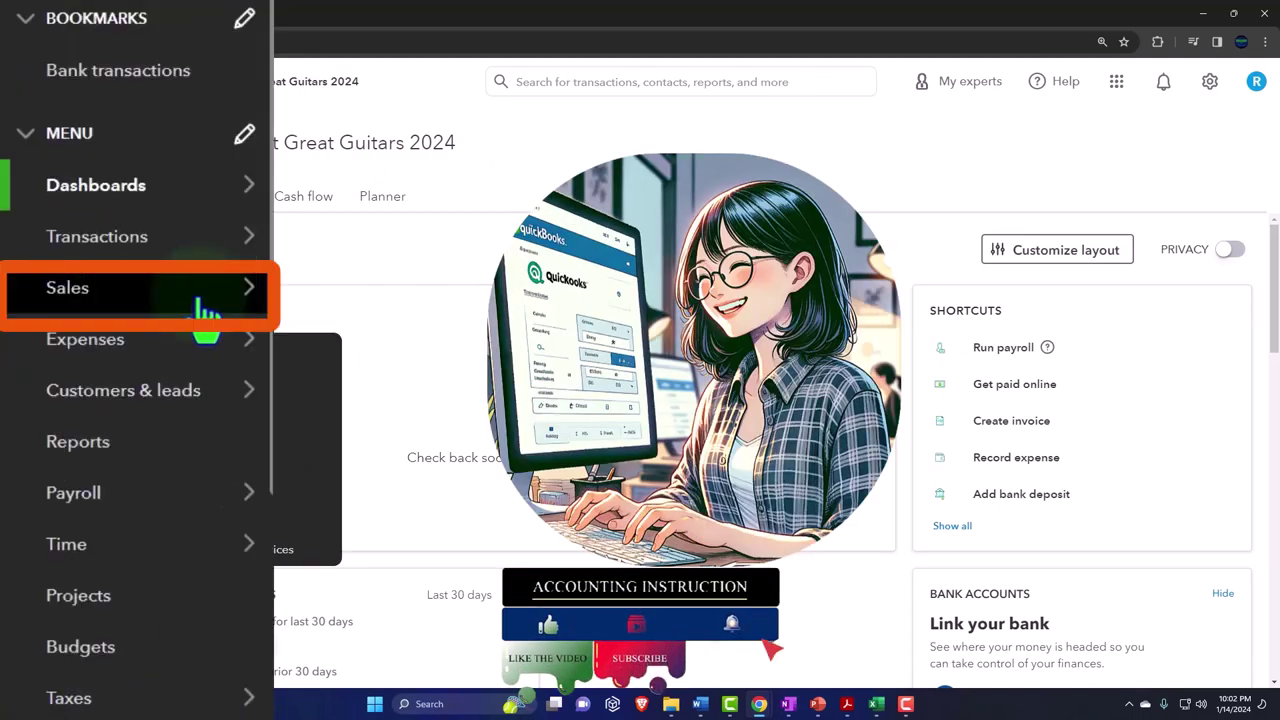
pyautogui.moveTo(177, 382)
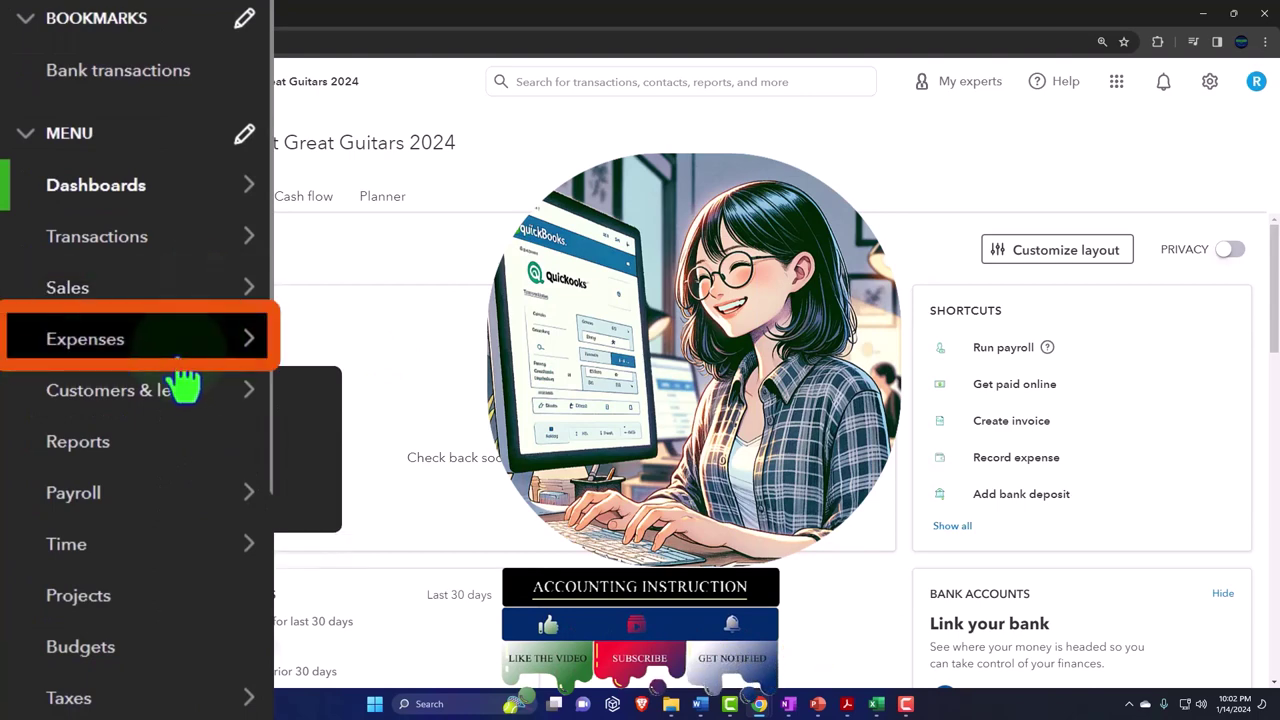
pyautogui.moveTo(166, 503)
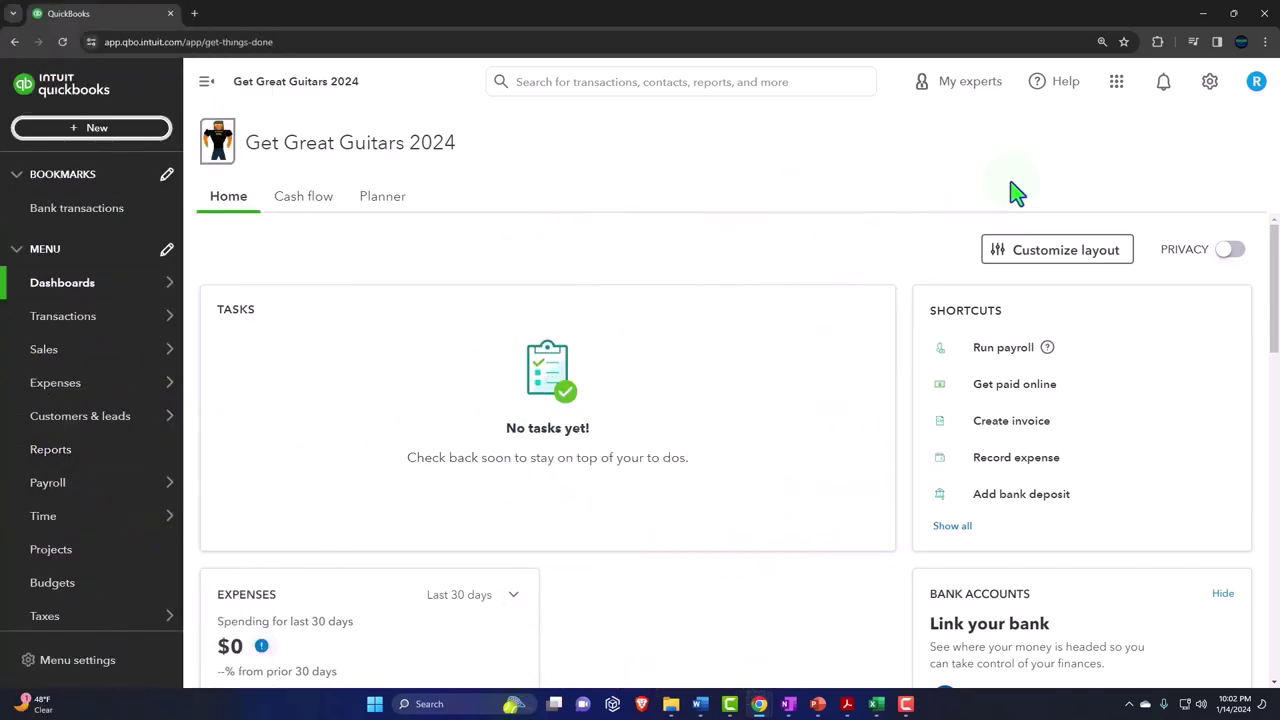
pyautogui.click(1208, 88)
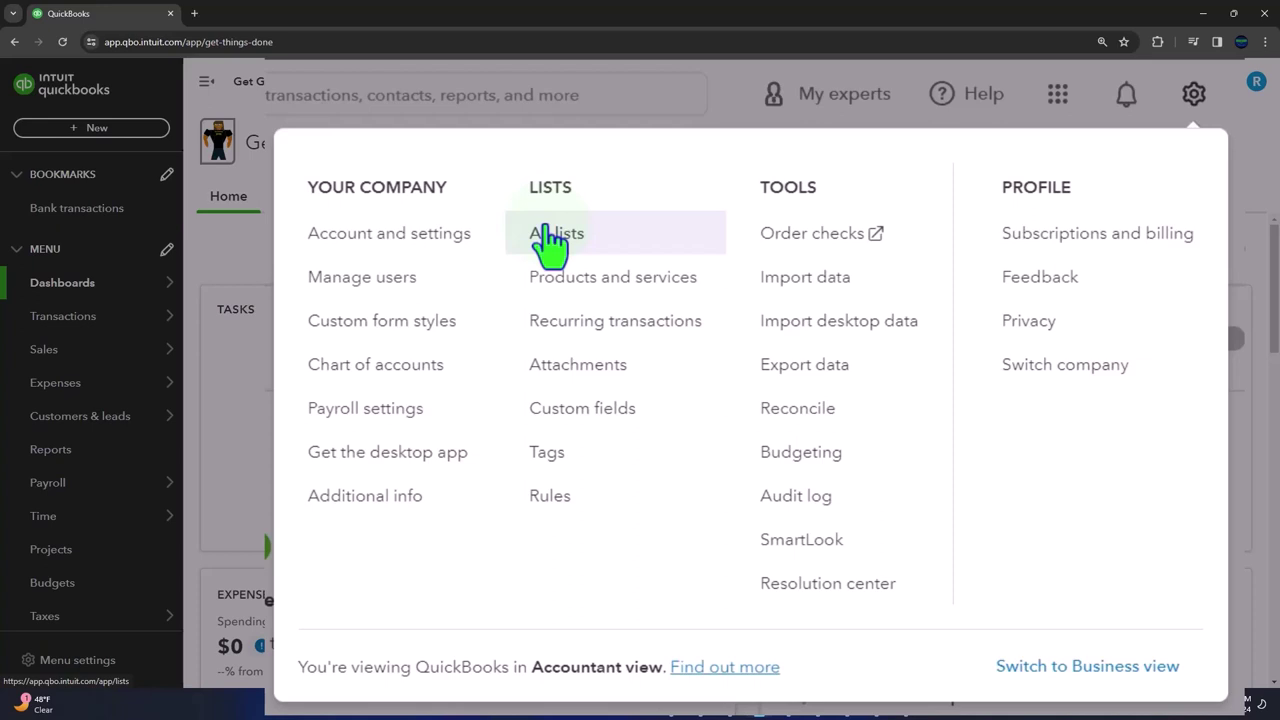
pyautogui.click(537, 228)
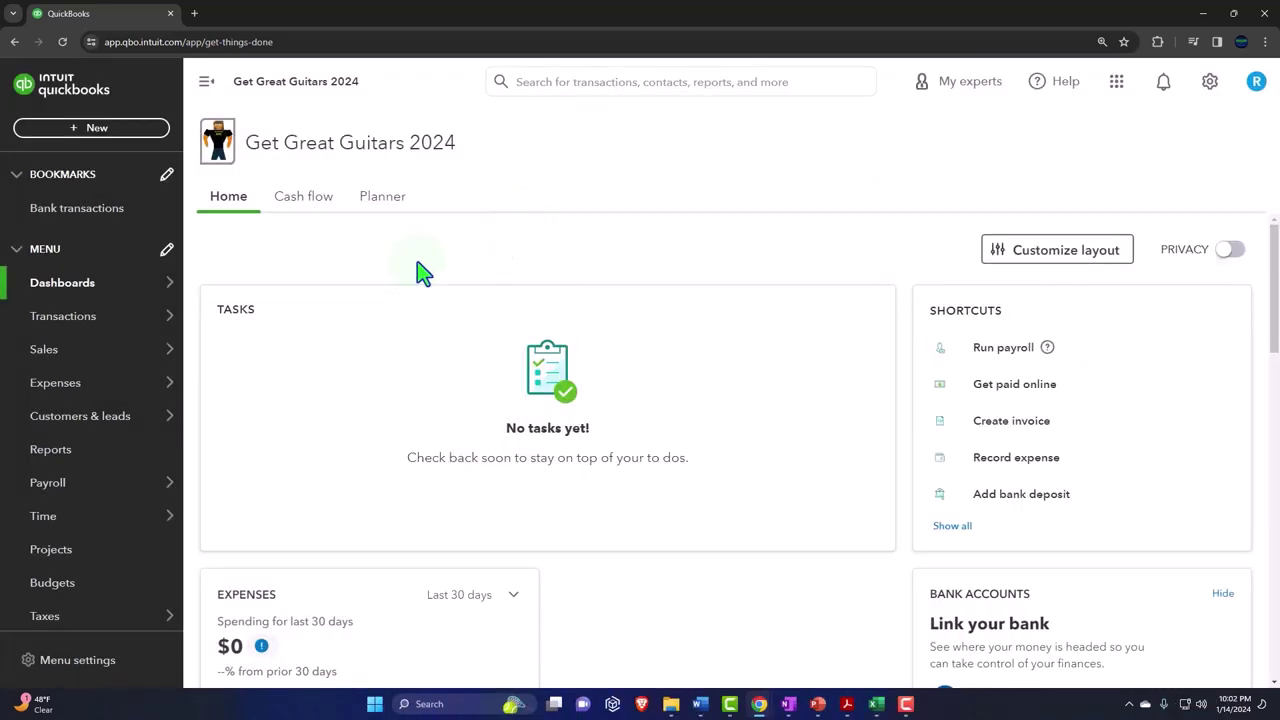
# Open the chart of accounts in the Transactions area and collapse the navigation to view the account list full width
pyautogui.click(90, 322)
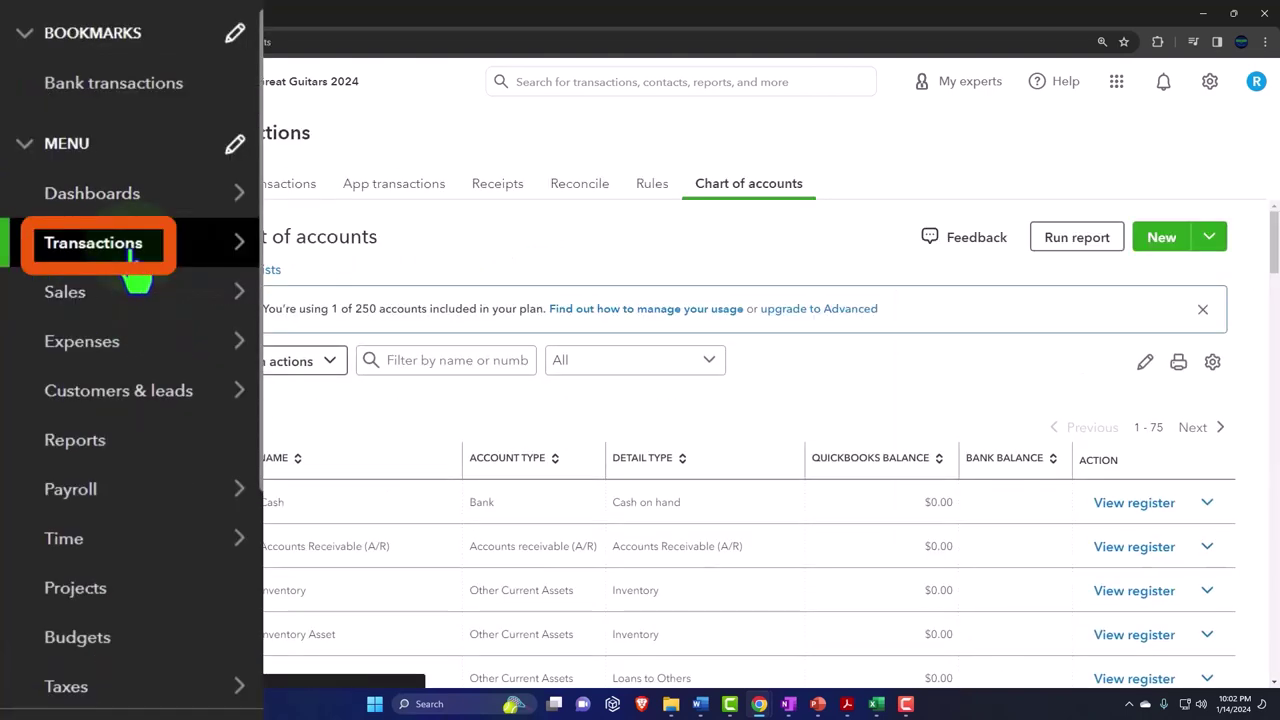
pyautogui.click(737, 200)
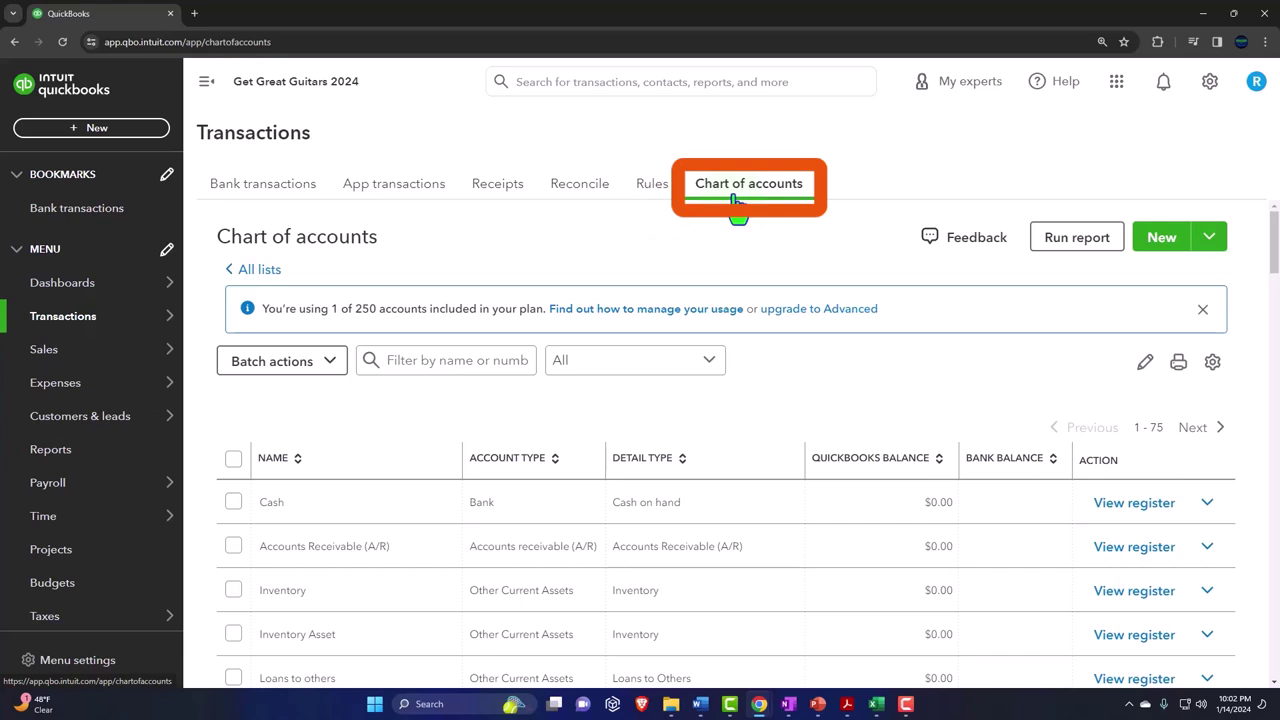
pyautogui.click(206, 82)
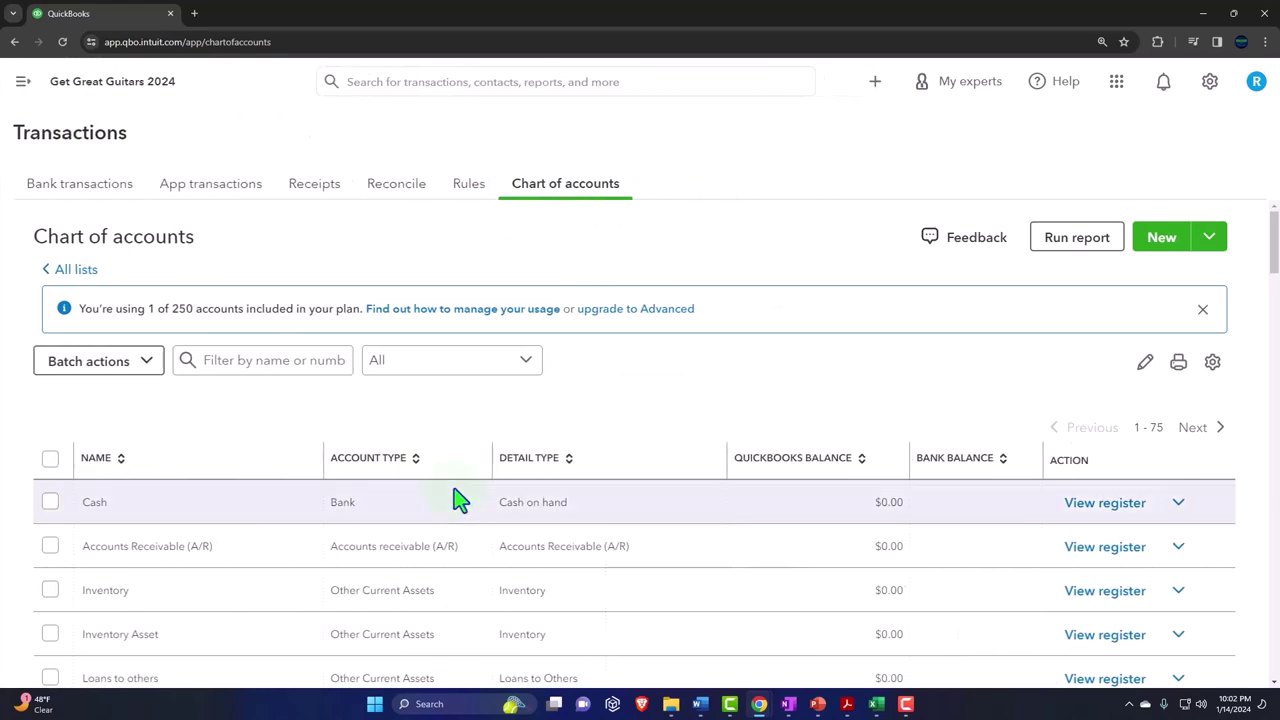
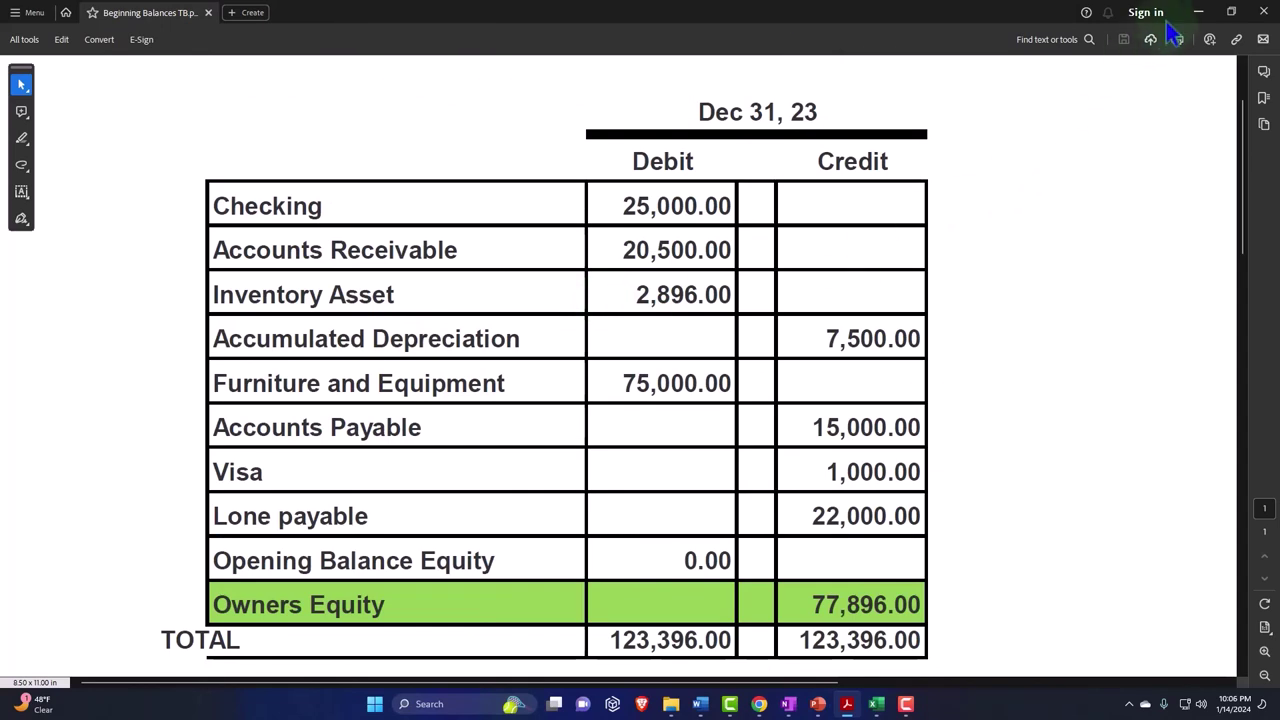
# Minimize the beginning balances PDF and view the Products & services page in the Sales area with the navigation collapsed
pyautogui.click(1198, 12)
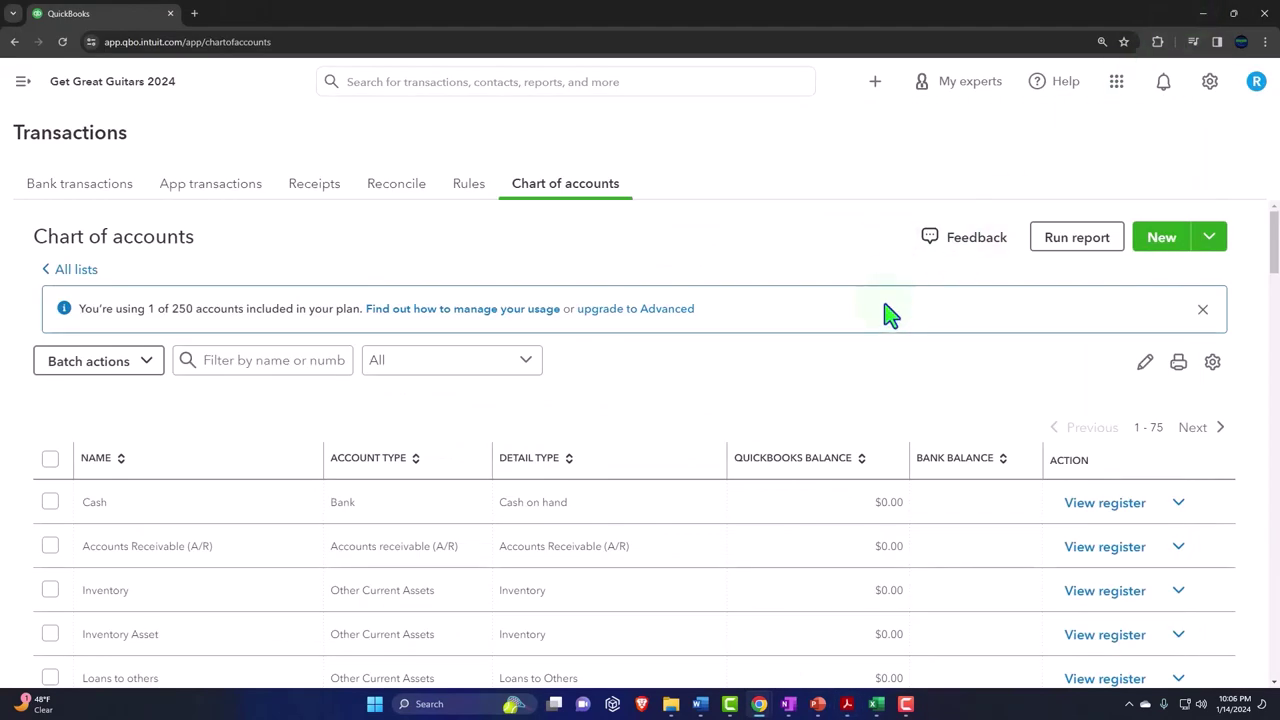
pyautogui.click(24, 82)
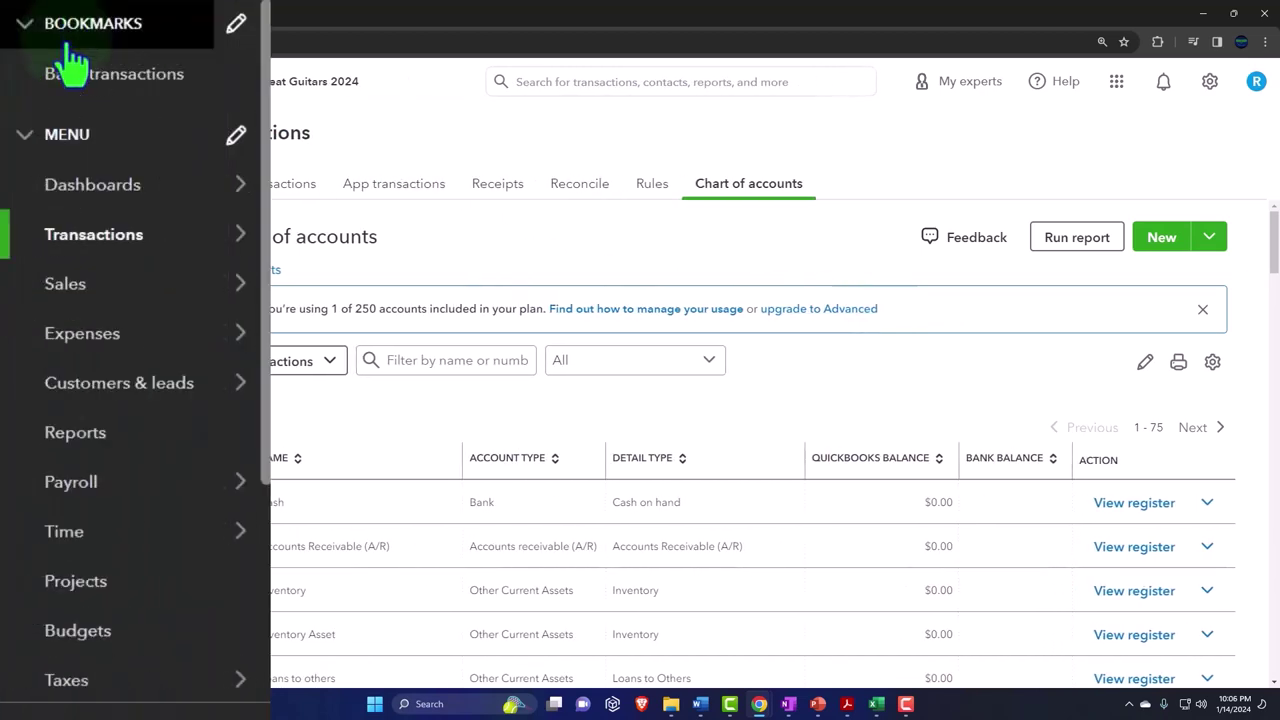
pyautogui.click(96, 287)
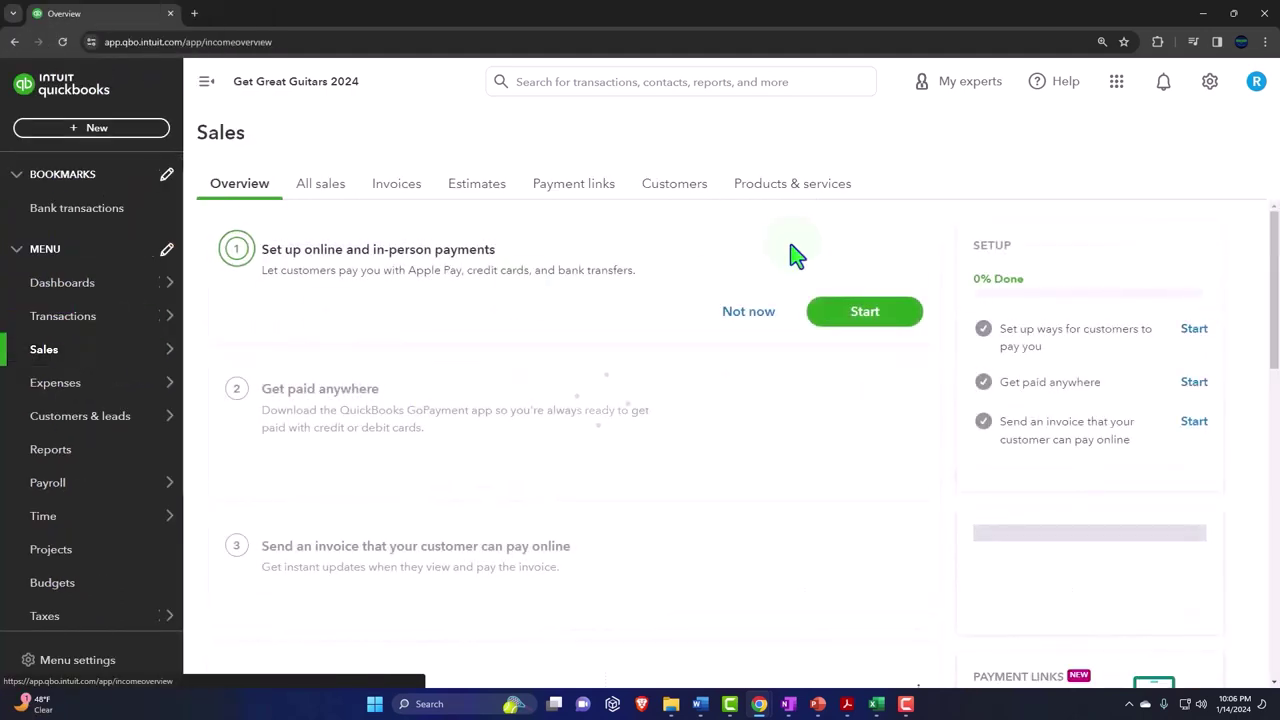
pyautogui.click(1209, 84)
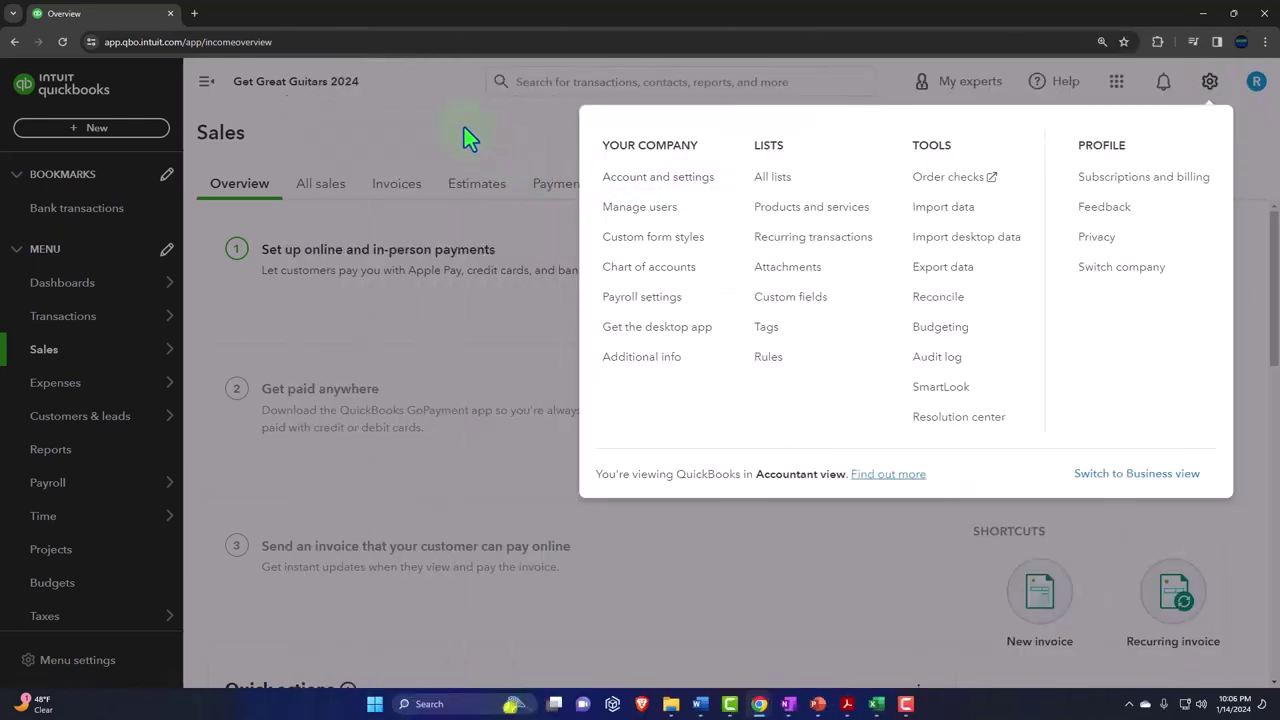
pyautogui.click(464, 132)
pyautogui.moveTo(55, 360)
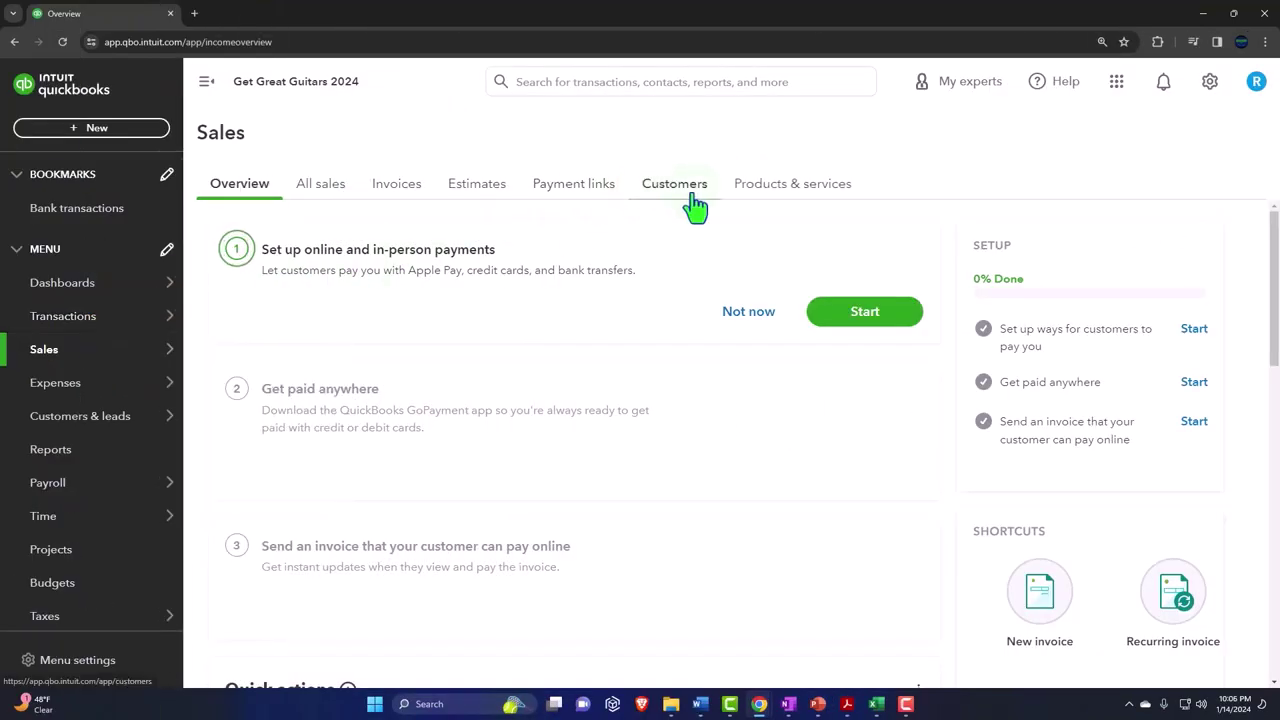
pyautogui.click(768, 198)
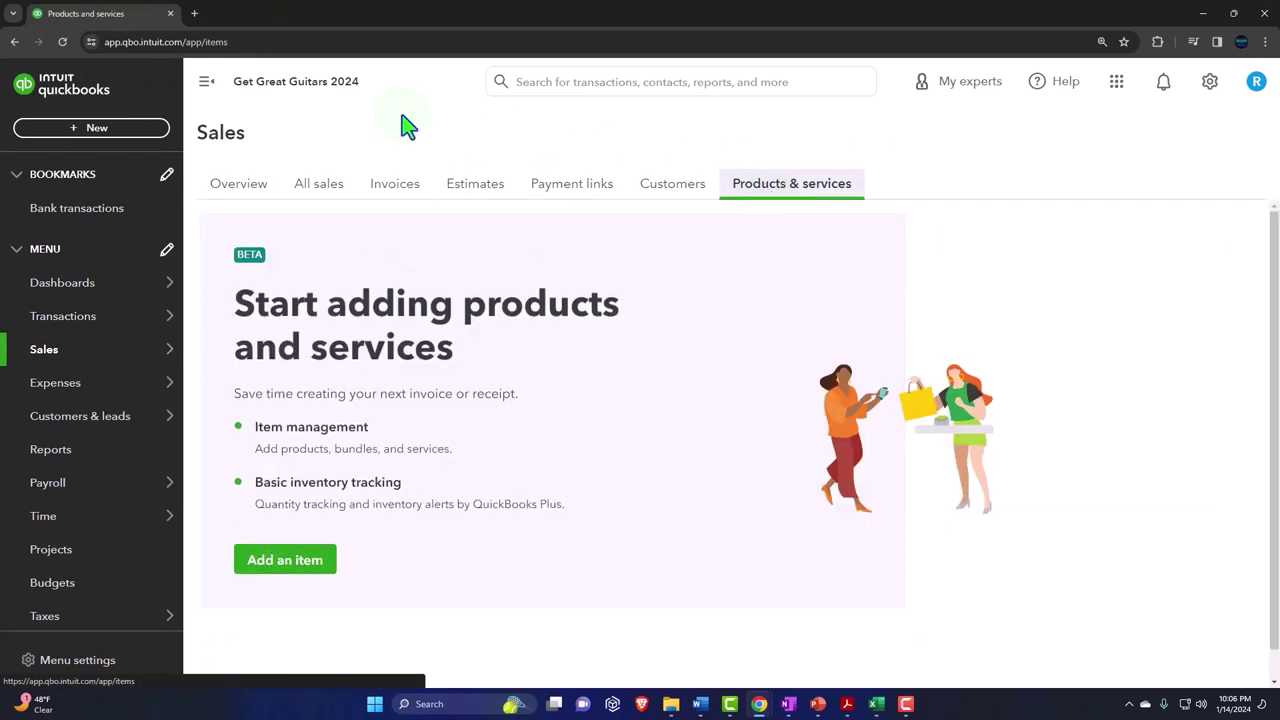
pyautogui.click(208, 84)
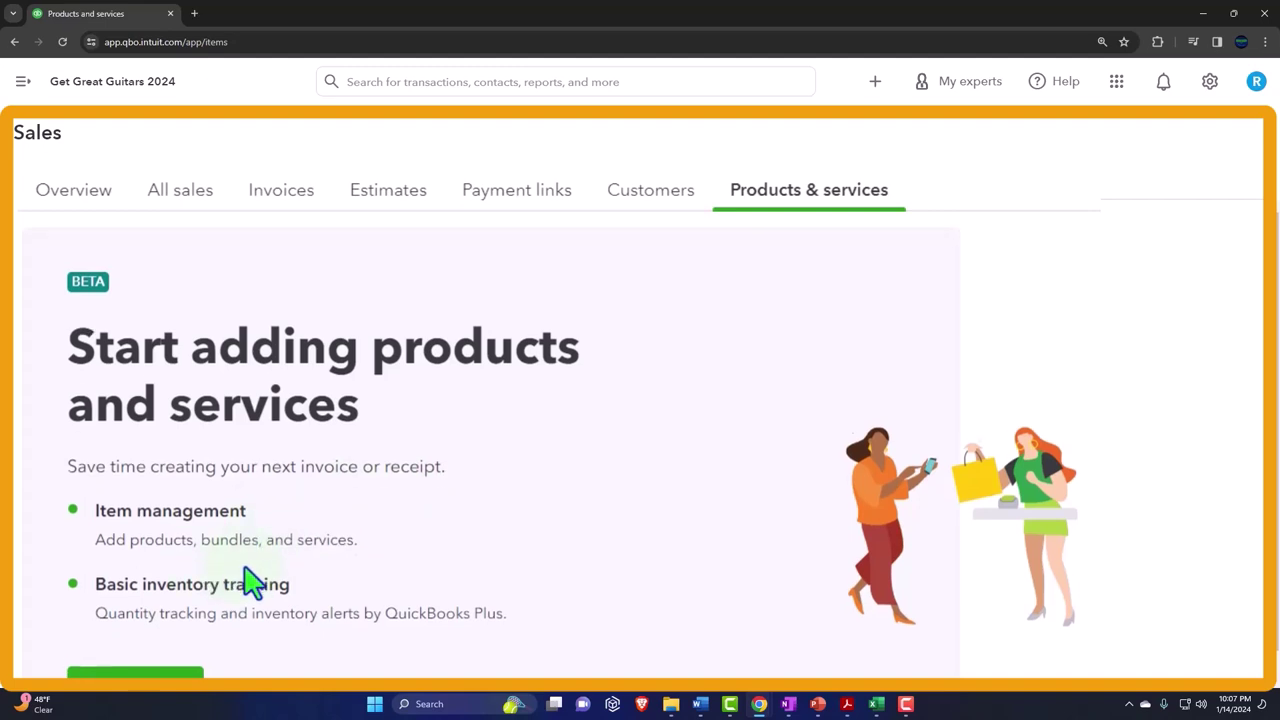
pyautogui.scroll(-1, 243, 578)
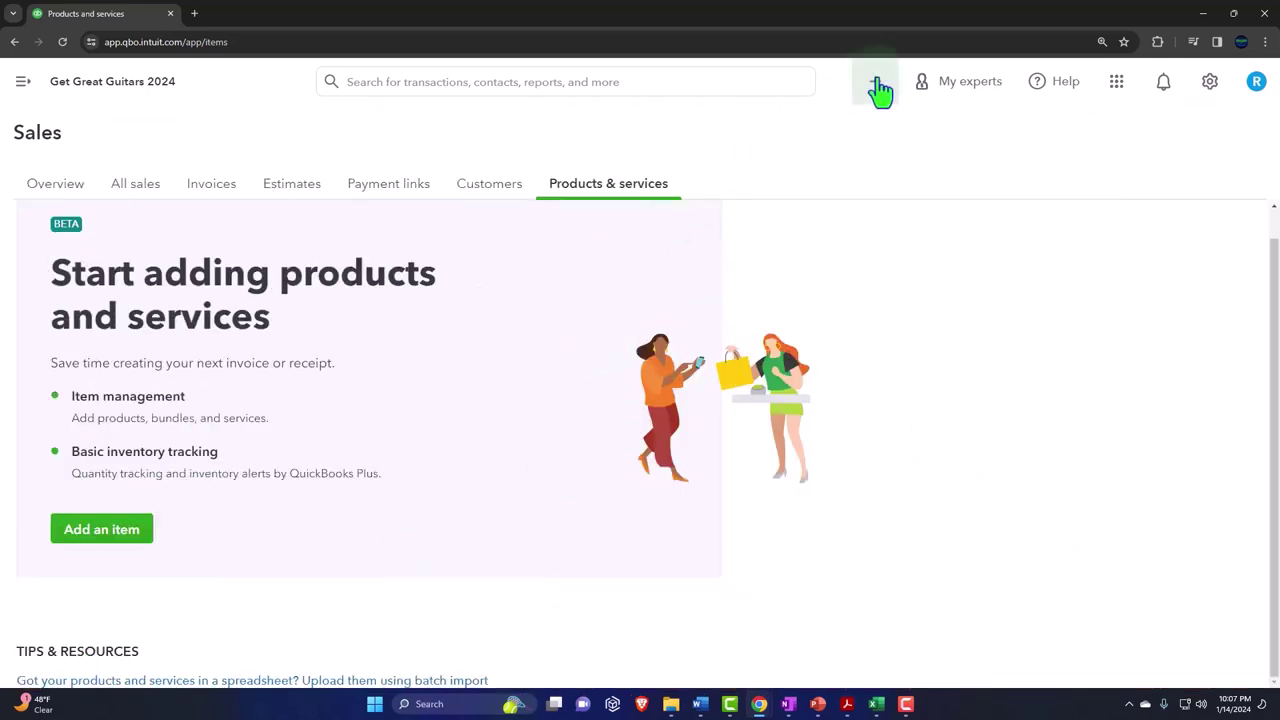
# Start a new invoice and choose Hours as the product/service on its first line
pyautogui.click(879, 90)
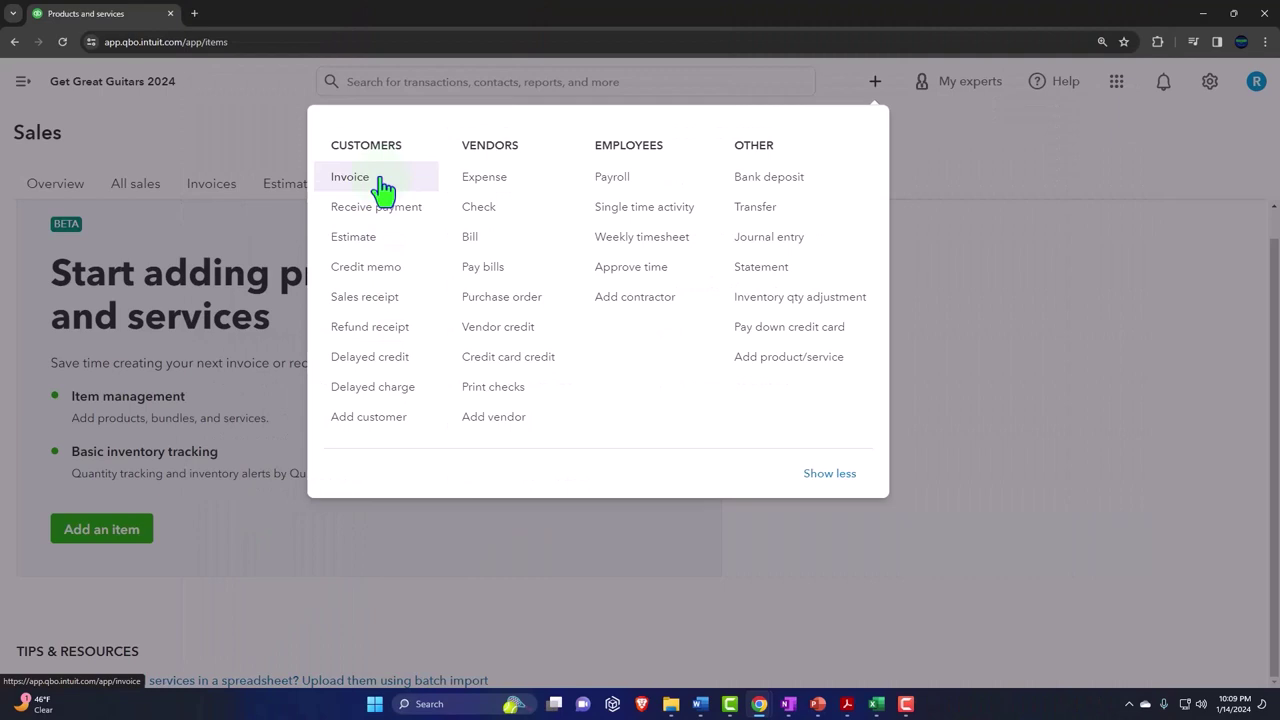
pyautogui.click(383, 190)
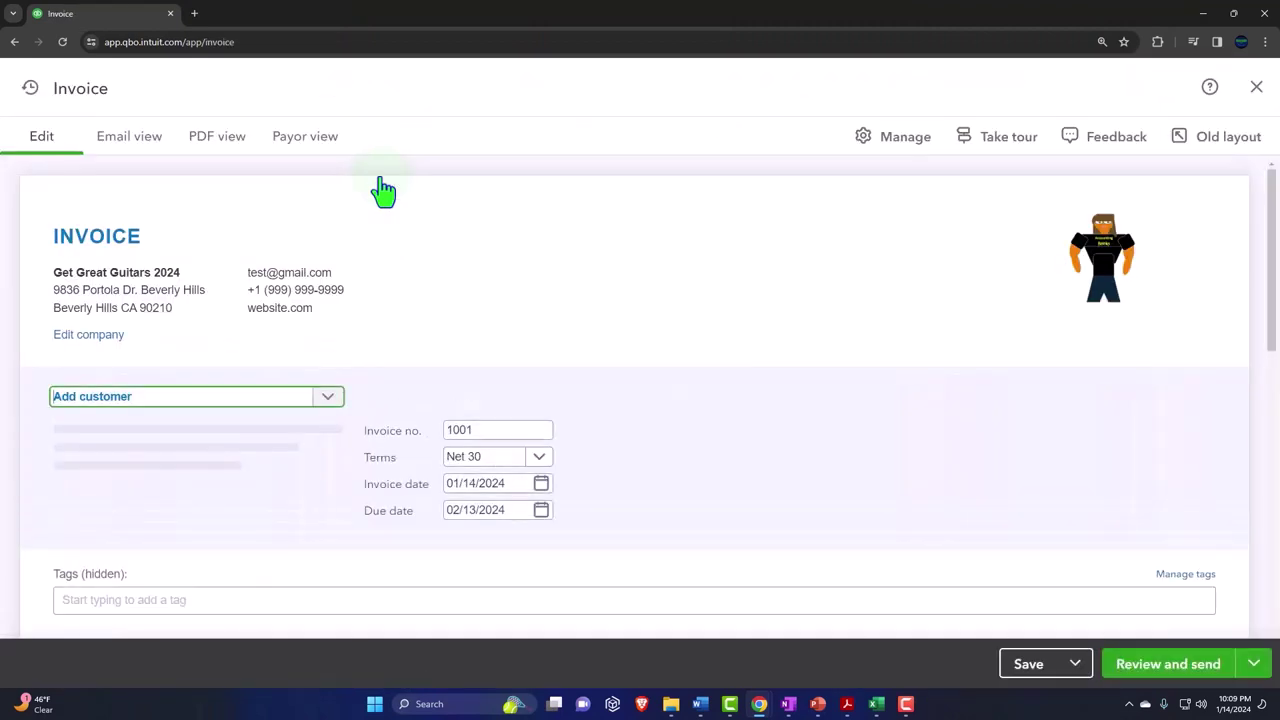
pyautogui.scroll(-2, 455, 328)
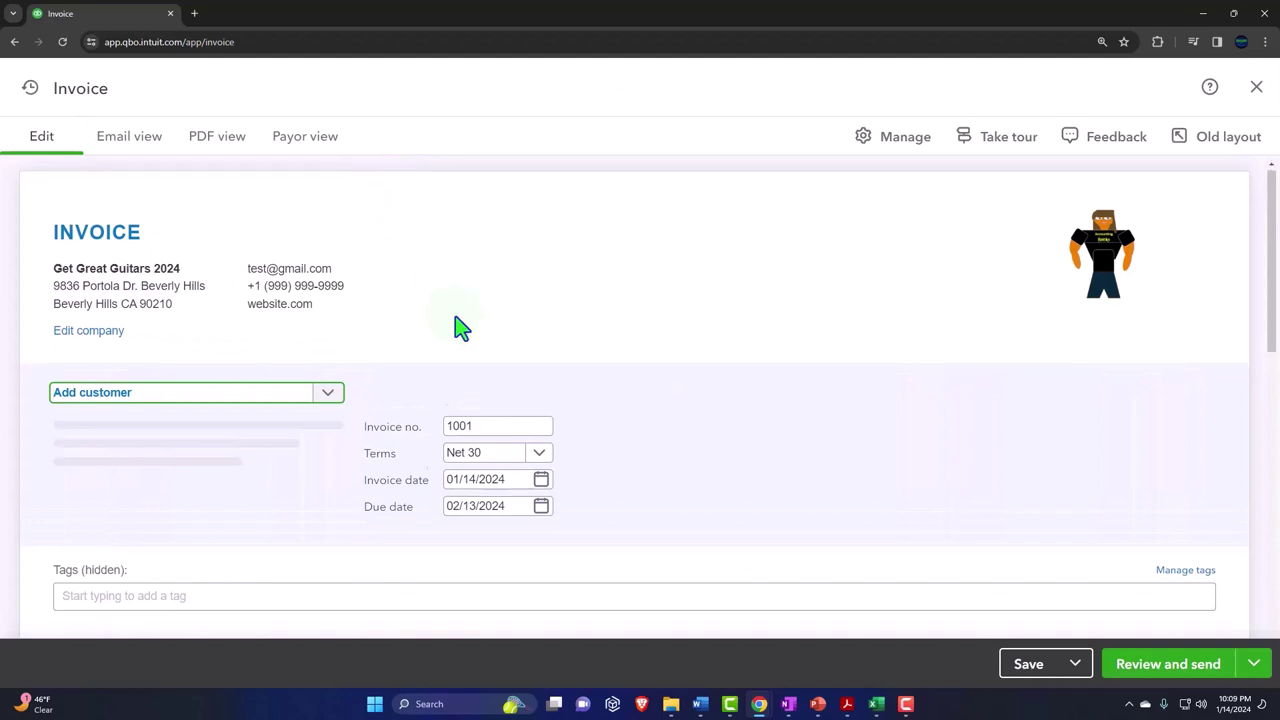
pyautogui.scroll(-4, 455, 328)
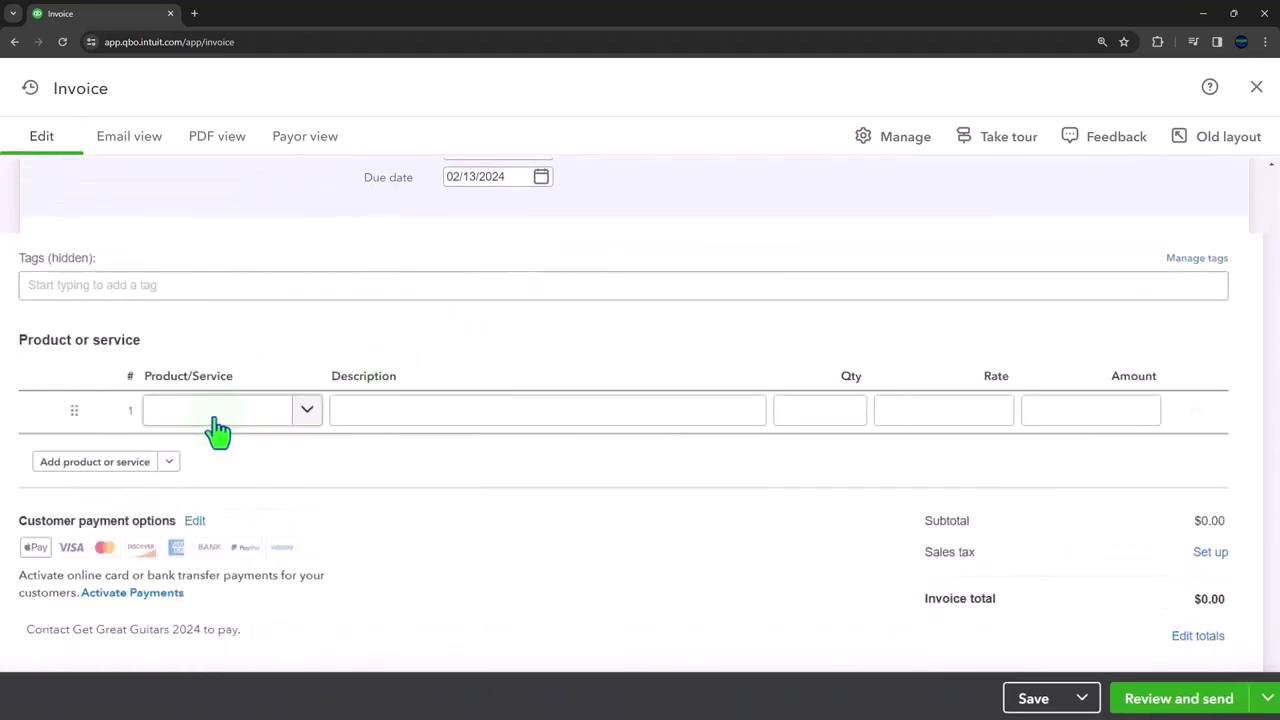
pyautogui.click(212, 428)
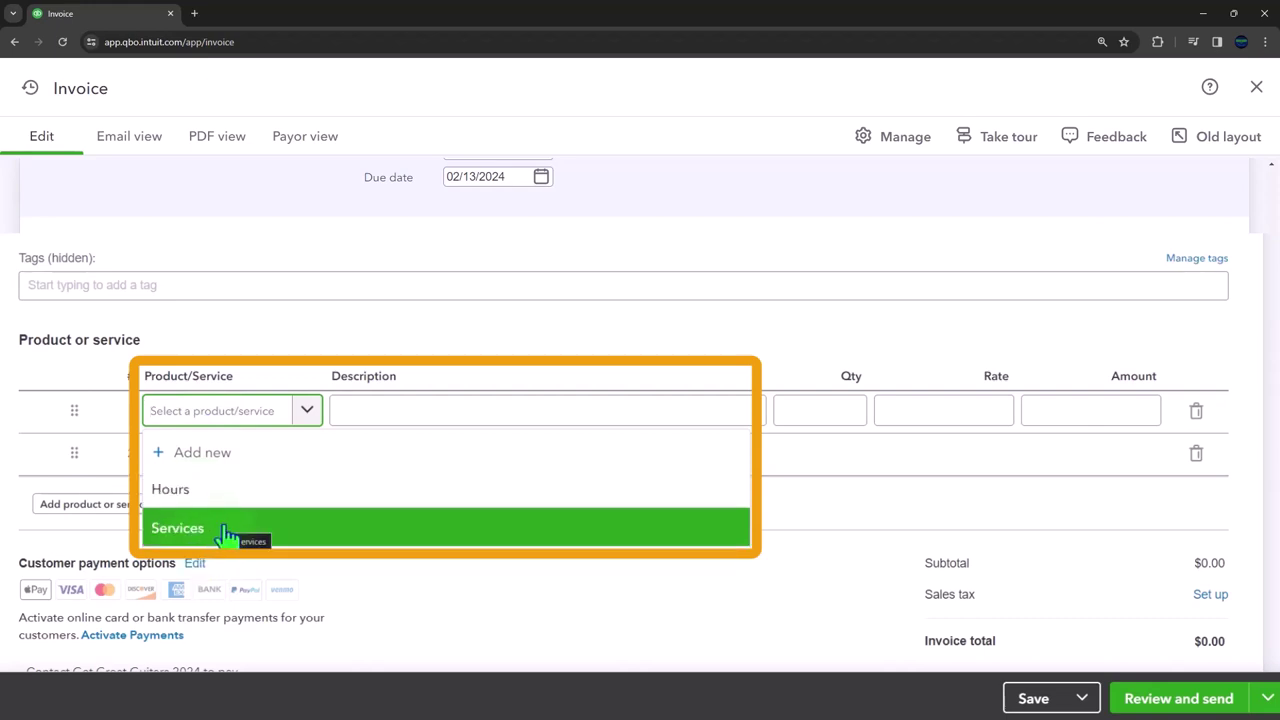
pyautogui.click(250, 505)
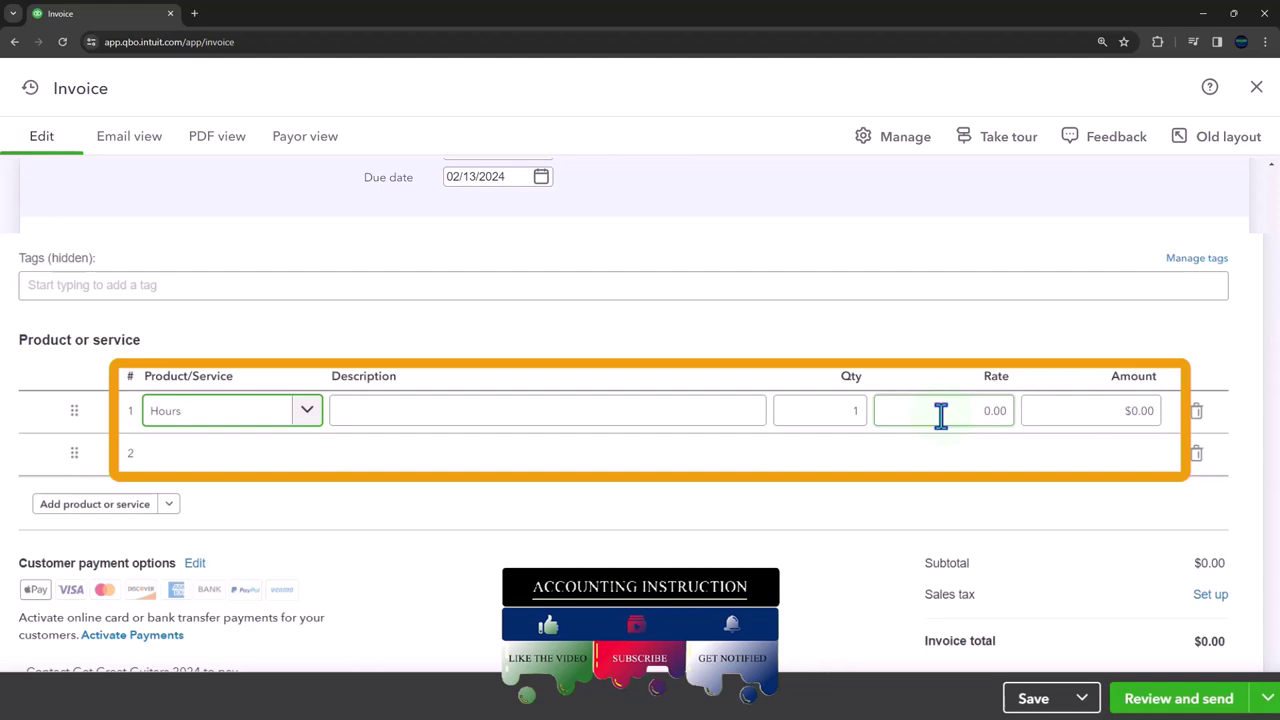
pyautogui.click(273, 423)
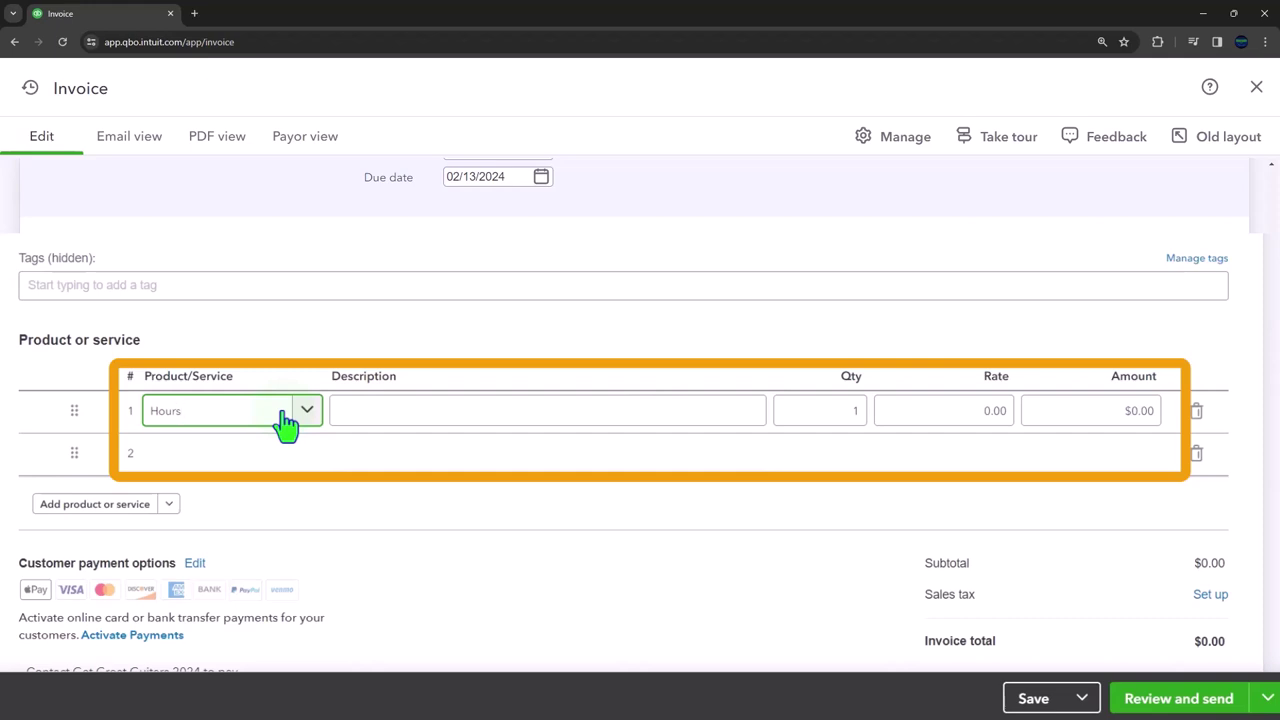
# Close the invoice form and leave it without saving the changes
pyautogui.click(1256, 88)
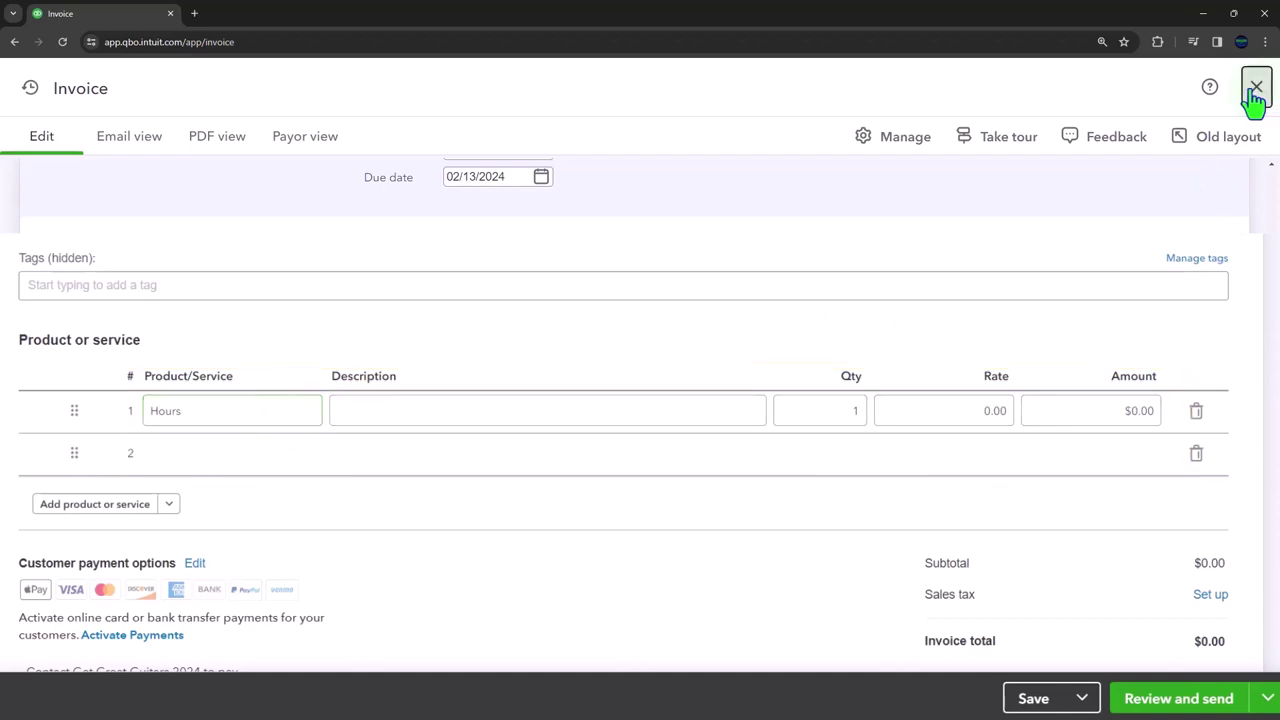
pyautogui.click(853, 328)
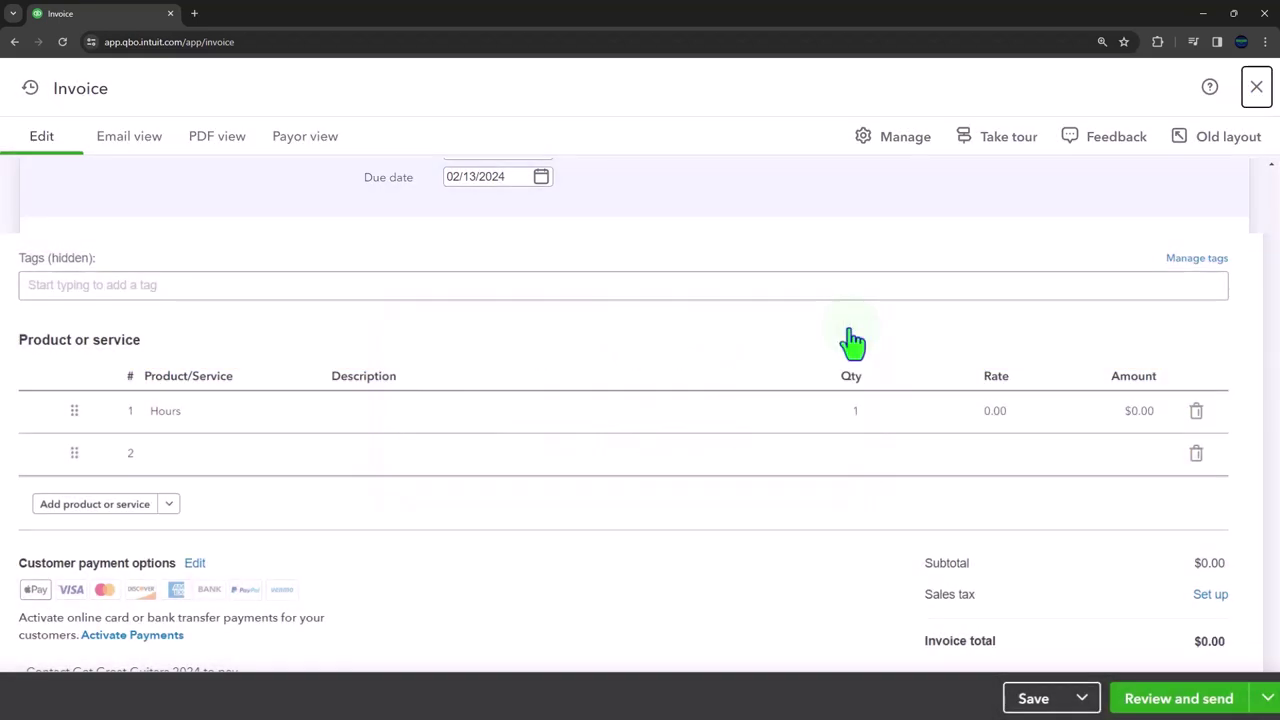
pyautogui.click(1256, 88)
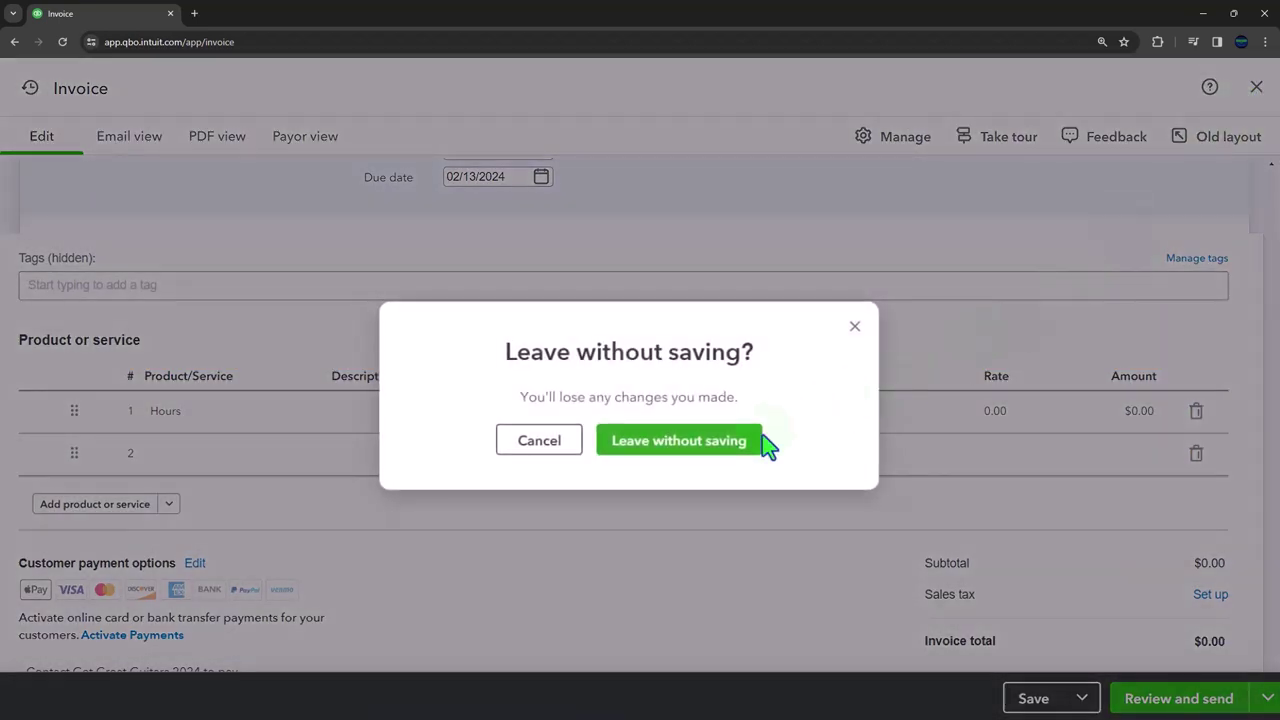
pyautogui.click(665, 450)
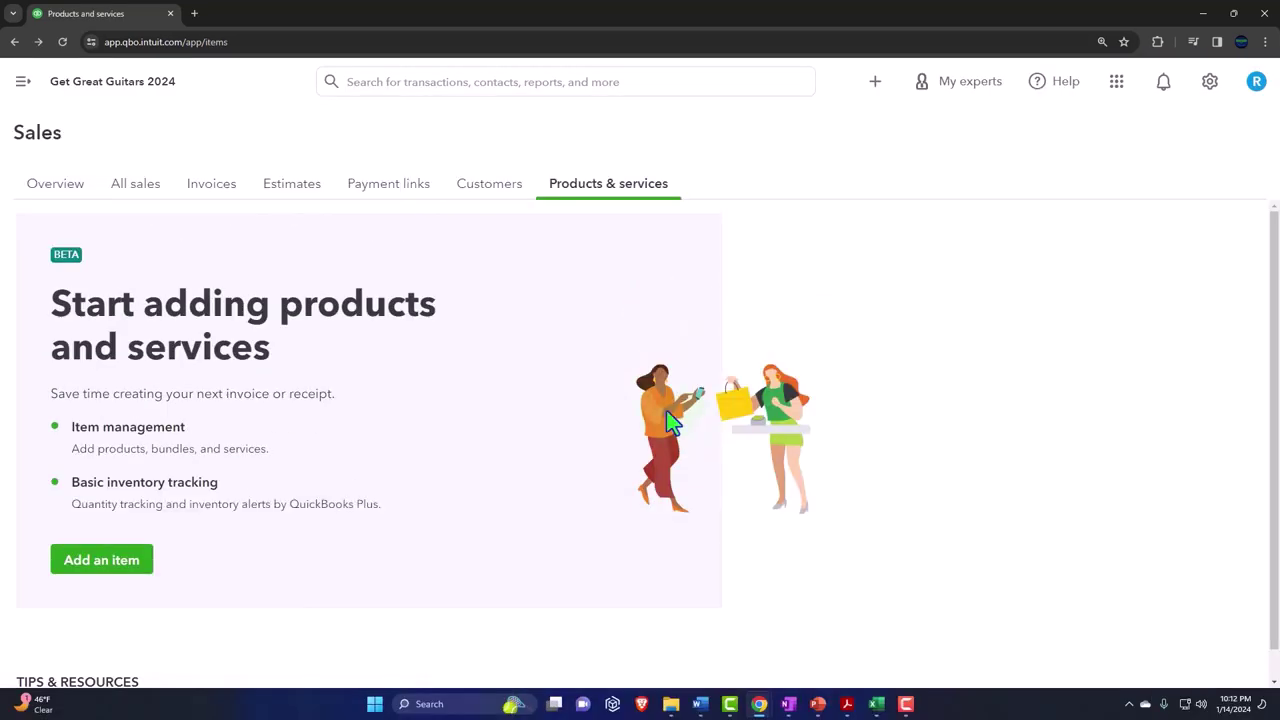
# Expand the navigation, open Reports and look through the standard reports down to the accountant reports section
pyautogui.click(23, 83)
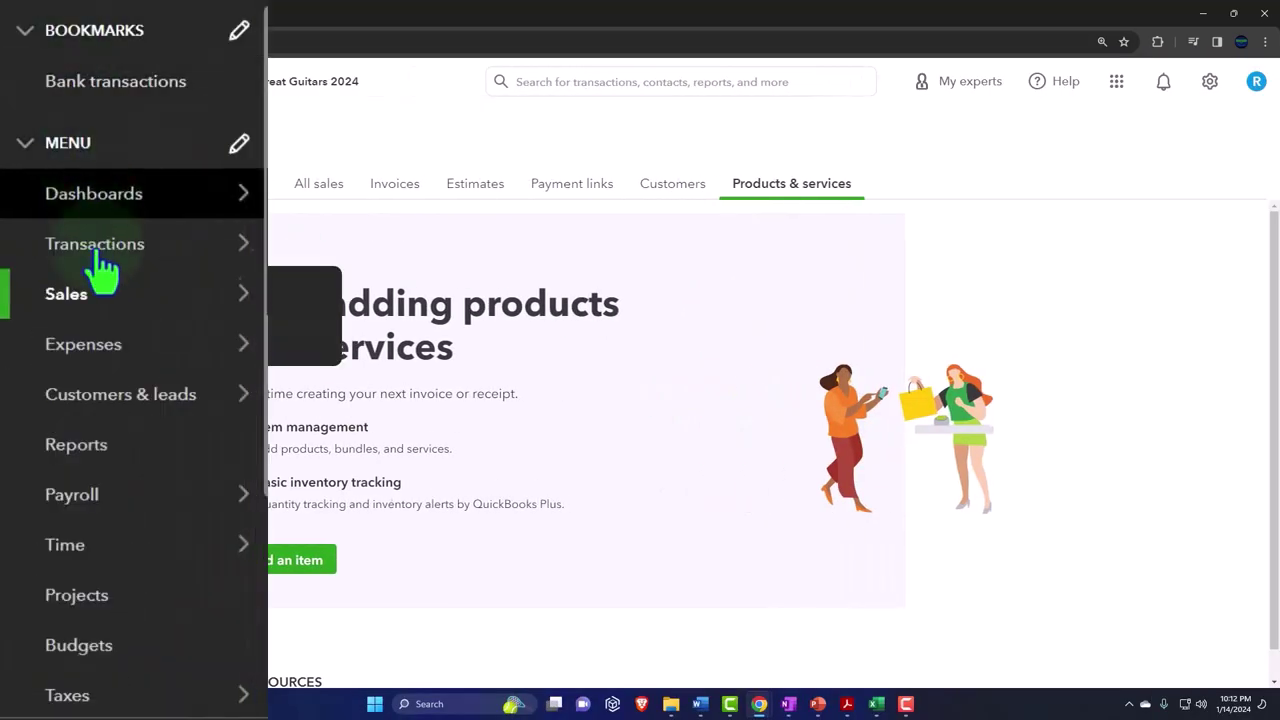
pyautogui.click(80, 446)
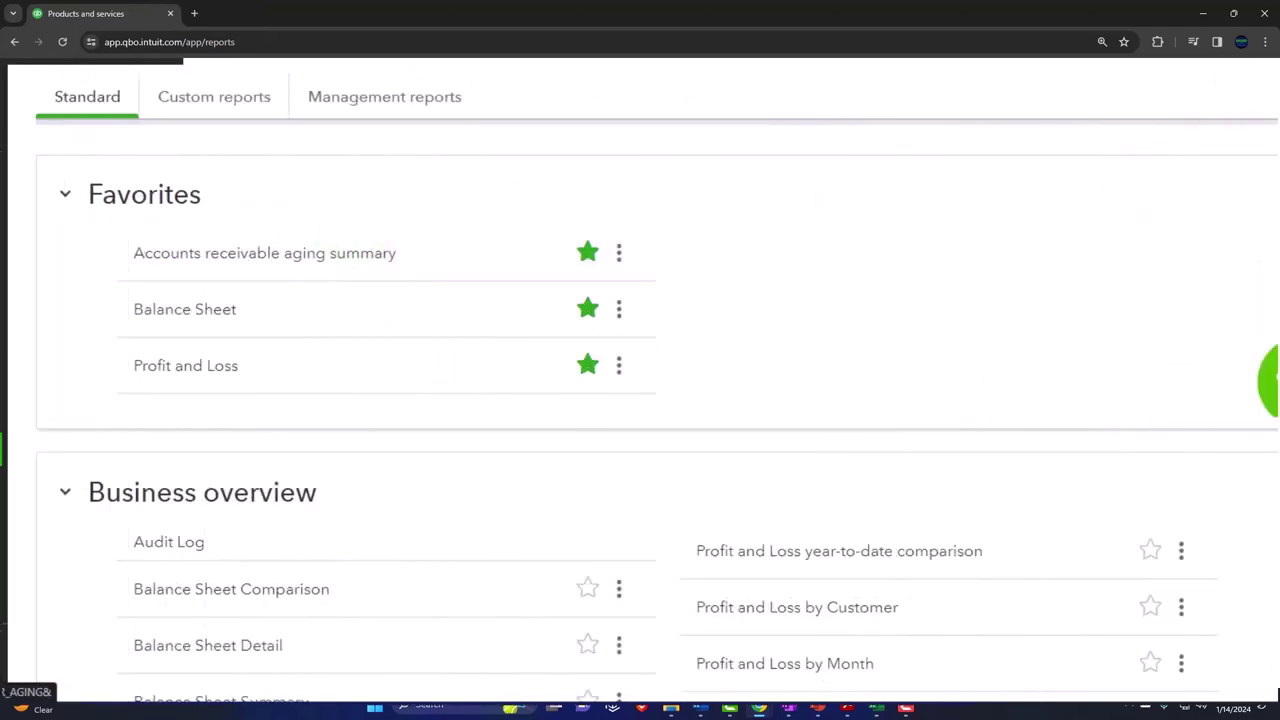
pyautogui.scroll(-10, 657, 414)
pyautogui.scroll(2, 663, 463)
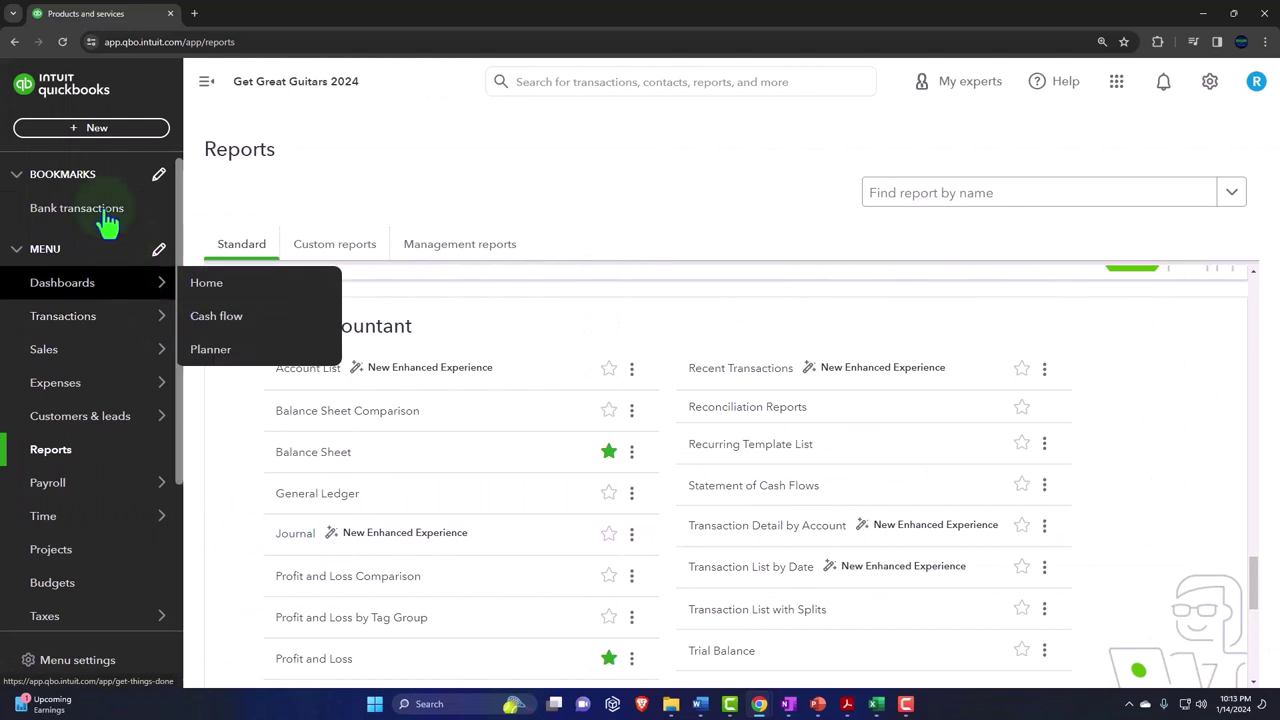
# Start a new invoice and view the product/service choices available on its first line
pyautogui.click(48, 128)
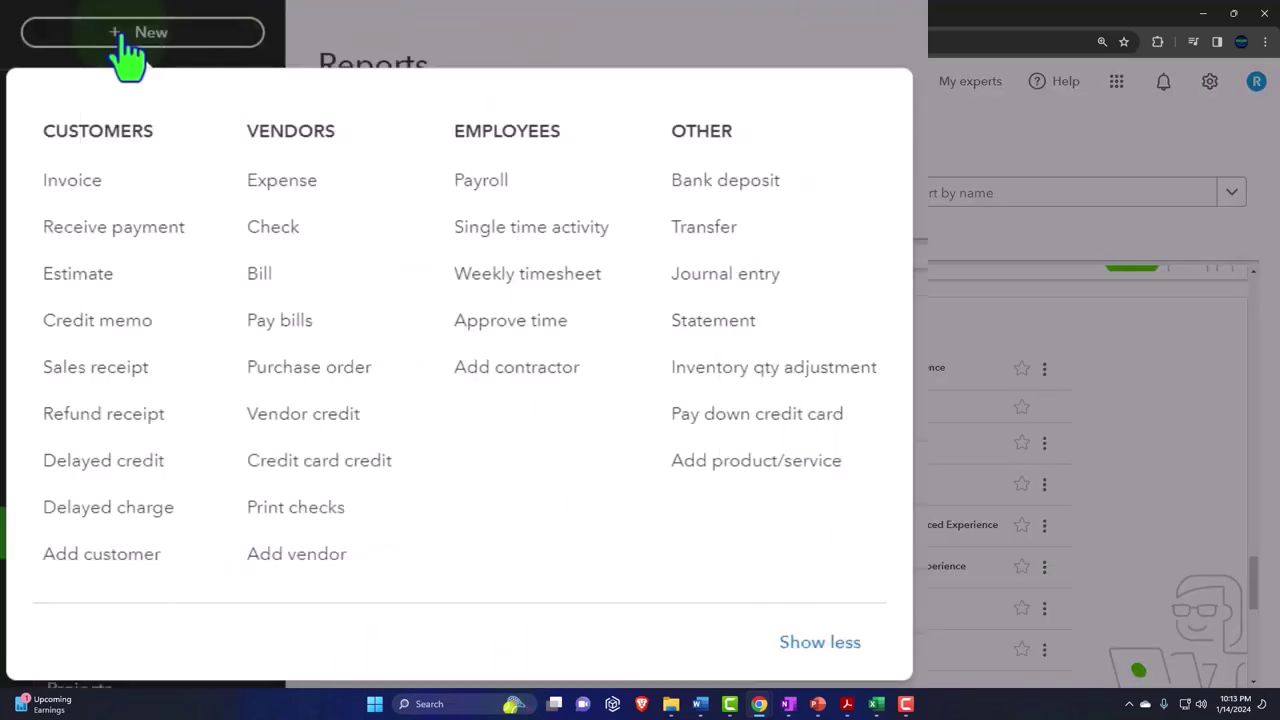
pyautogui.click(80, 198)
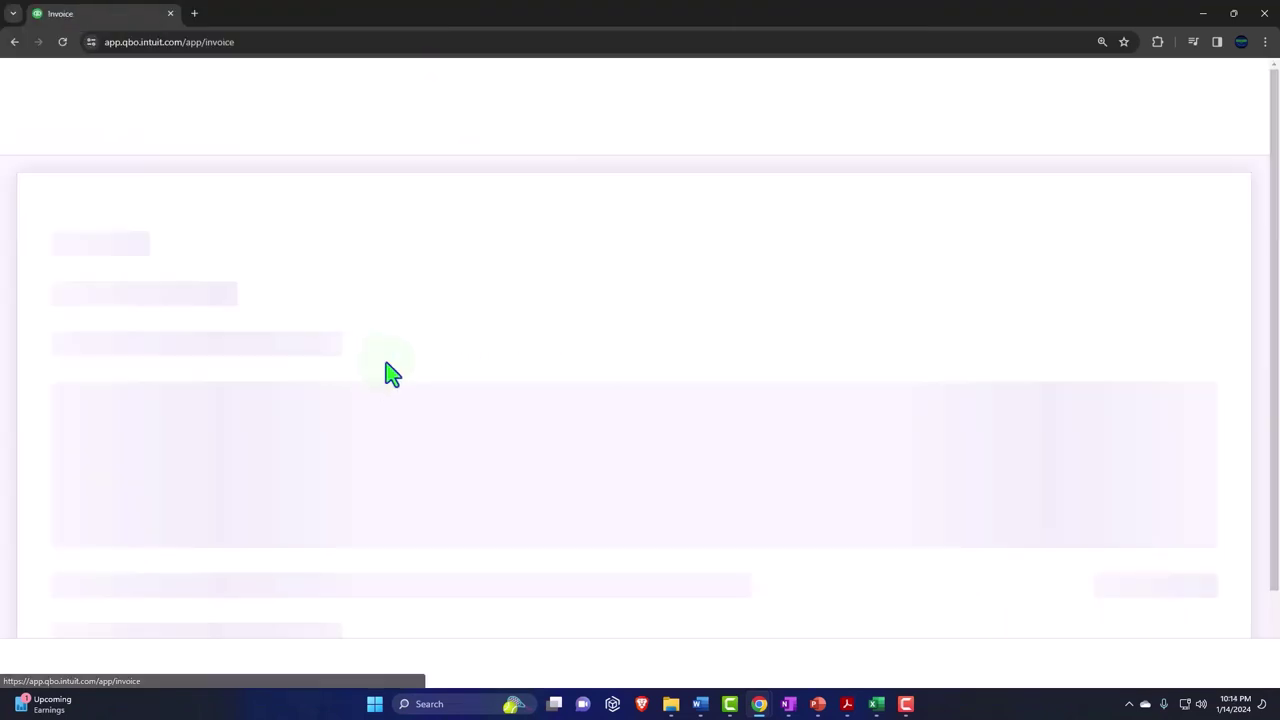
pyautogui.scroll(-3, 395, 375)
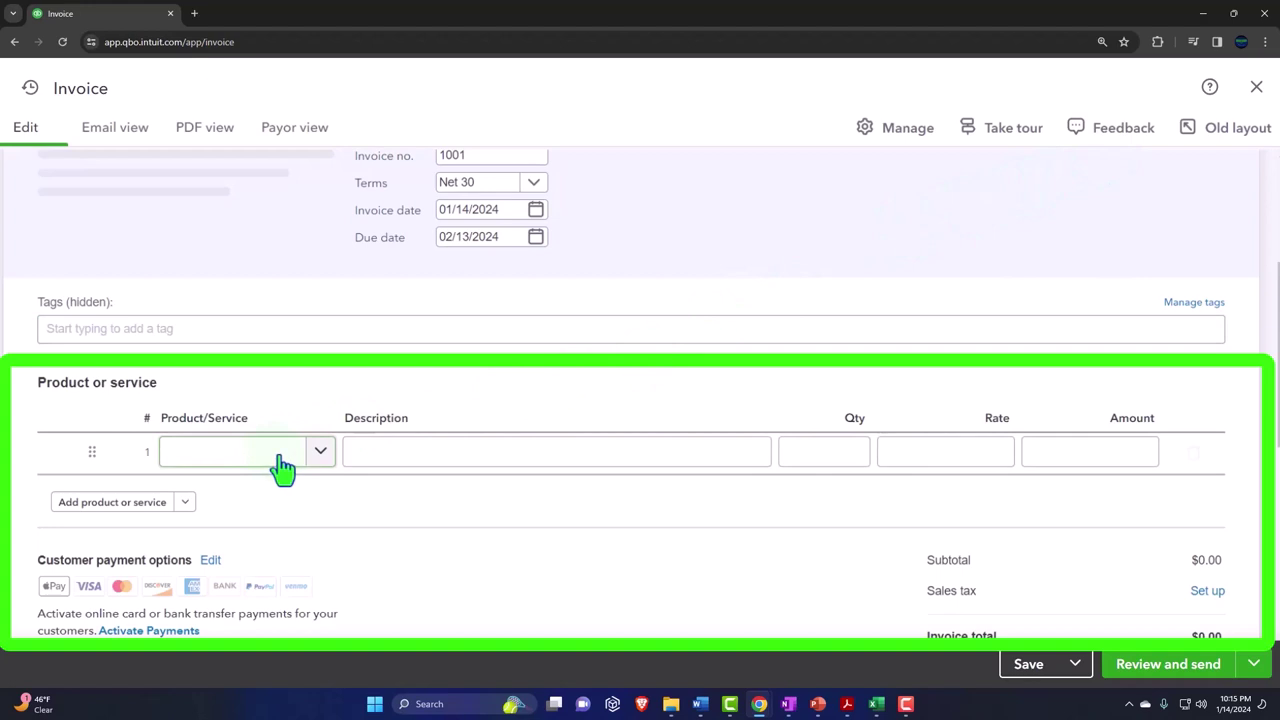
pyautogui.click(320, 455)
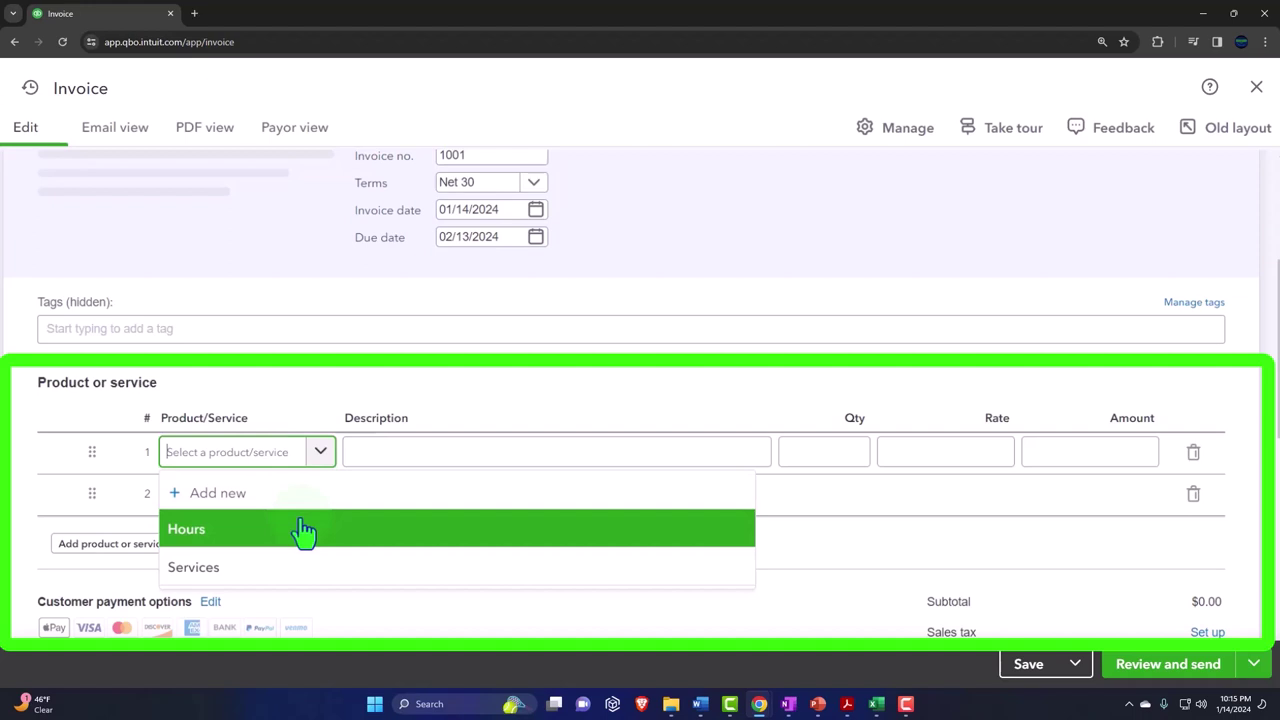
pyautogui.click(471, 389)
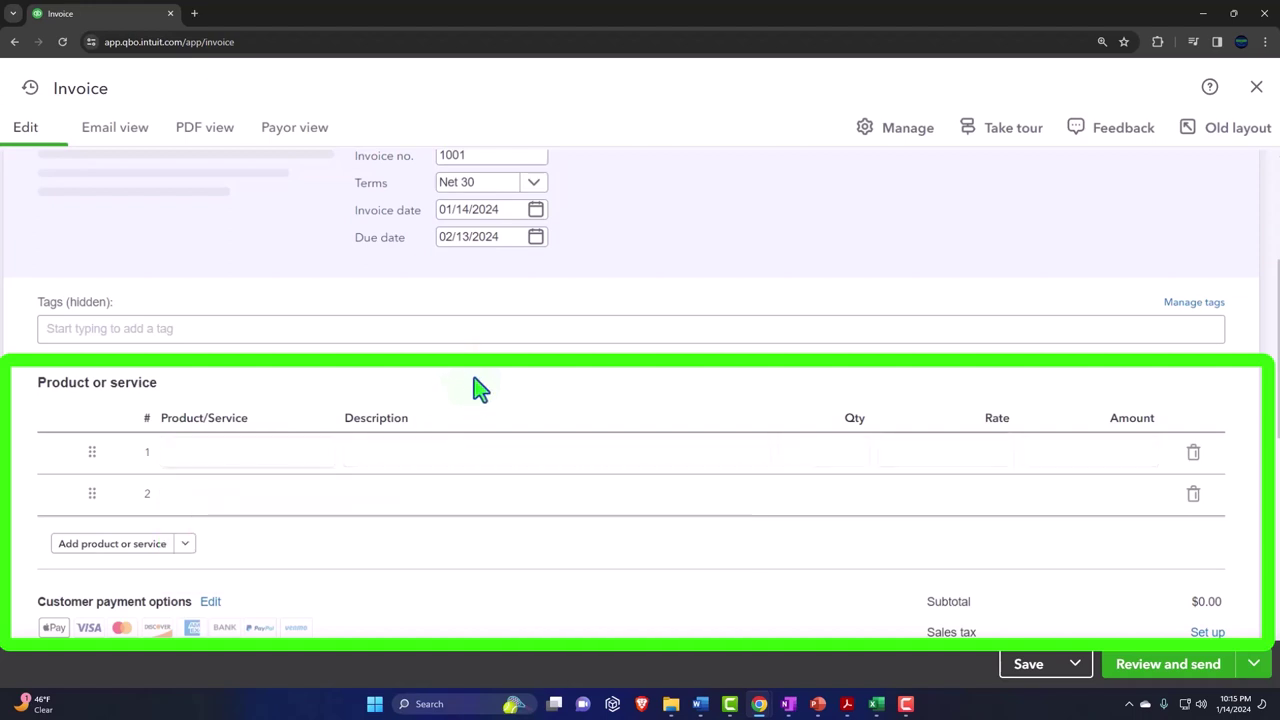
# Choose Hours as the product/service on the invoice's first line, and leave the invoice without saving
pyautogui.click(1252, 90)
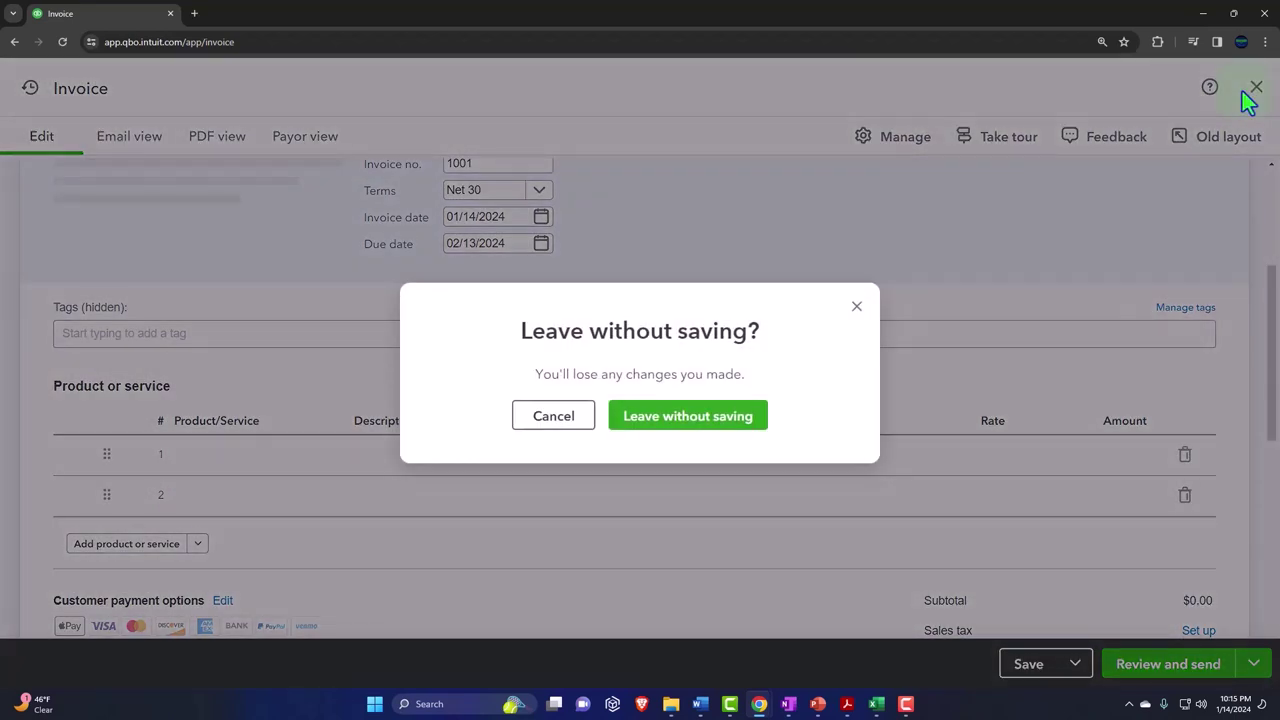
pyautogui.click(858, 310)
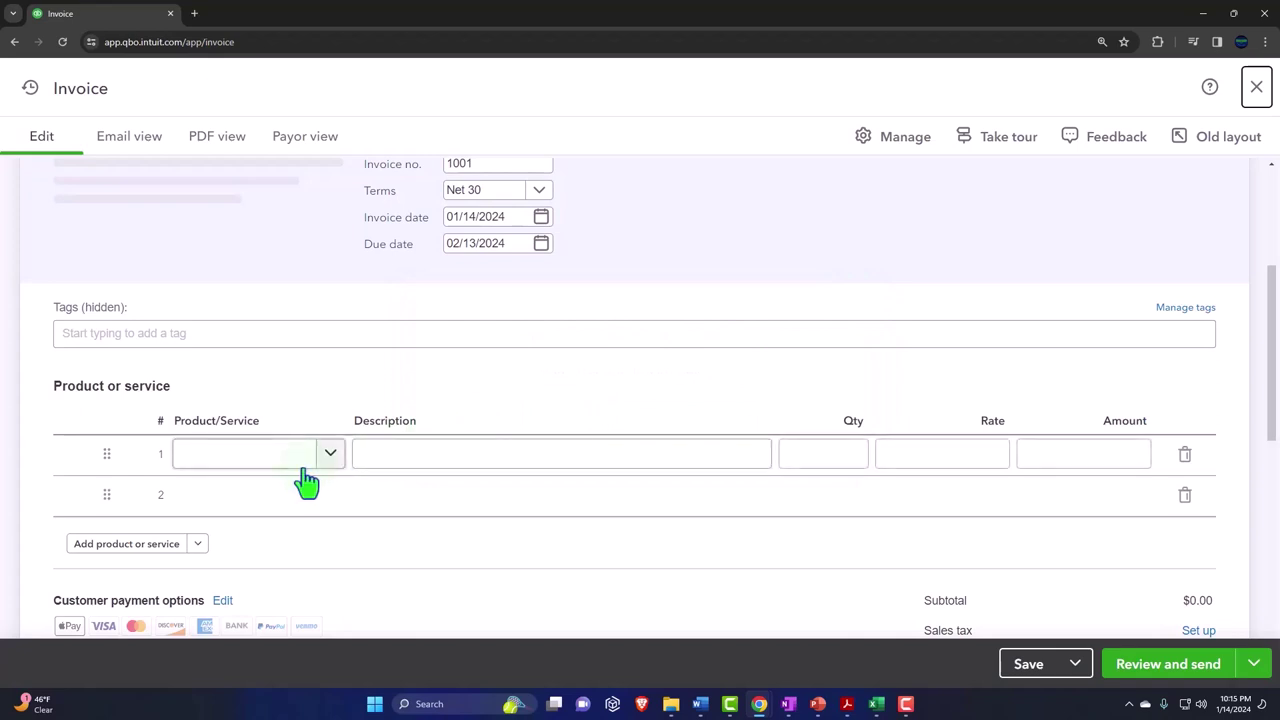
pyautogui.click(303, 458)
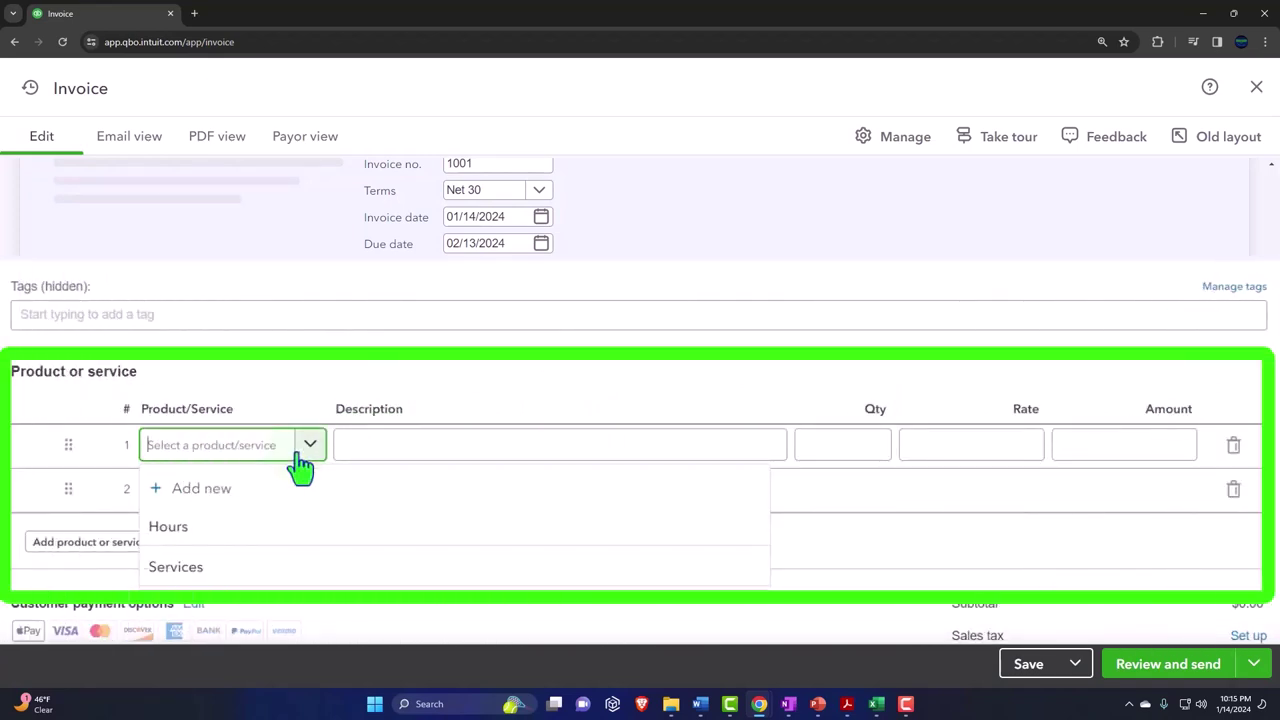
pyautogui.click(293, 523)
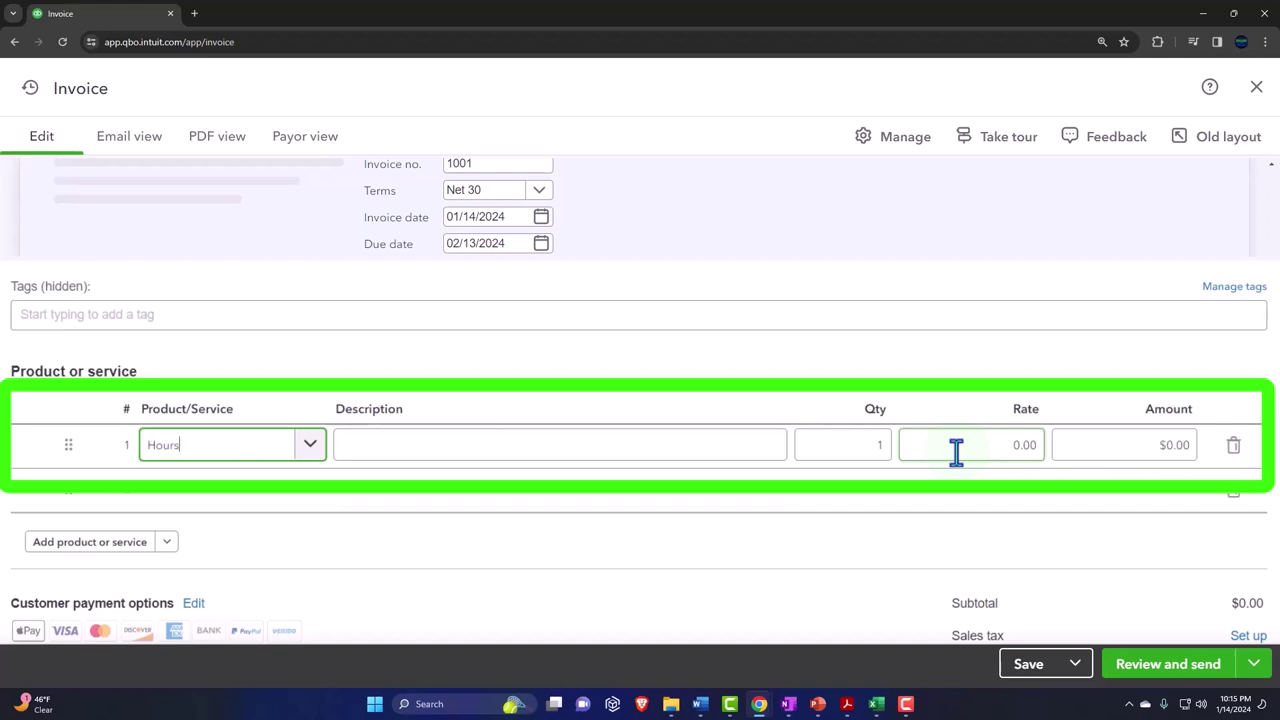
pyautogui.click(1253, 92)
pyautogui.click(689, 415)
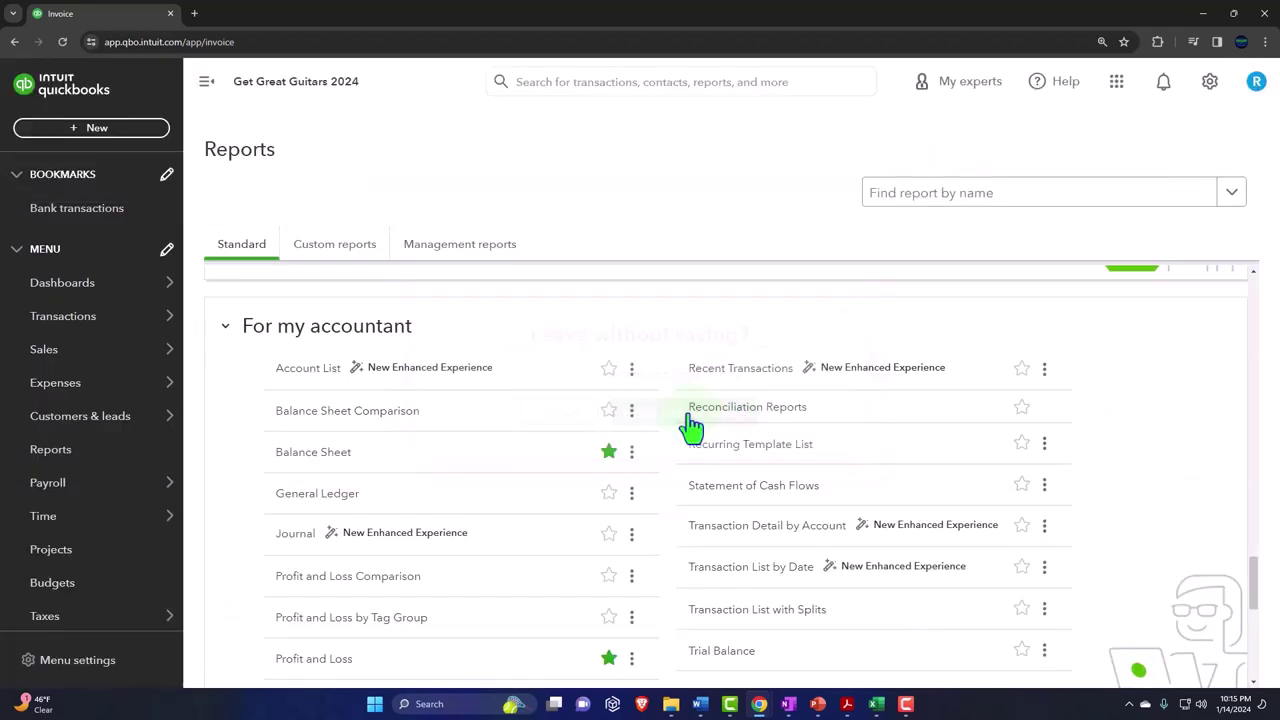
# View the chart of accounts, and return to the Products & services page in Sales with the navigation collapsed
pyautogui.click(56, 317)
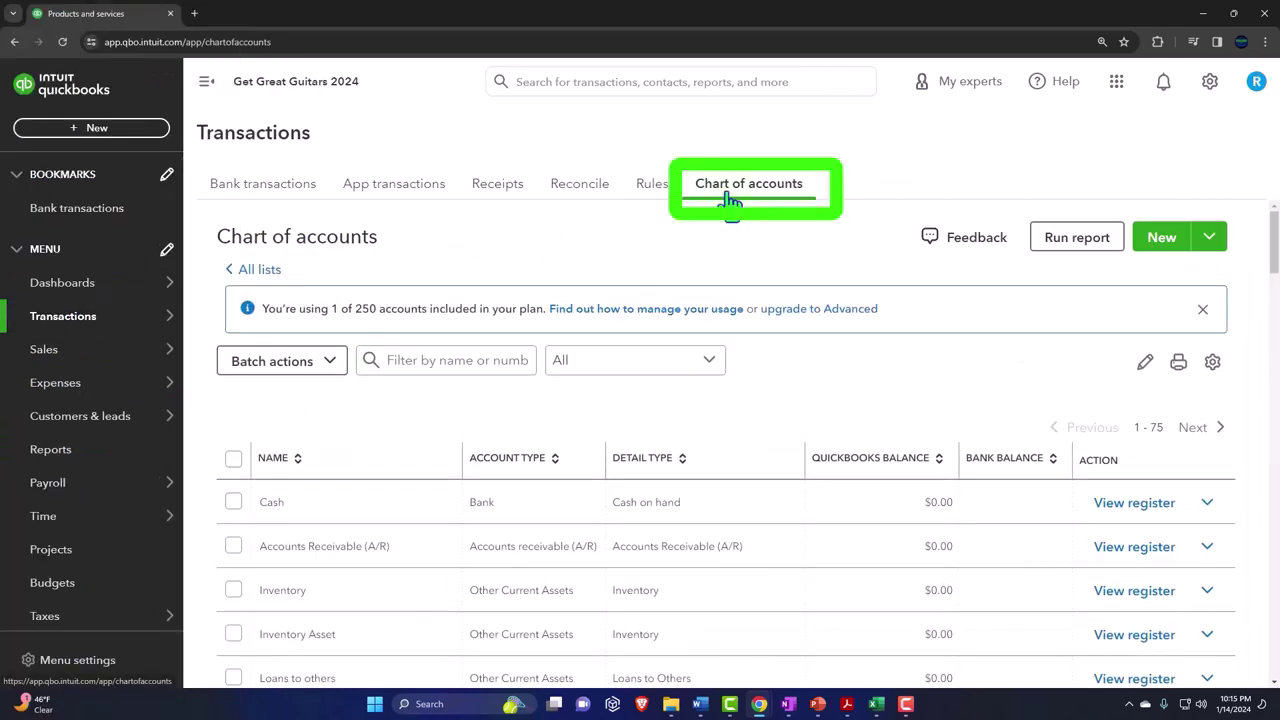
pyautogui.click(52, 352)
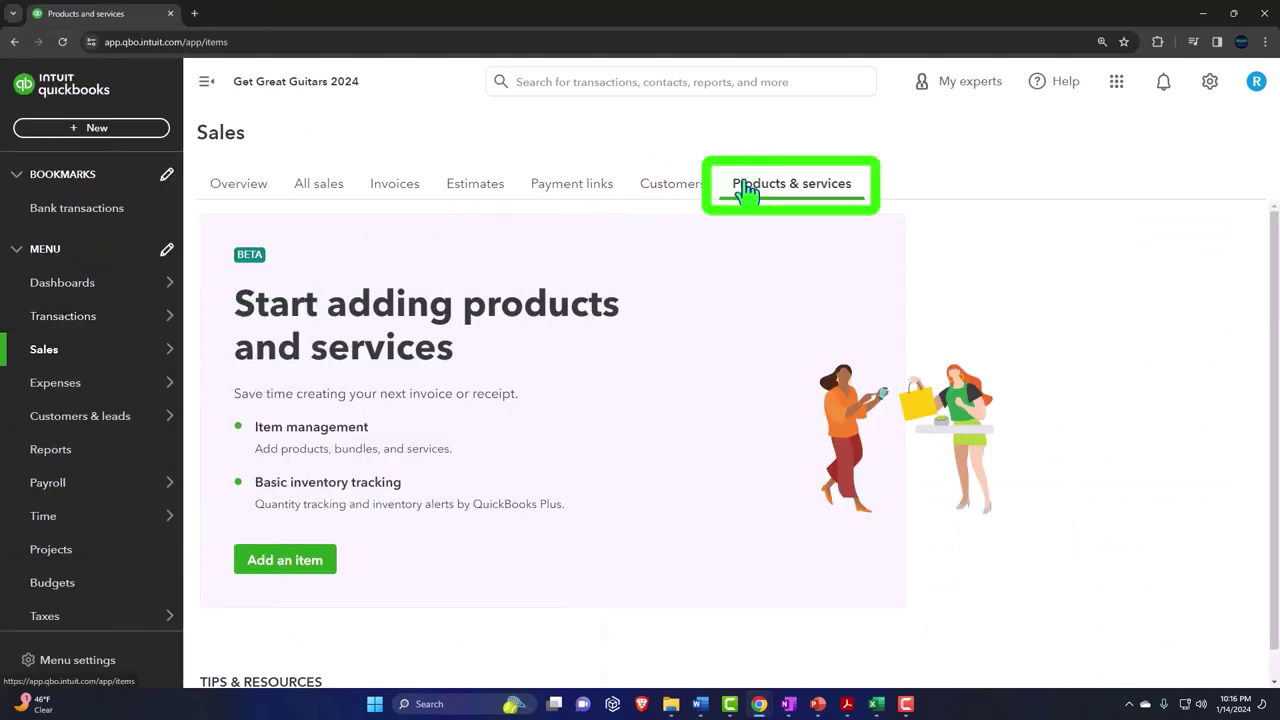
pyautogui.click(206, 81)
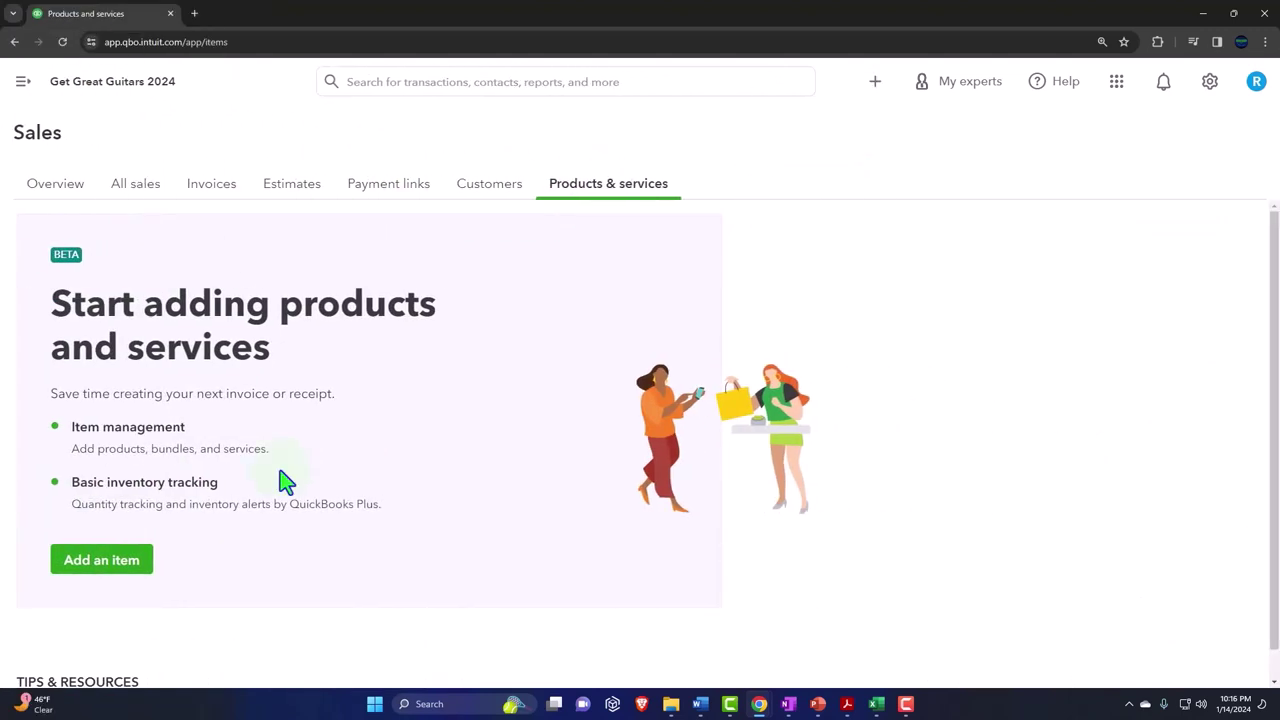
# Start adding an item and examine its name field and the available item types
pyautogui.click(135, 557)
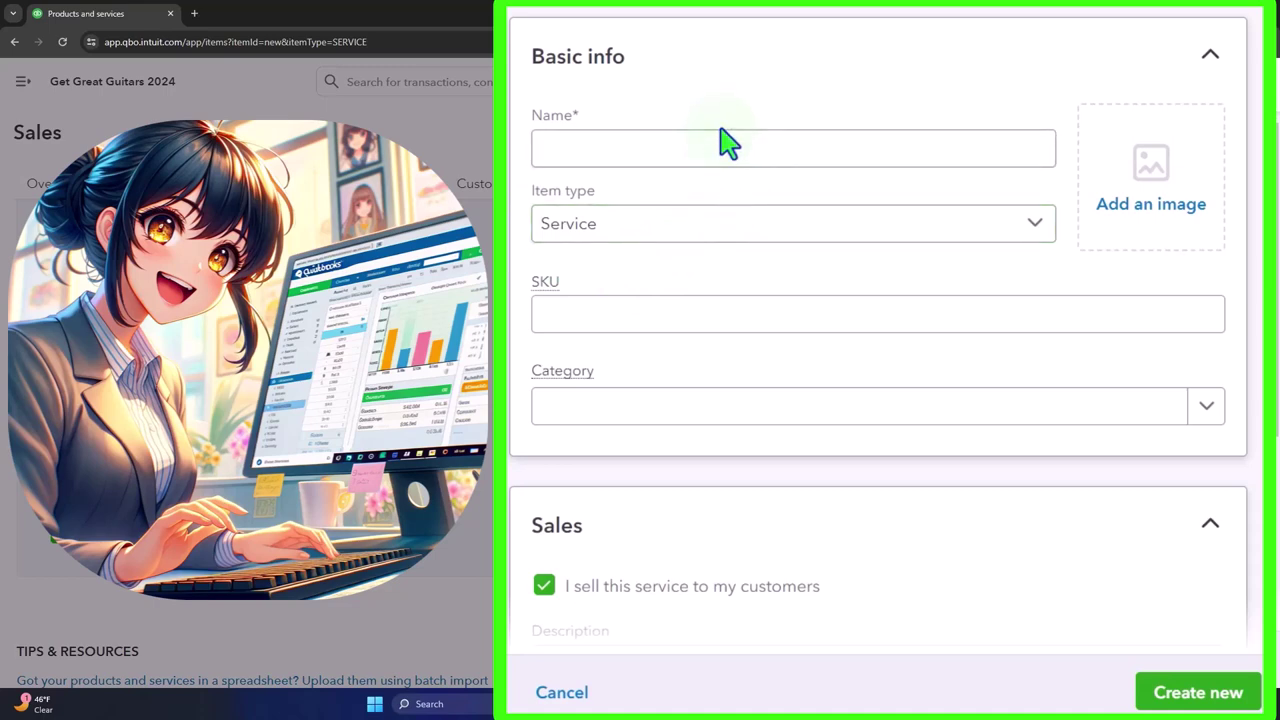
pyautogui.scroll(-2, 720, 137)
pyautogui.scroll(2, 720, 137)
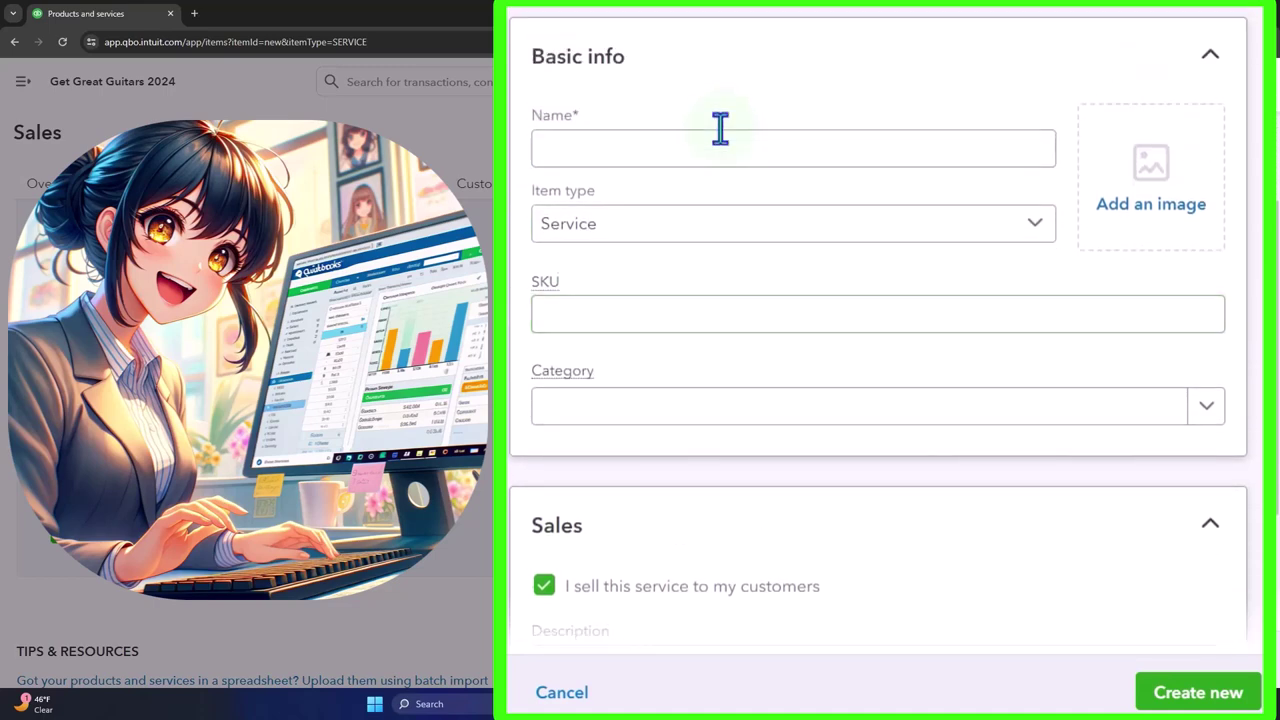
pyautogui.click(663, 143)
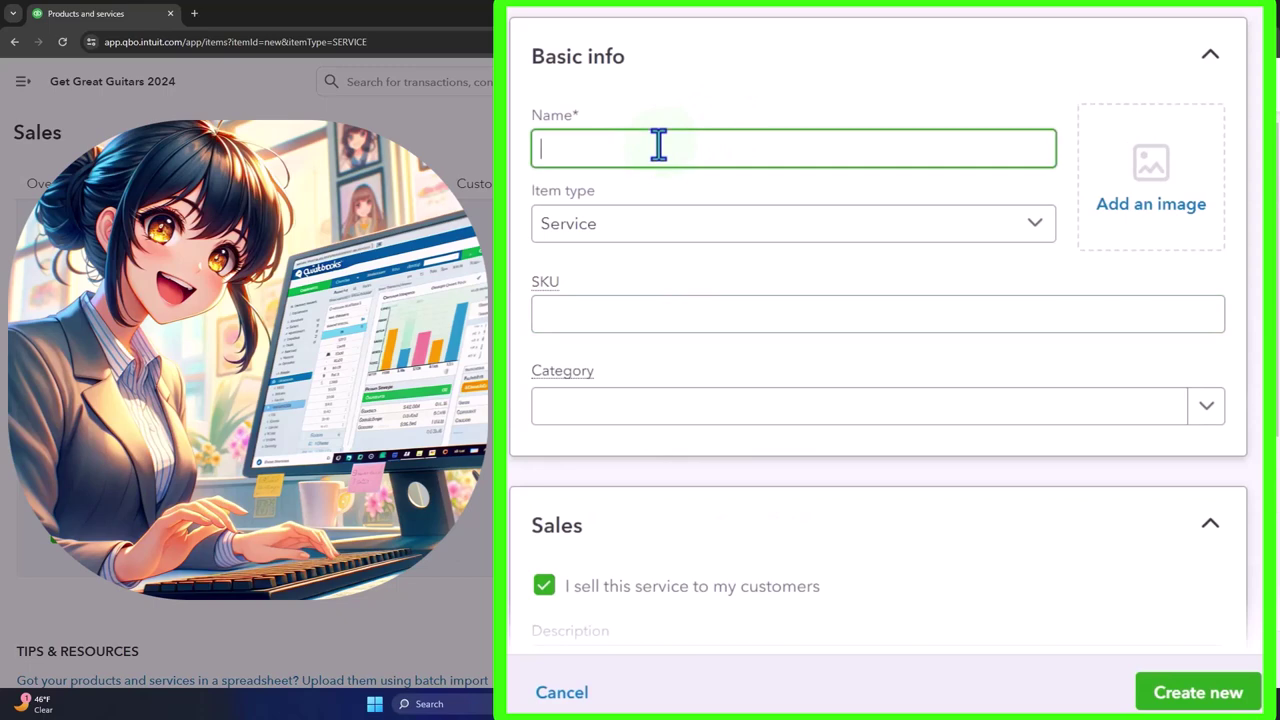
pyautogui.click(676, 240)
pyautogui.click(1033, 256)
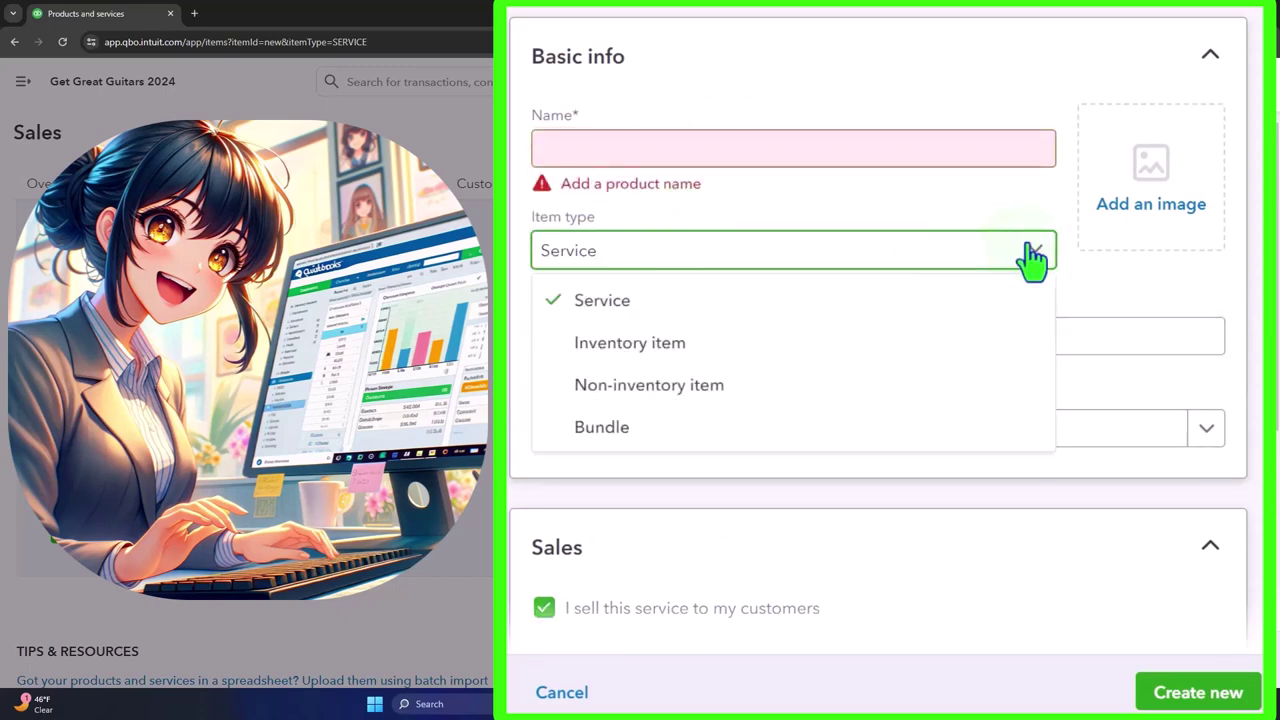
pyautogui.click(1033, 256)
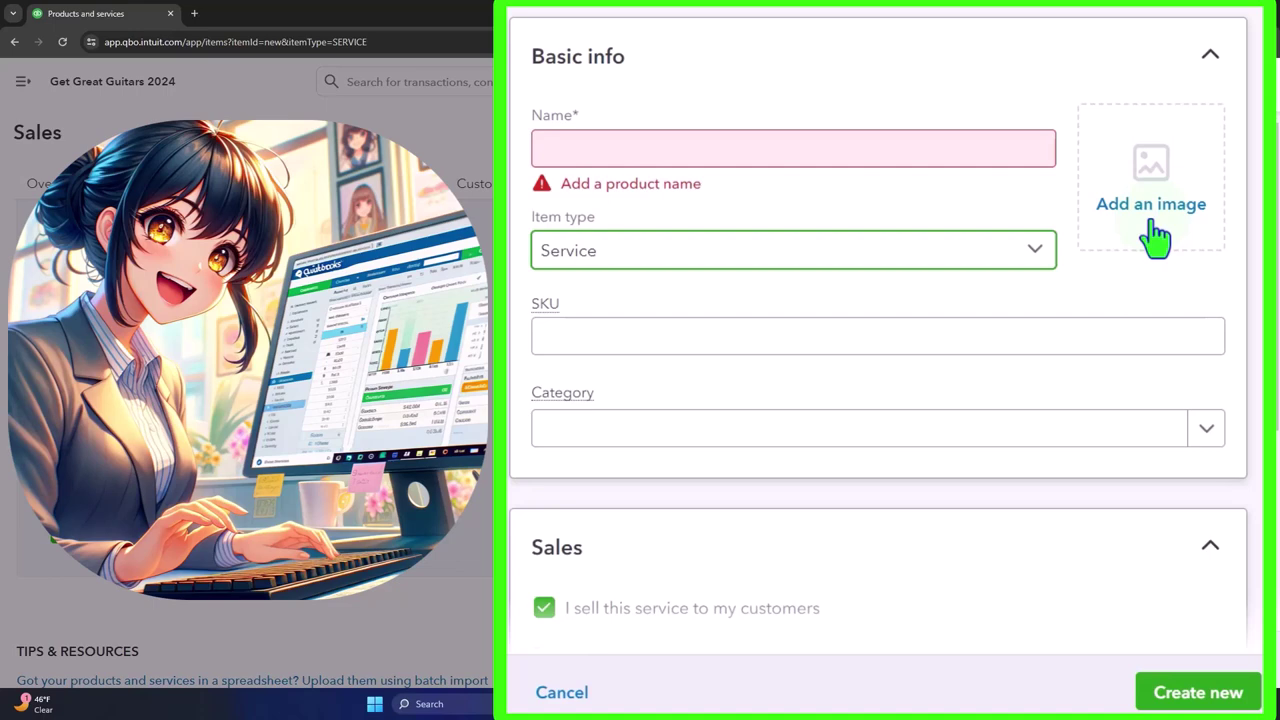
# Examine the SKU and category fields of the new service form, including the category choices
pyautogui.scroll(-1, 1155, 235)
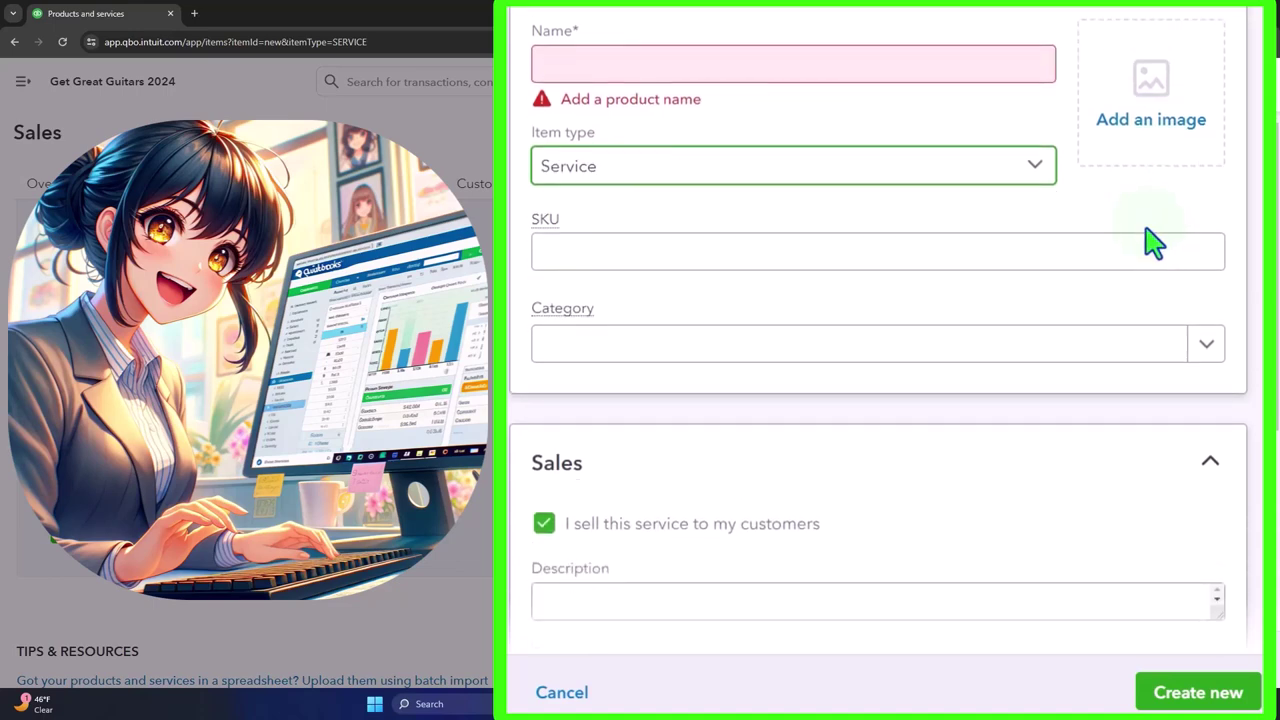
pyautogui.click(683, 258)
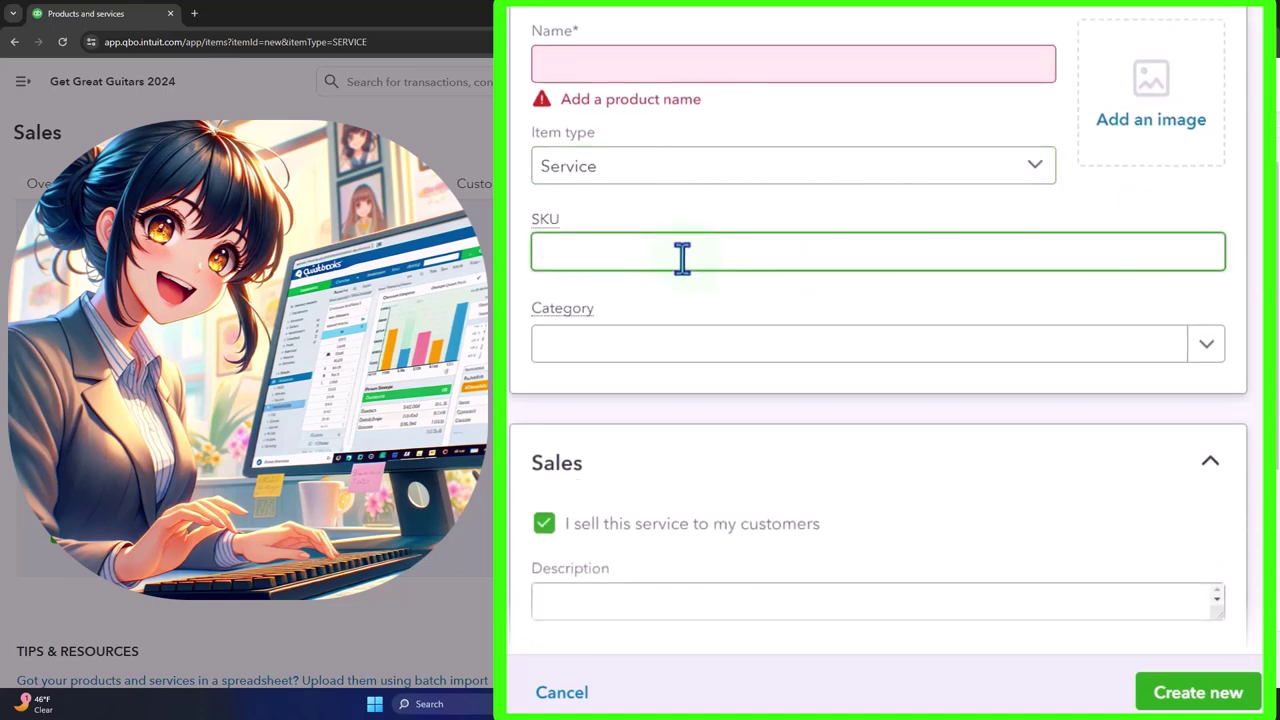
pyautogui.scroll(-1, 682, 258)
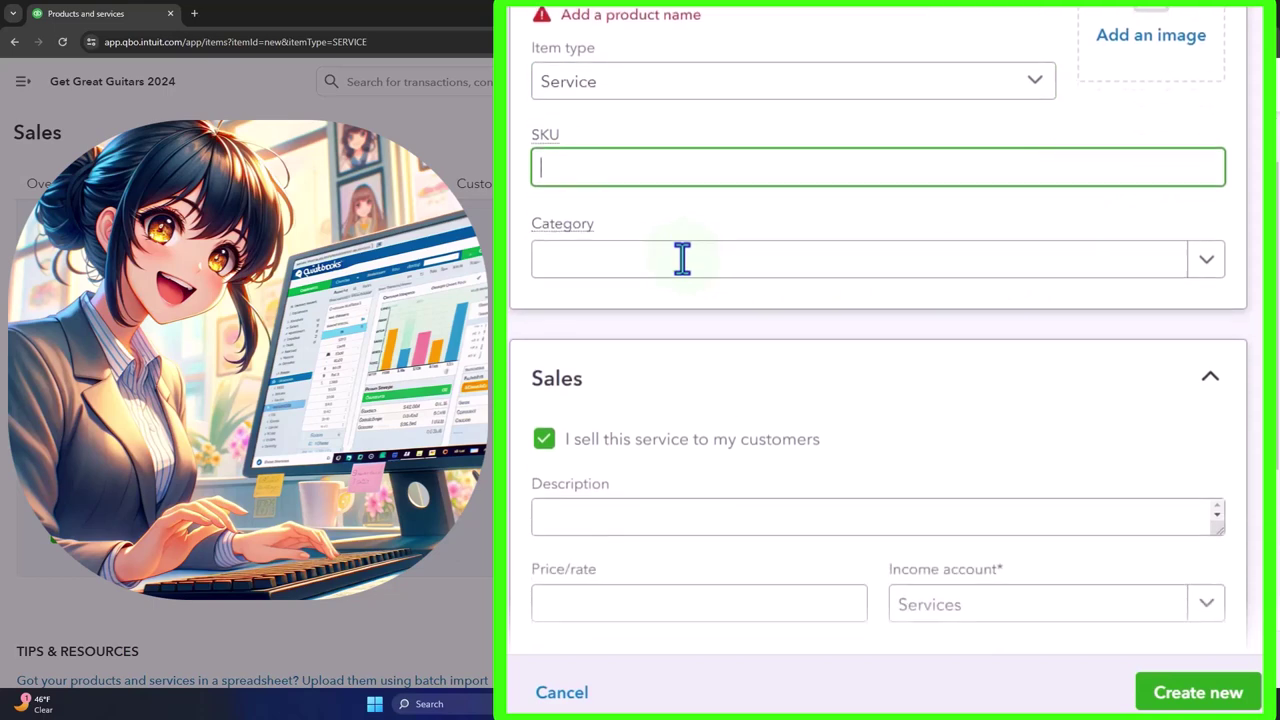
pyautogui.click(682, 258)
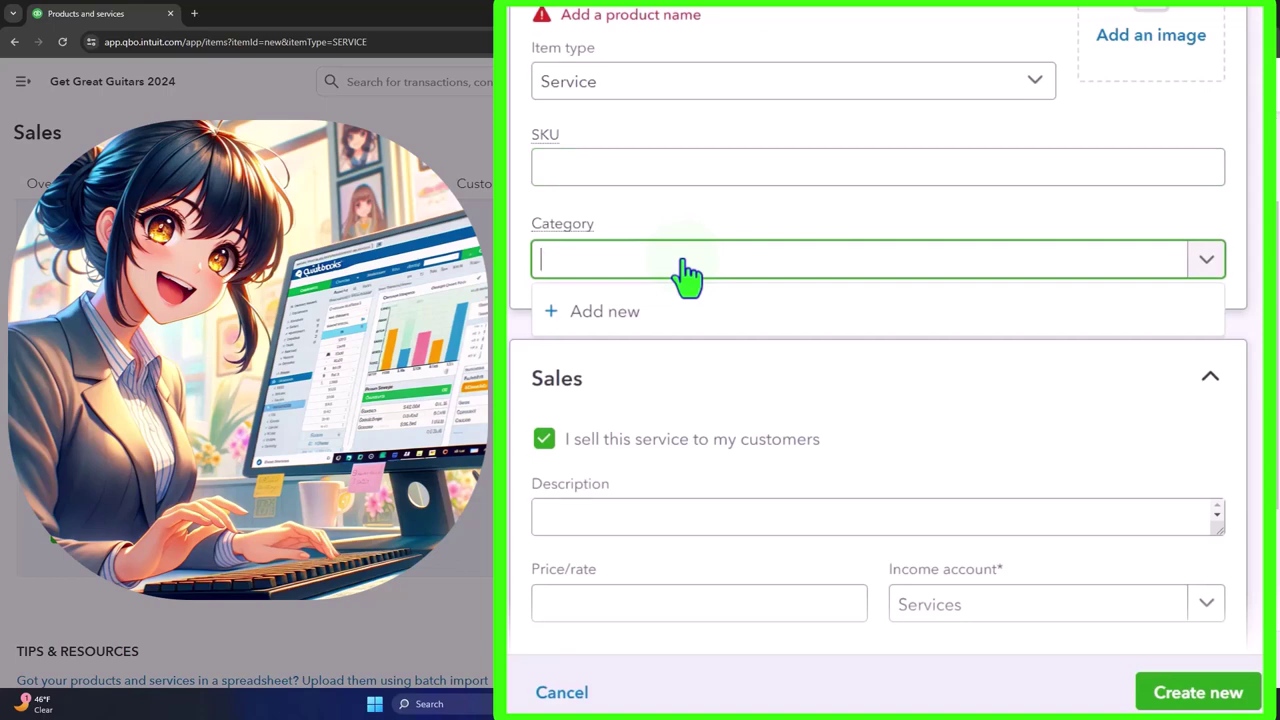
pyautogui.click(681, 263)
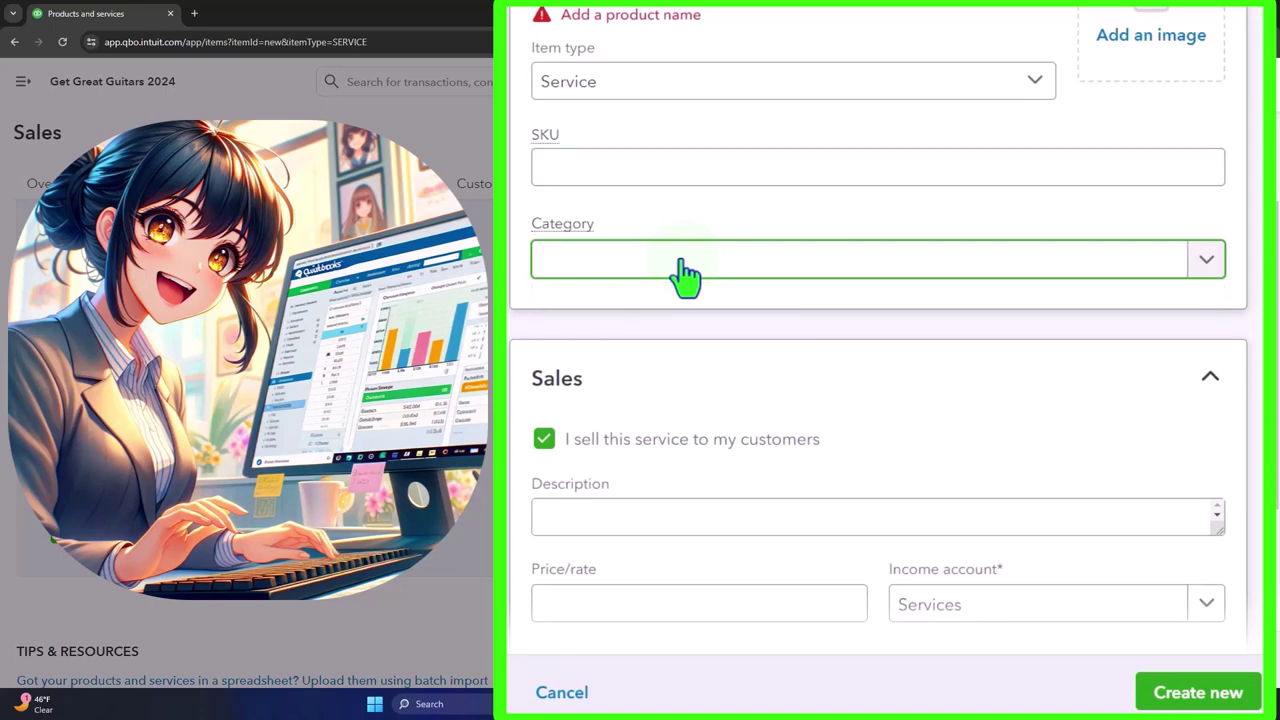
# Examine the new service's sales description, price/rate and income account choices, and close the form without creating the item
pyautogui.scroll(-2, 681, 265)
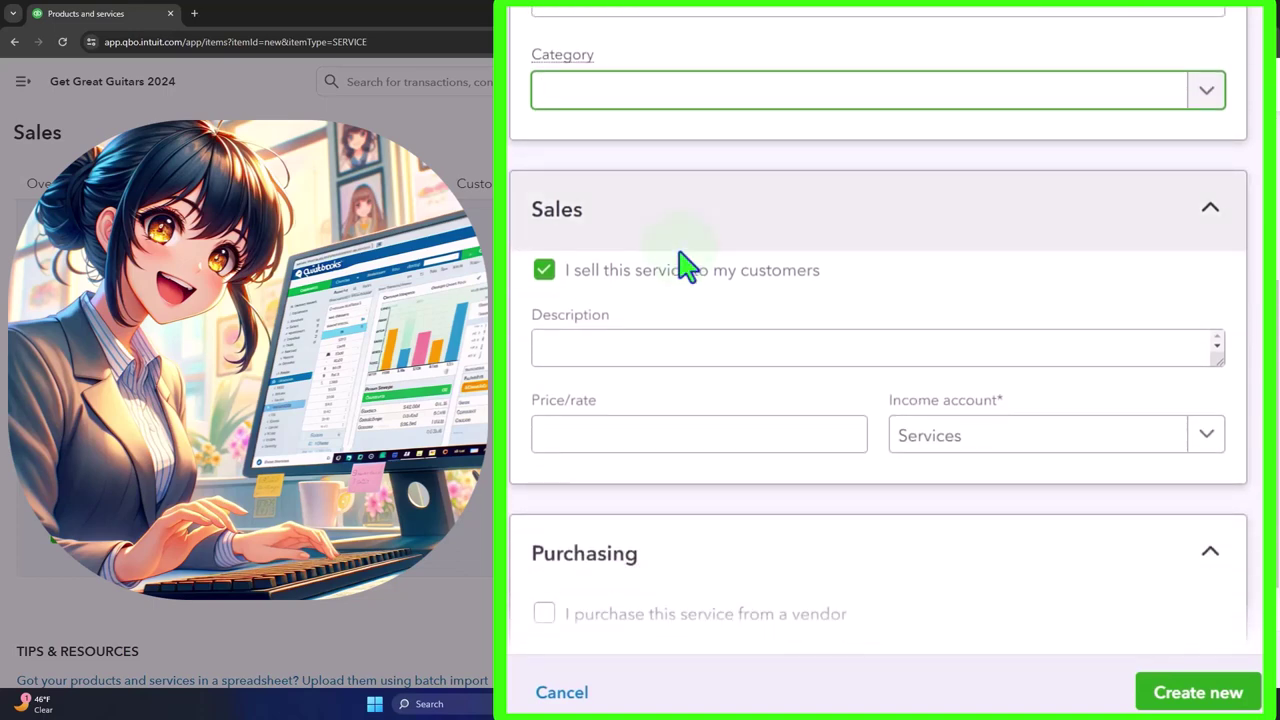
pyautogui.scroll(-1, 681, 265)
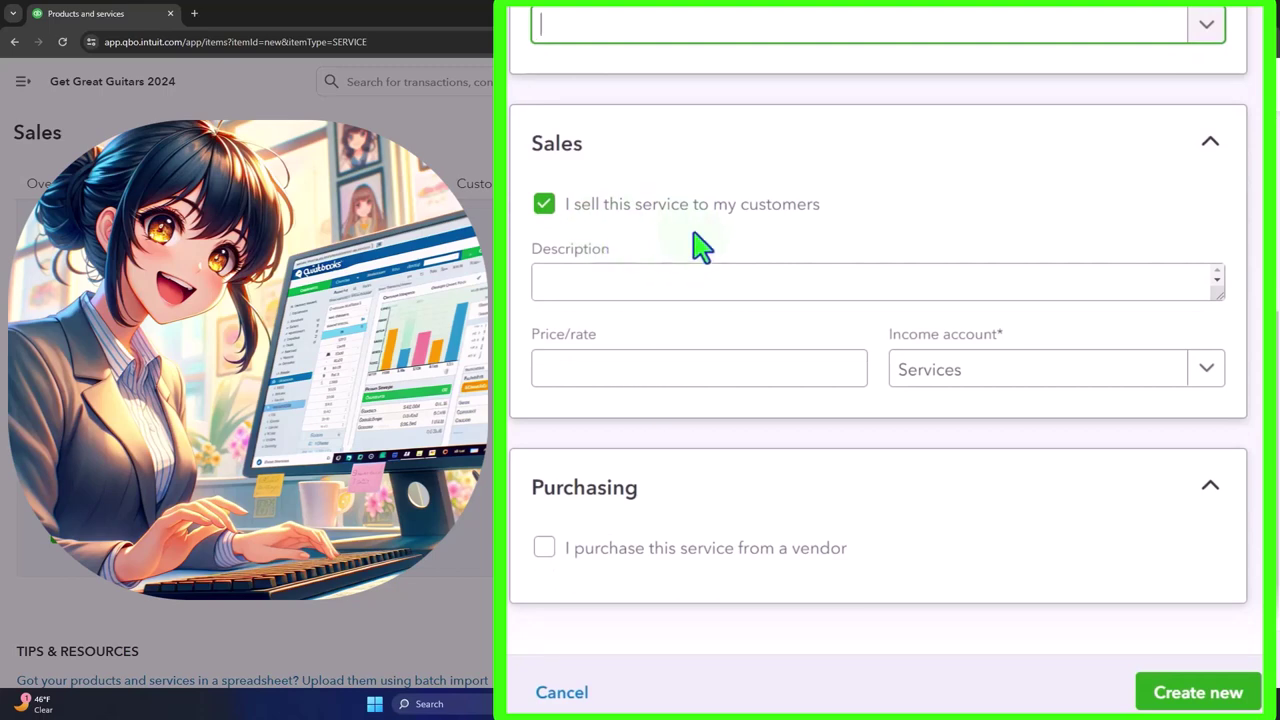
pyautogui.click(614, 283)
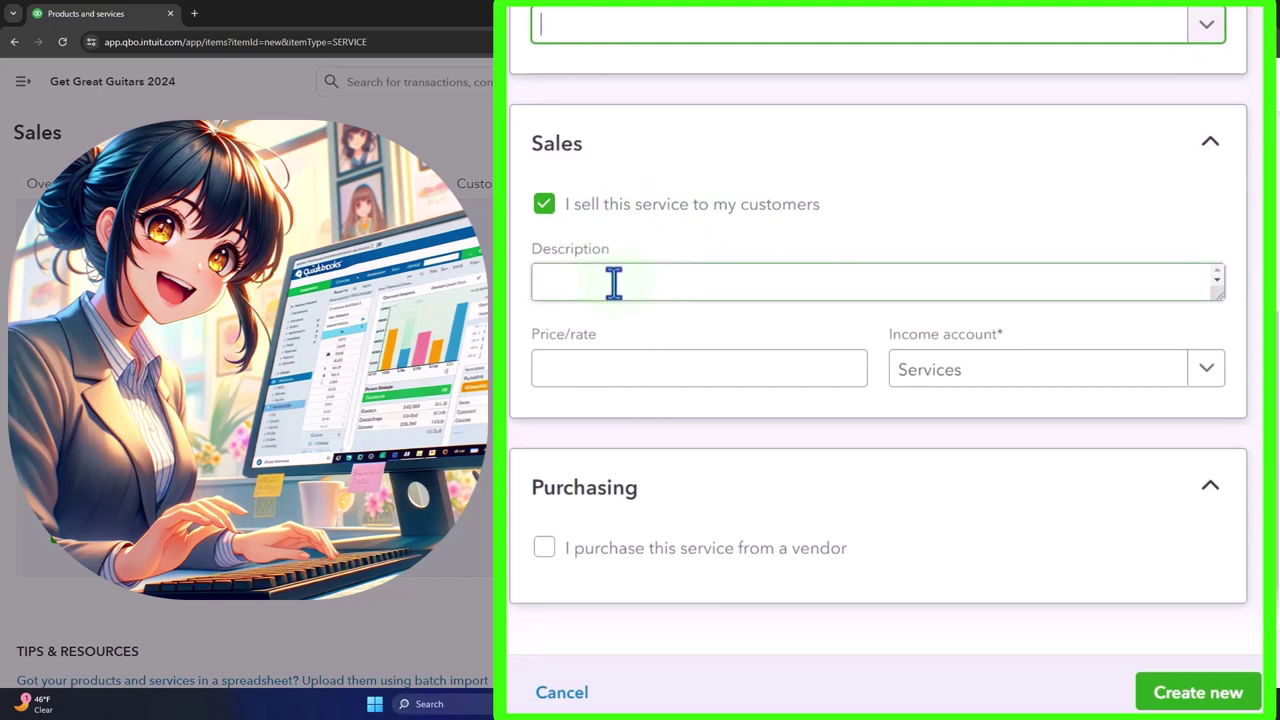
pyautogui.click(614, 283)
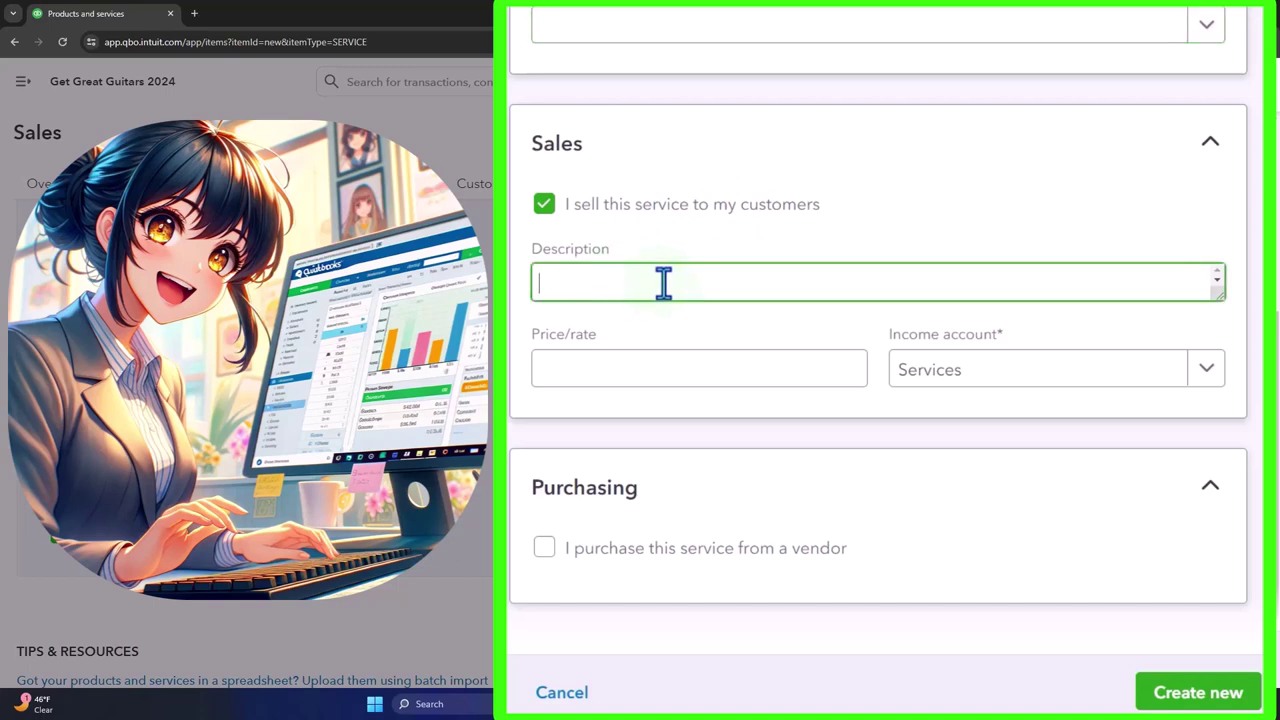
pyautogui.click(622, 360)
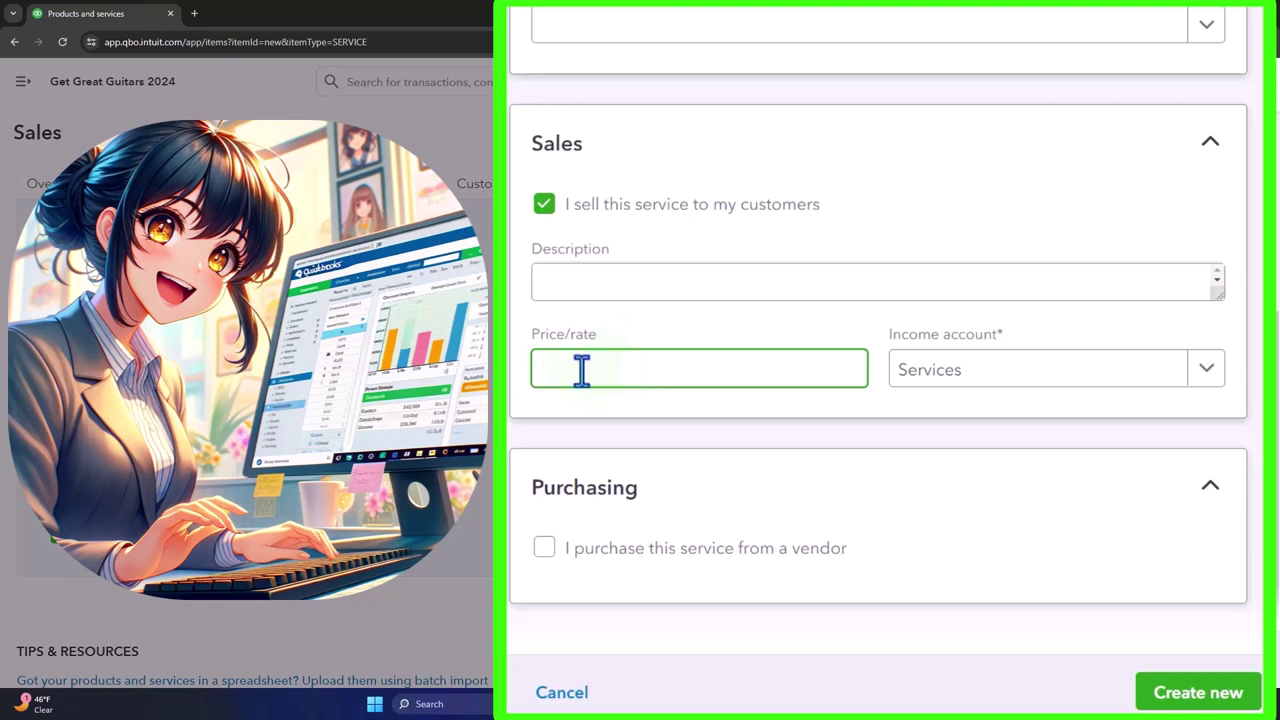
pyautogui.click(1207, 372)
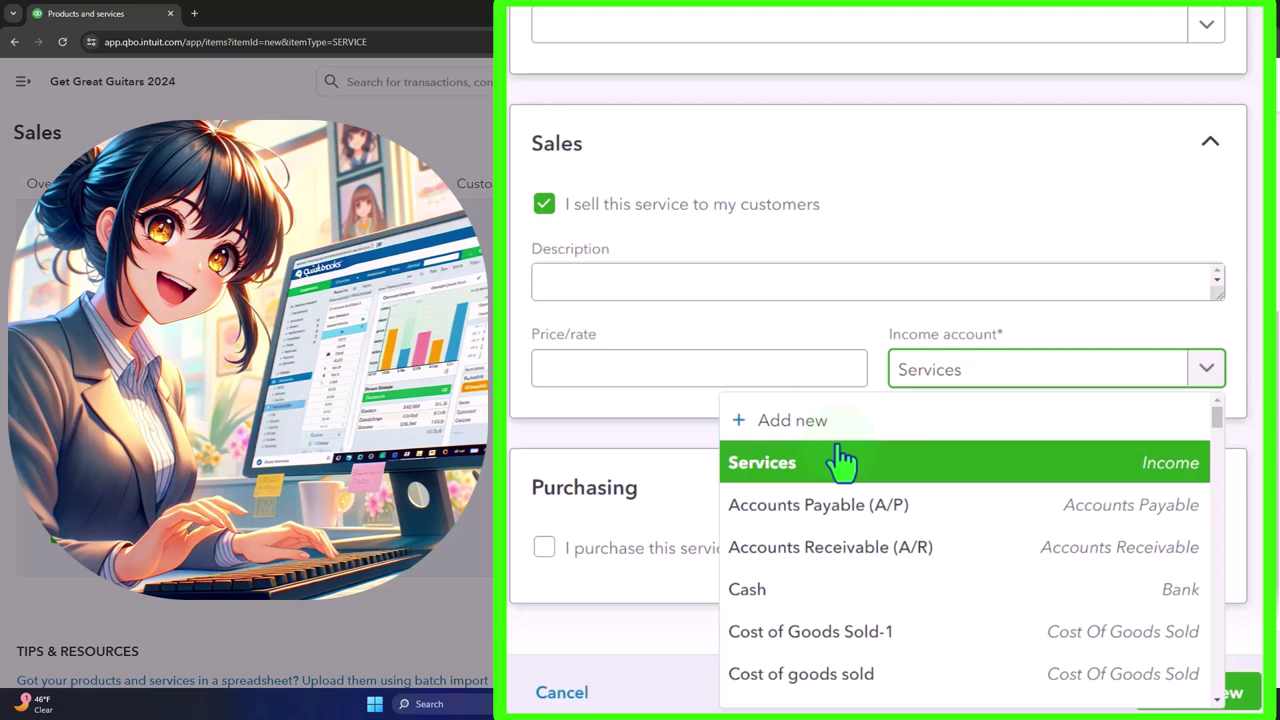
pyautogui.click(647, 455)
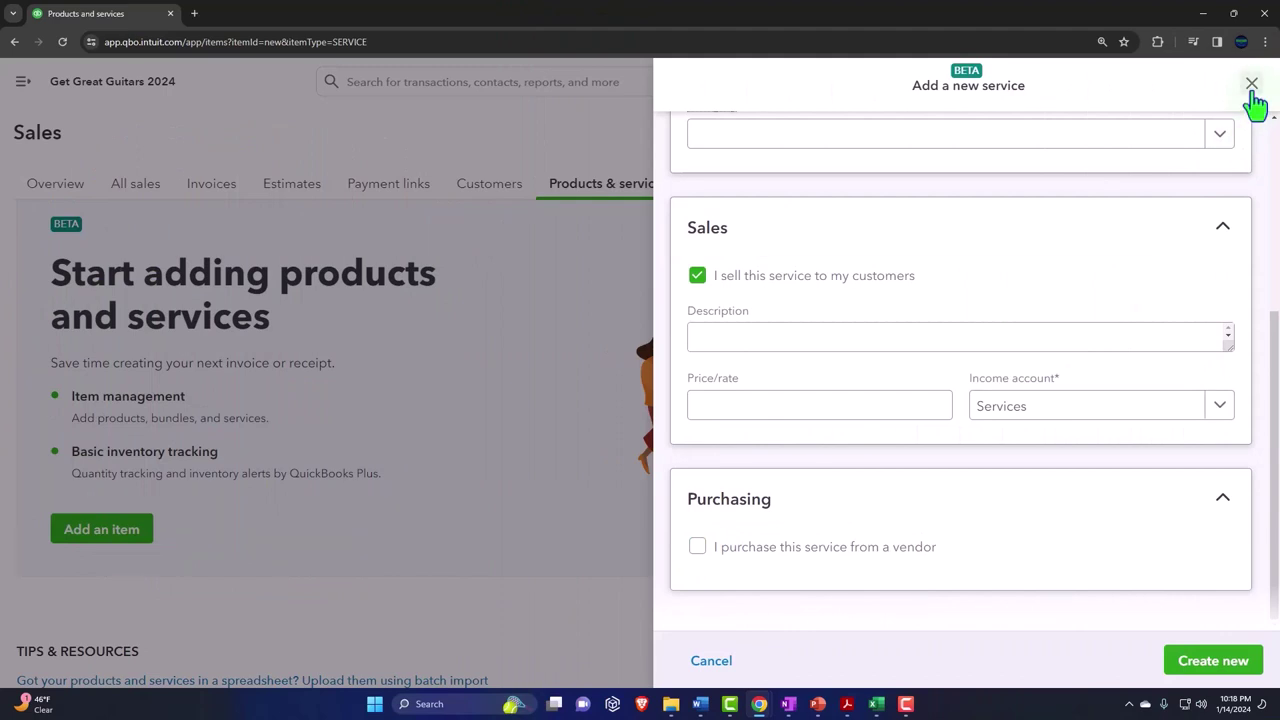
pyautogui.click(1251, 84)
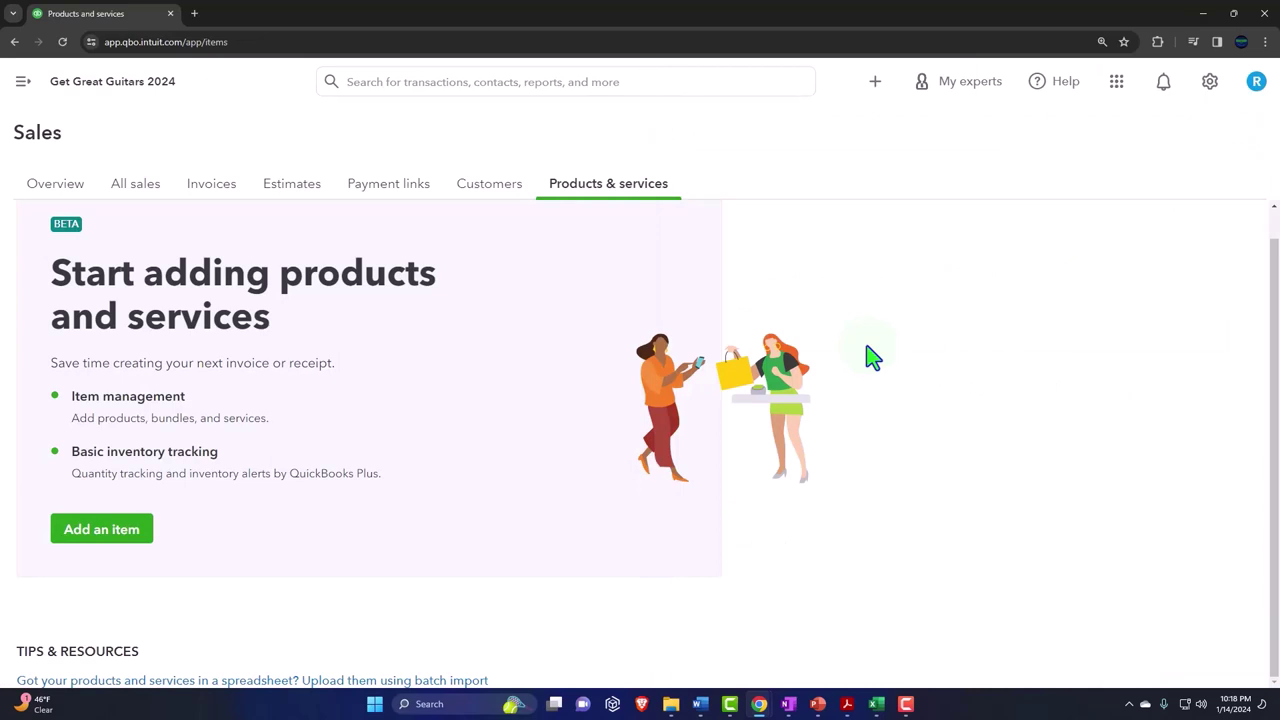
# View the SaasAnt transactions importer from the Import Data page, and return to open the batch import for Products and Services
pyautogui.click(1209, 92)
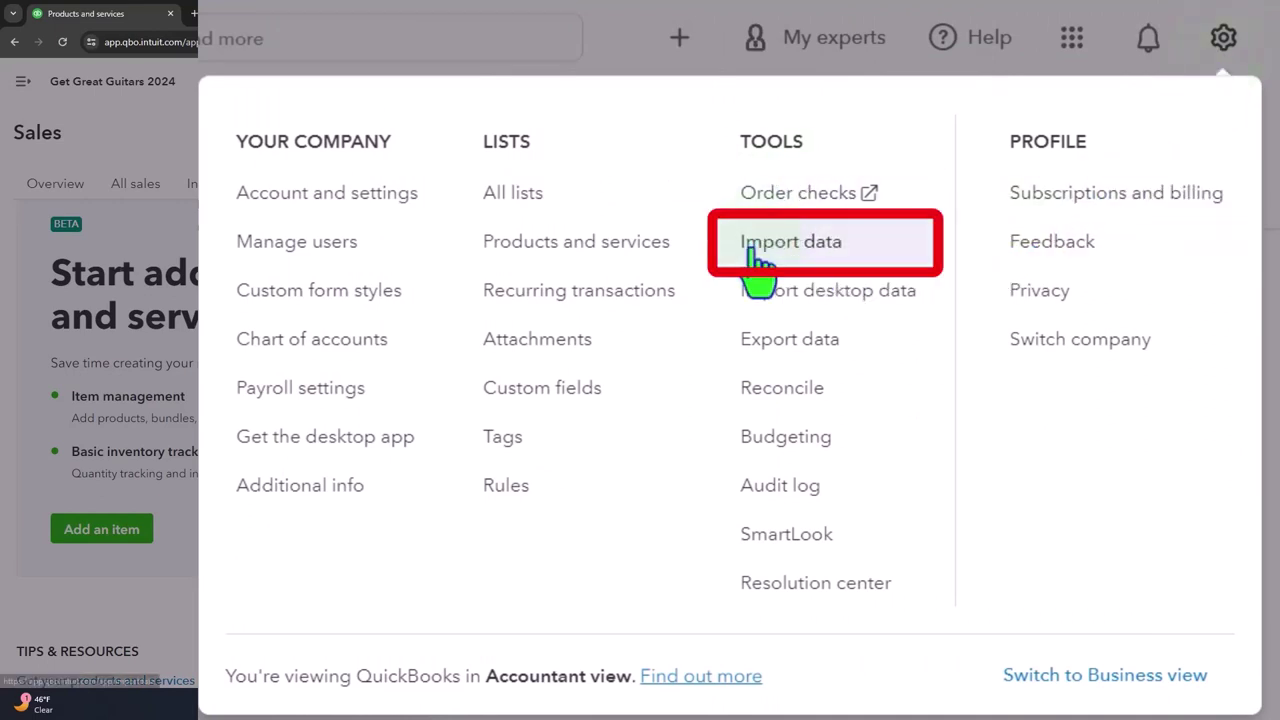
pyautogui.click(826, 256)
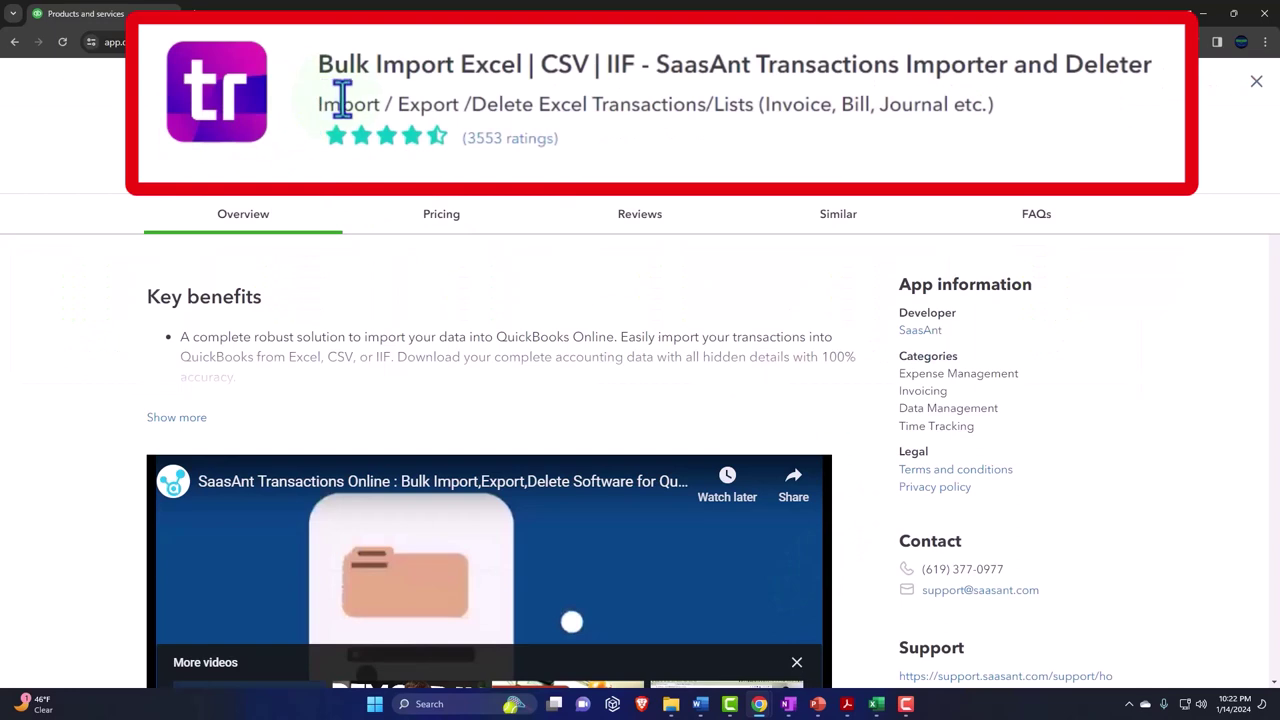
pyautogui.click(15, 42)
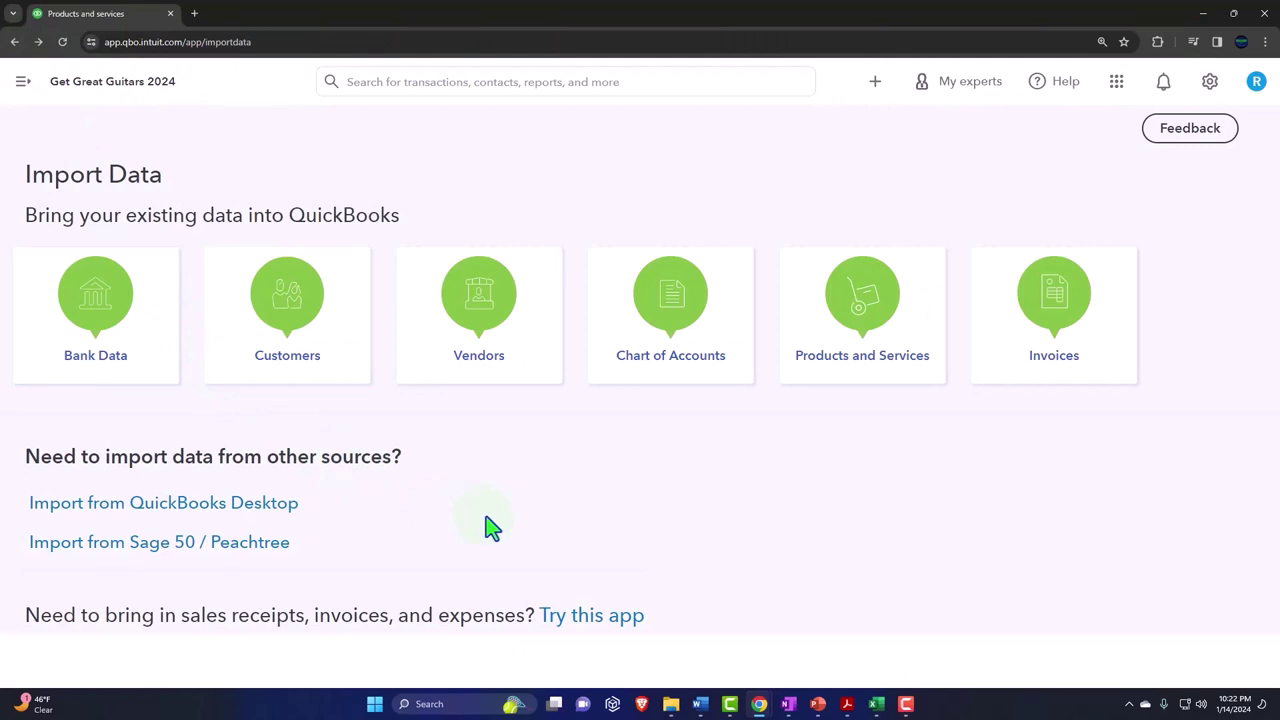
pyautogui.click(877, 330)
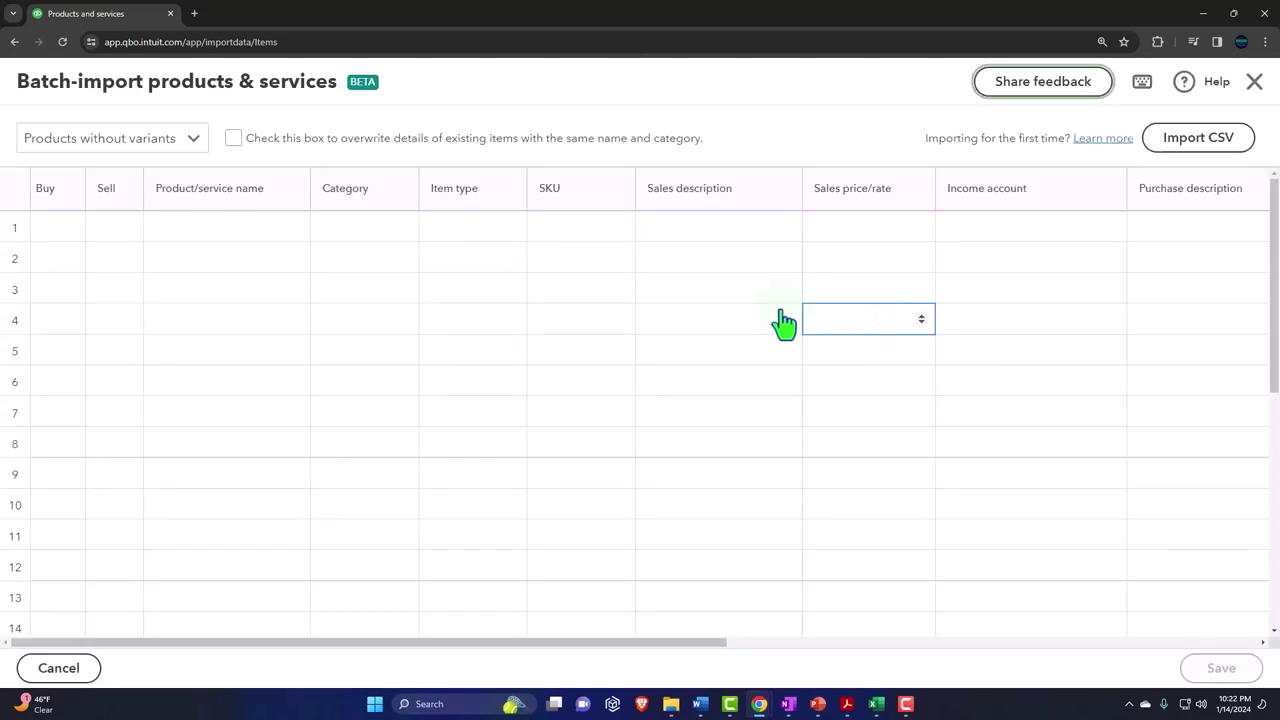
# Examine the product variant choices for the batch import and keep Products without variants
pyautogui.click(721, 300)
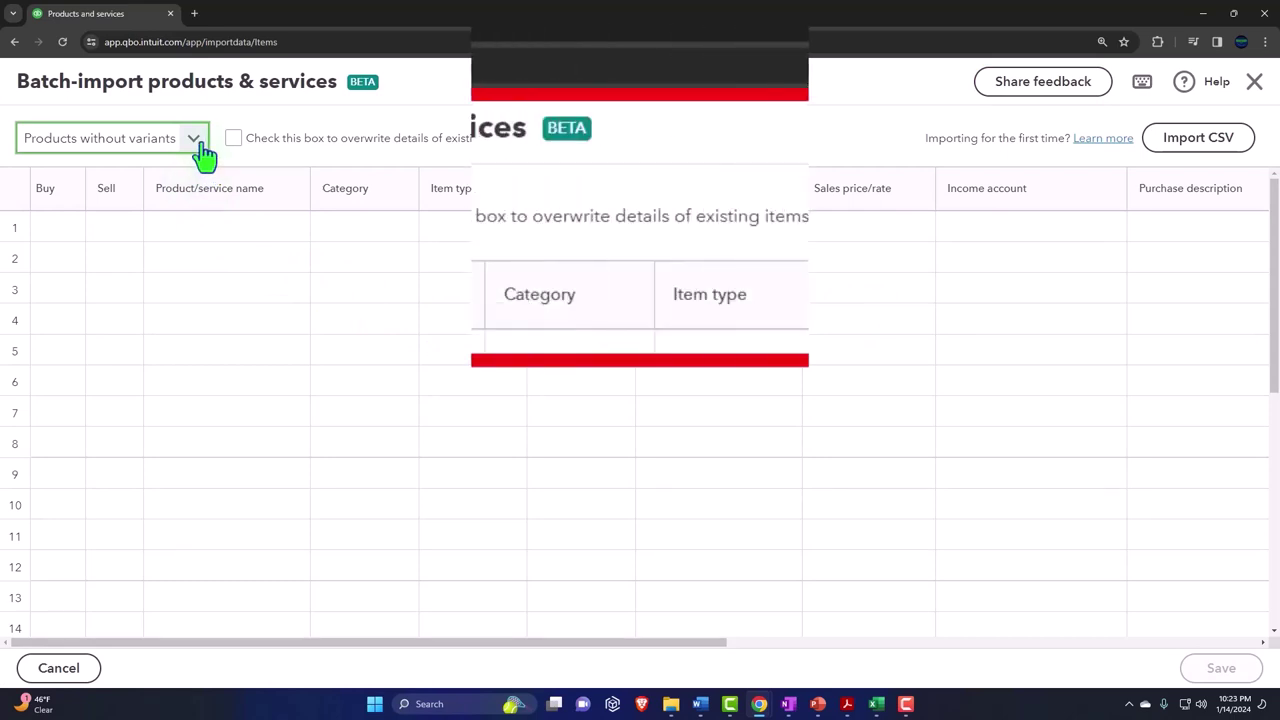
pyautogui.click(318, 238)
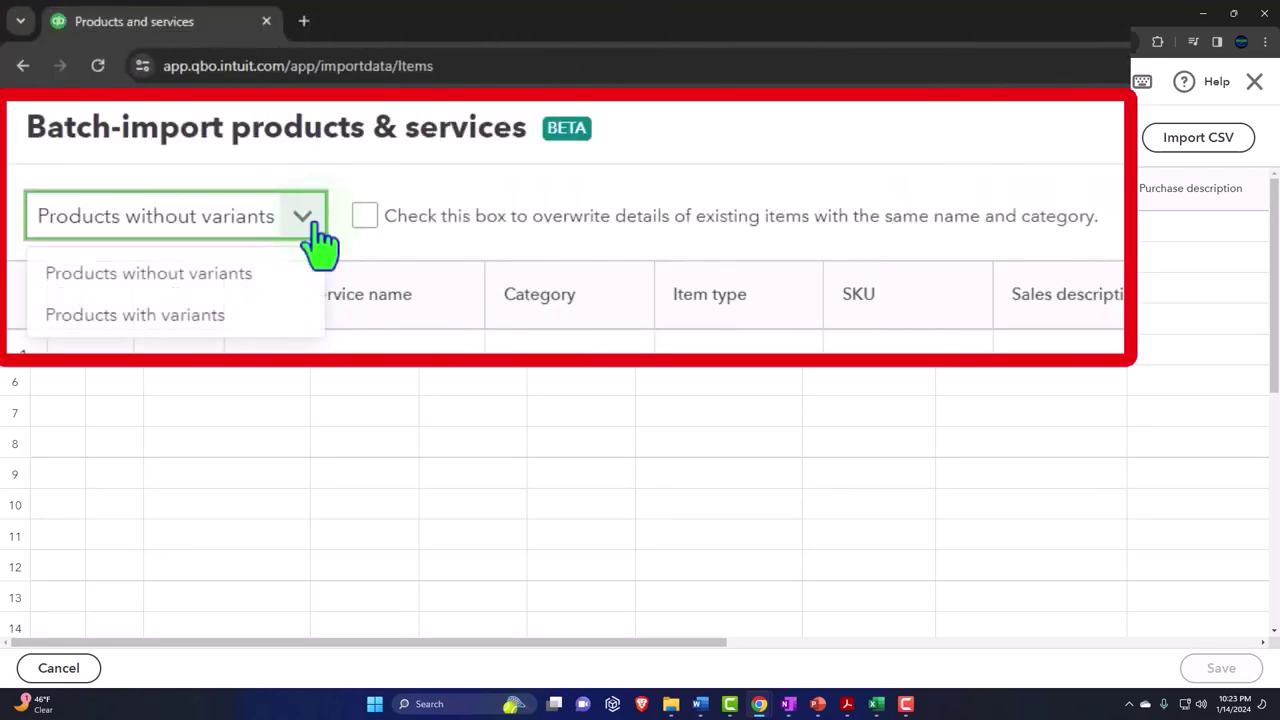
pyautogui.click(220, 278)
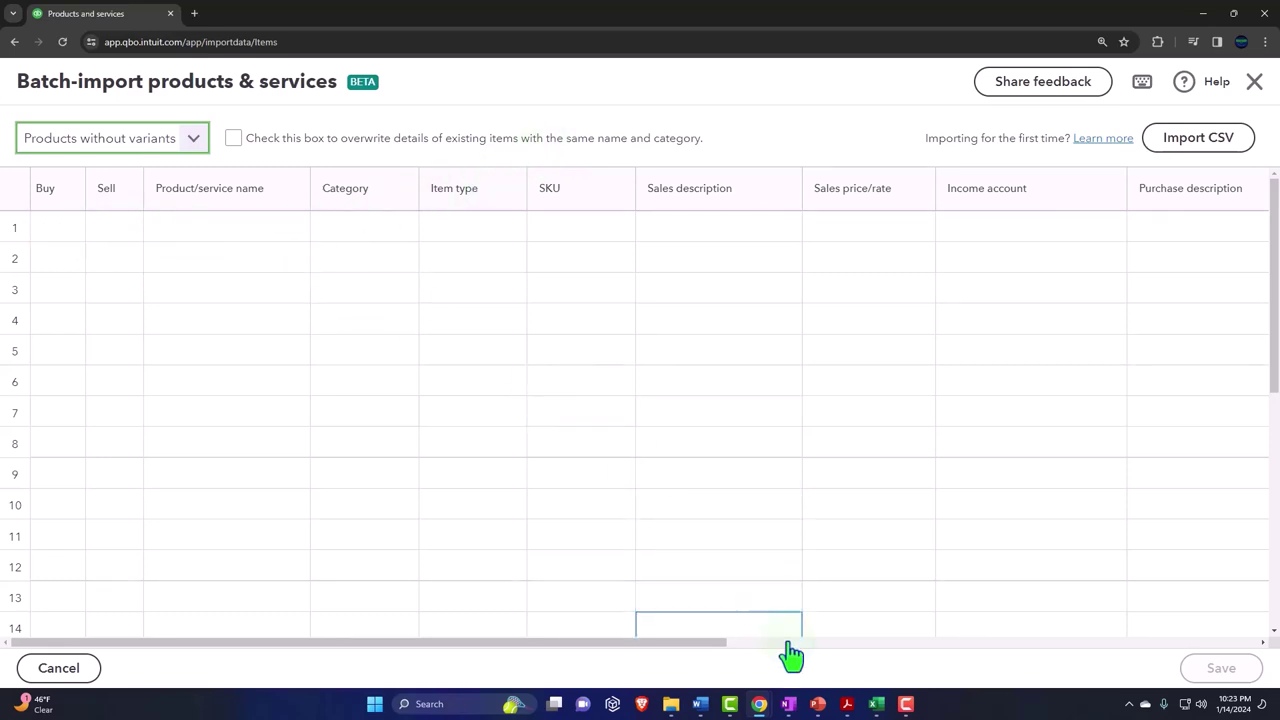
# View the Service Items Starting Worksheet in Excel and return to the batch import page
pyautogui.click(876, 704)
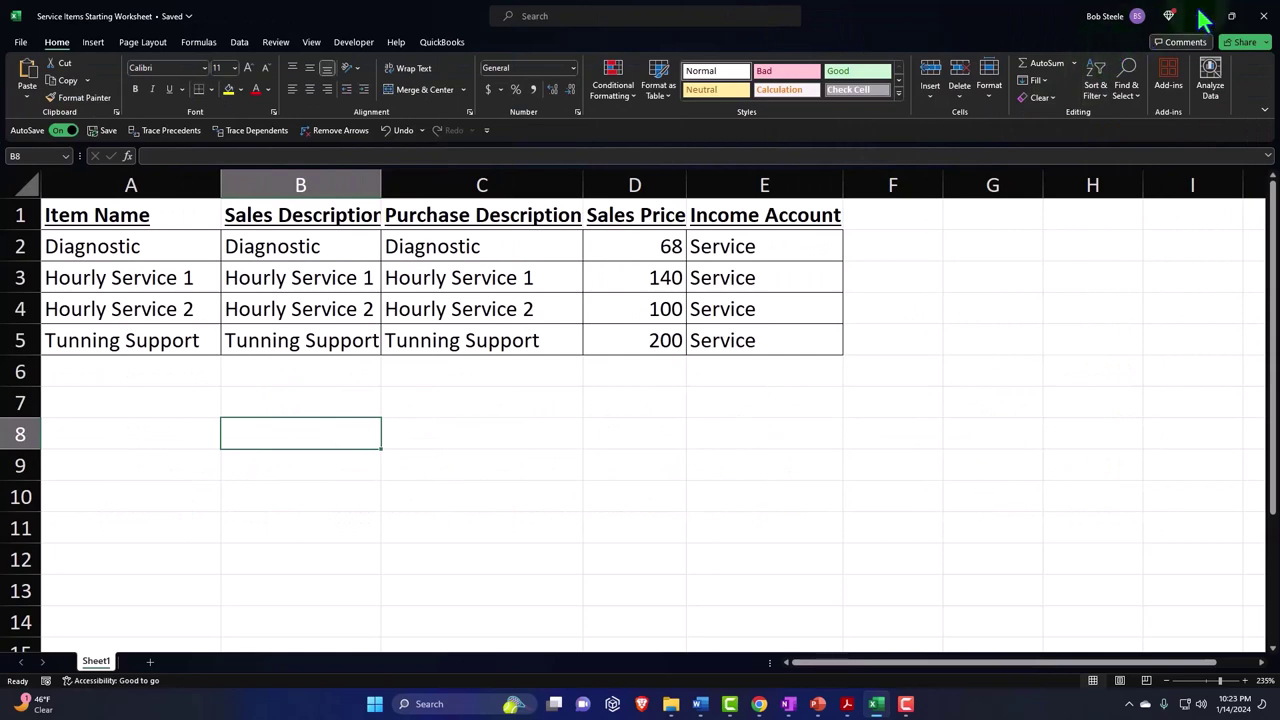
pyautogui.click(1203, 16)
pyautogui.click(1183, 150)
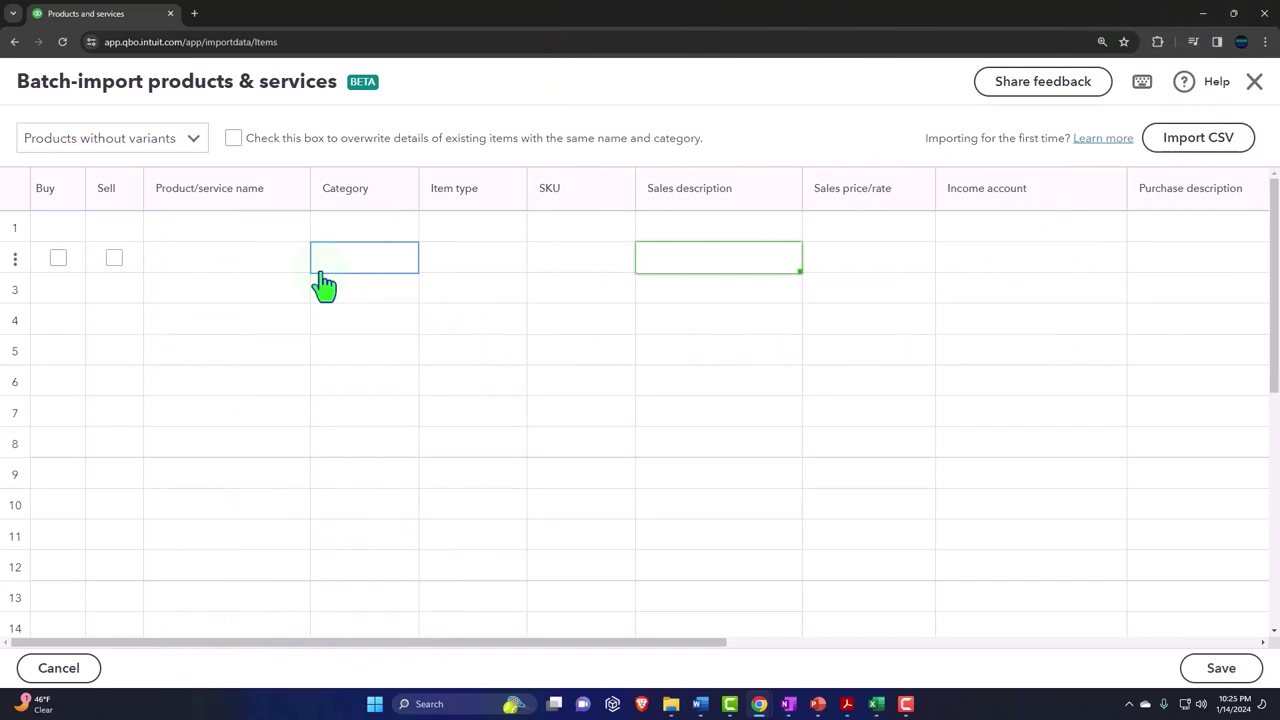
# Switch to Excel, highlight the worksheet's headings from Item Name to Income Account for comparison, and return to the batch import
pyautogui.click(877, 704)
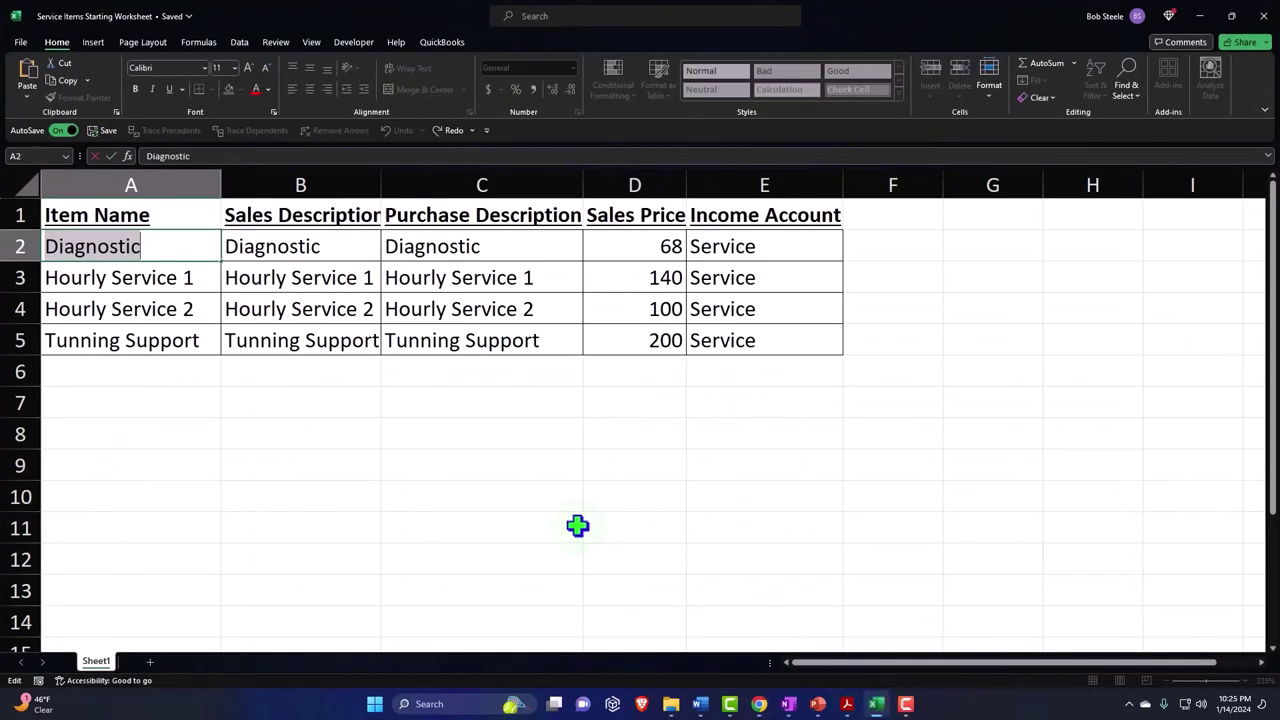
pyautogui.scroll(9, 577, 526)
pyautogui.click(503, 437)
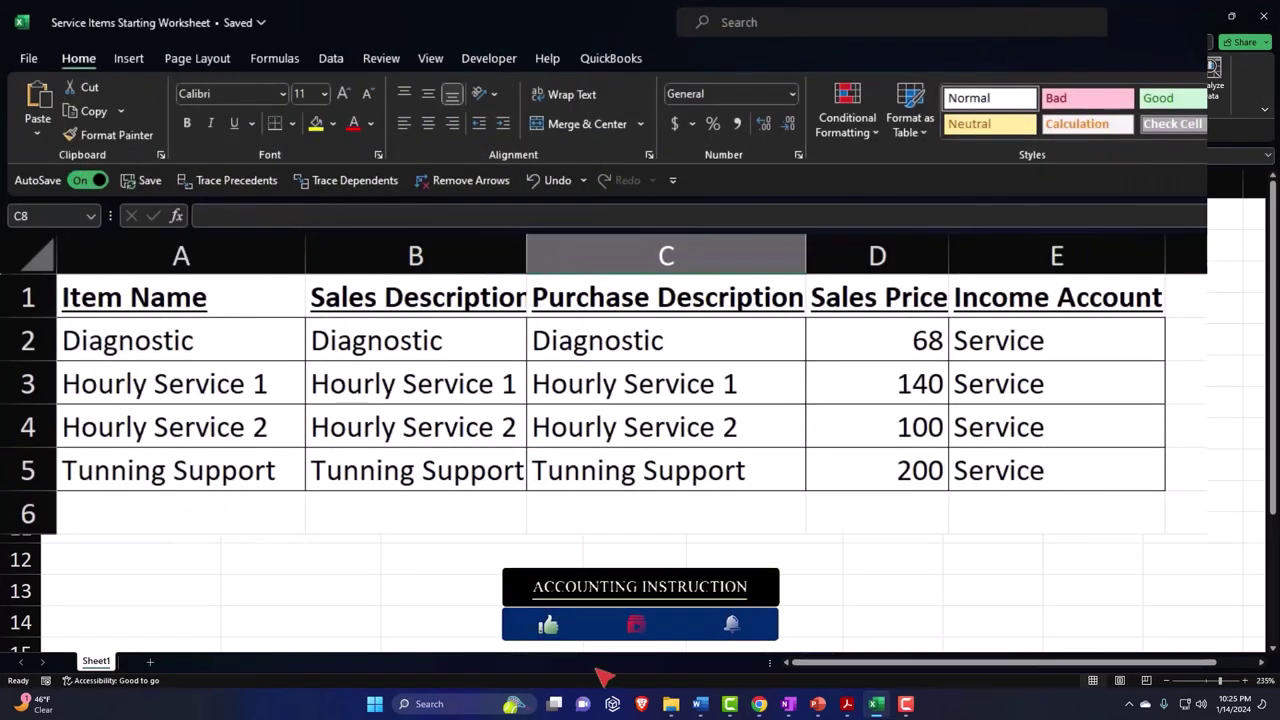
pyautogui.moveTo(206, 293); pyautogui.dragTo(1018, 293)
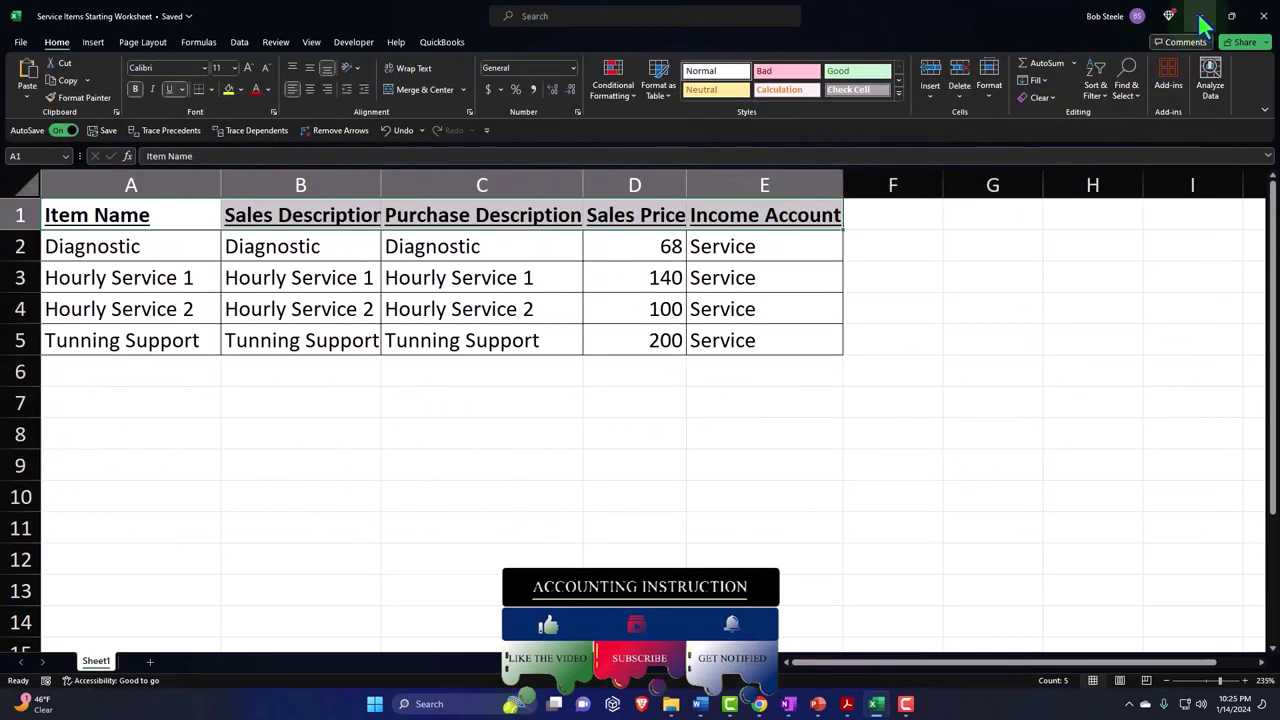
pyautogui.click(1202, 20)
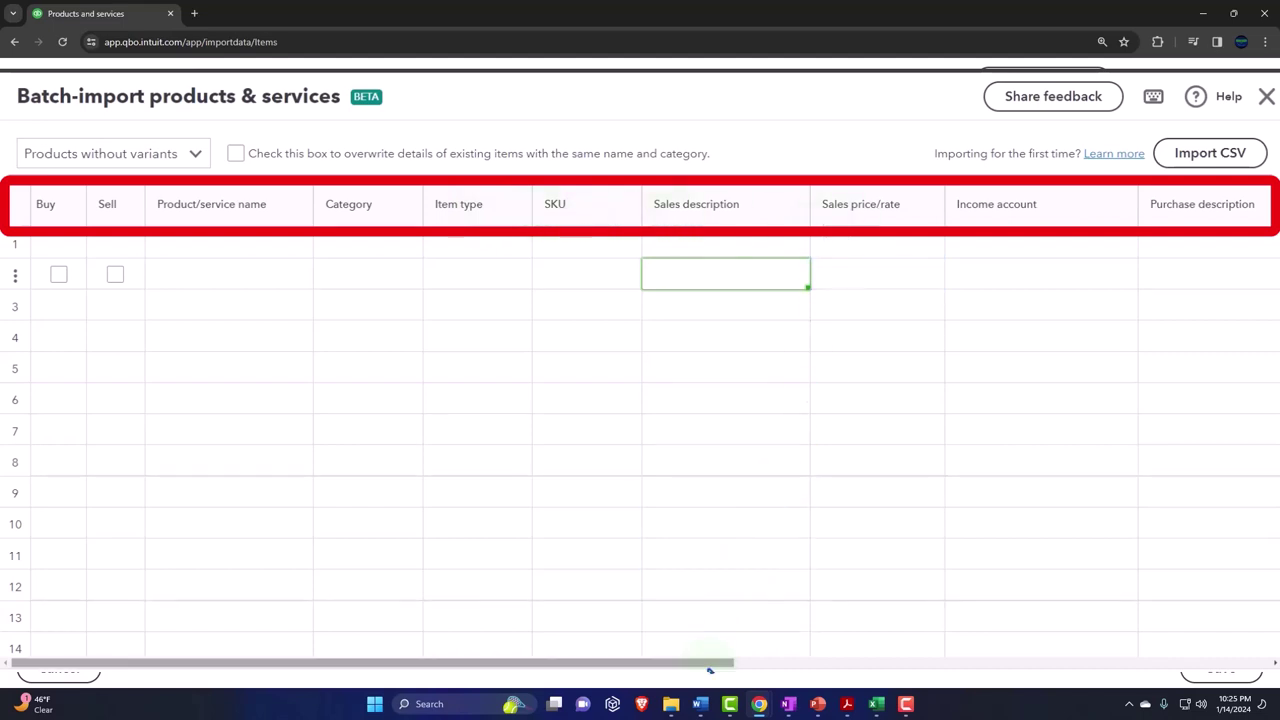
# Examine all the batch import columns through Inventory asset account and return to the first columns
pyautogui.moveTo(709, 667); pyautogui.dragTo(1083, 667)
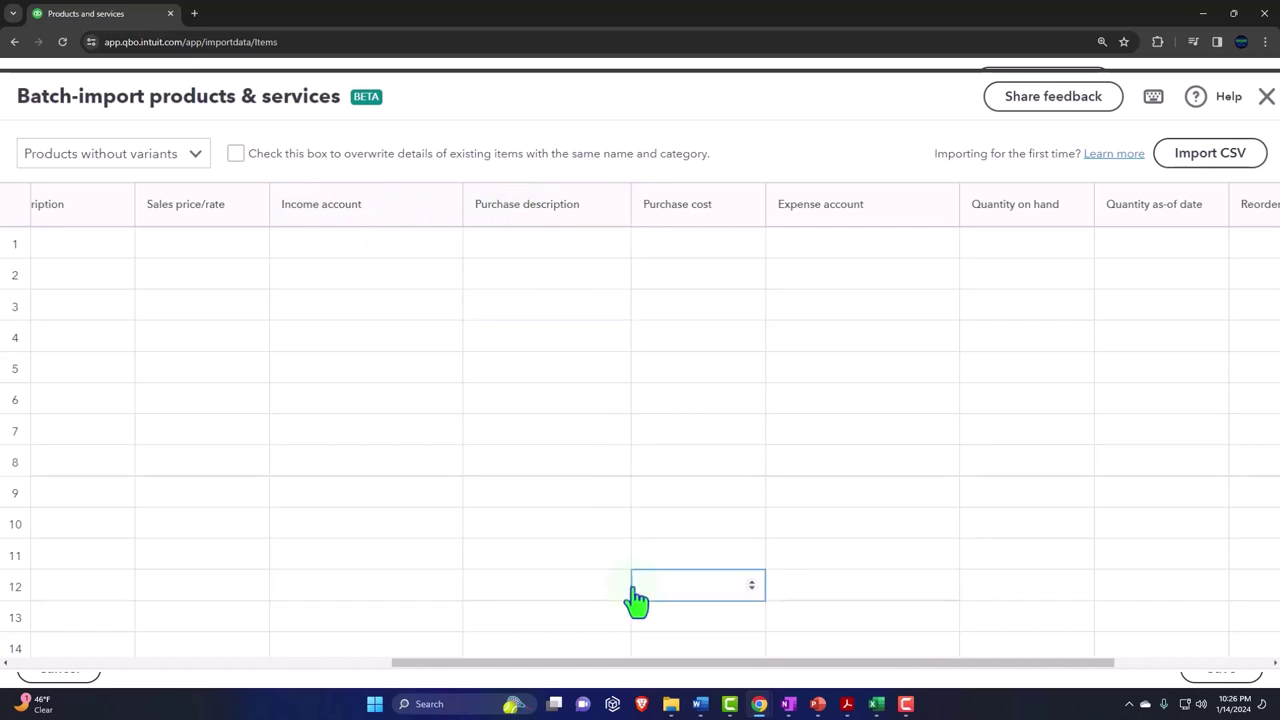
pyautogui.moveTo(631, 663); pyautogui.dragTo(814, 666)
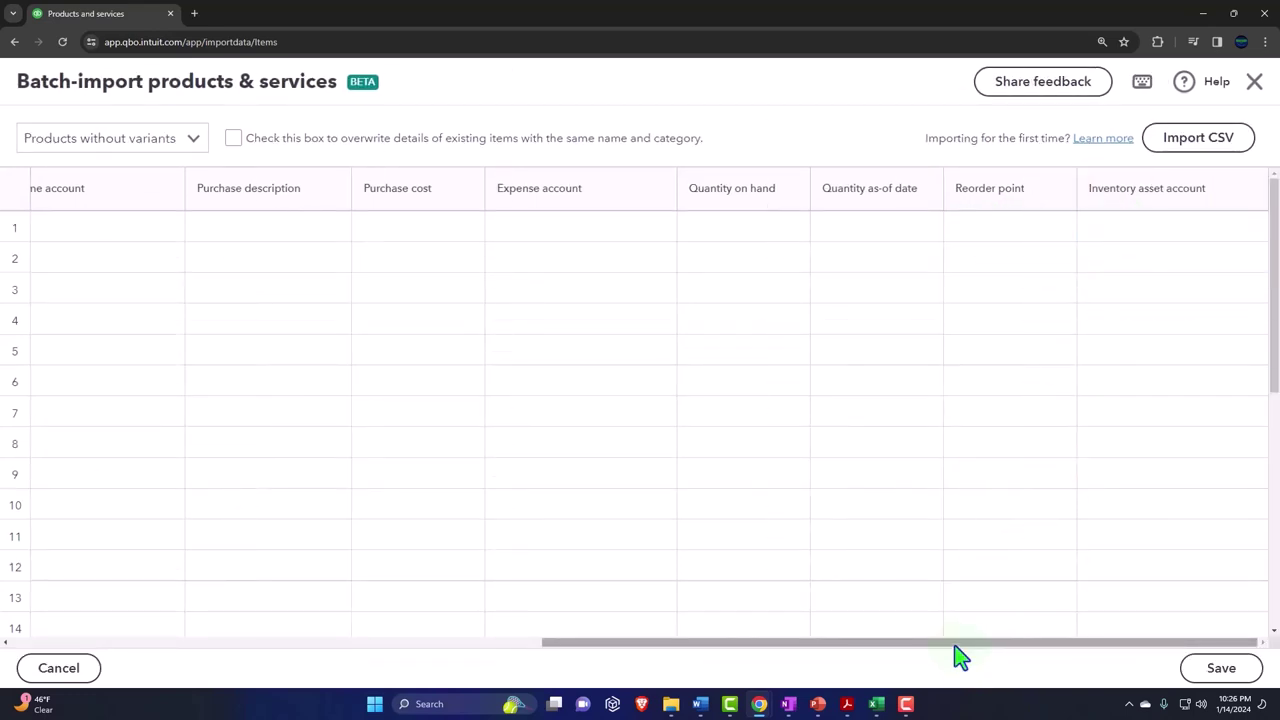
pyautogui.moveTo(955, 645); pyautogui.dragTo(361, 673)
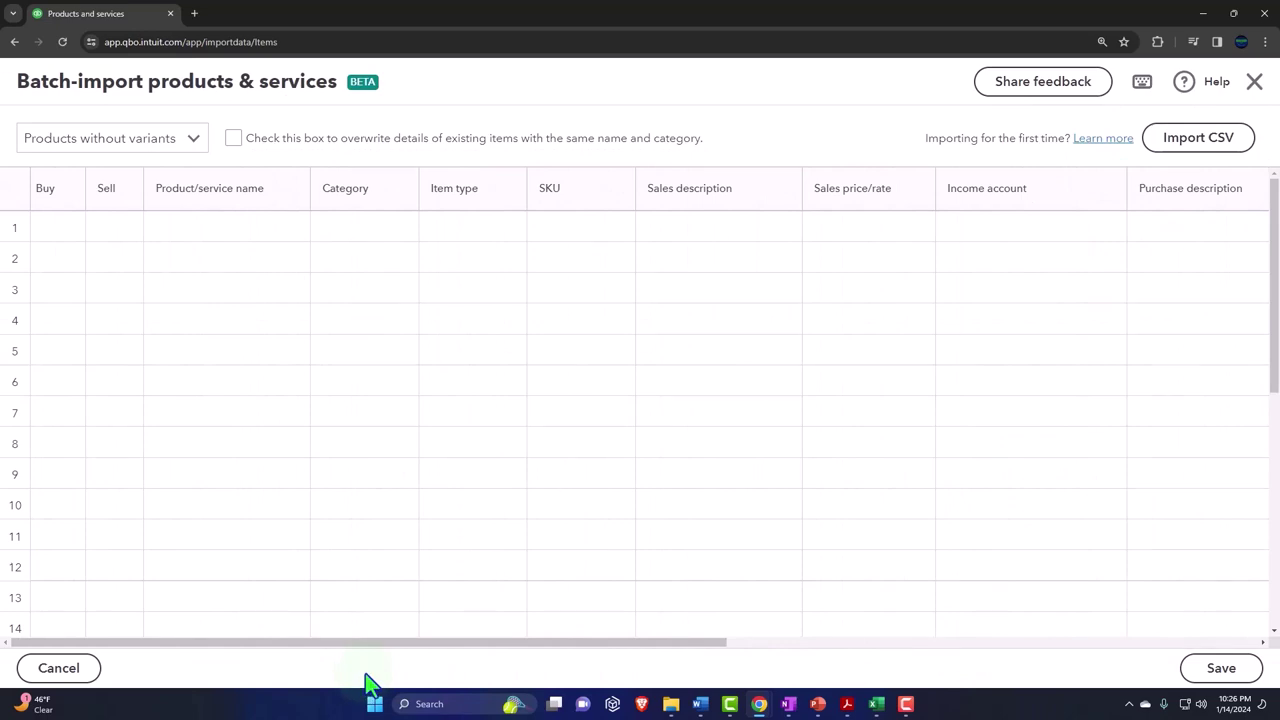
# Try to copy the four sales descriptions from the Excel worksheet for the Sales description column of the batch import
pyautogui.click(876, 704)
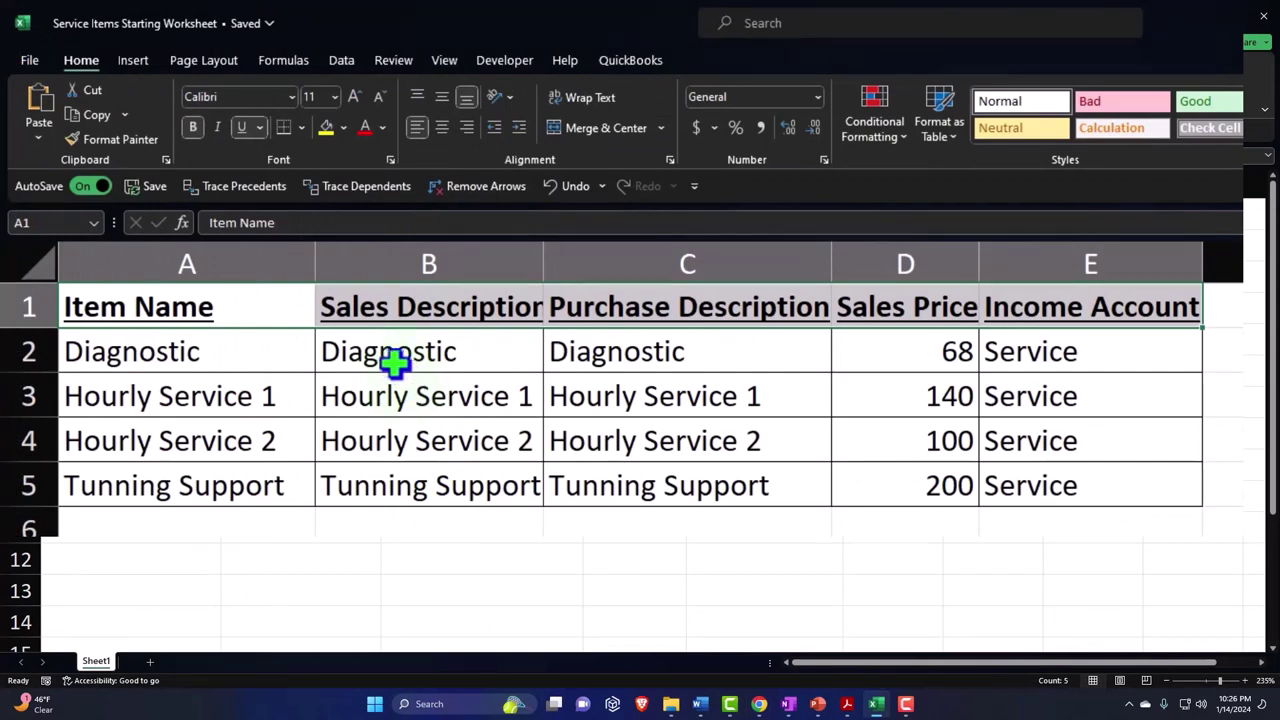
pyautogui.click(275, 254)
pyautogui.moveTo(393, 360); pyautogui.dragTo(400, 486)
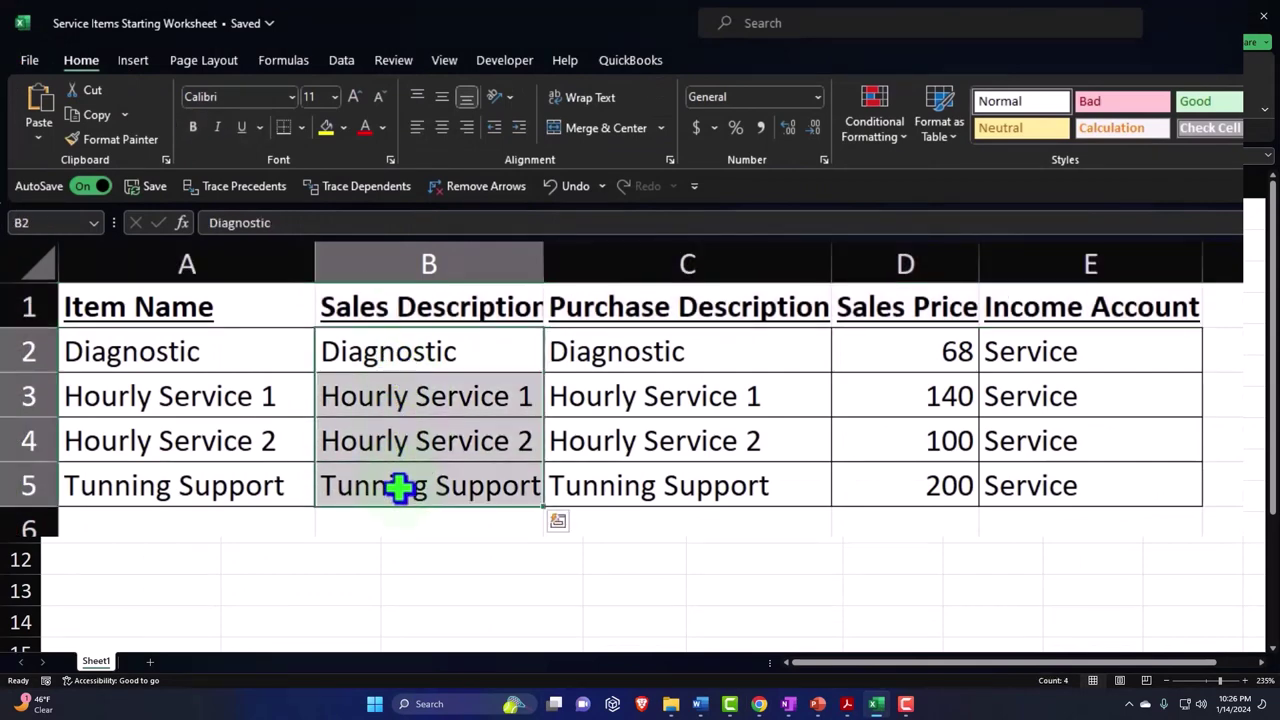
pyautogui.hotkey('ctrl', 'c')
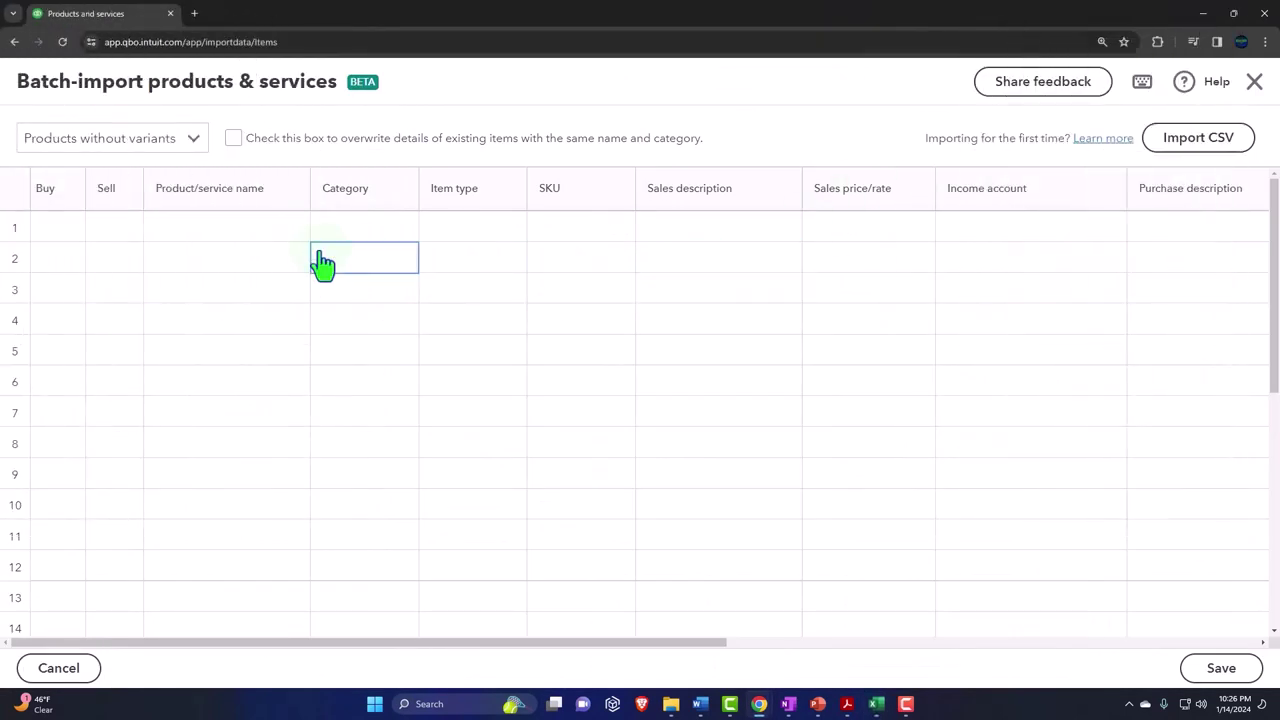
pyautogui.click(183, 232)
pyautogui.click(505, 230)
pyautogui.click(680, 235)
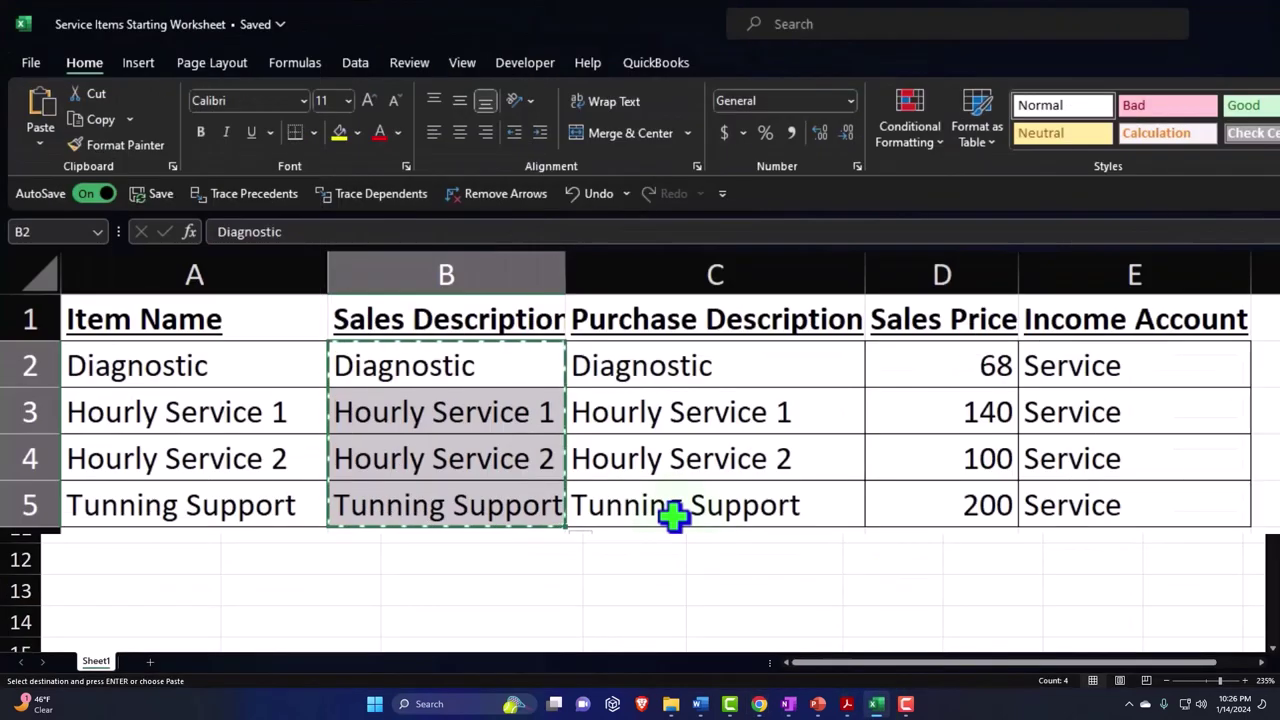
# Try to copy only the Diagnostic text from Excel into the first Sales description cell of the batch import
pyautogui.doubleClick(480, 364)
pyautogui.moveTo(483, 366); pyautogui.dragTo(295, 352)
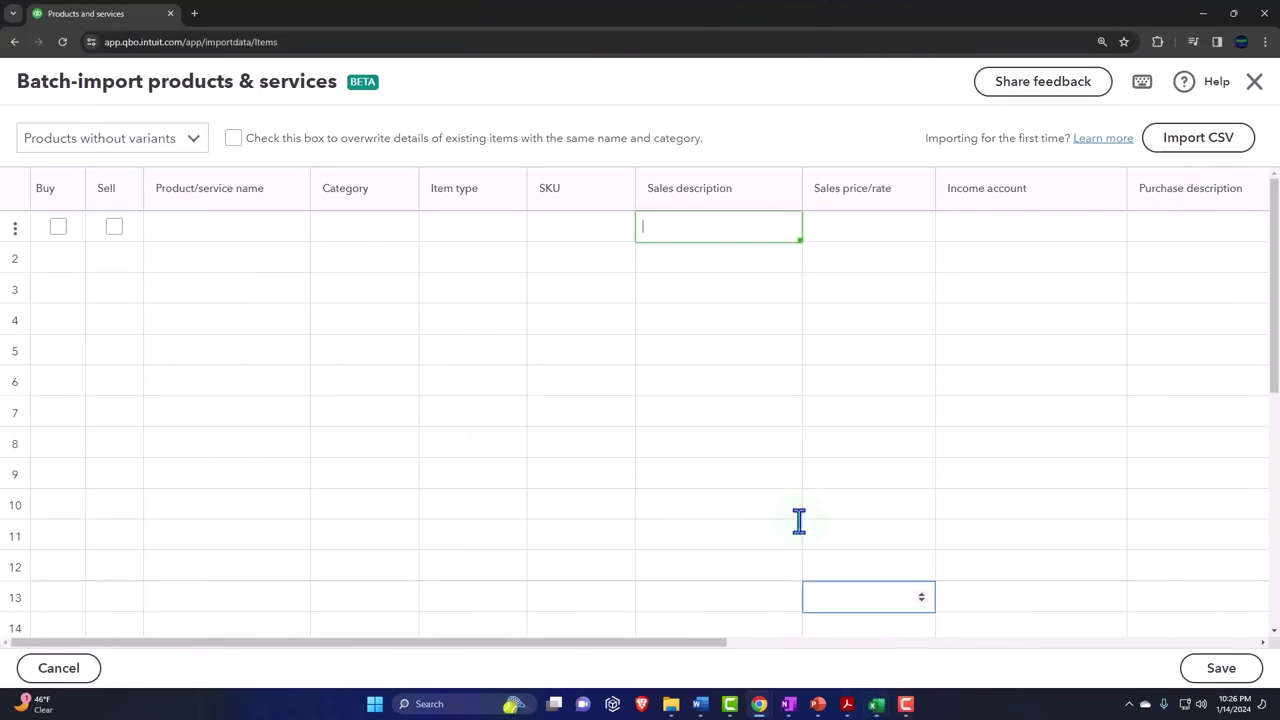
pyautogui.hotkey('ctrl', 'v')
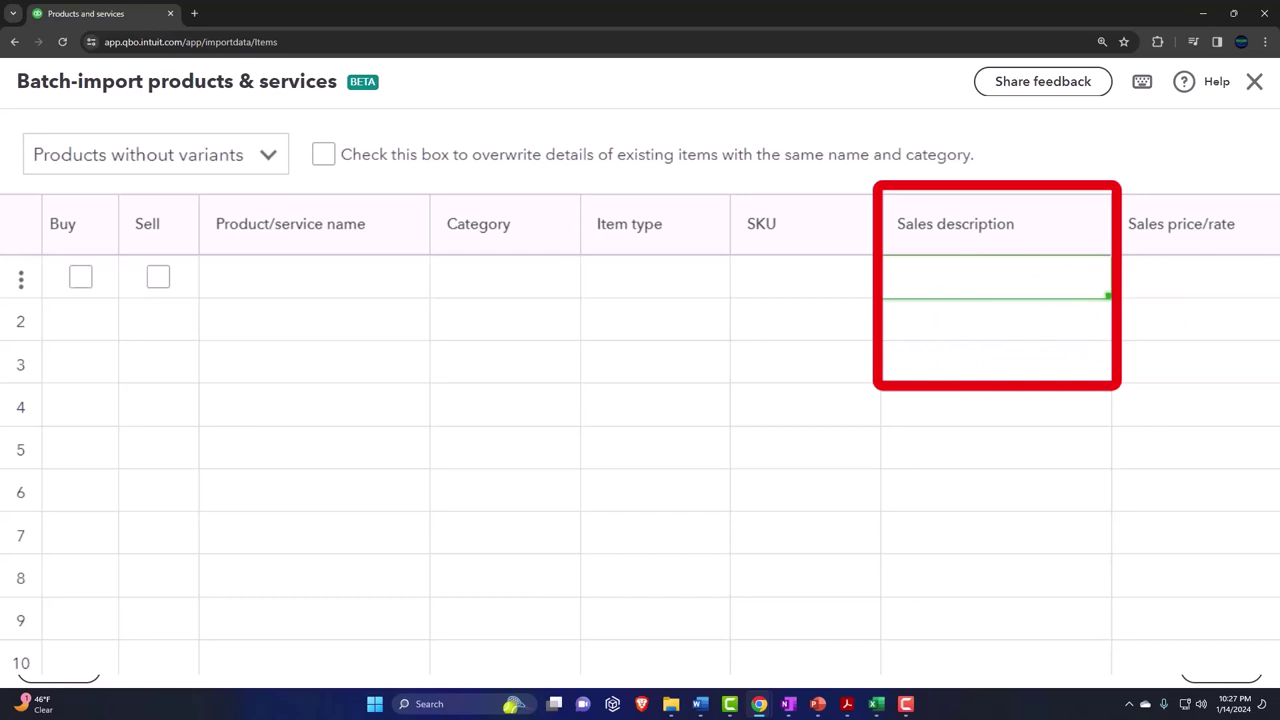
# Start the CSV import without saving the grid, download the sample CSV file, and open it in Excel
pyautogui.click(1180, 140)
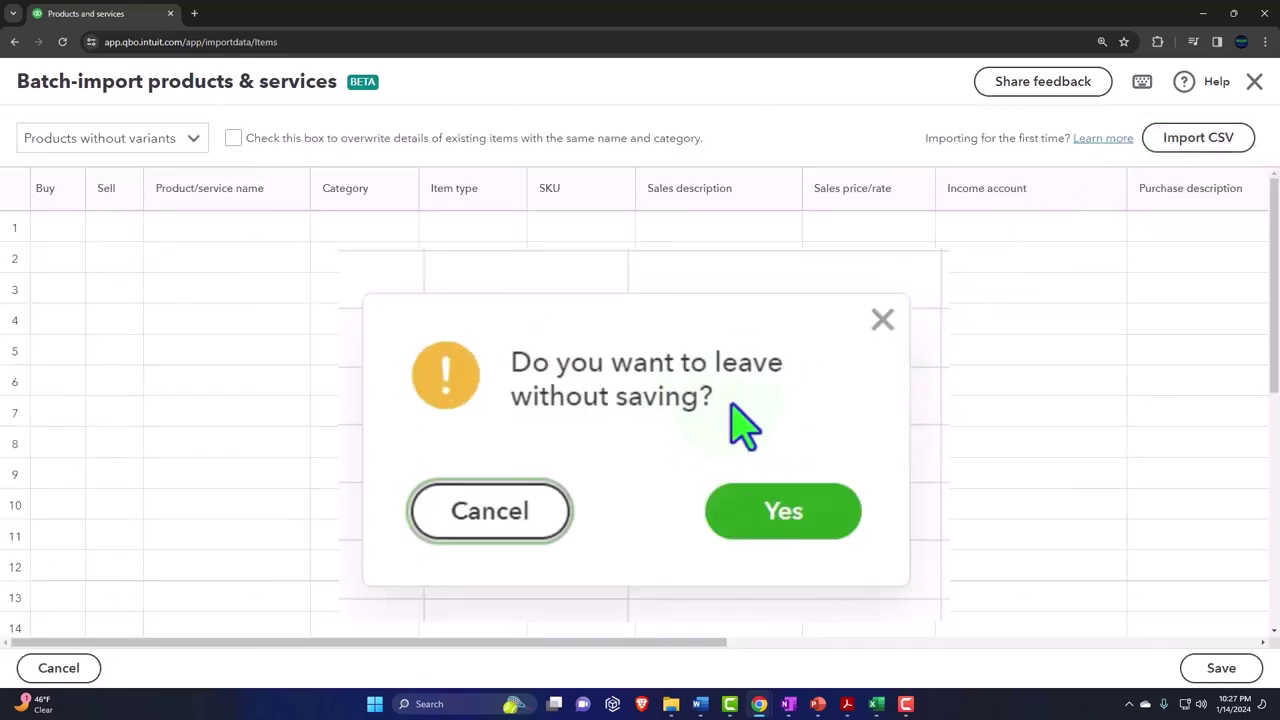
pyautogui.click(768, 530)
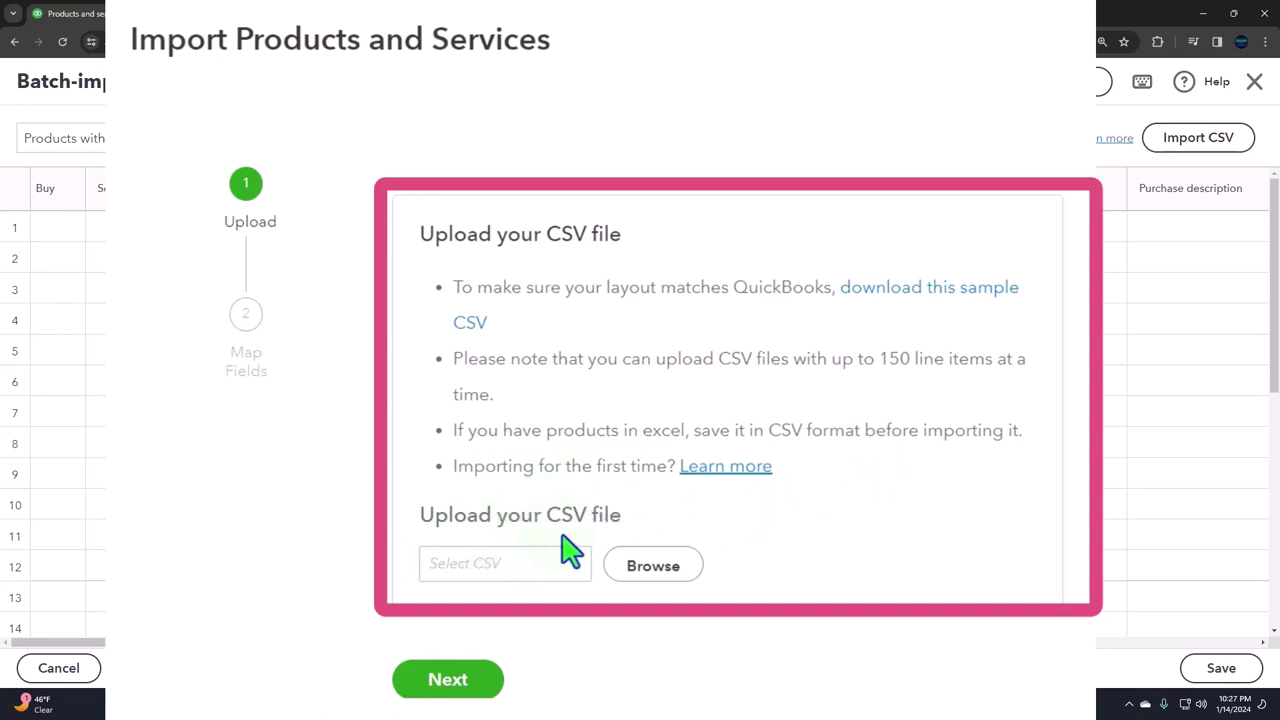
pyautogui.click(877, 309)
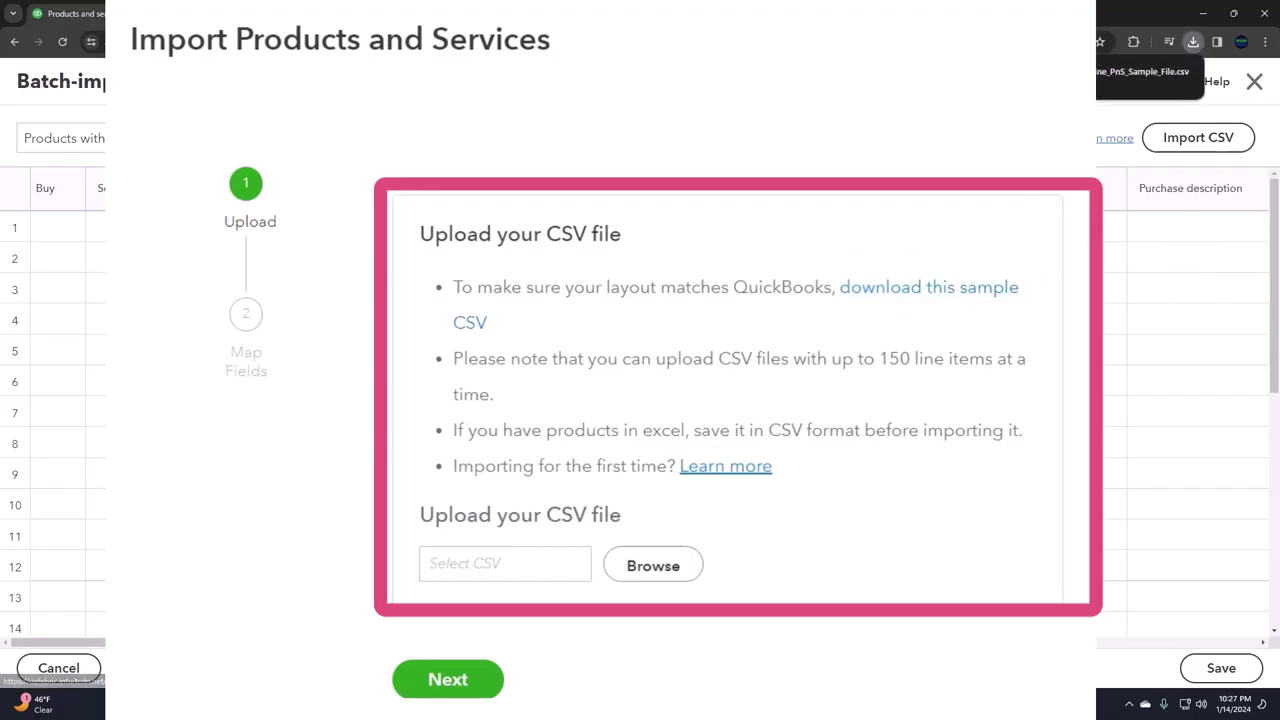
pyautogui.click(1182, 70)
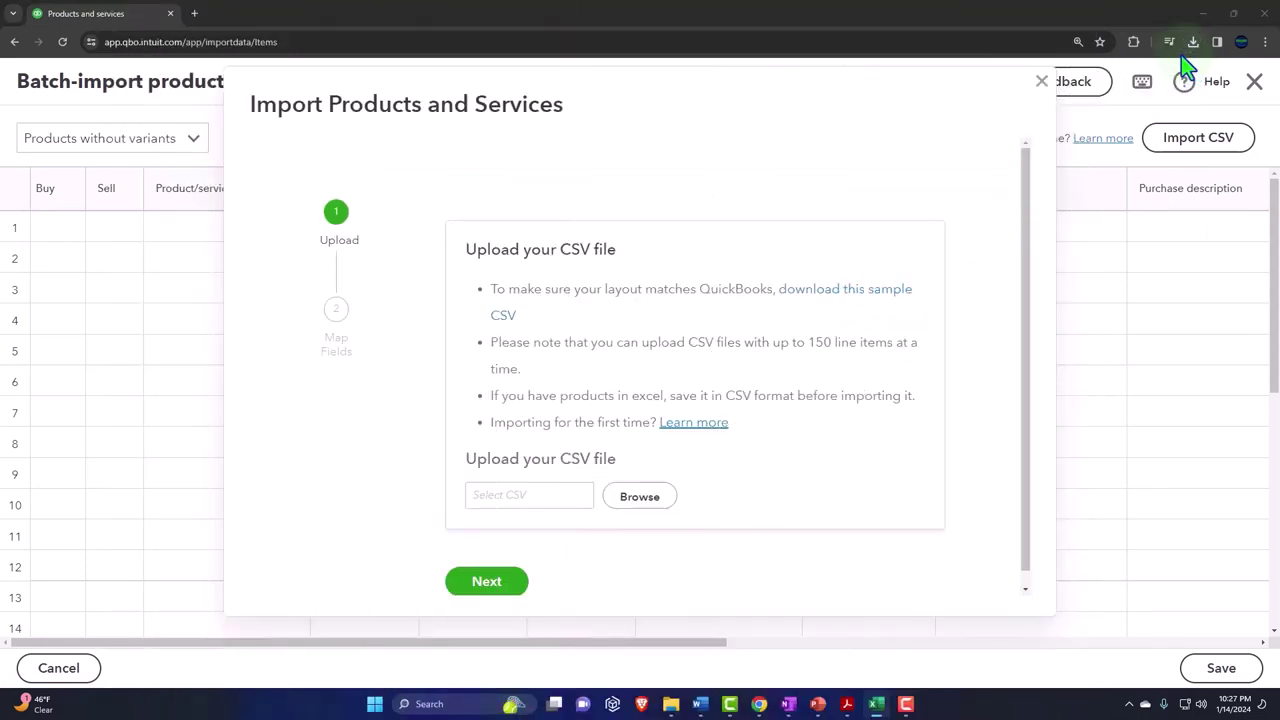
pyautogui.click(878, 700)
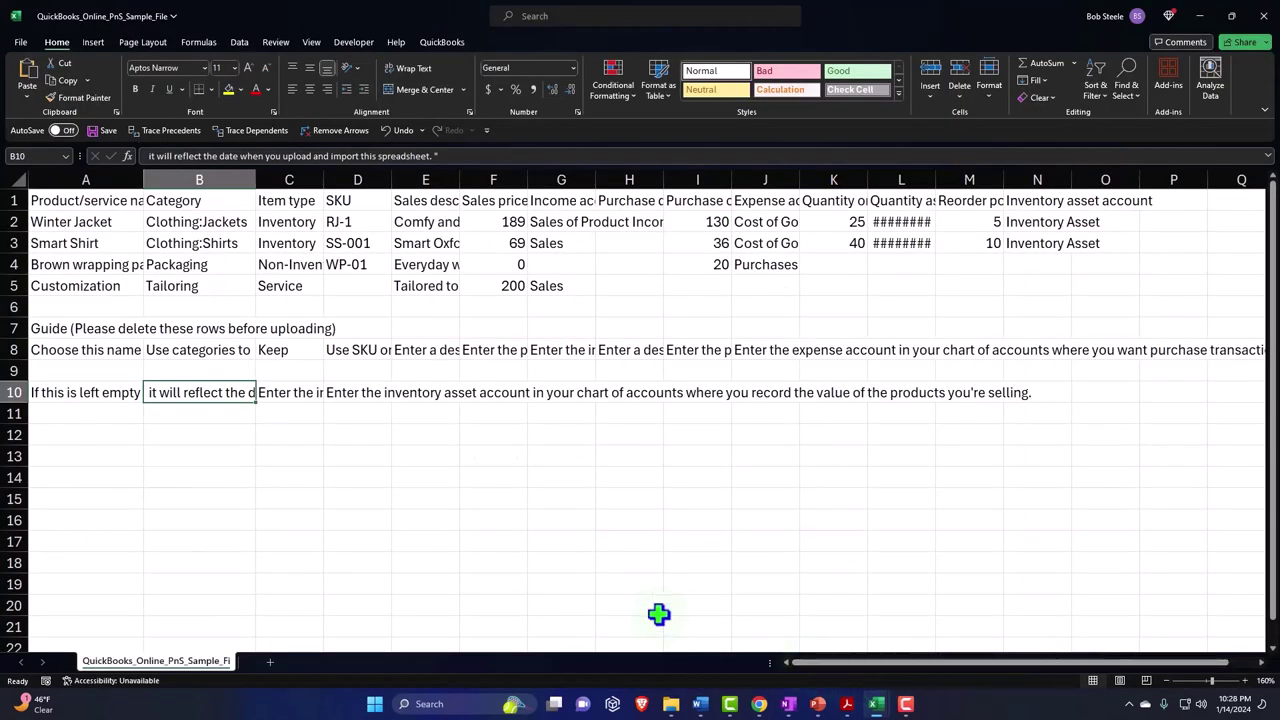
# Widen all the columns of the sample file to fit their contents
pyautogui.moveTo(146, 180); pyautogui.dragTo(194, 178)
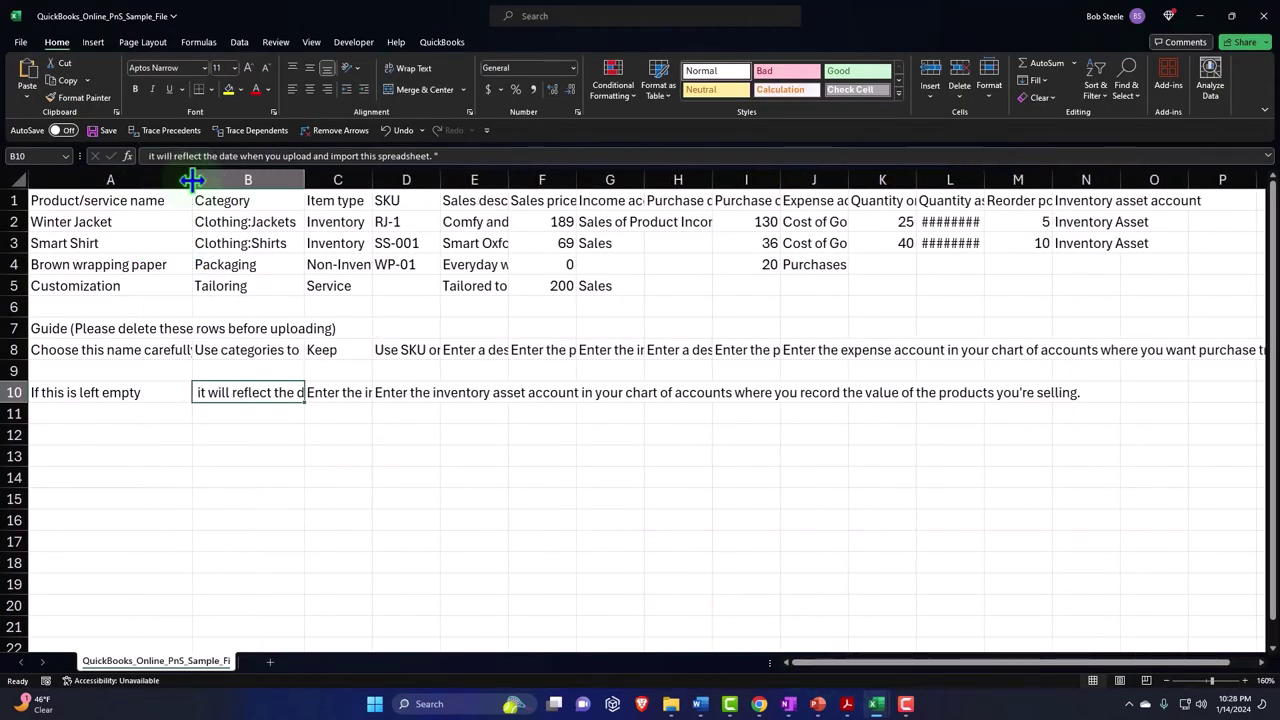
pyautogui.moveTo(372, 178); pyautogui.dragTo(410, 178)
pyautogui.moveTo(547, 178); pyautogui.dragTo(717, 178)
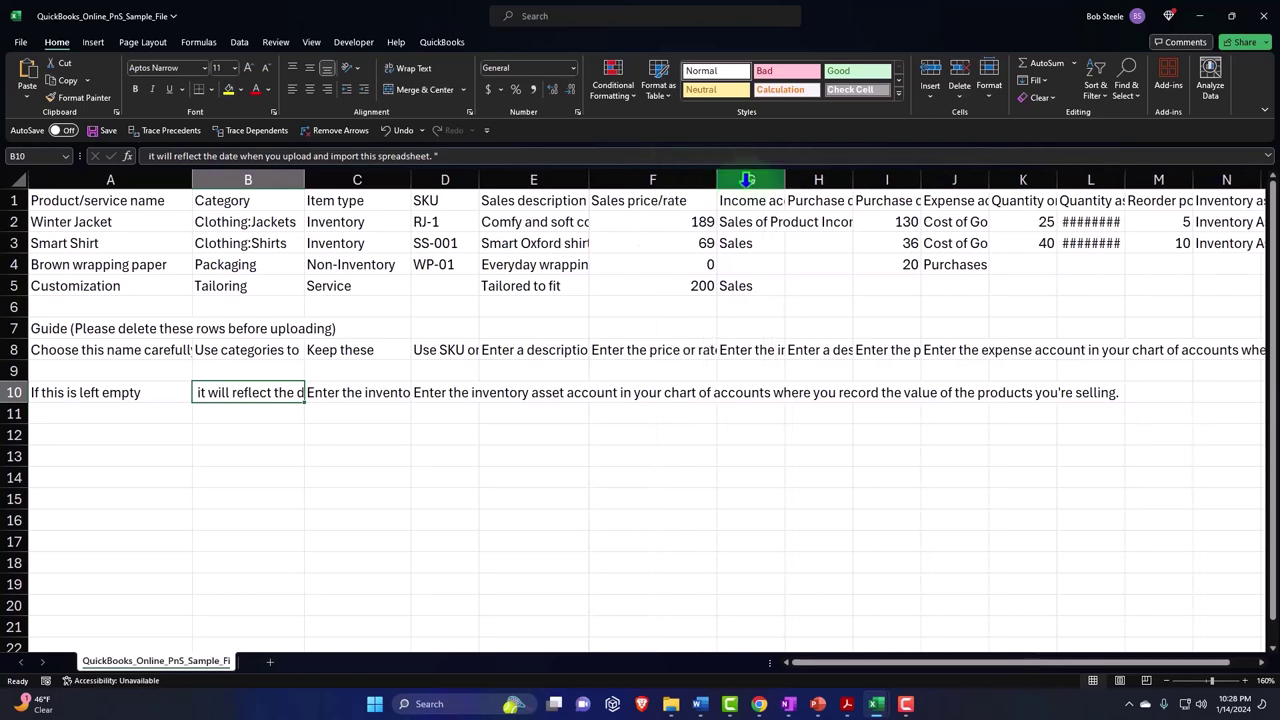
pyautogui.moveTo(125, 172); pyautogui.dragTo(1150, 208)
pyautogui.doubleClick(1100, 180)
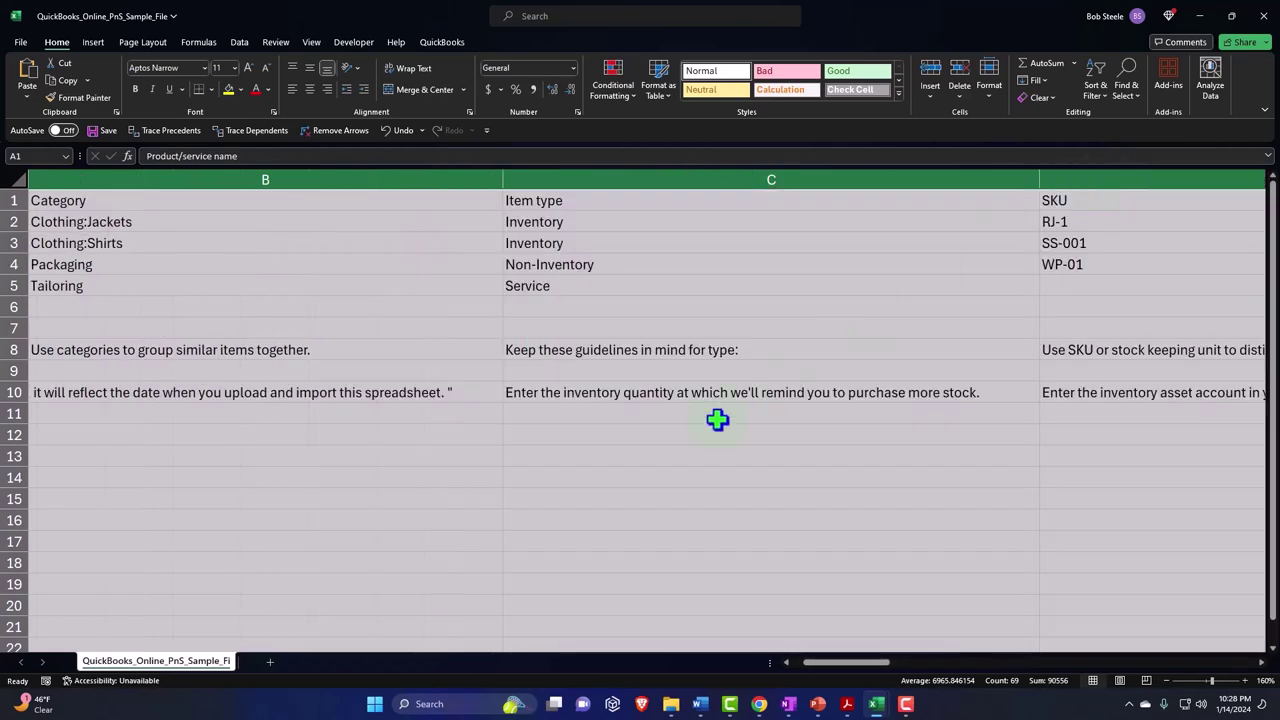
pyautogui.click(666, 453)
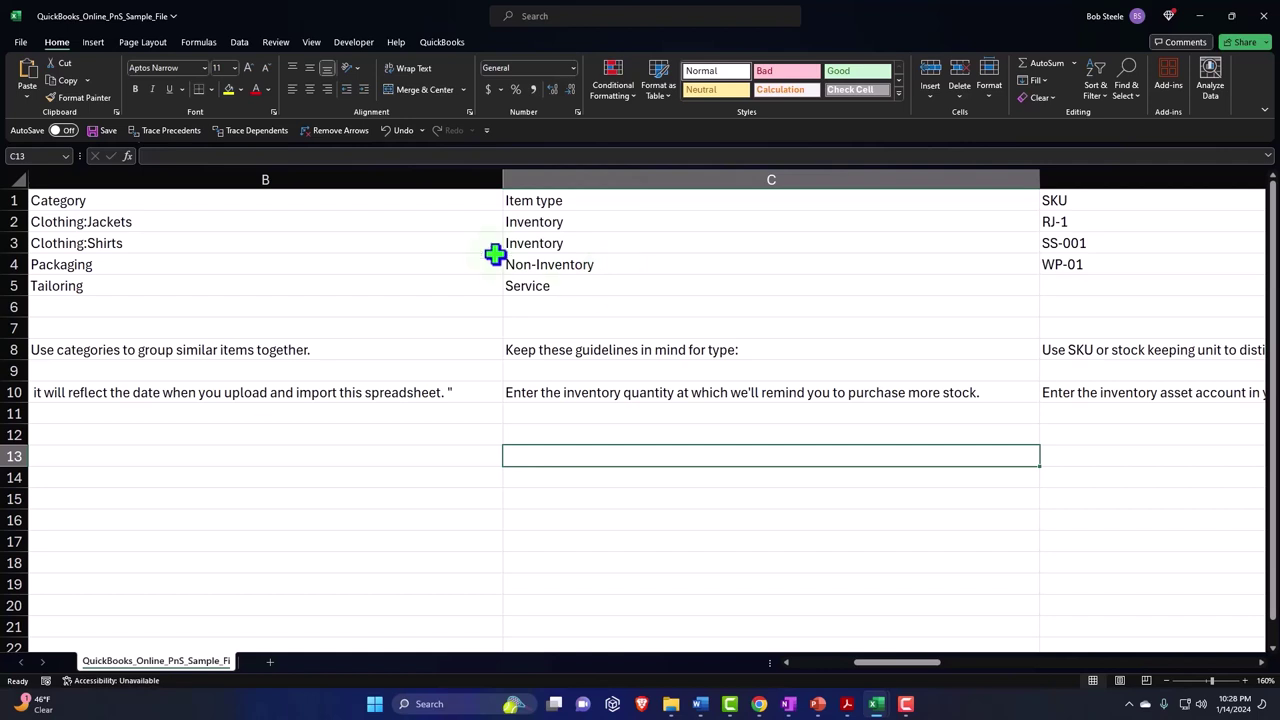
# Save the sample file as an Excel Workbook named "Service Items for Upload Excel" in the 2 New Company folder
pyautogui.click(20, 42)
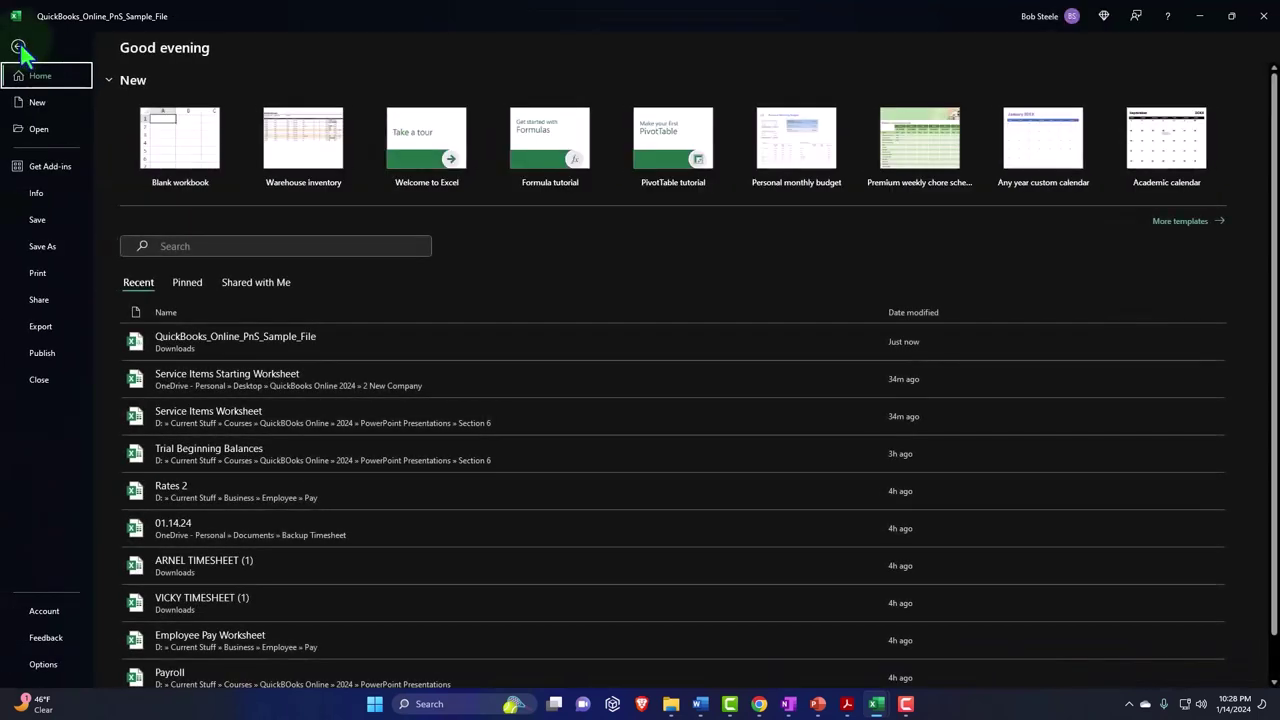
pyautogui.click(40, 245)
pyautogui.click(135, 272)
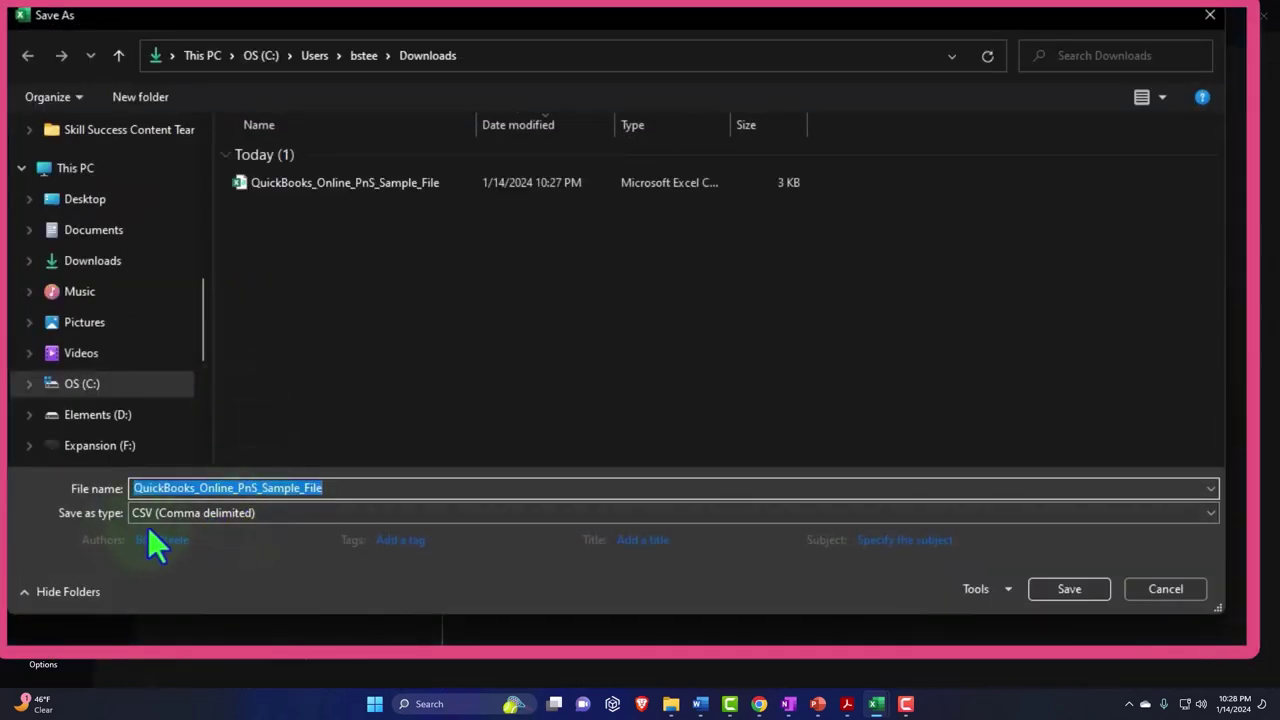
pyautogui.click(290, 515)
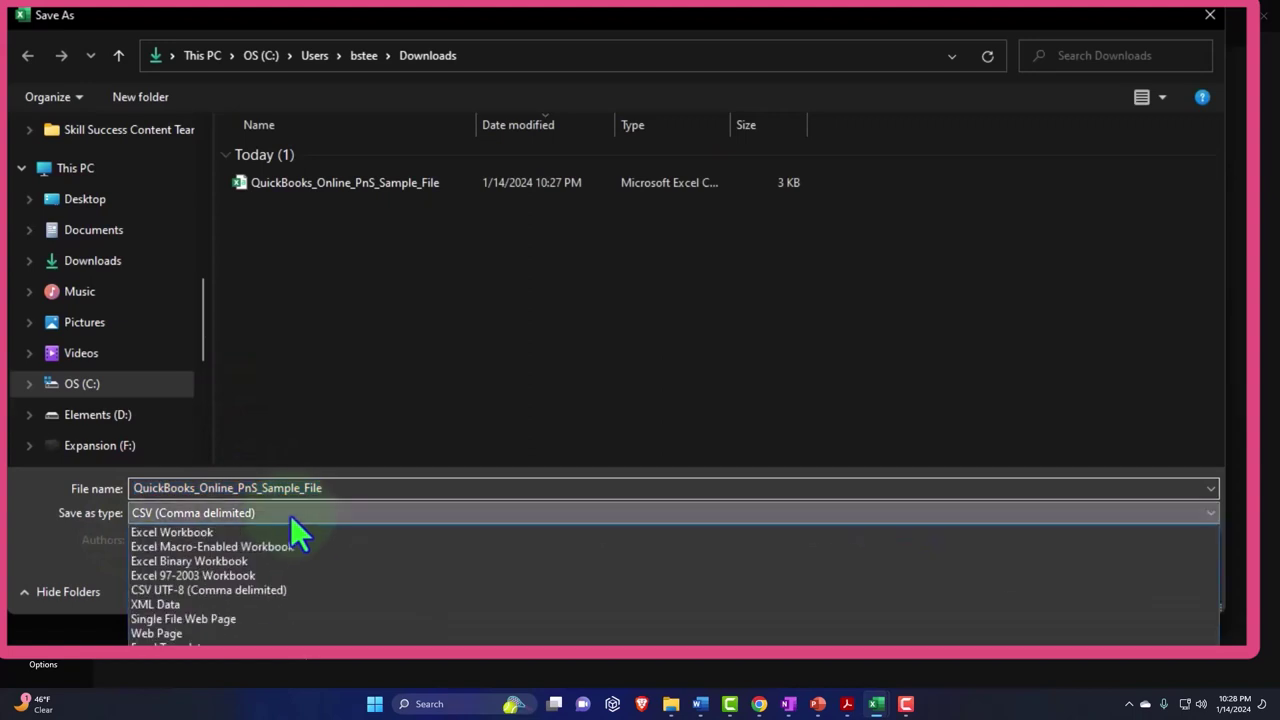
pyautogui.click(292, 531)
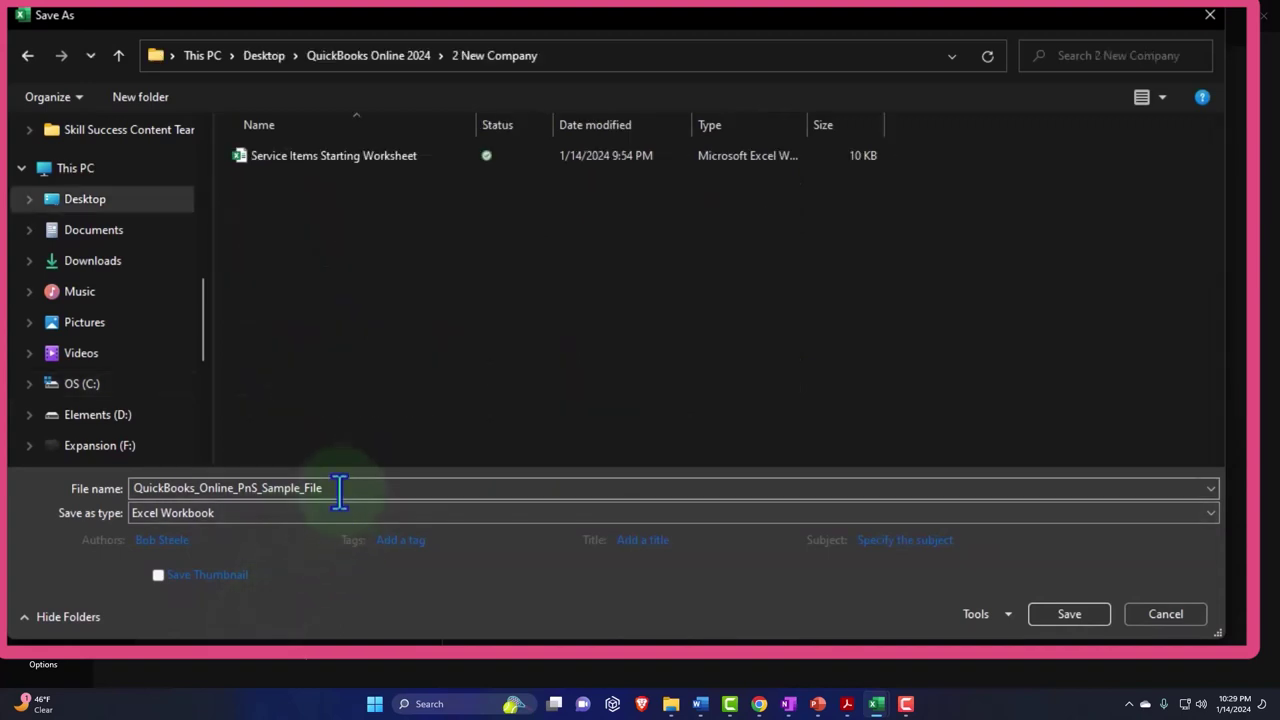
pyautogui.doubleClick(340, 490)
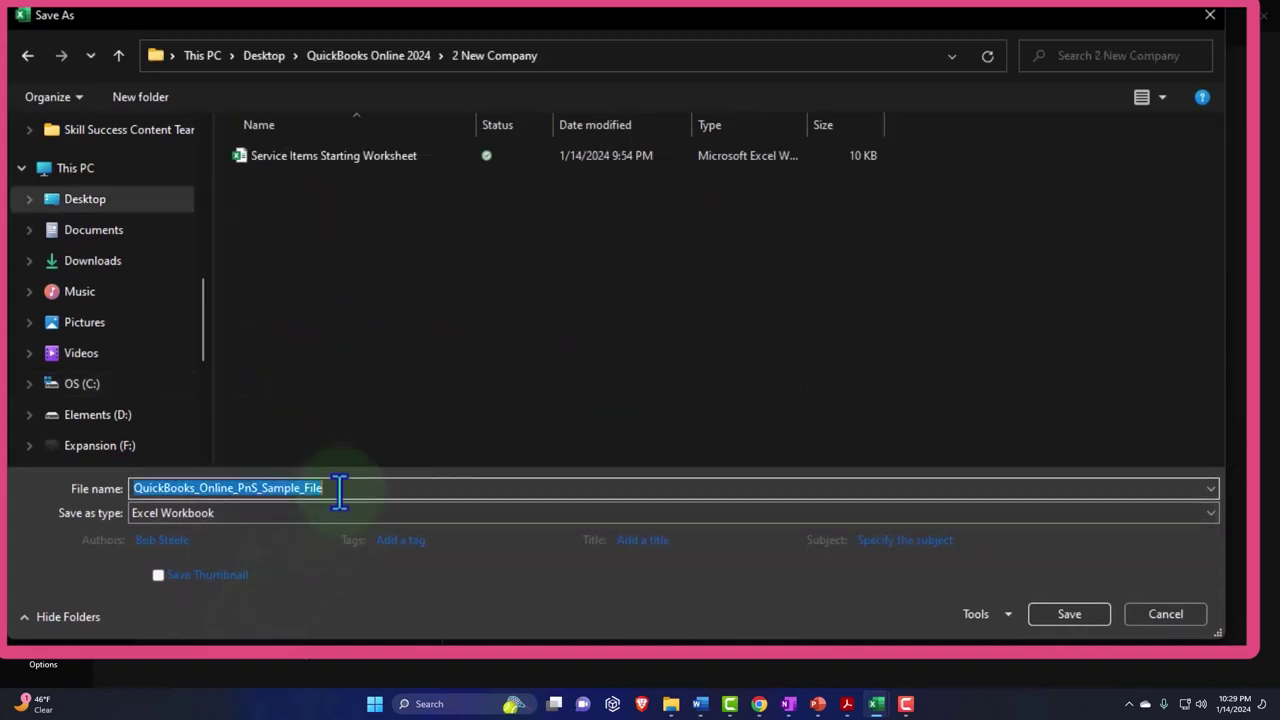
pyautogui.write('Service')
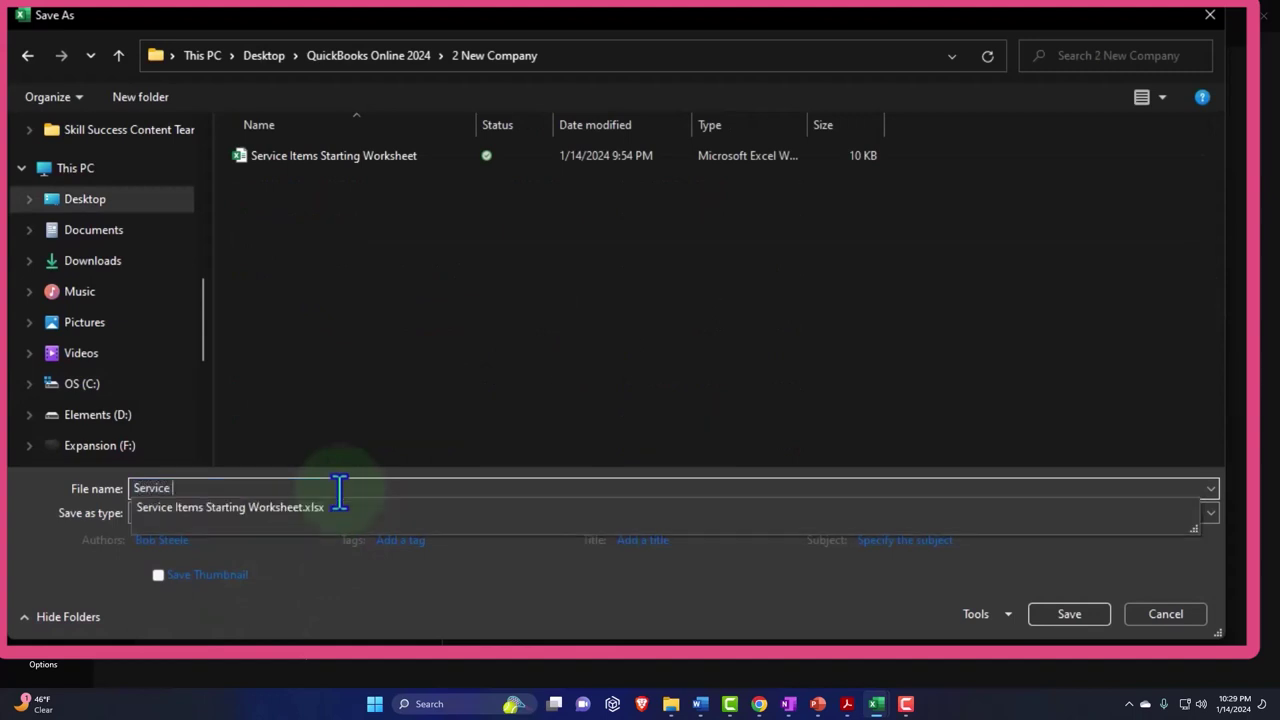
pyautogui.write(' Items for Upload Excel')
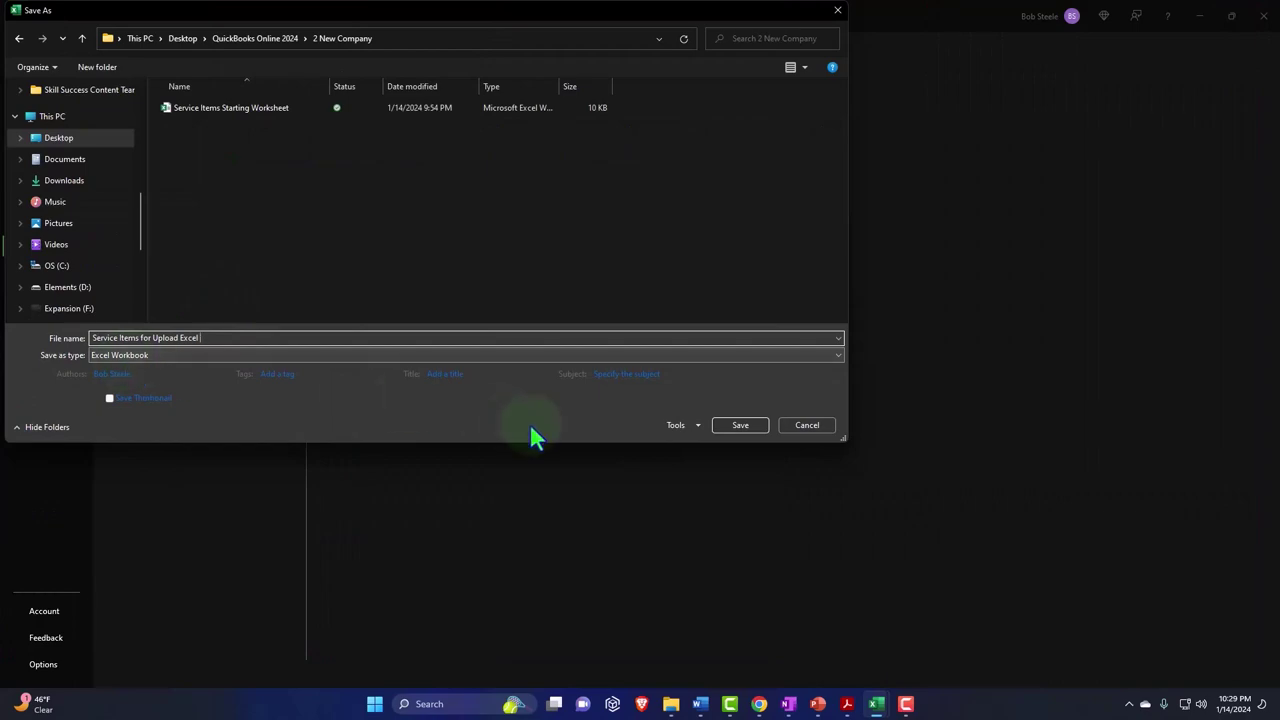
pyautogui.click(723, 428)
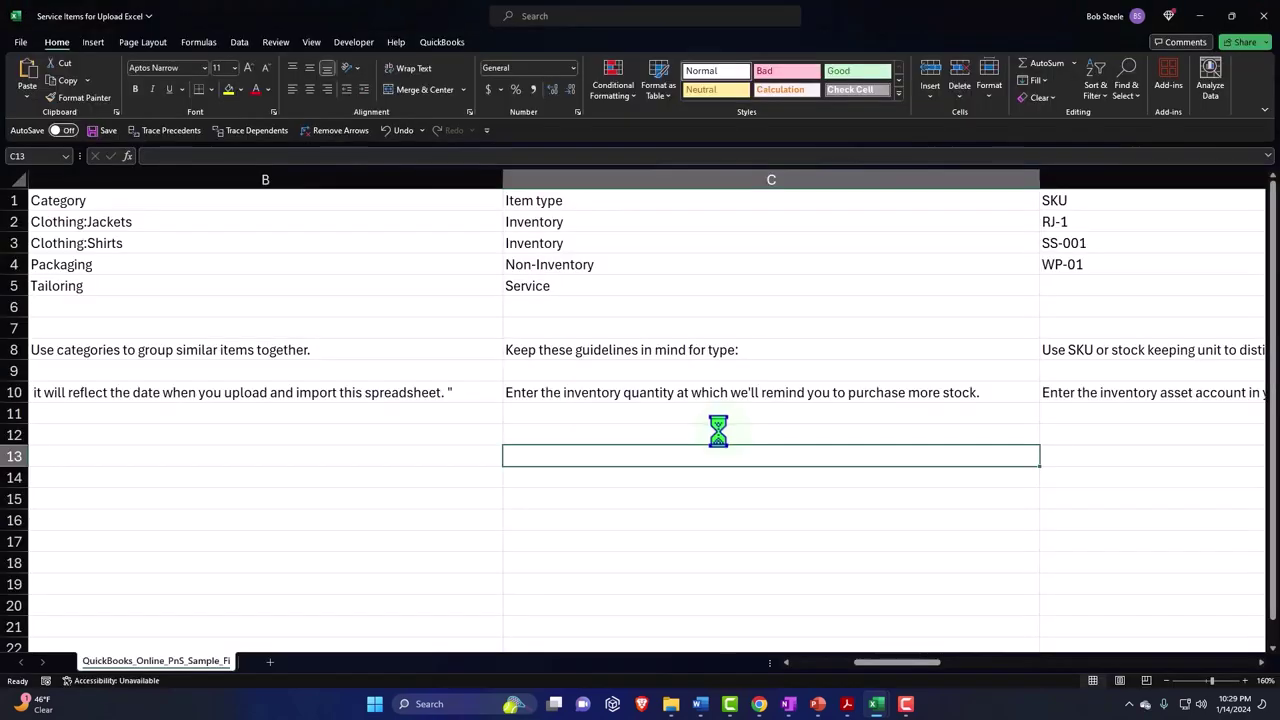
# Delete rows 8 to 12 holding the guidance text below the sample items
pyautogui.click(318, 476)
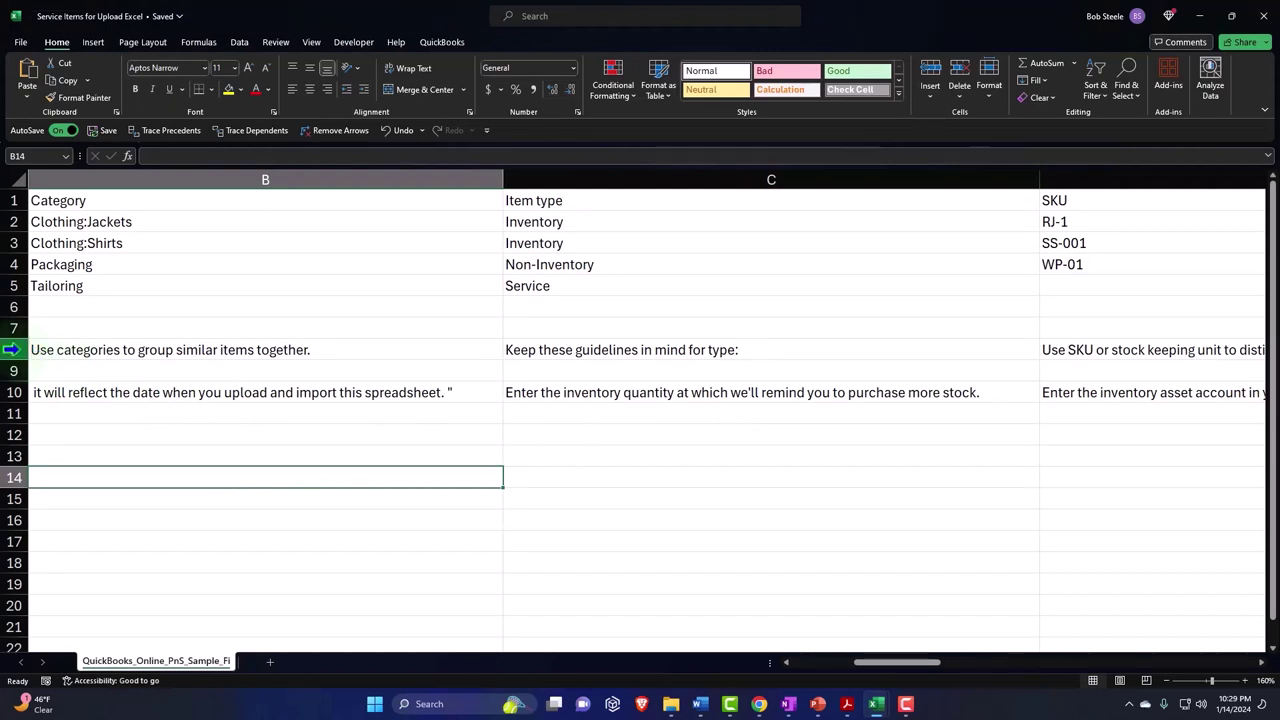
pyautogui.moveTo(10, 349); pyautogui.dragTo(14, 443)
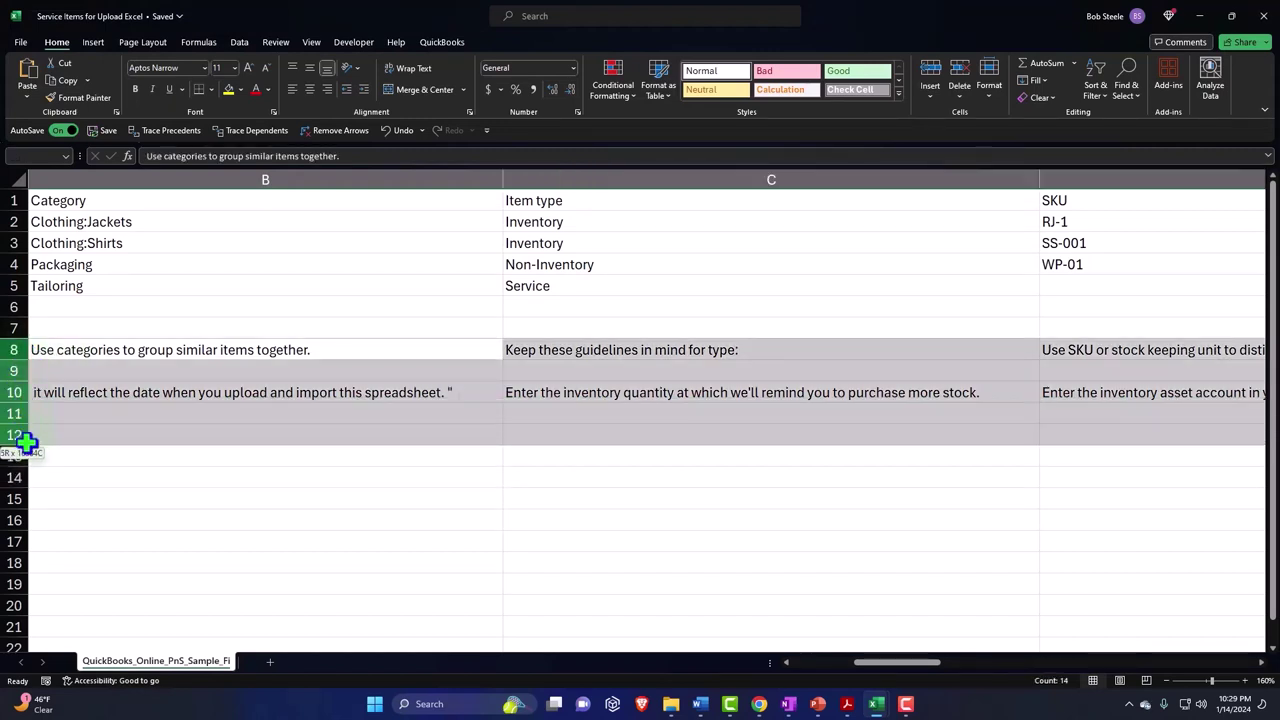
pyautogui.rightClick(193, 425)
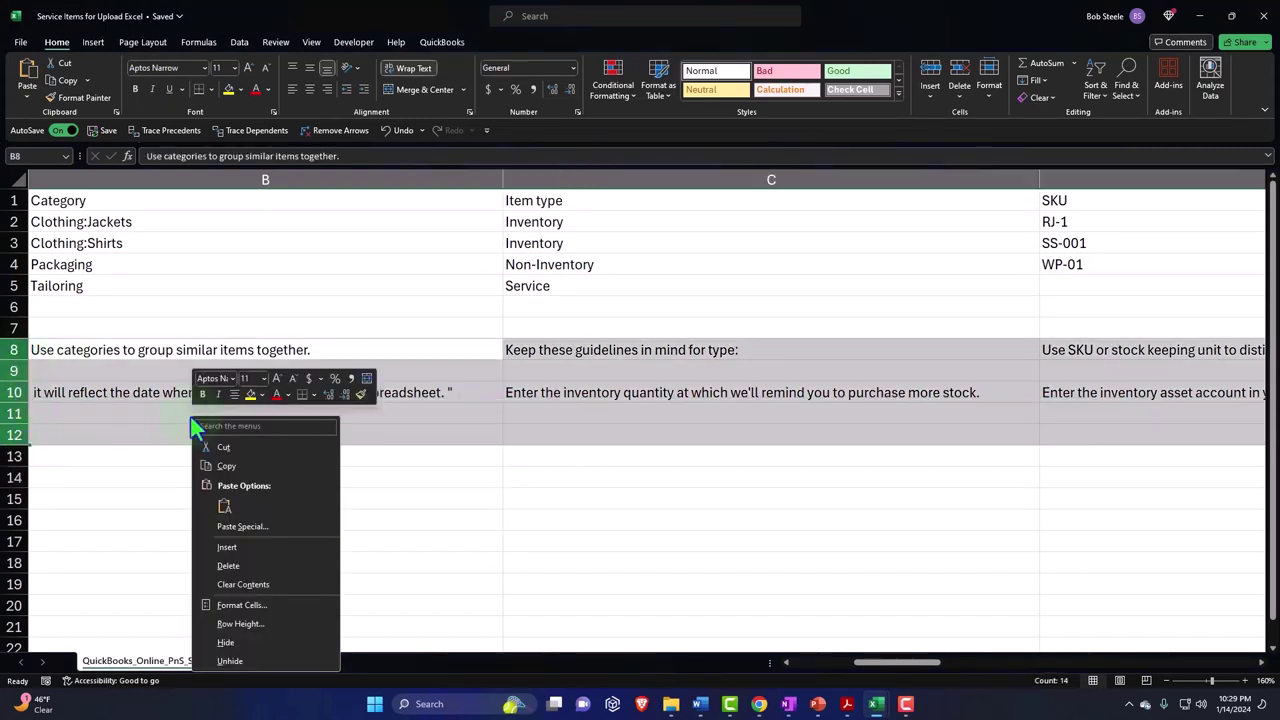
pyautogui.click(233, 563)
pyautogui.click(249, 492)
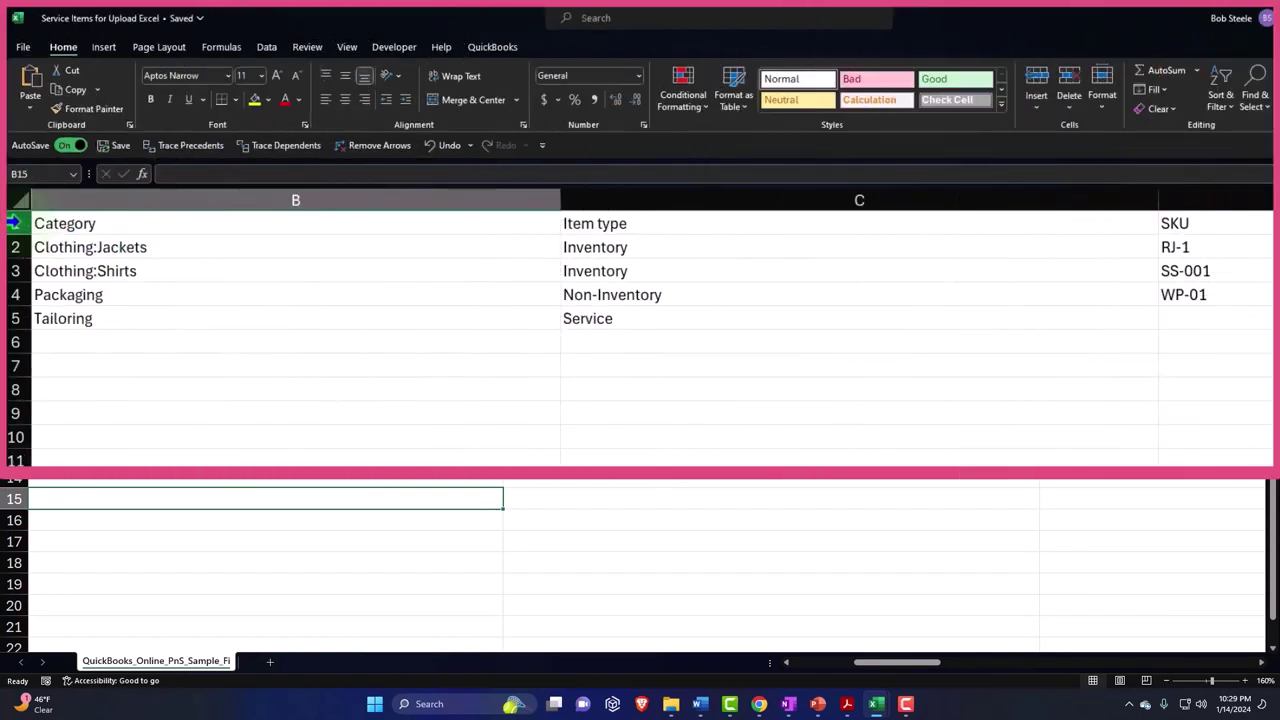
# Make the heading row 1 bold
pyautogui.click(14, 223)
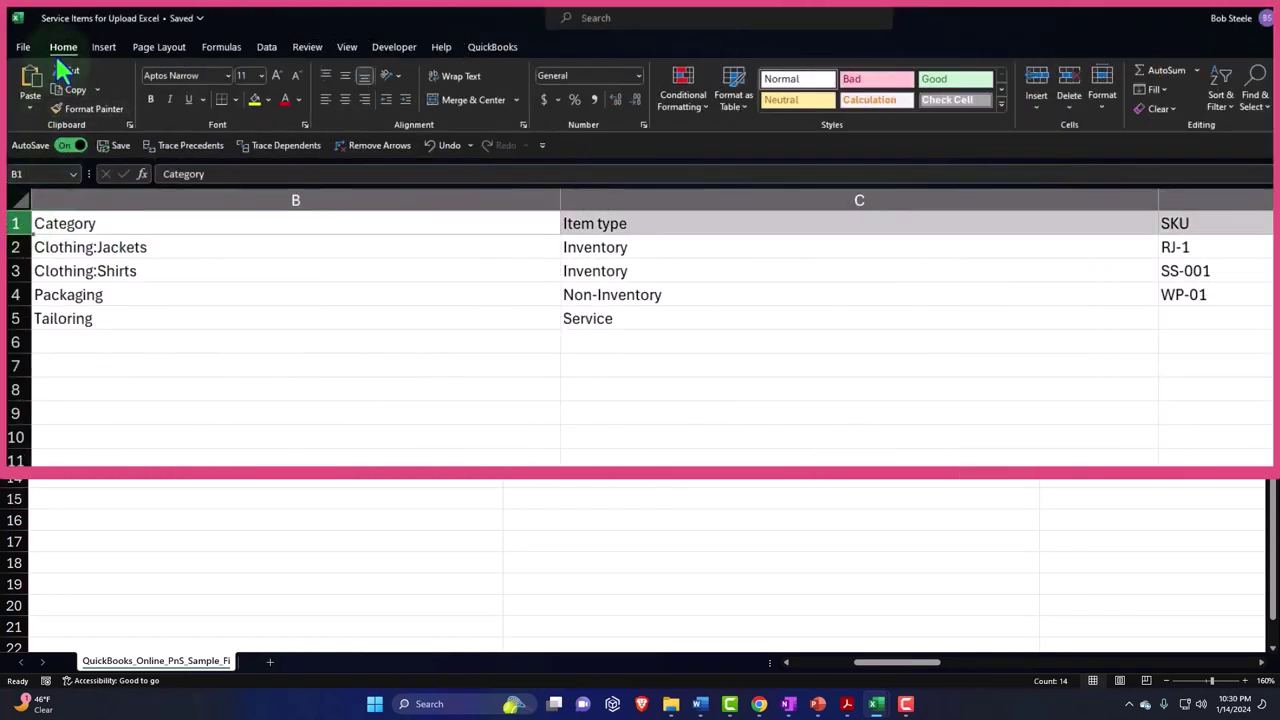
pyautogui.click(150, 99)
pyautogui.click(215, 283)
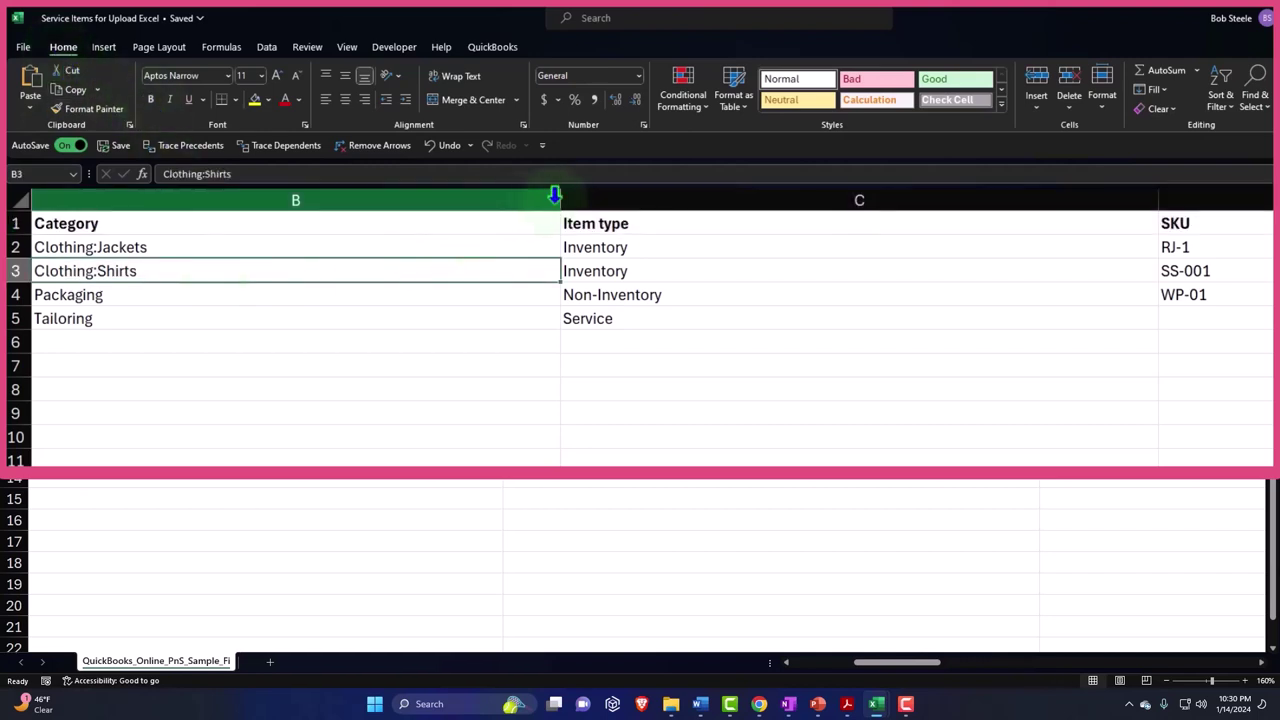
# Narrow columns A to N to suit the headings and item data, and clear the guide note in cell A7
pyautogui.moveTo(557, 196); pyautogui.dragTo(197, 198)
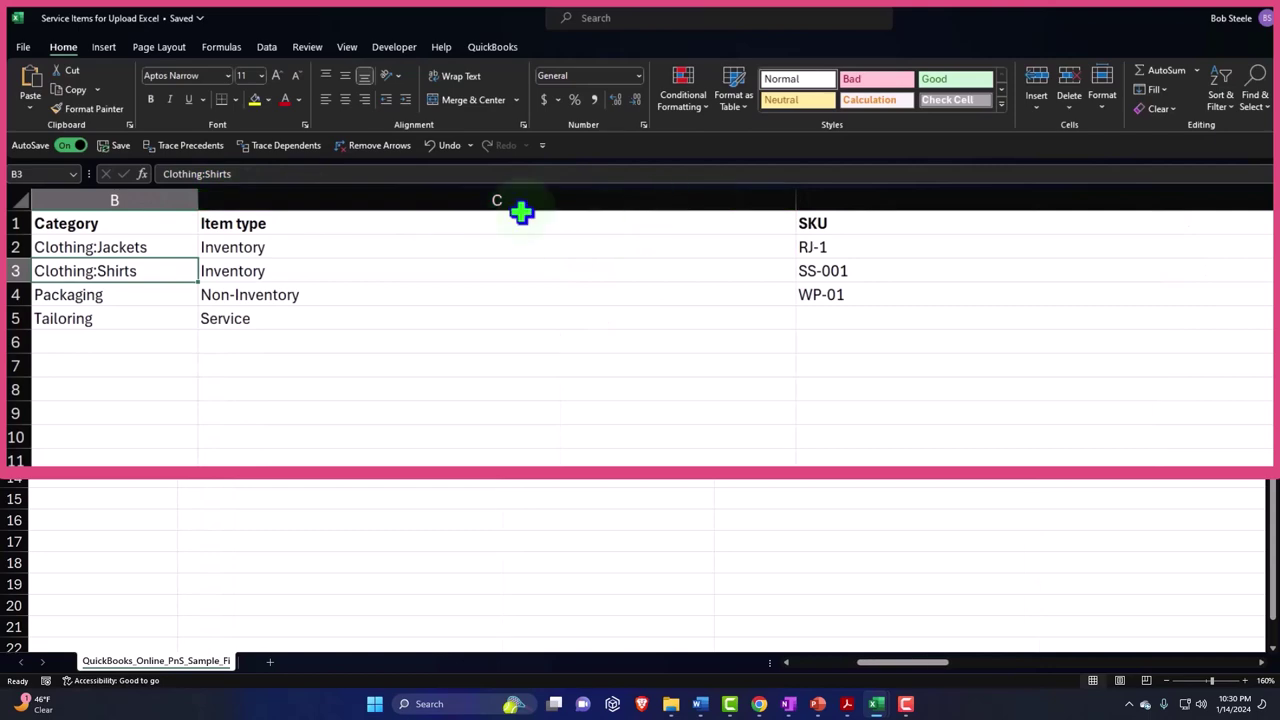
pyautogui.moveTo(114, 200); pyautogui.dragTo(557, 178)
pyautogui.click(471, 366)
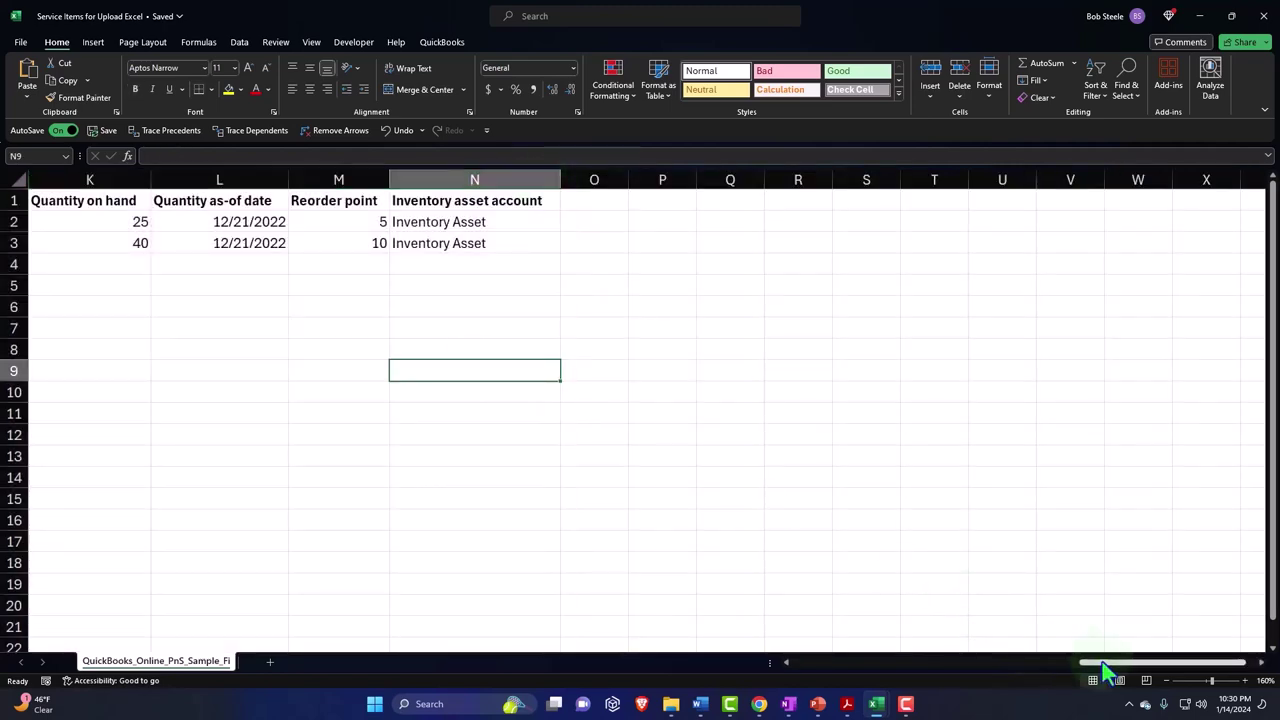
pyautogui.moveTo(1160, 662); pyautogui.dragTo(690, 662)
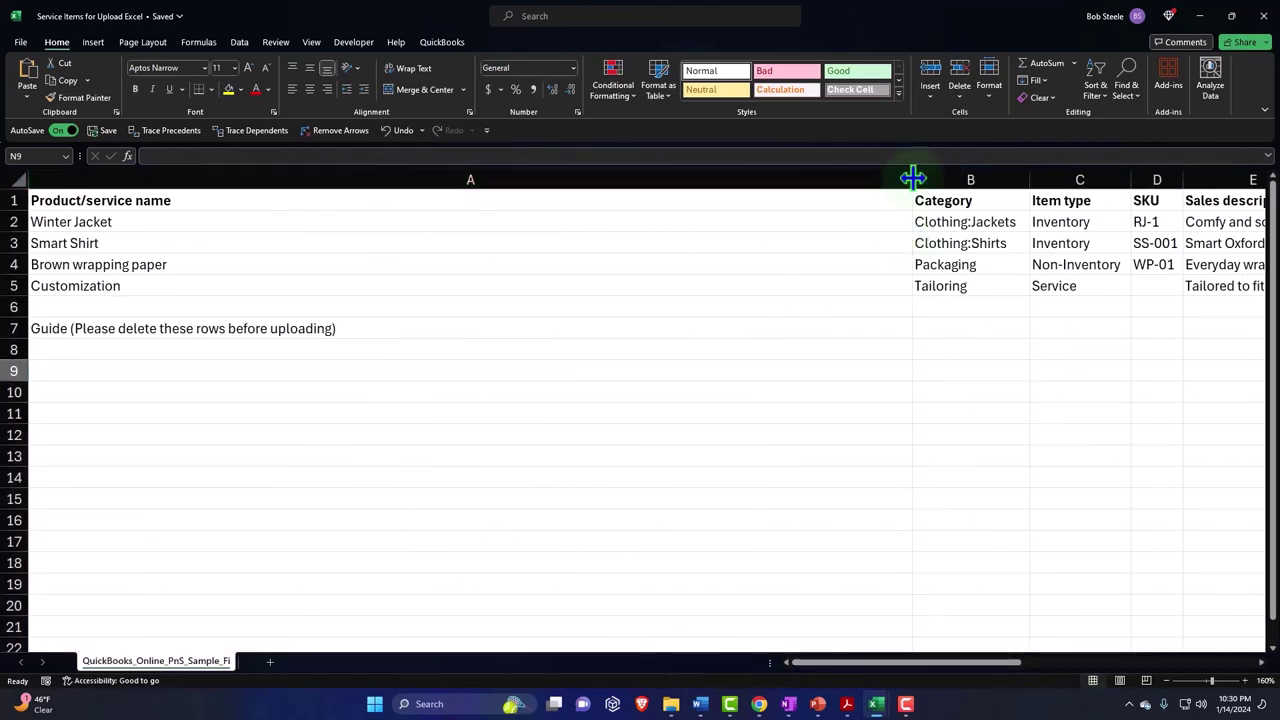
pyautogui.moveTo(911, 179); pyautogui.dragTo(185, 179)
pyautogui.click(114, 330)
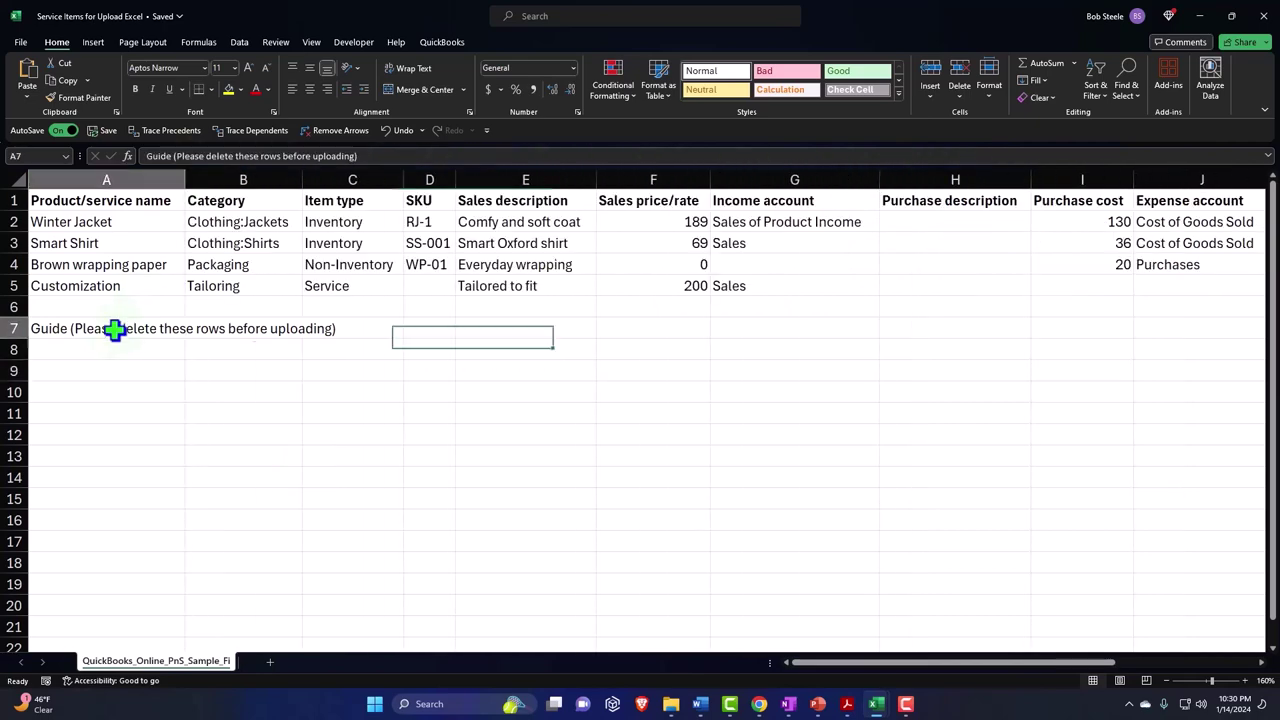
pyautogui.press('Delete')
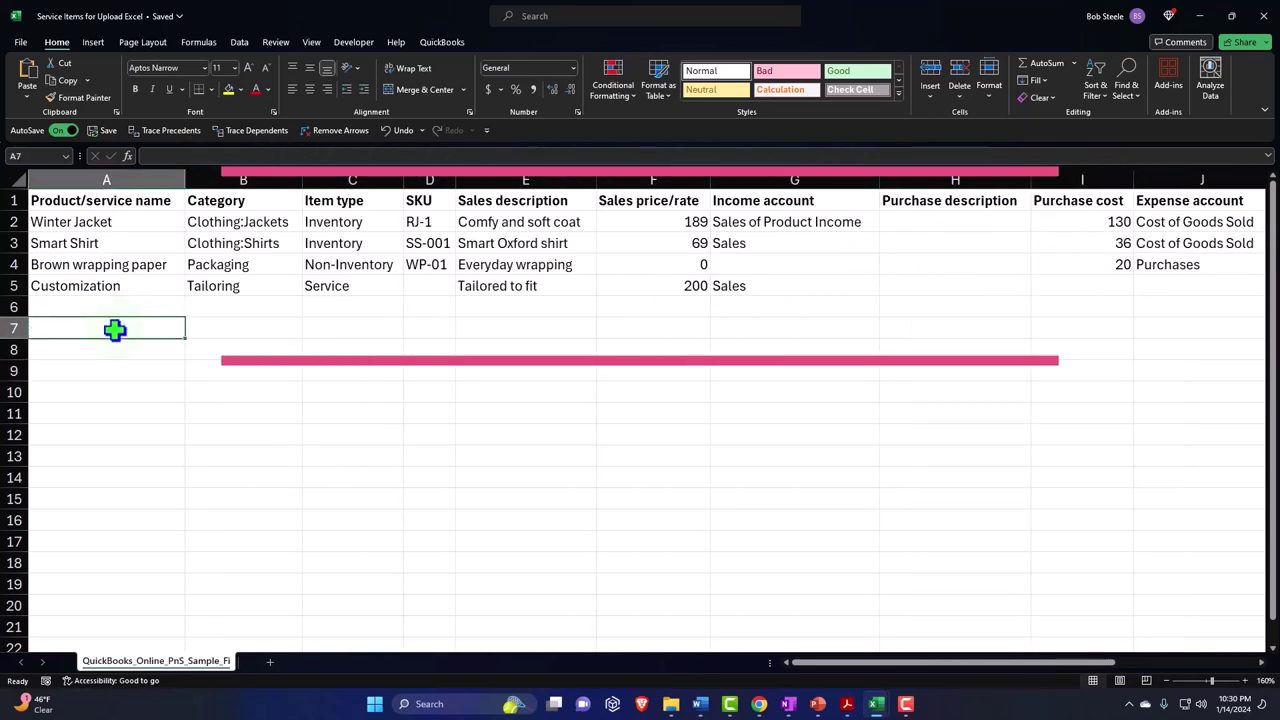
# Examine the sheet along row 7 past the Inventory asset account column, and return to column A
pyautogui.press('Right')
pyautogui.press('Right')
pyautogui.press('Right')
pyautogui.press('Right')
pyautogui.press('Right')
pyautogui.press('Right')
pyautogui.press('Right')
pyautogui.press('Right')
pyautogui.press('Right')
pyautogui.press('Right')
pyautogui.press('Right')
pyautogui.press('Right')
pyautogui.press('Right')
pyautogui.press('Right')
pyautogui.press('Right')
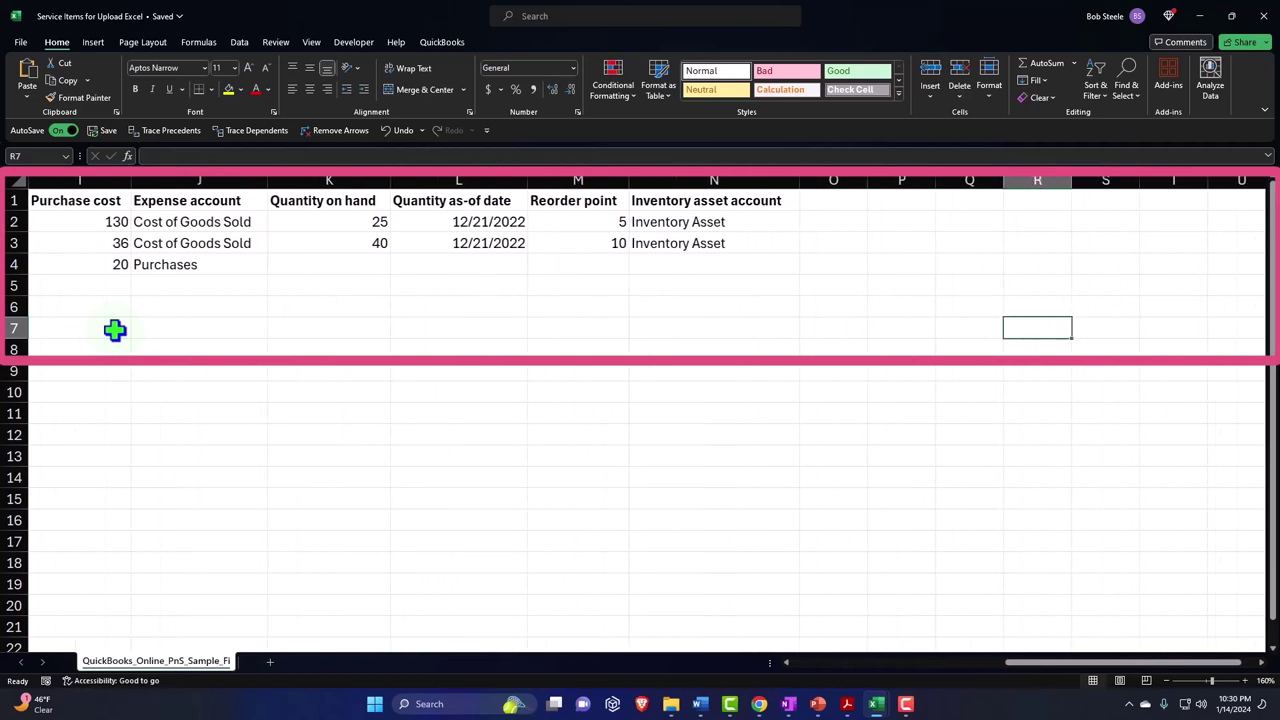
pyautogui.press('Home')
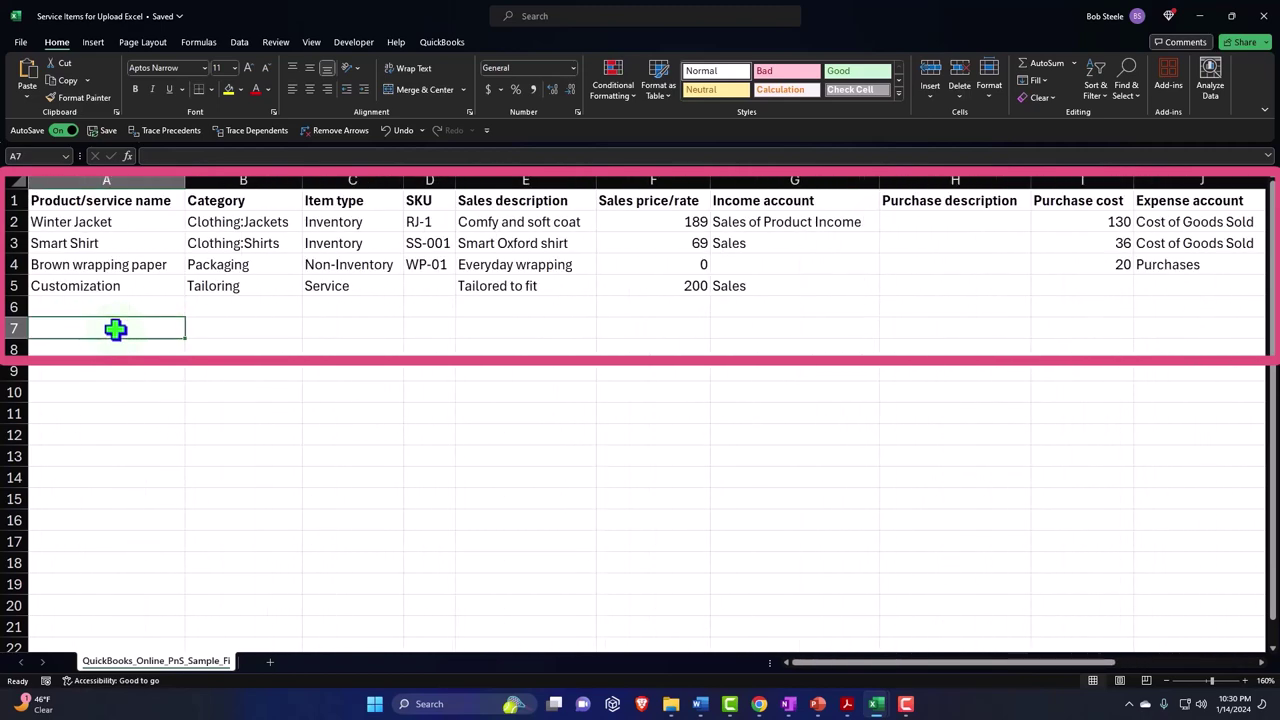
# Copy the item names in A2:A5, Diagnostic to Tunning Support, from the Service Items Starting Worksheet workbook
pyautogui.click(876, 706)
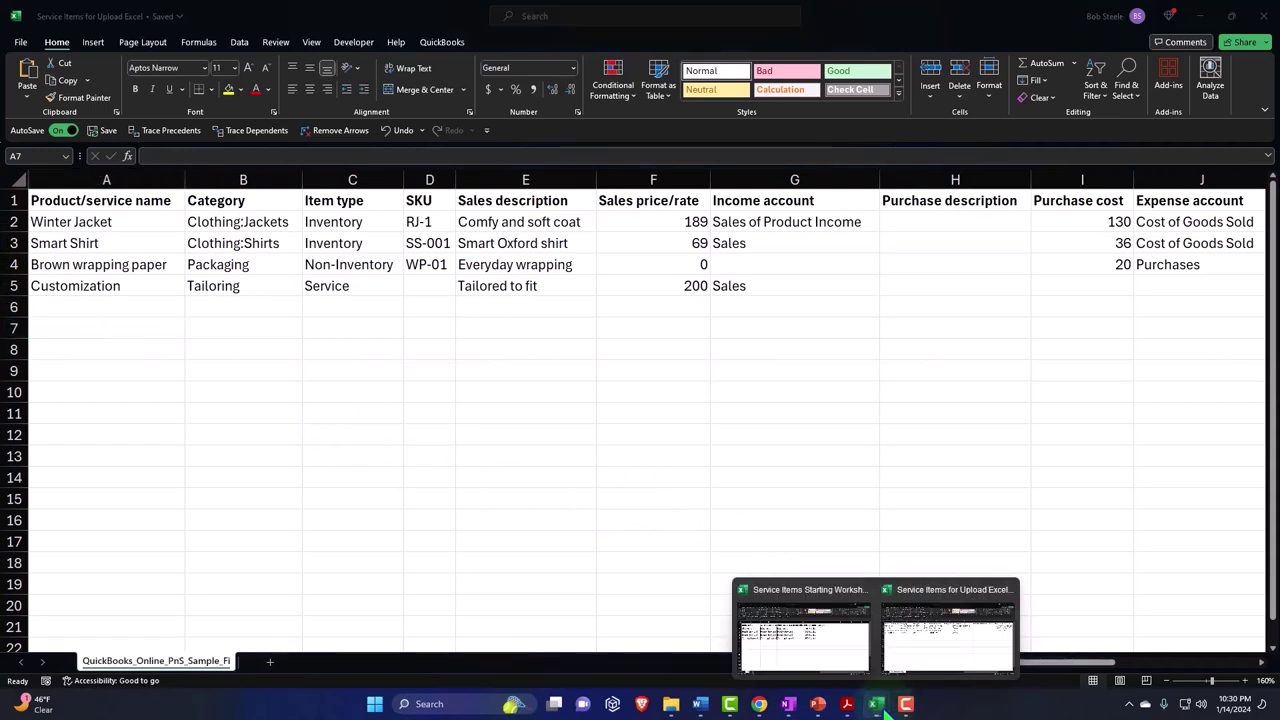
pyautogui.click(914, 645)
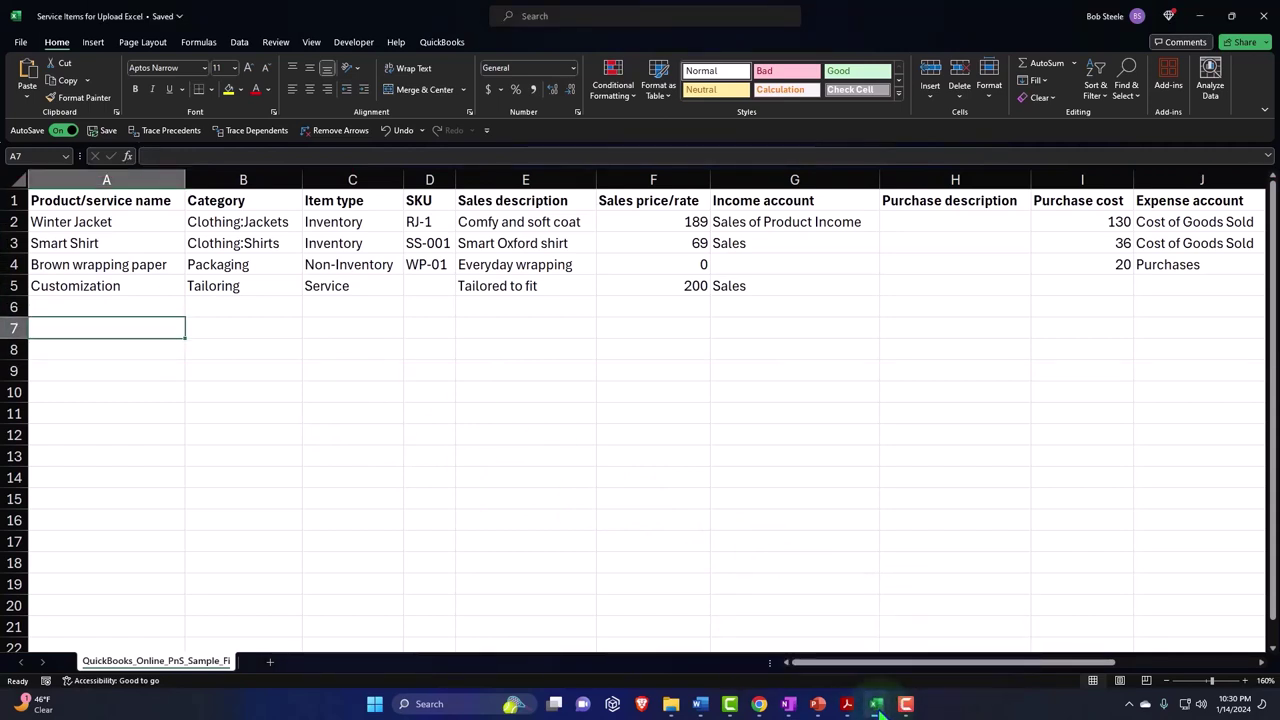
pyautogui.moveTo(876, 706)
pyautogui.click(849, 663)
pyautogui.moveTo(157, 220); pyautogui.dragTo(737, 220)
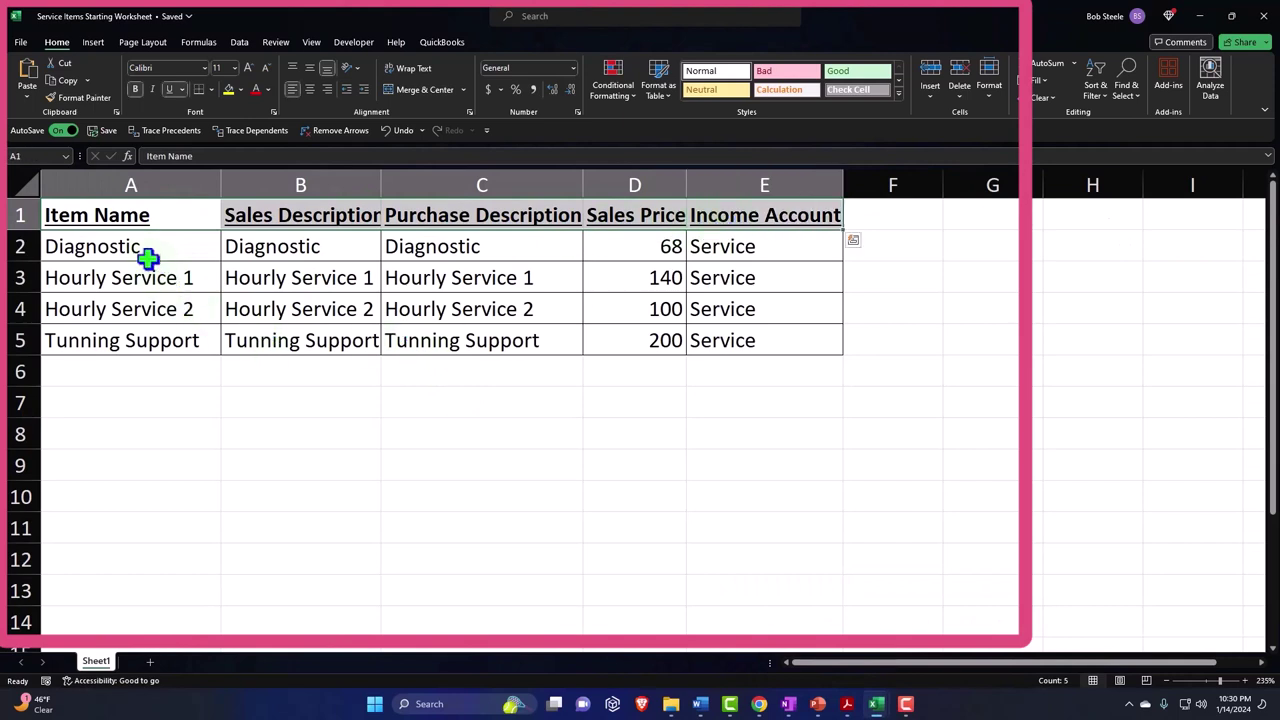
pyautogui.moveTo(148, 258); pyautogui.dragTo(143, 338)
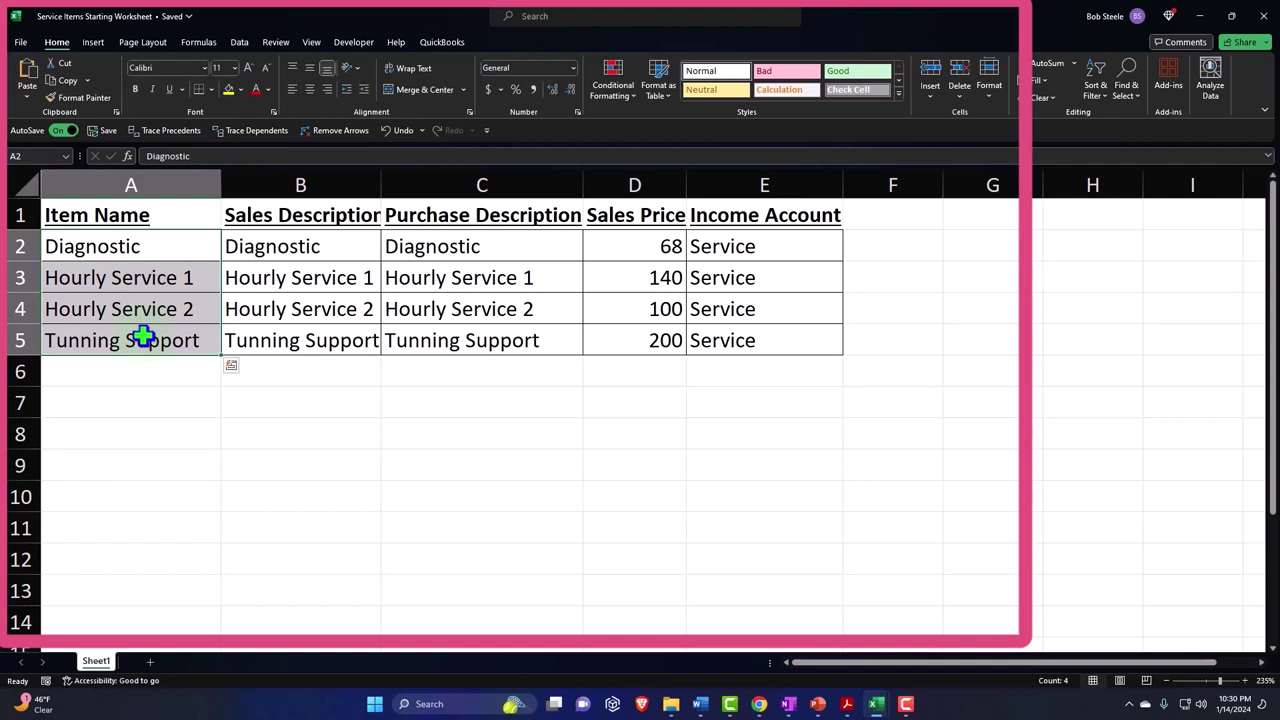
pyautogui.hotkey('ctrl', 'q')
pyautogui.click(117, 248)
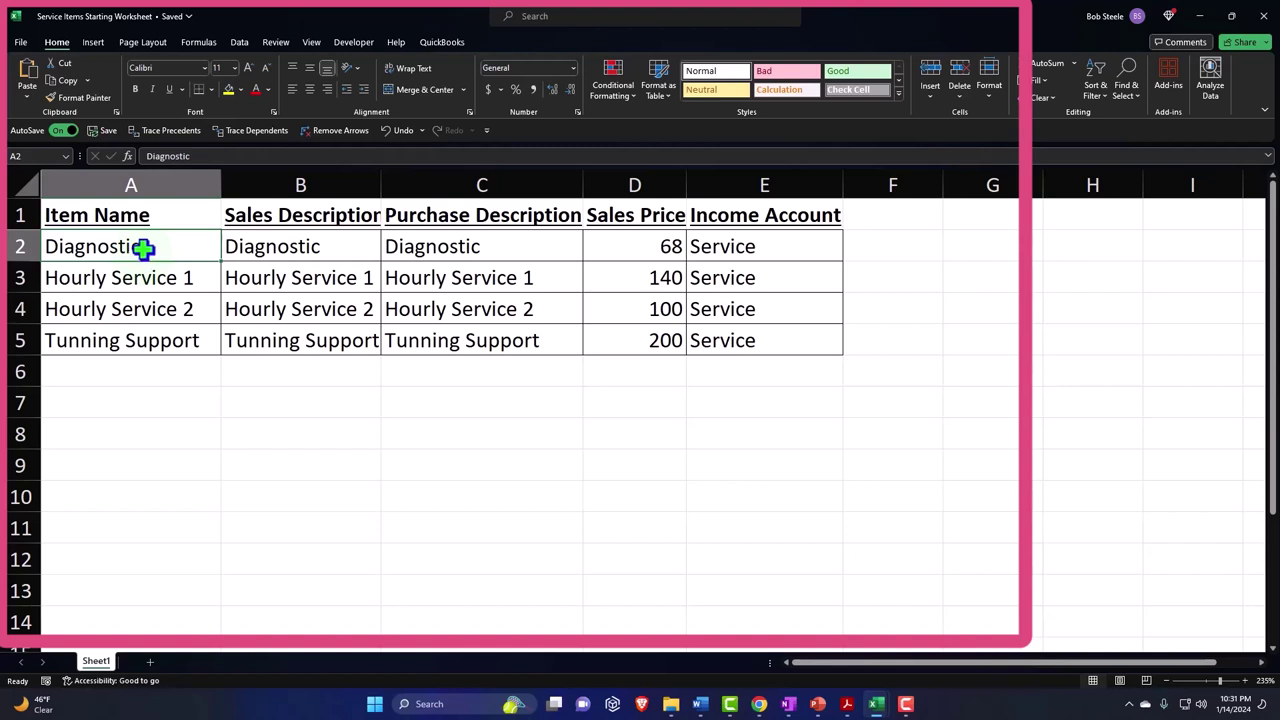
pyautogui.moveTo(143, 248); pyautogui.dragTo(143, 338)
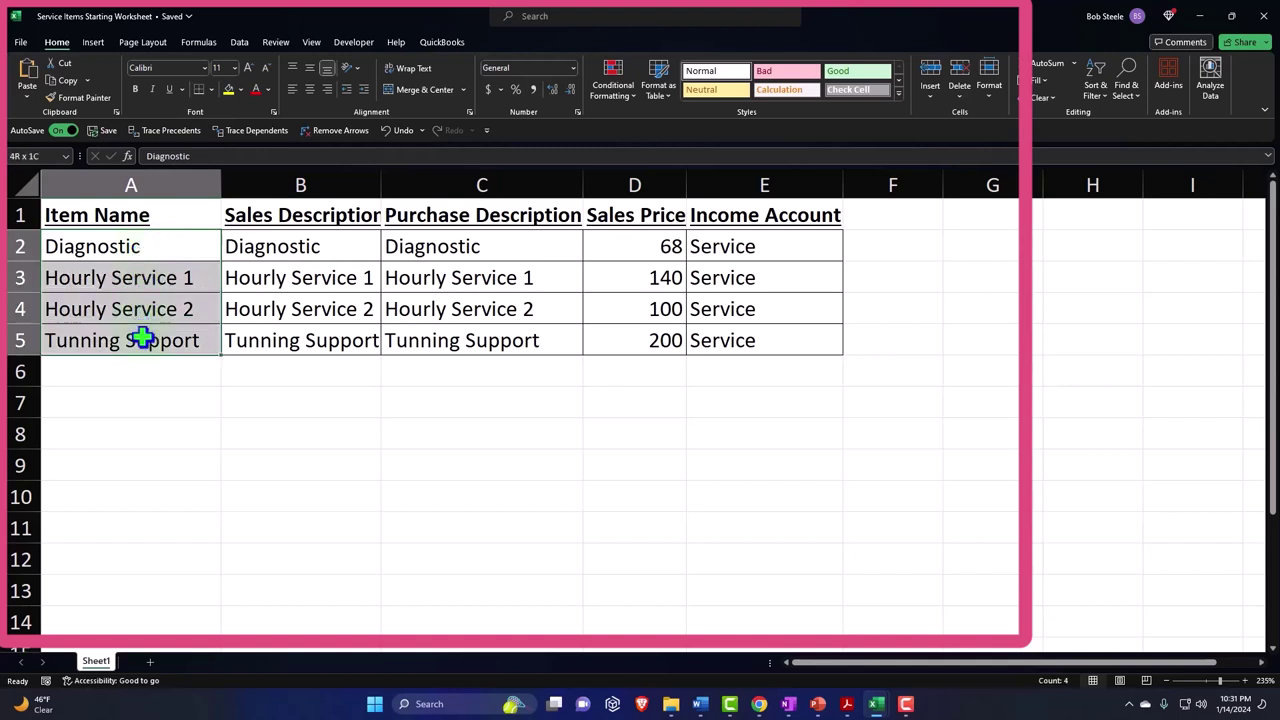
pyautogui.hotkey('ctrl', 'c')
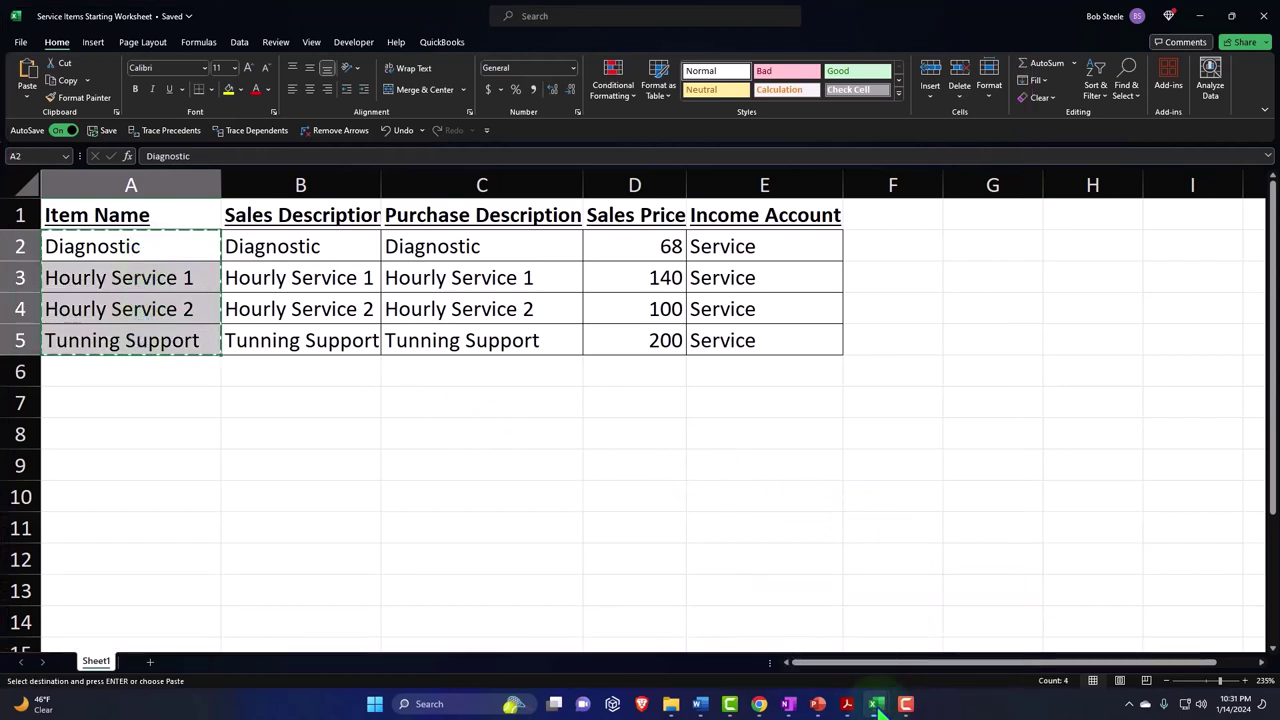
# Paste the item names into the upload workbook's Product/service name column from A2, and clear the sample categories in B2:B5
pyautogui.moveTo(876, 704)
pyautogui.moveTo(920, 655)
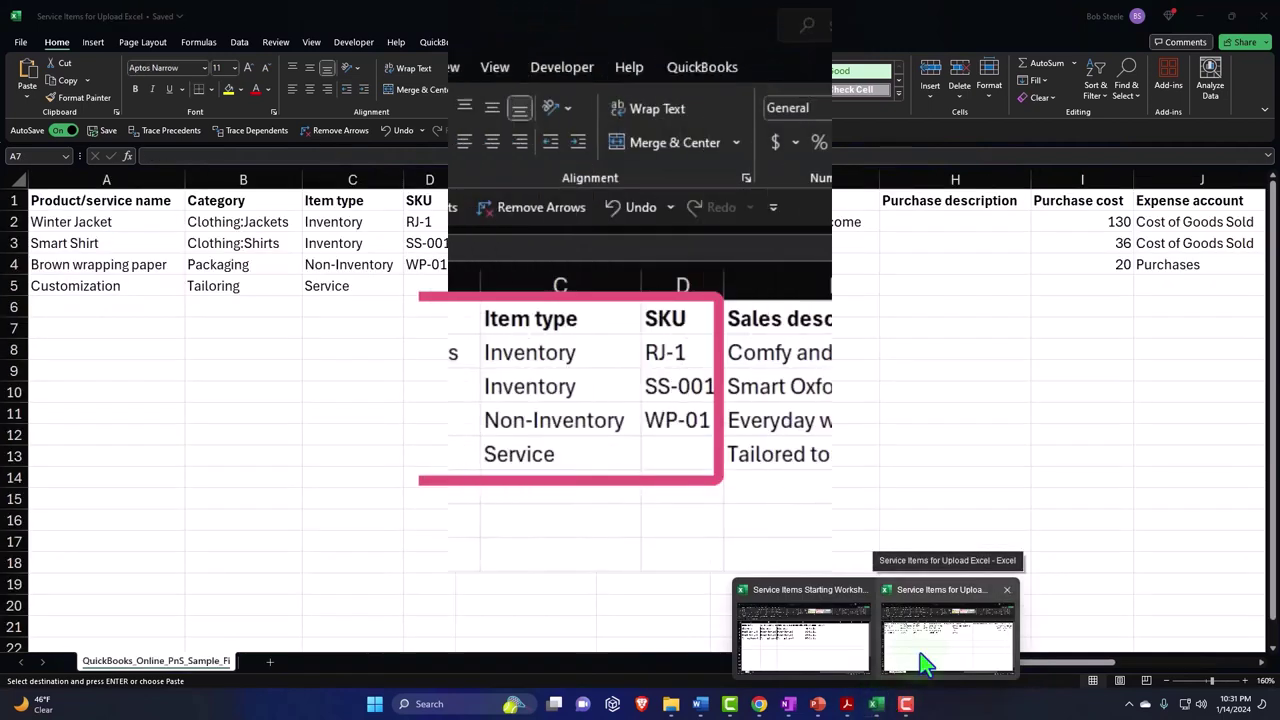
pyautogui.click(920, 655)
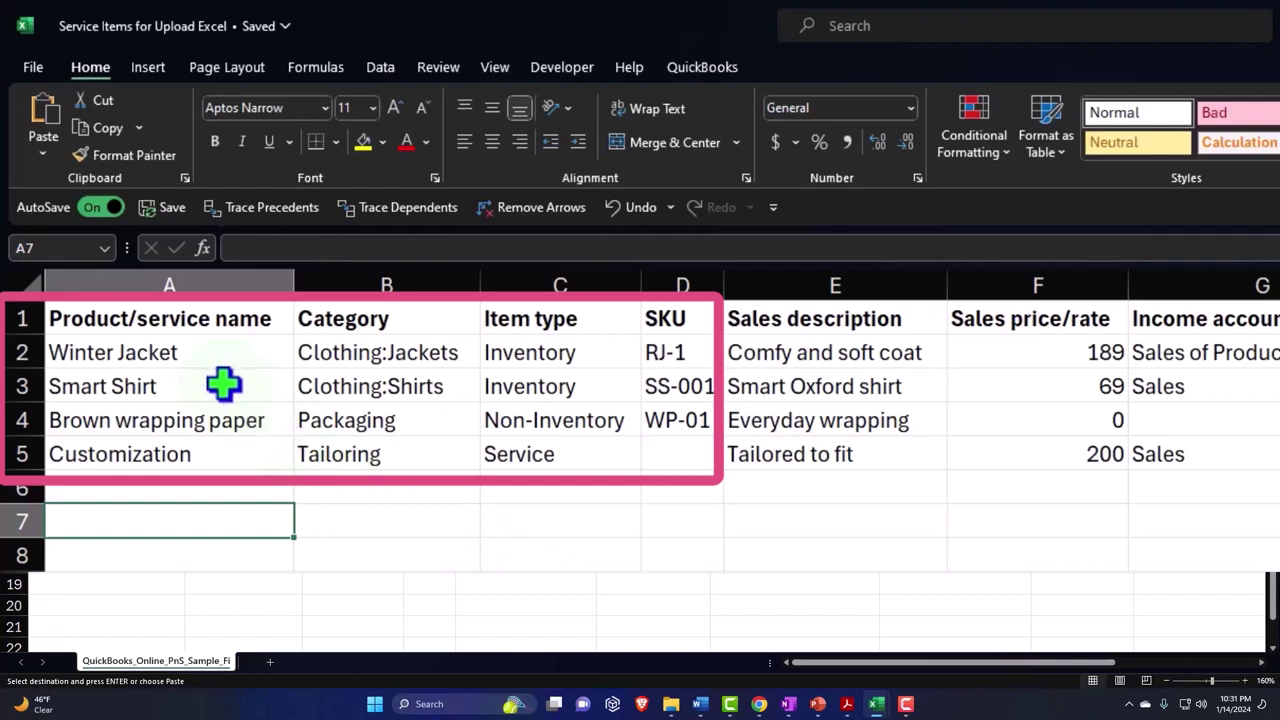
pyautogui.click(195, 352)
pyautogui.hotkey('ctrl', 'v')
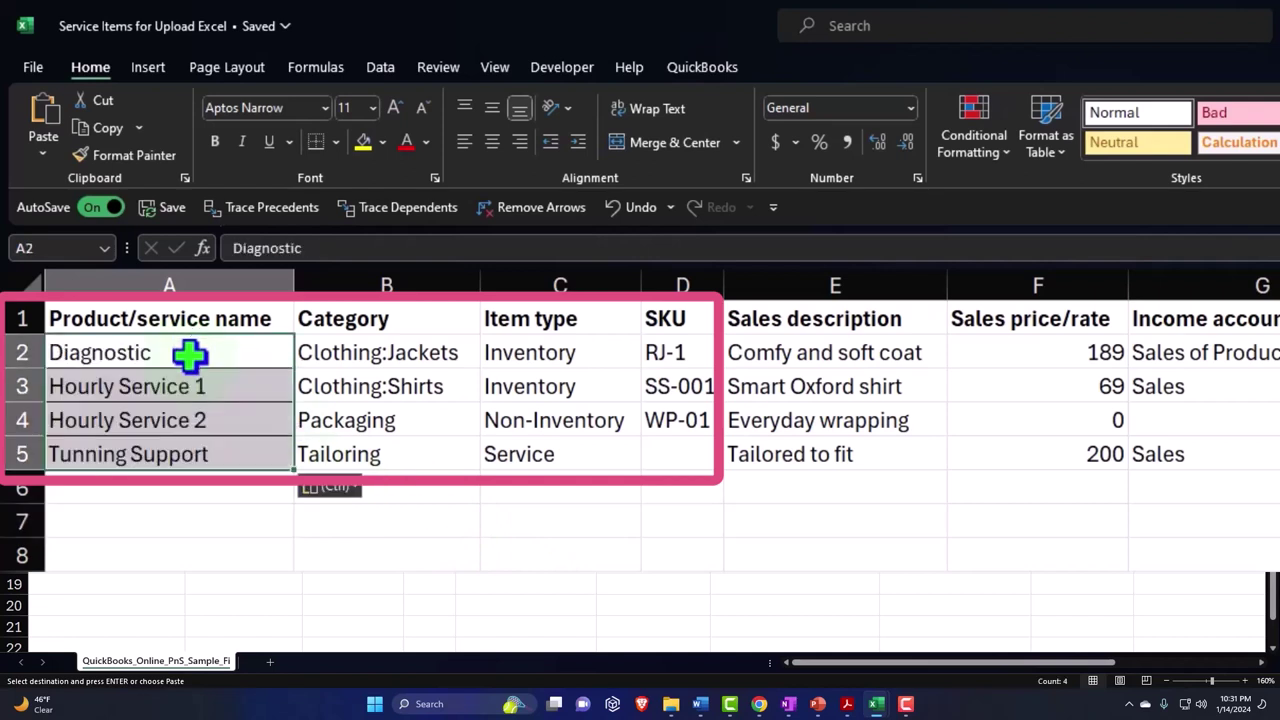
pyautogui.click(178, 567)
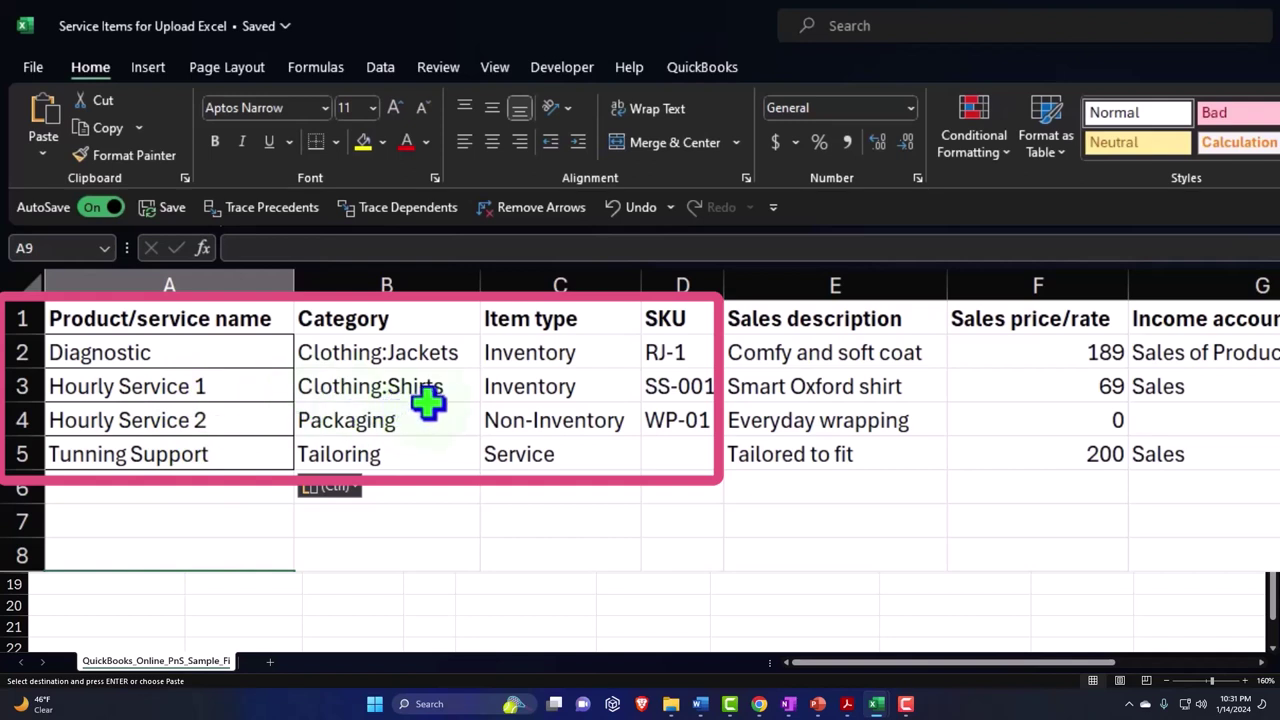
pyautogui.moveTo(414, 354); pyautogui.dragTo(418, 452)
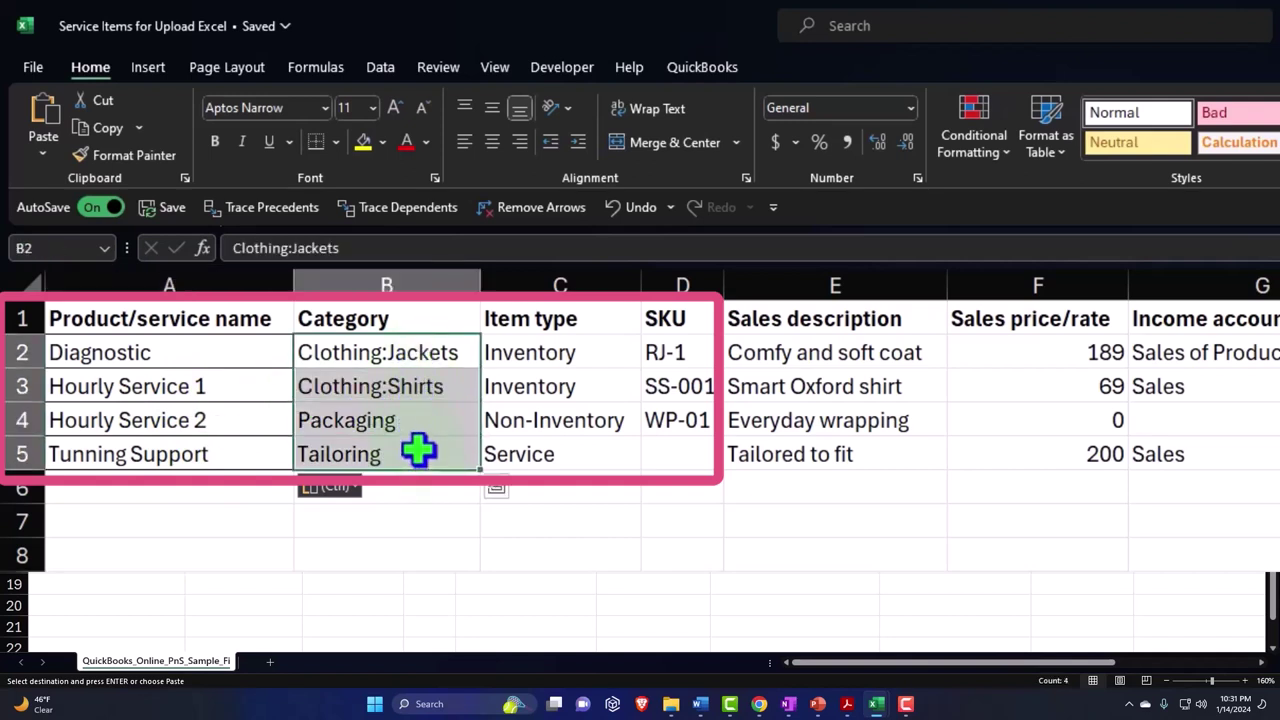
pyautogui.press('Delete')
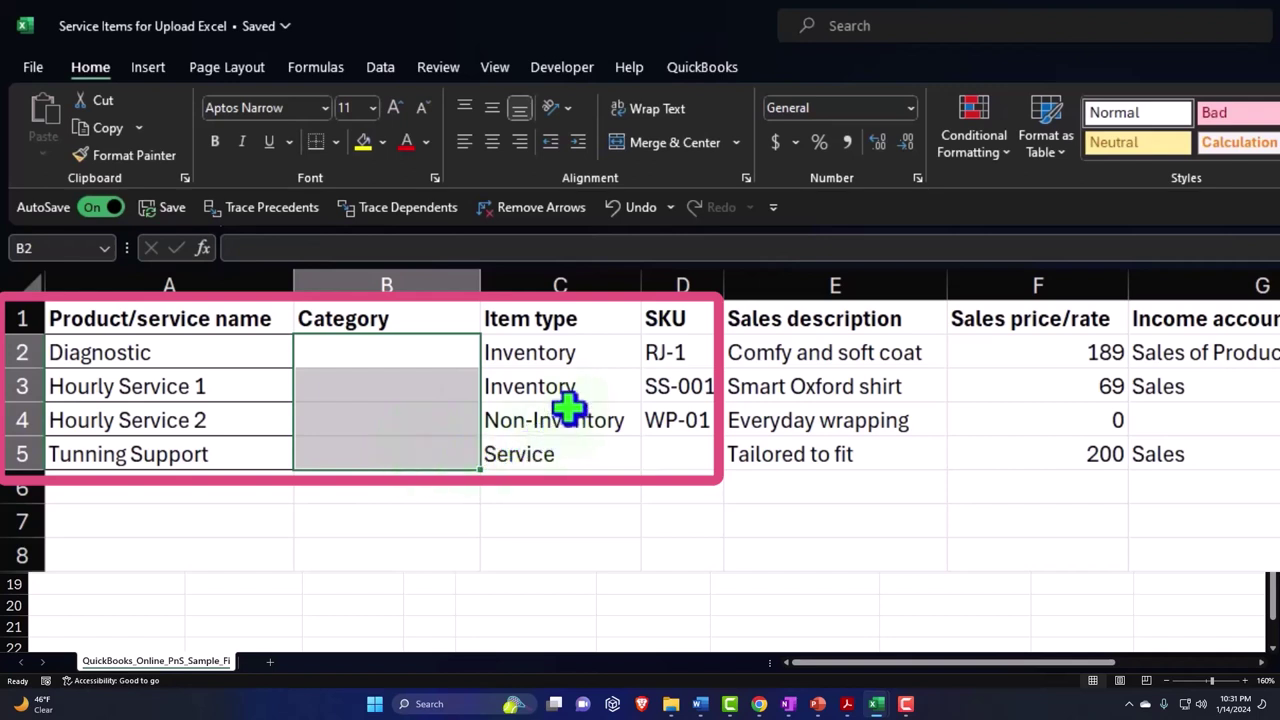
# Copy the Service item type from C5 into C2:C4, and clear the sample SKUs in column D
pyautogui.click(583, 453)
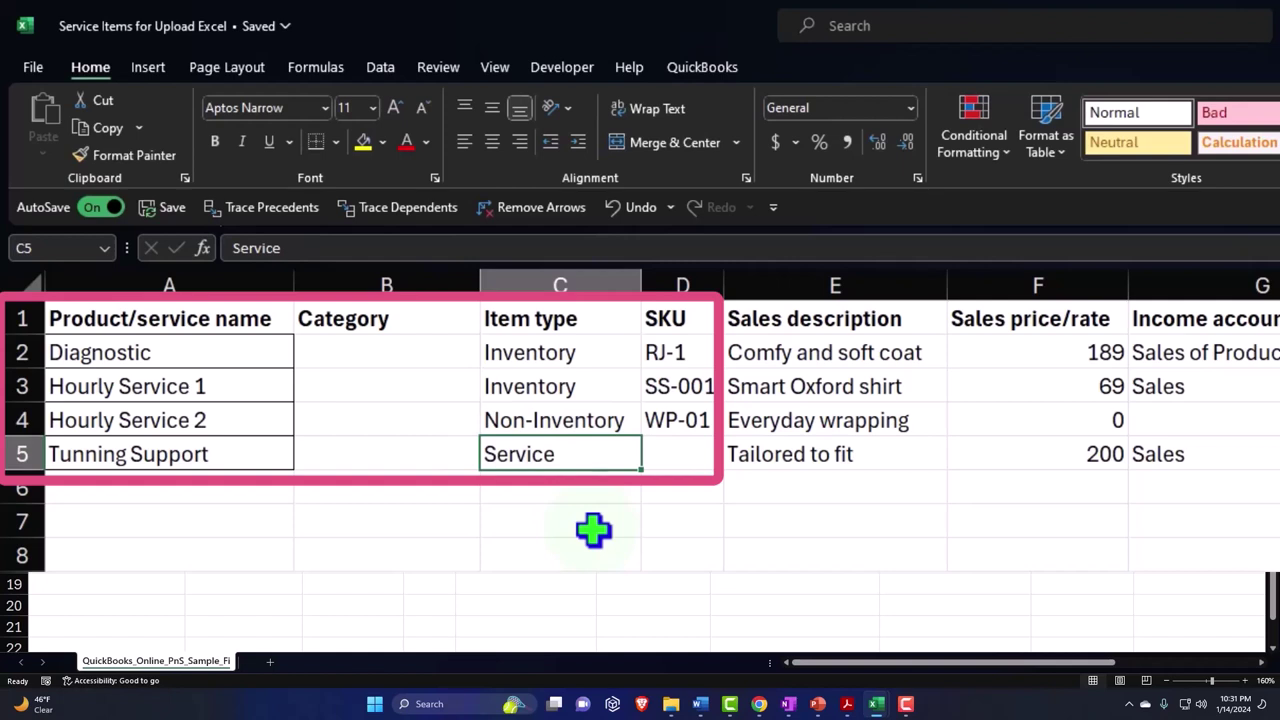
pyautogui.click(567, 420)
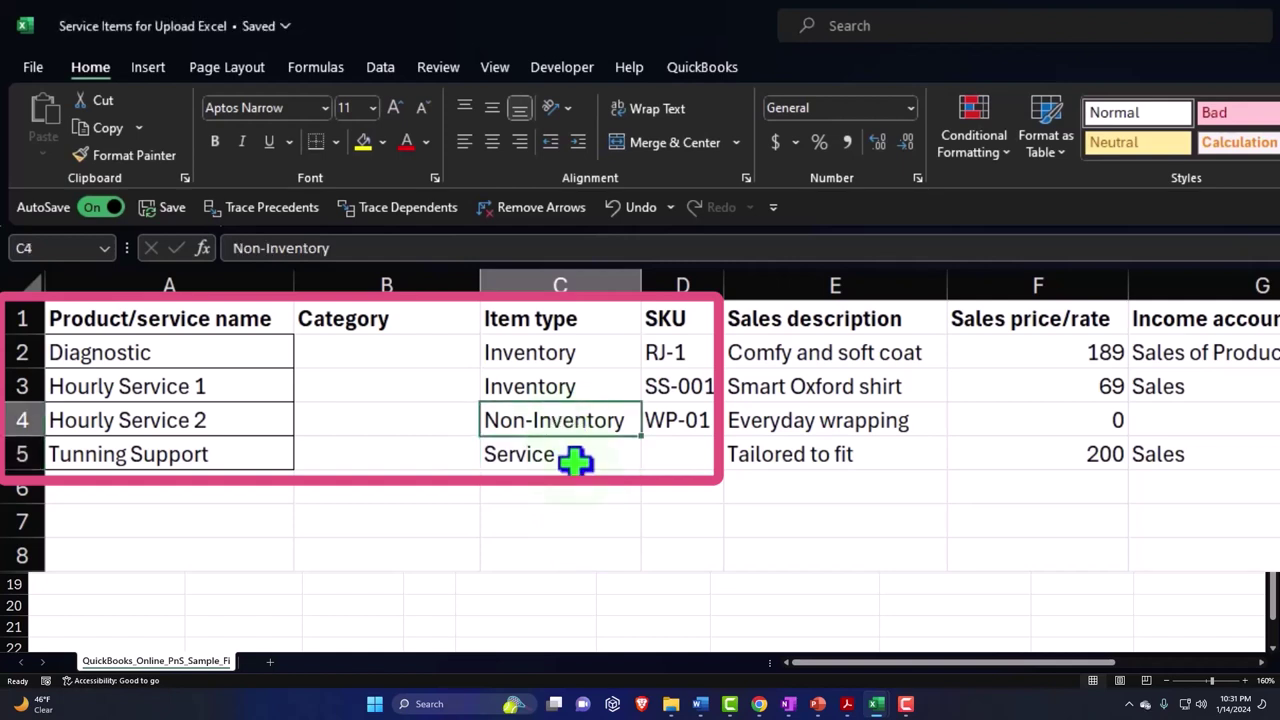
pyautogui.click(575, 458)
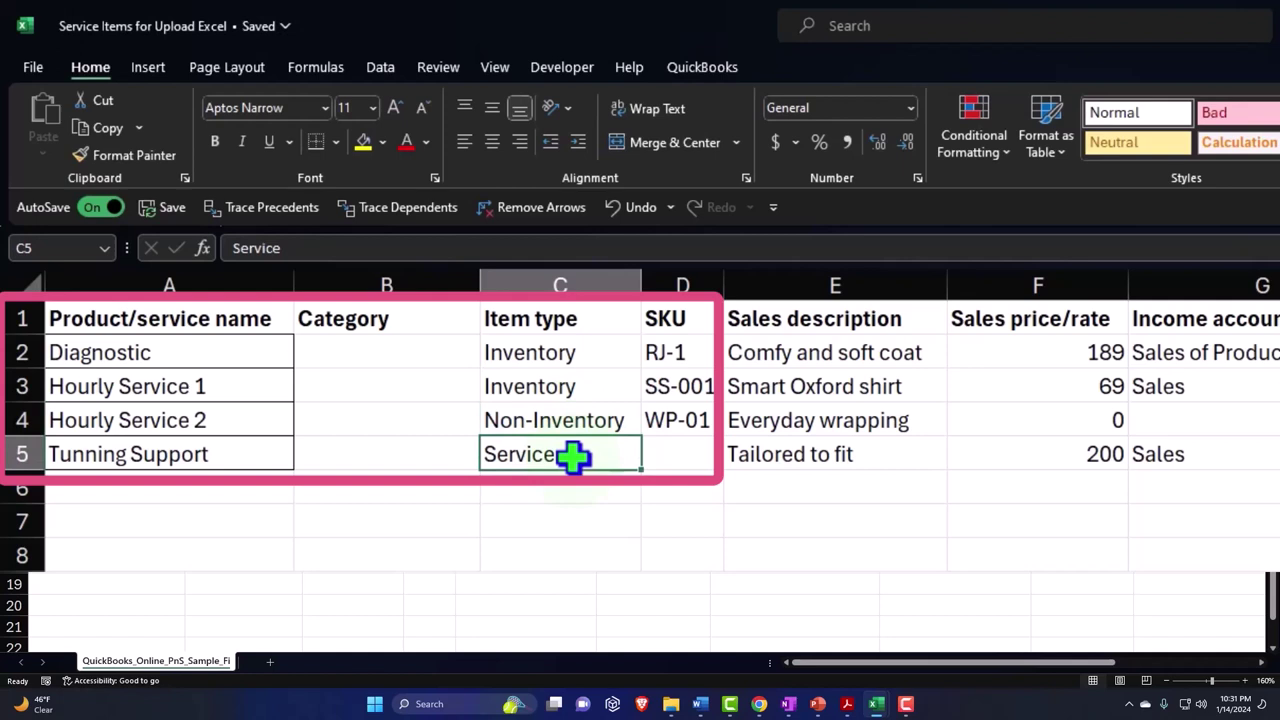
pyautogui.hotkey('ctrl', 'c')
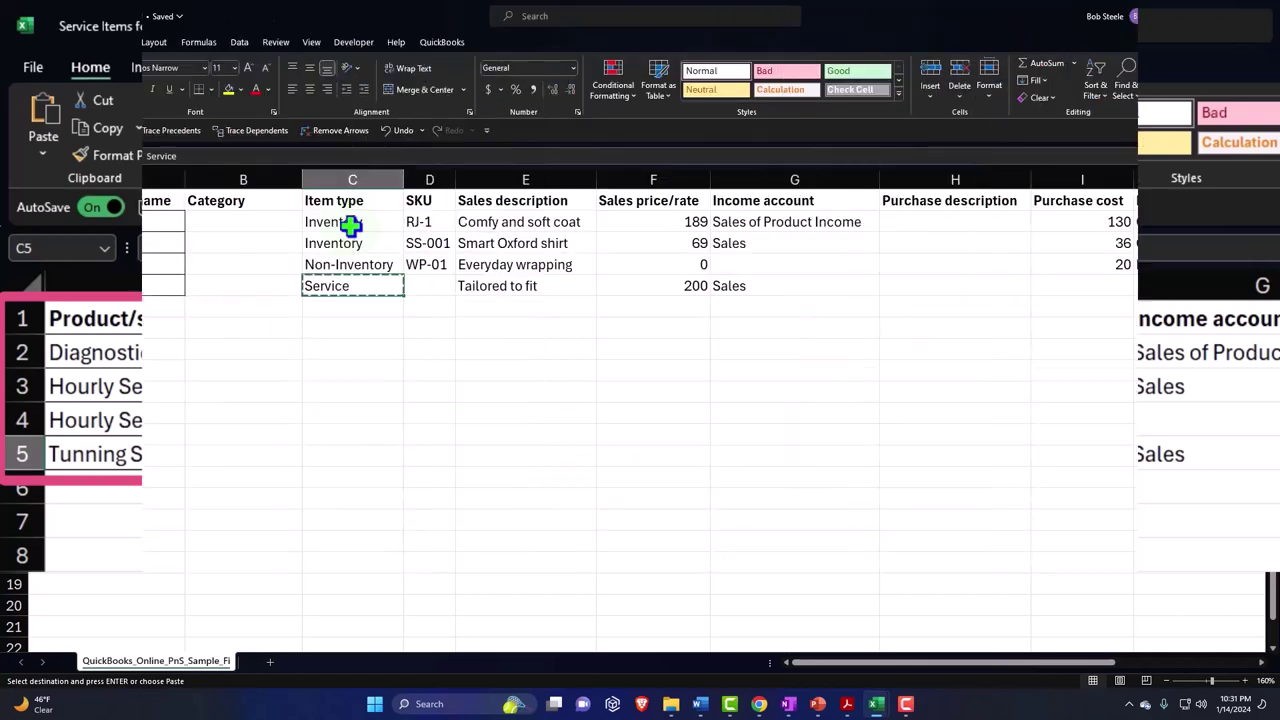
pyautogui.moveTo(557, 358); pyautogui.dragTo(557, 412)
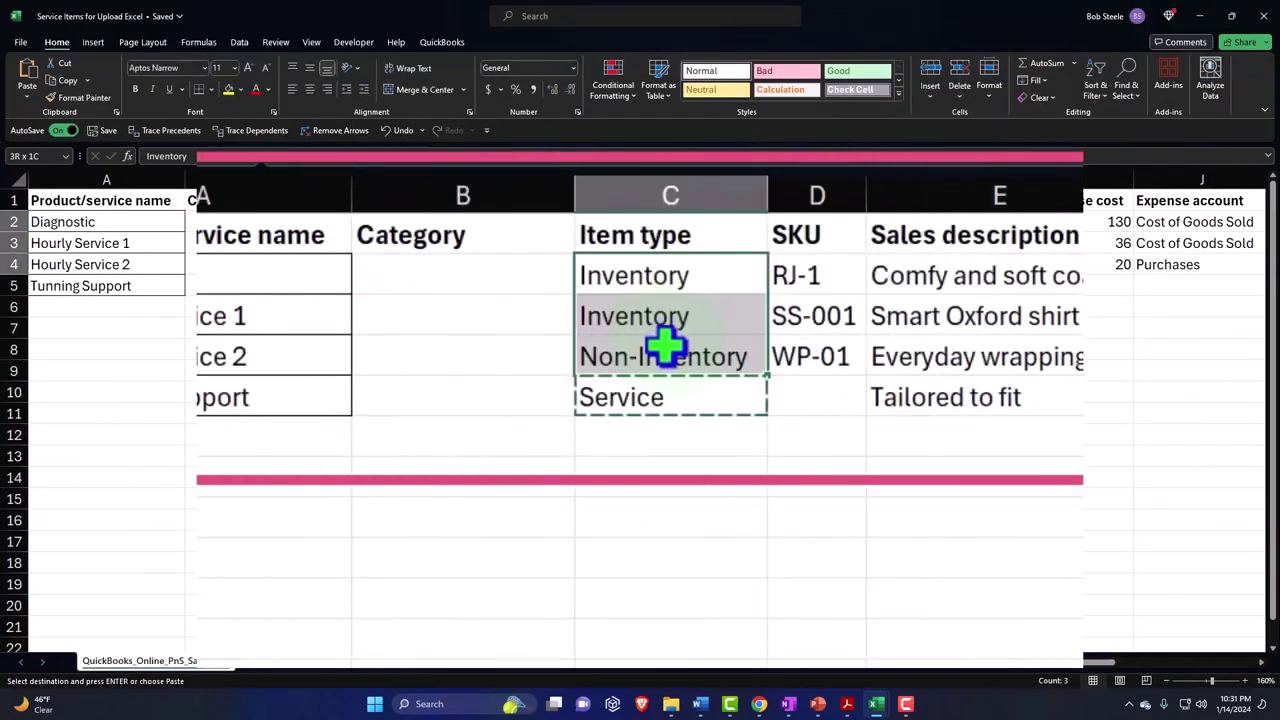
pyautogui.hotkey('ctrl', 'v')
pyautogui.click(680, 526)
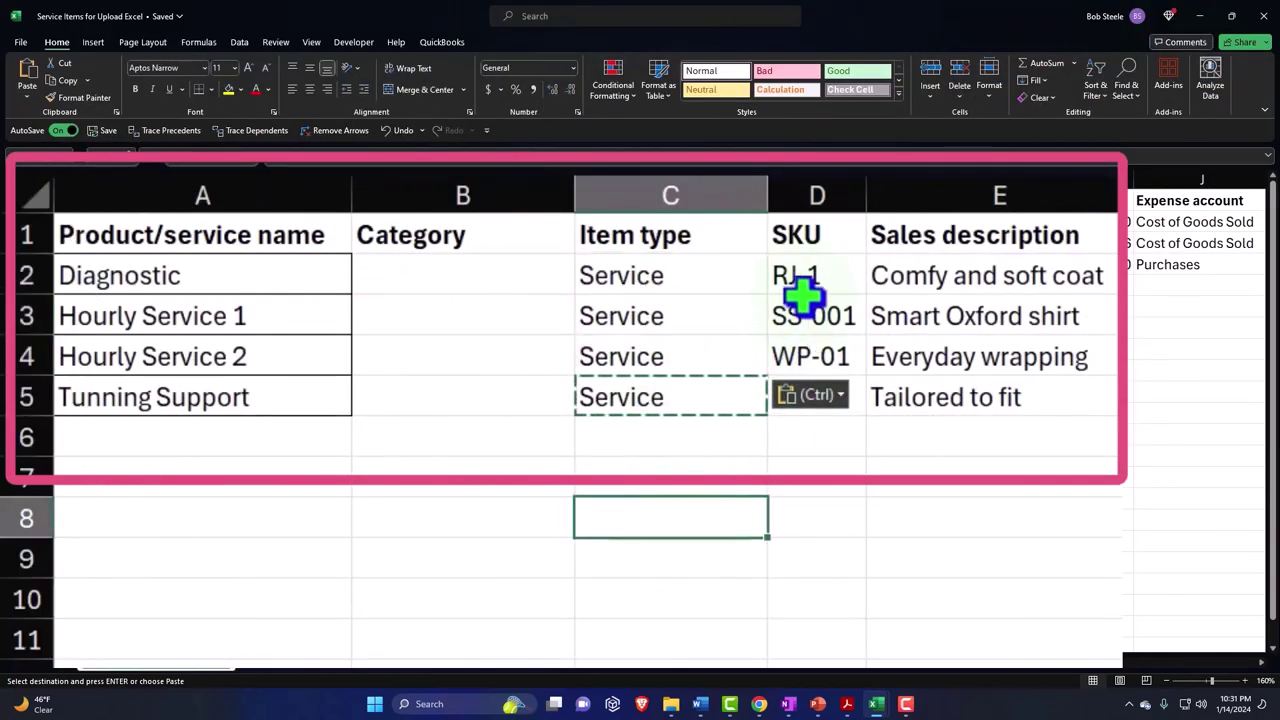
pyautogui.moveTo(803, 290); pyautogui.dragTo(806, 380)
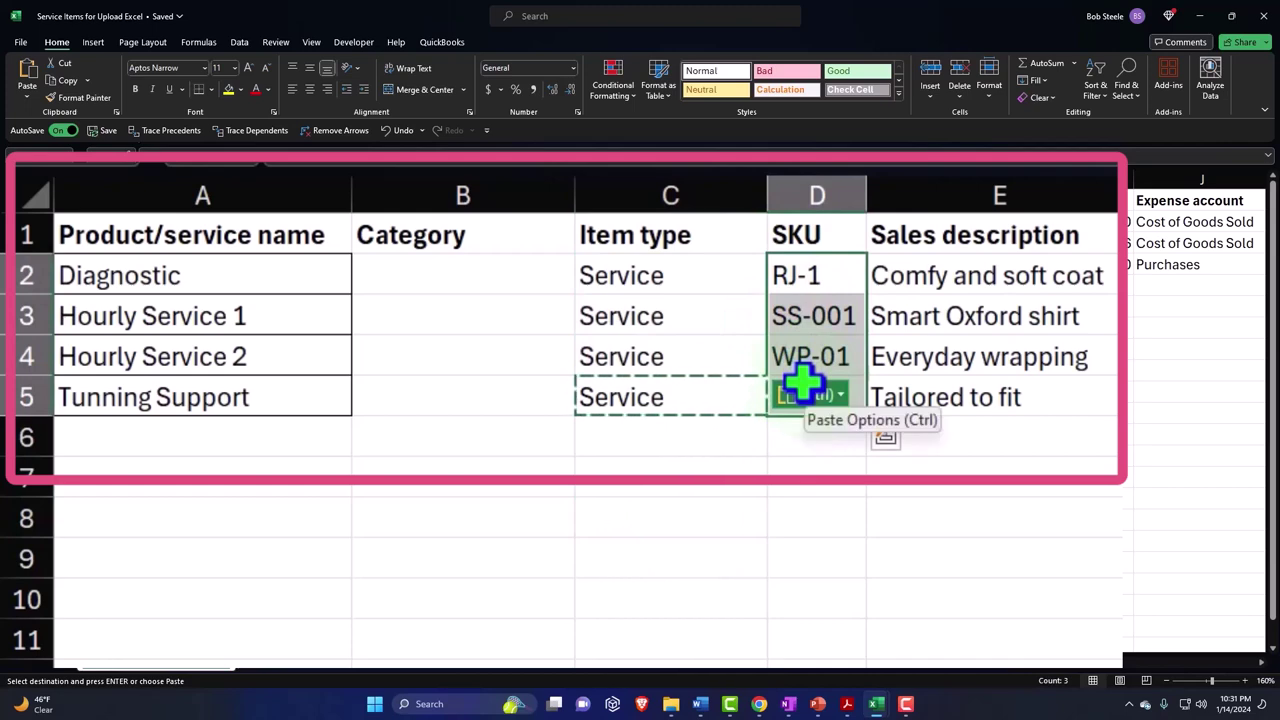
pyautogui.press('Delete')
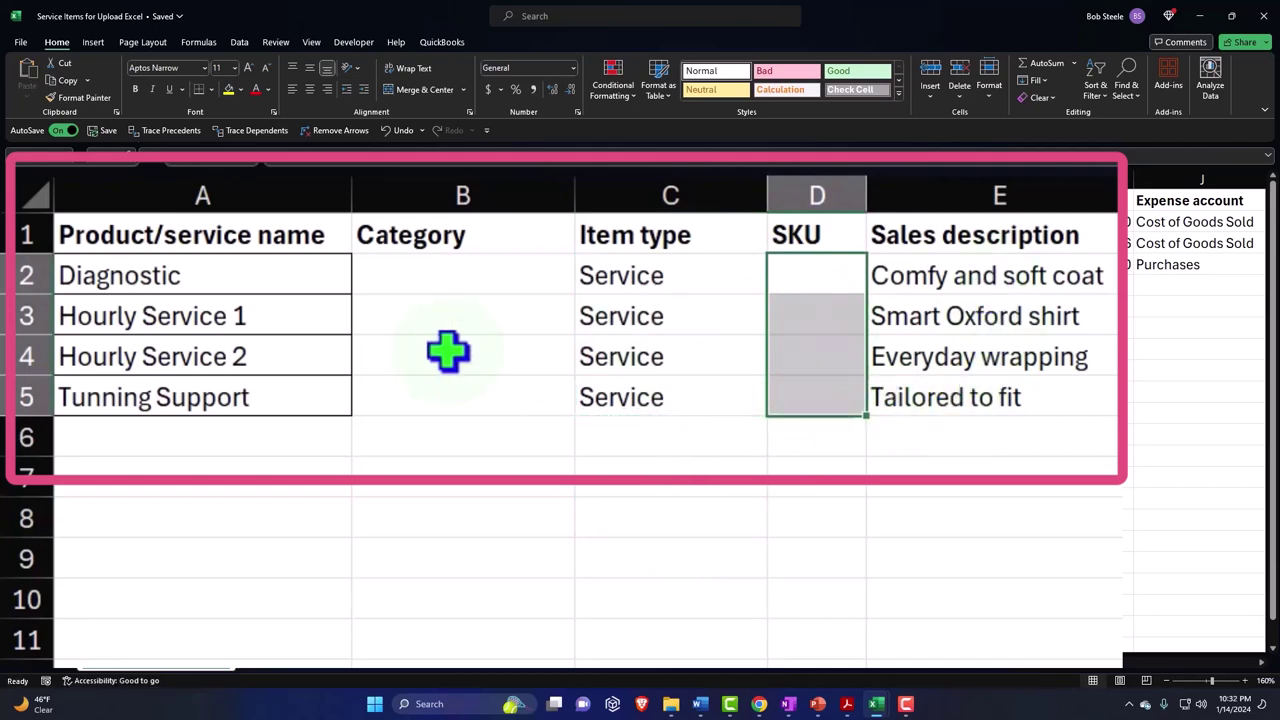
# Copy the sales descriptions in B2:B5 of the Service Items Starting Worksheet workbook into the upload workbook's Sales description column from E2
pyautogui.click(876, 704)
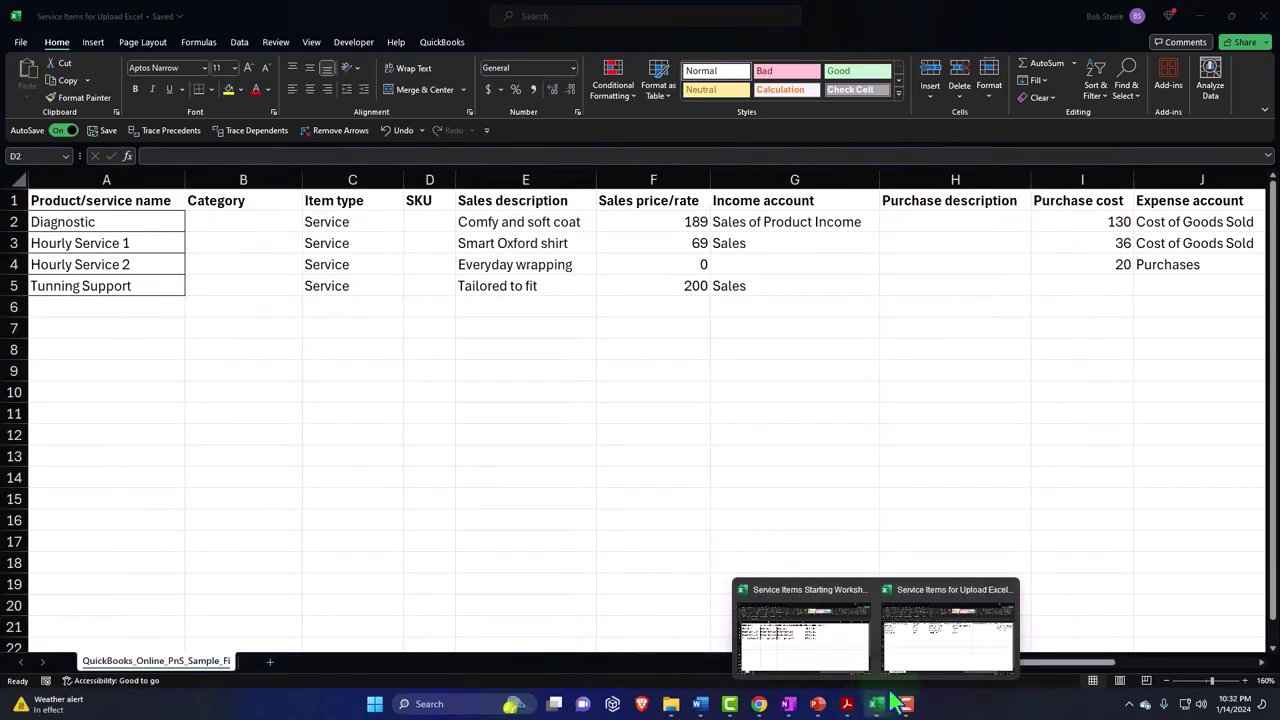
pyautogui.click(829, 643)
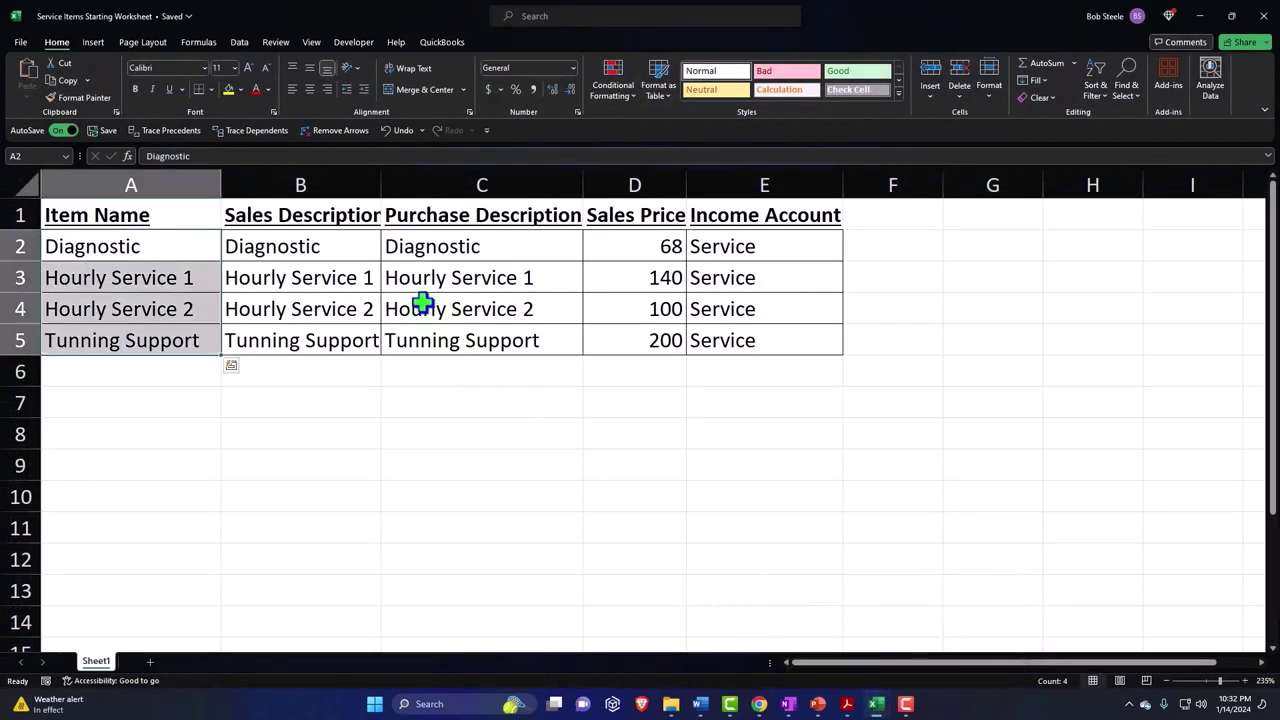
pyautogui.moveTo(456, 338); pyautogui.dragTo(455, 466)
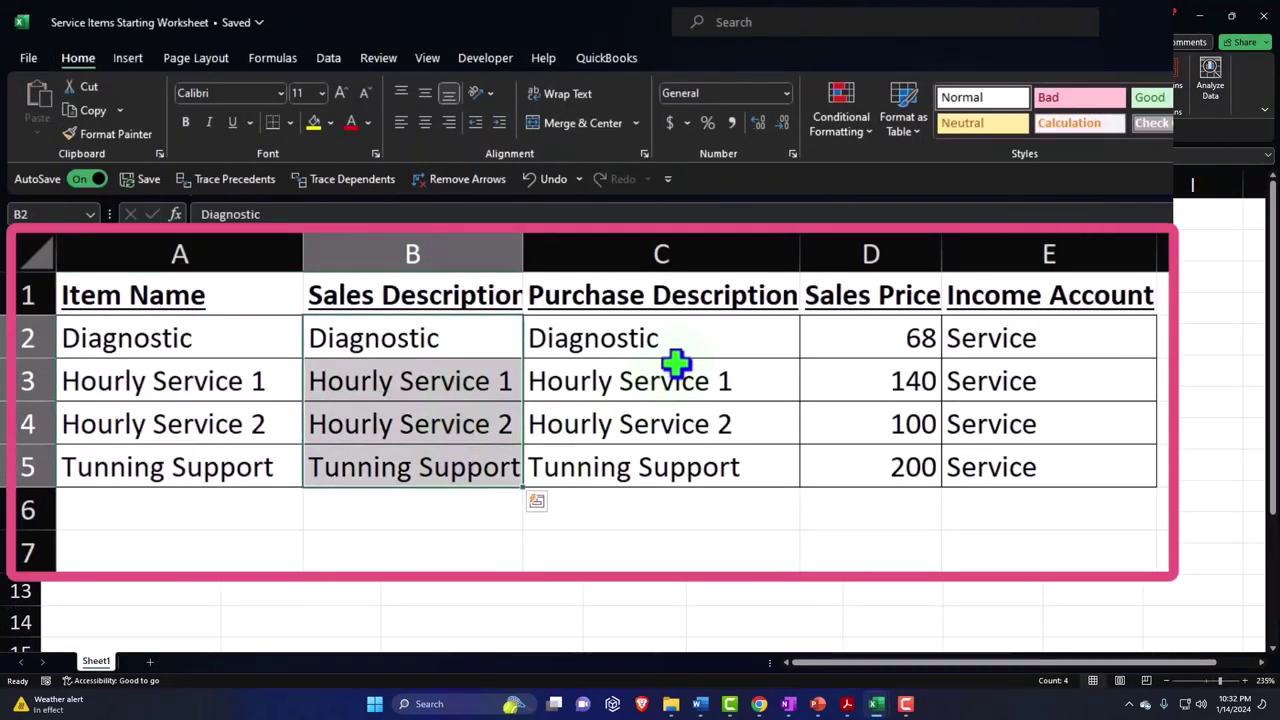
pyautogui.hotkey('ctrl', 'c')
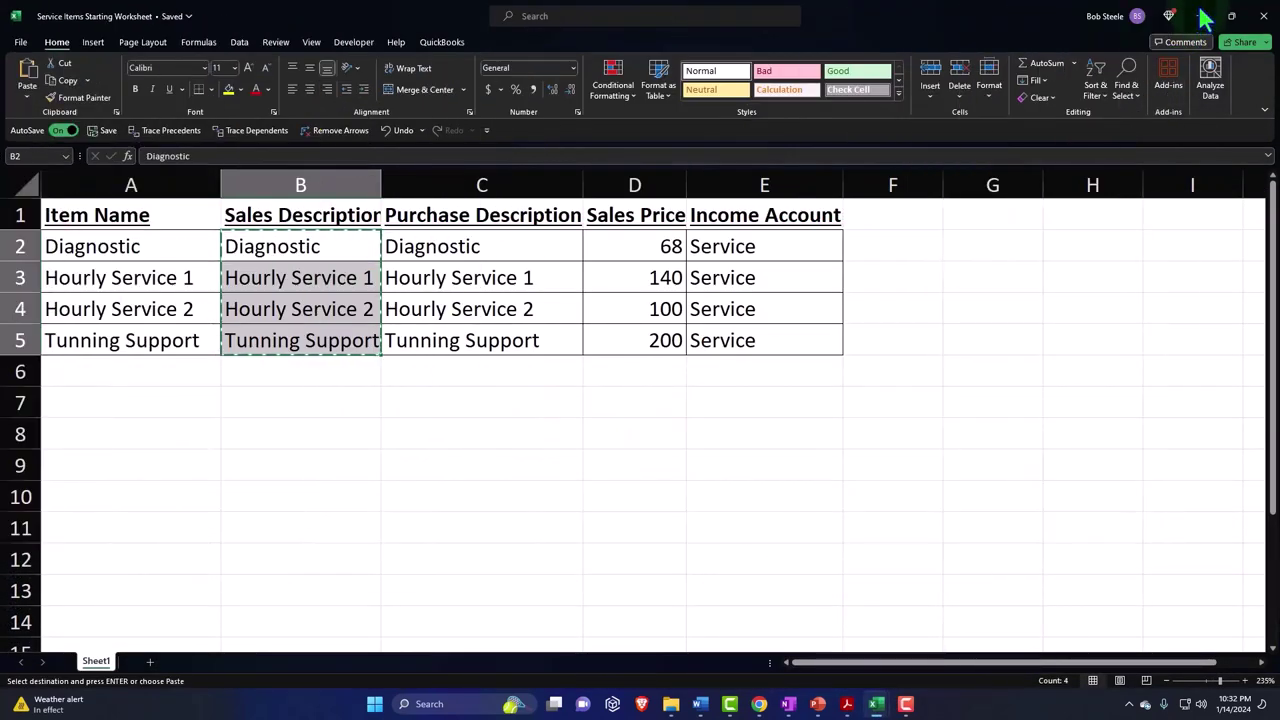
pyautogui.hotkey('alt', 'Tab')
pyautogui.click(511, 221)
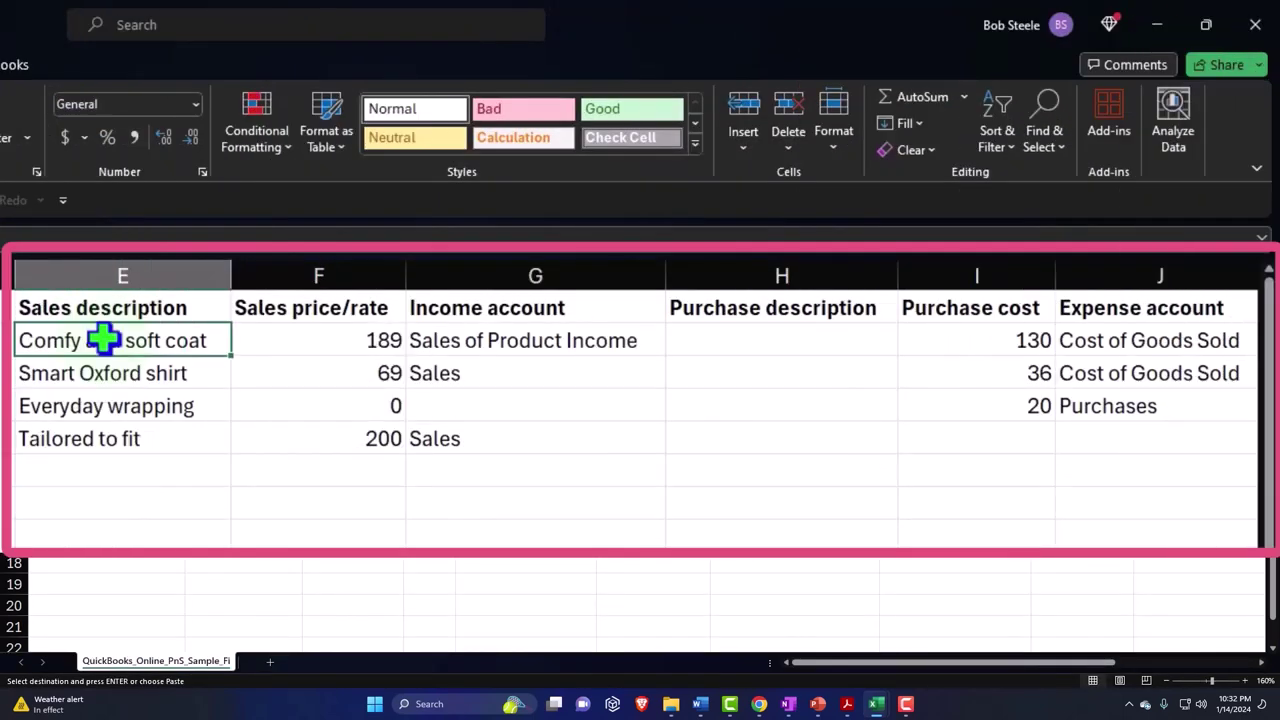
pyautogui.hotkey('ctrl', 'v')
pyautogui.click(73, 342)
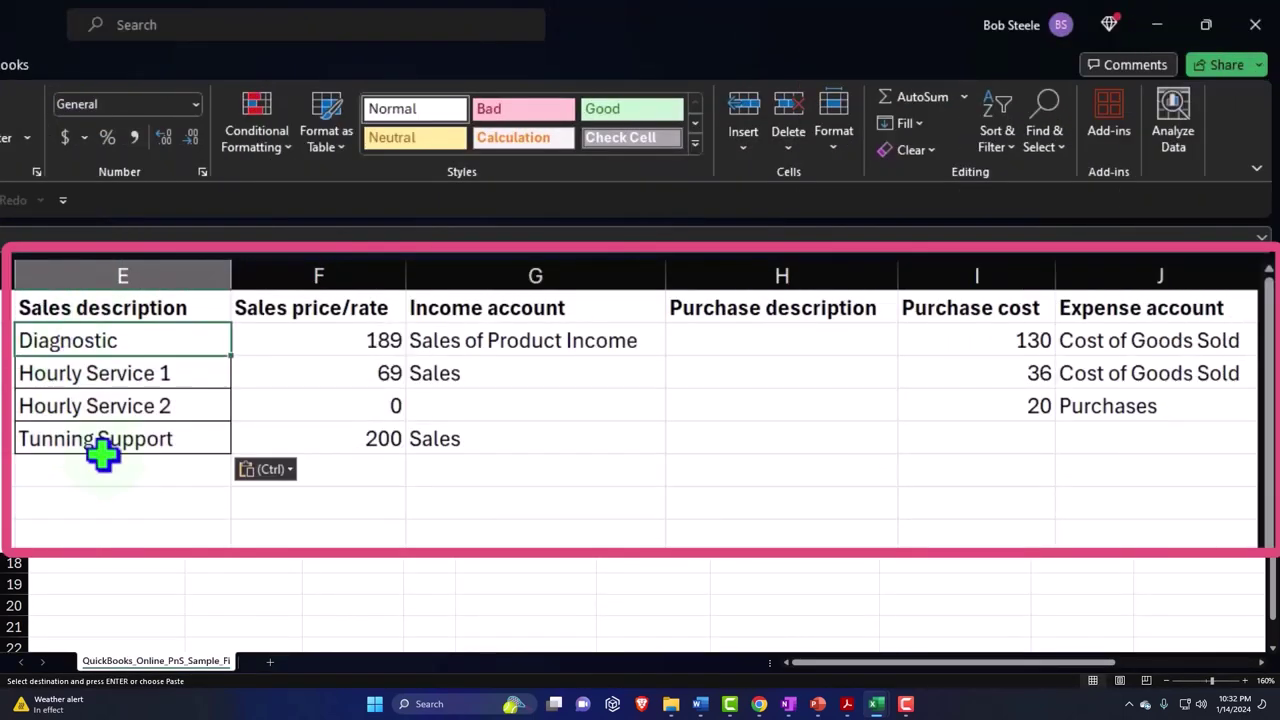
pyautogui.press('Down')
pyautogui.press('Down')
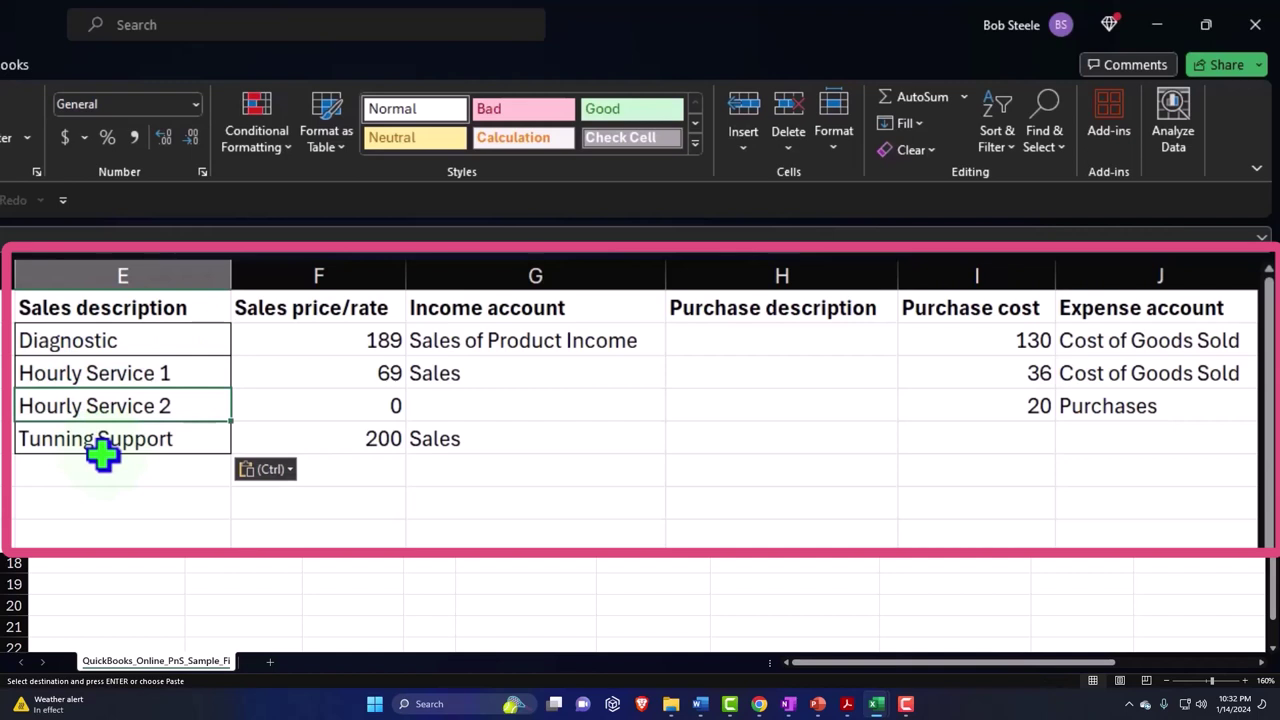
pyautogui.press('Down')
pyautogui.press('Right')
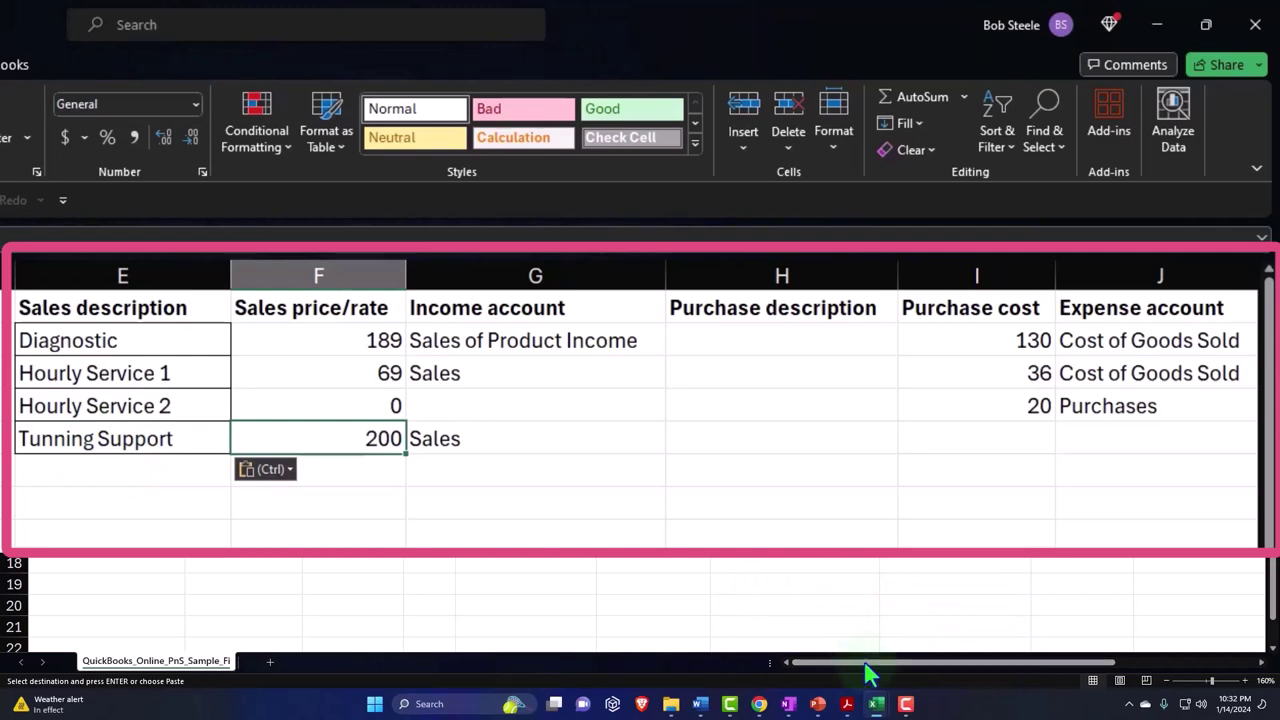
# Copy the sales prices in D2:D5 of the starting worksheet into the upload workbook's Sales price/rate column from F2
pyautogui.moveTo(870, 705)
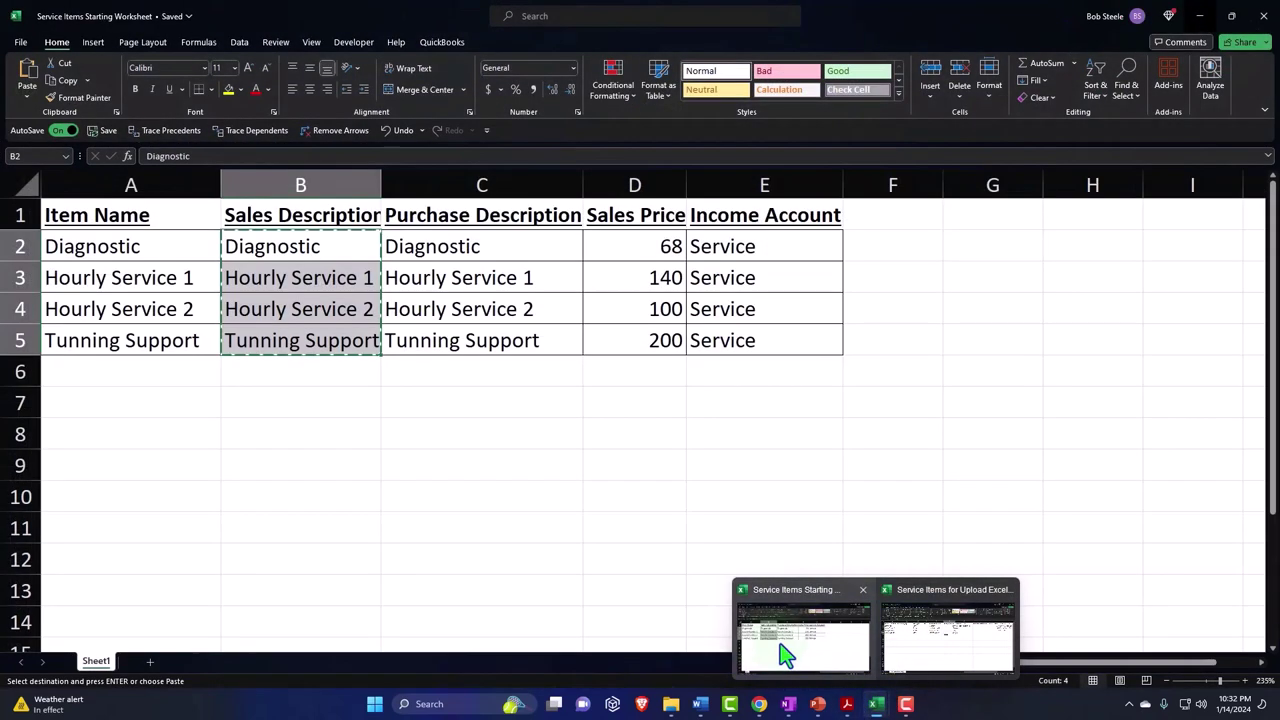
pyautogui.click(766, 651)
pyautogui.moveTo(648, 246); pyautogui.dragTo(640, 348)
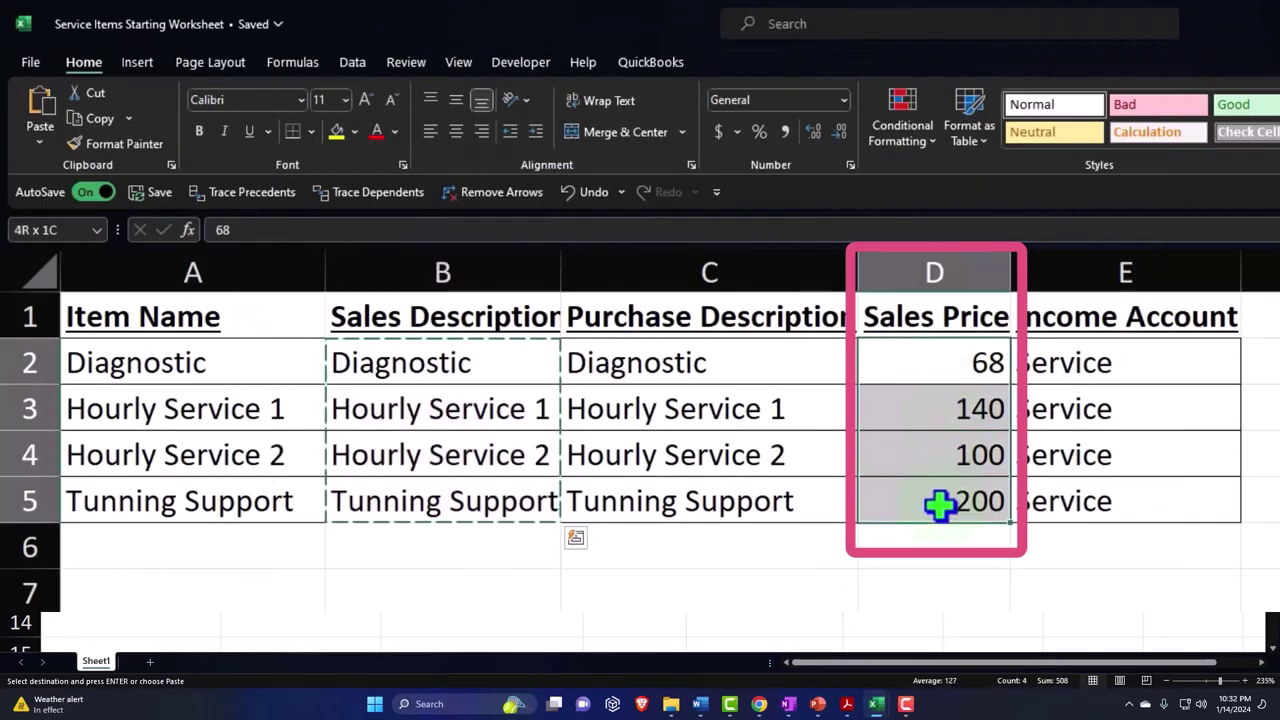
pyautogui.hotkey('ctrl', 'c')
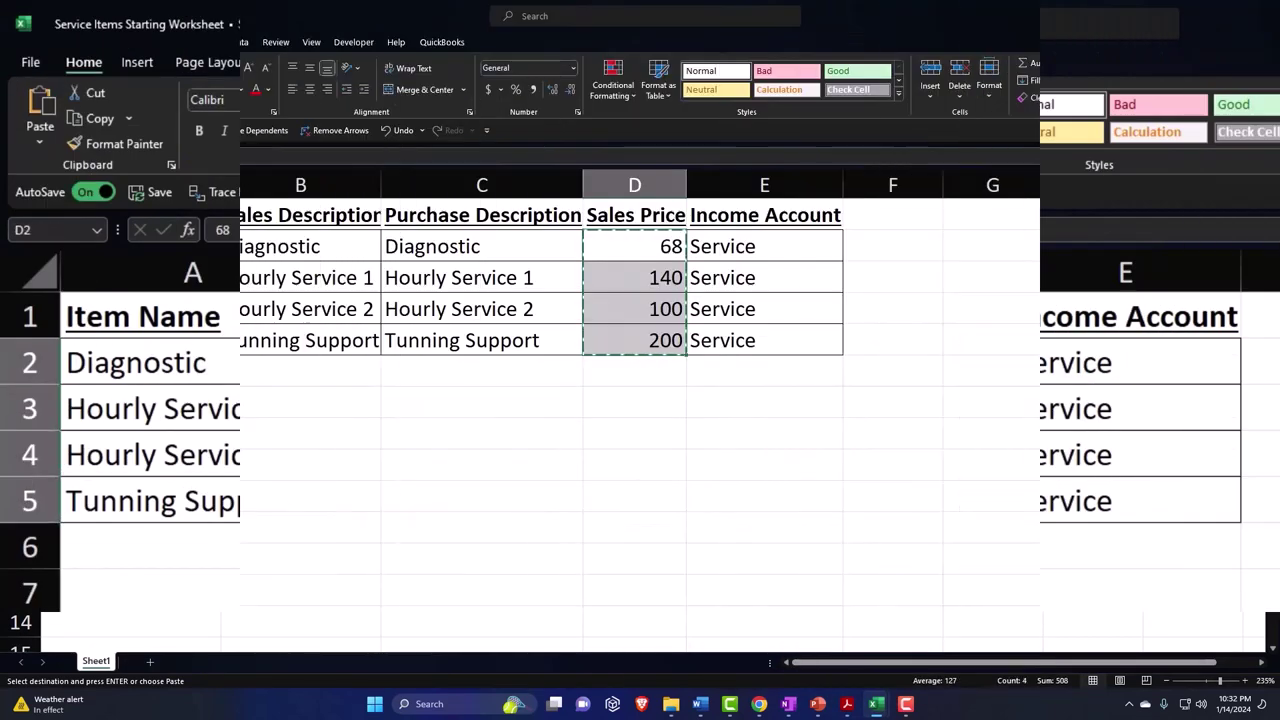
pyautogui.click(1200, 16)
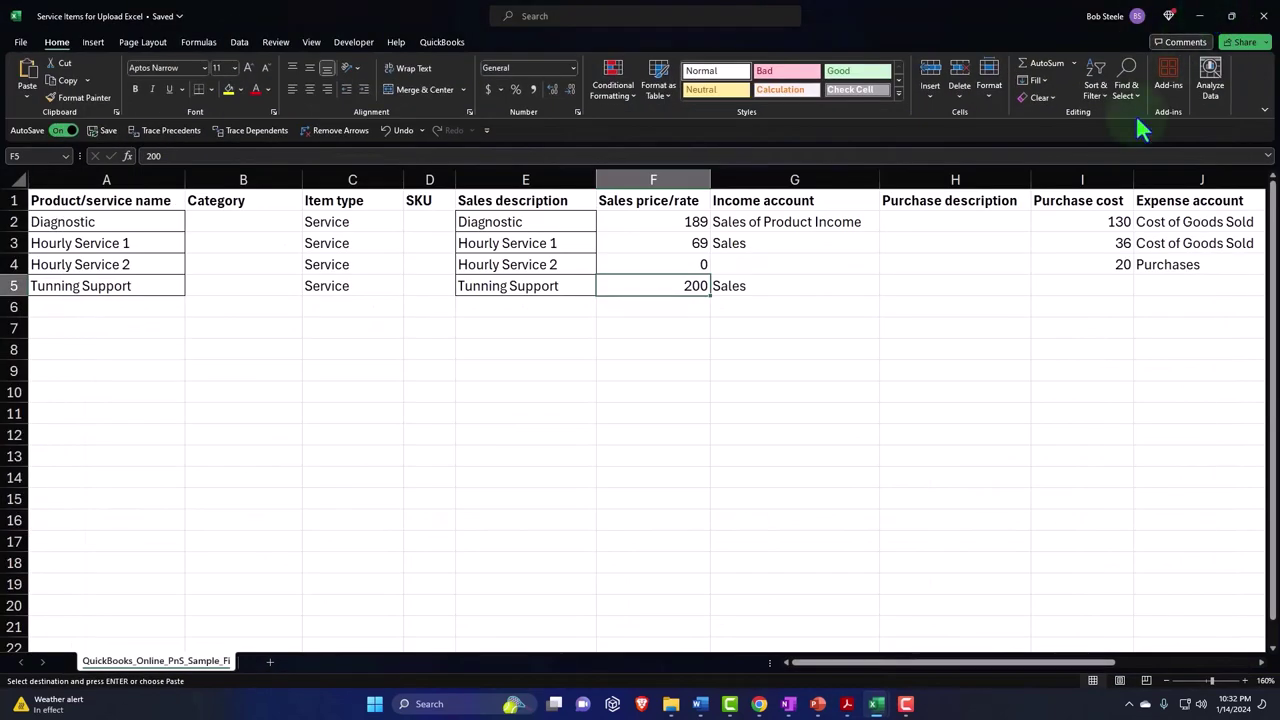
pyautogui.click(673, 224)
pyautogui.hotkey('ctrl', 'v')
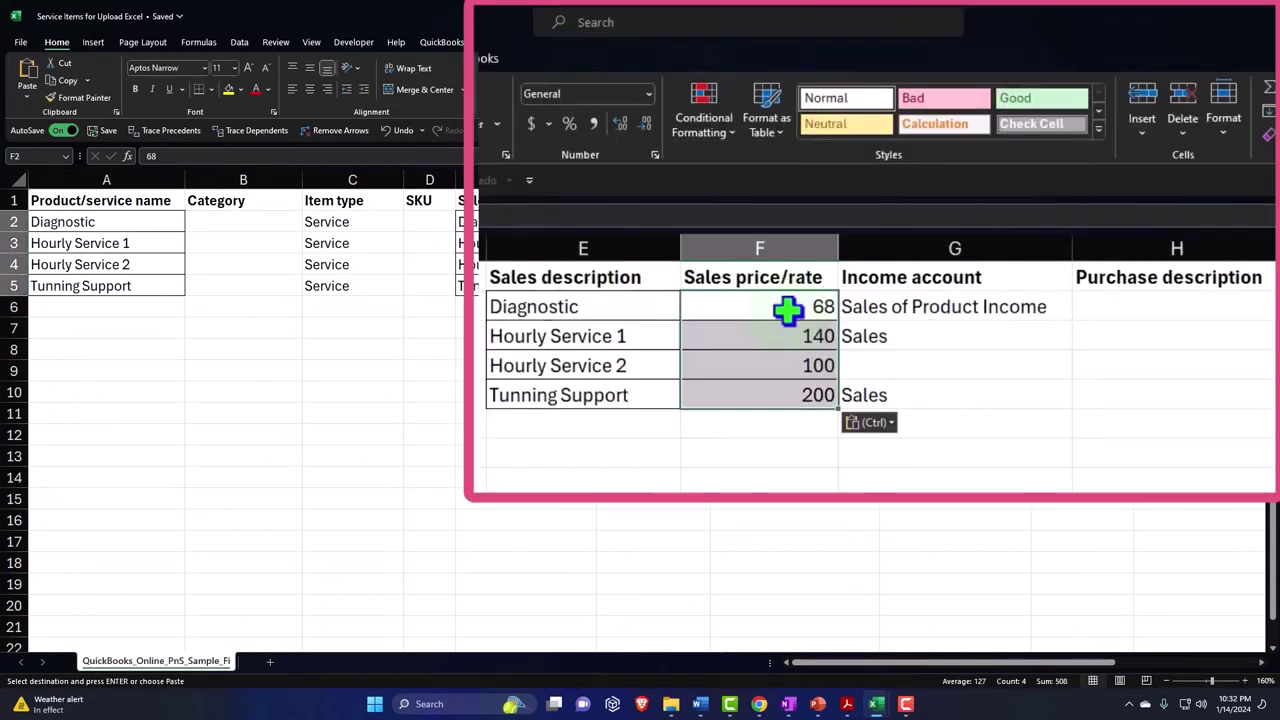
# Enter Service as the income account in G2 and copy it into G3:G5
pyautogui.click(938, 316)
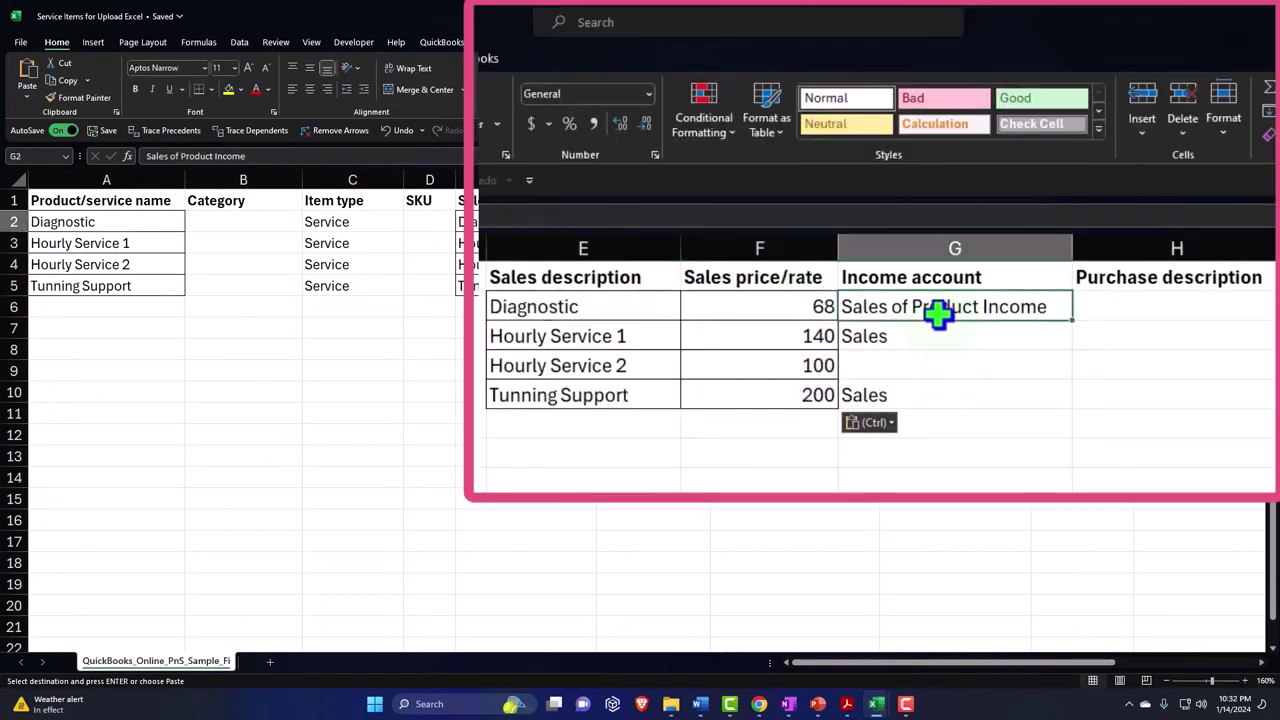
pyautogui.write('Service')
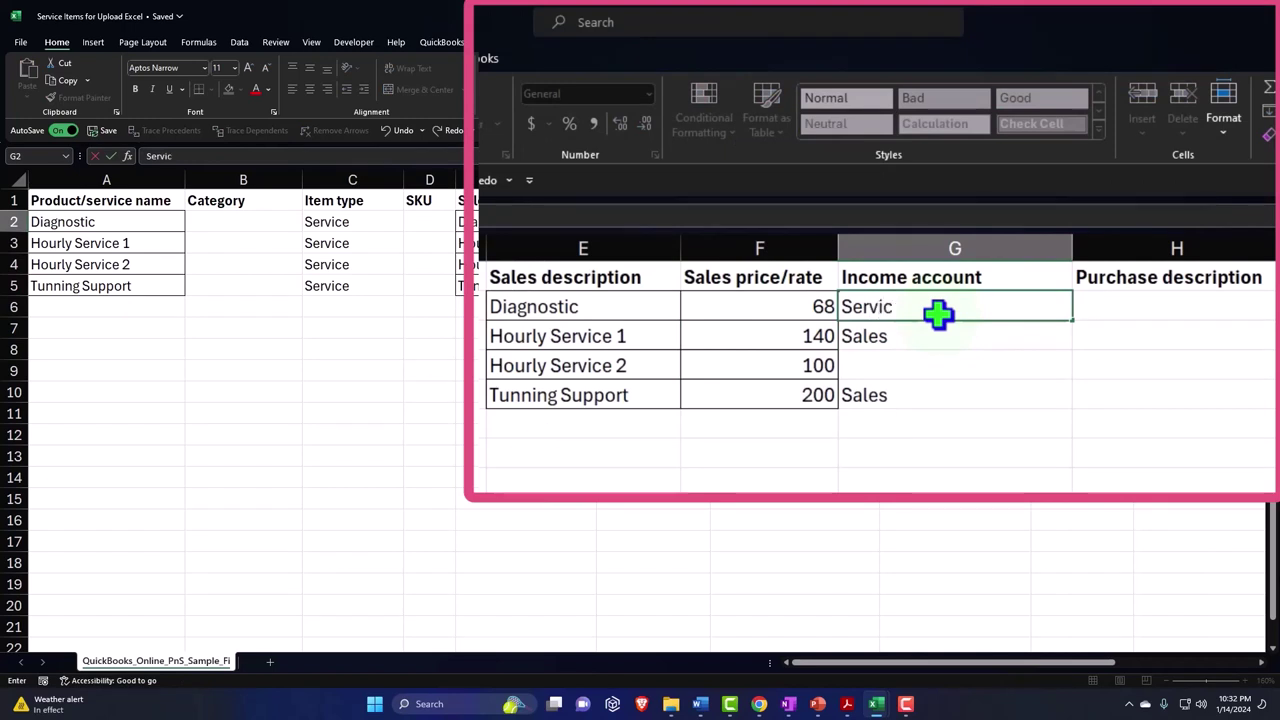
pyautogui.click(920, 395)
pyautogui.click(922, 310)
pyautogui.hotkey('ctrl', 'c')
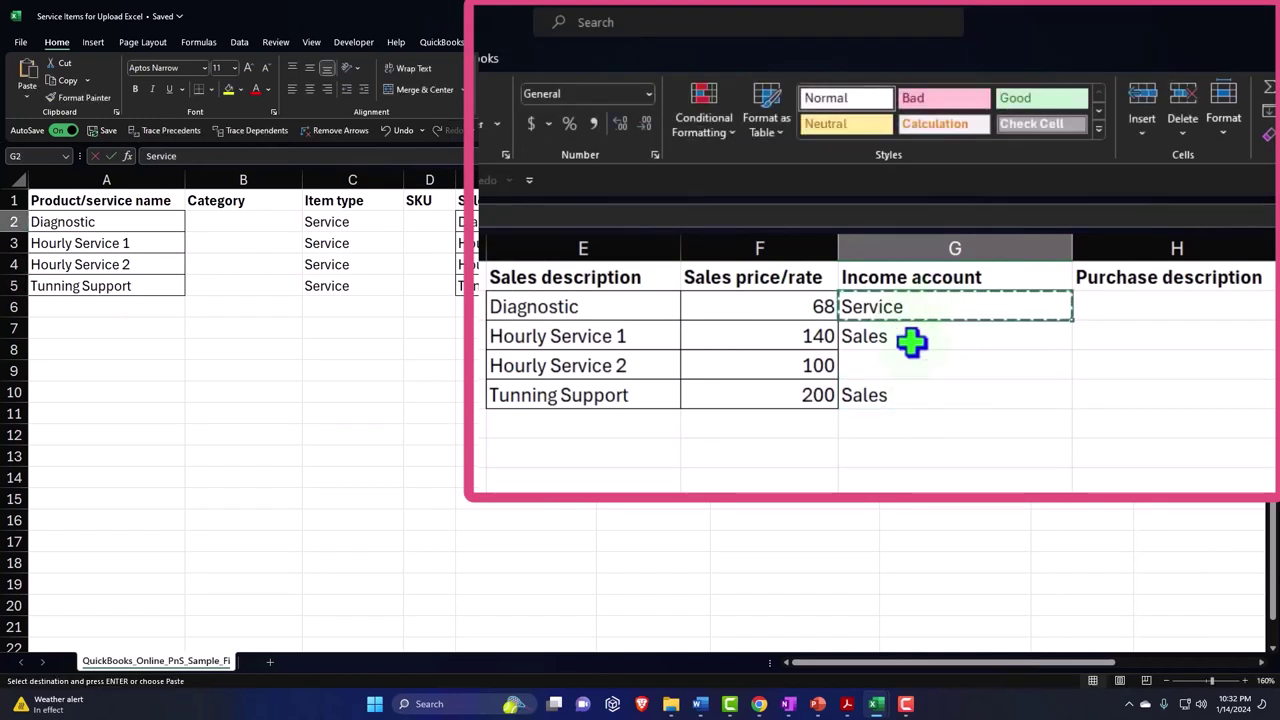
pyautogui.moveTo(908, 340); pyautogui.dragTo(910, 385)
pyautogui.hotkey('ctrl', 'v')
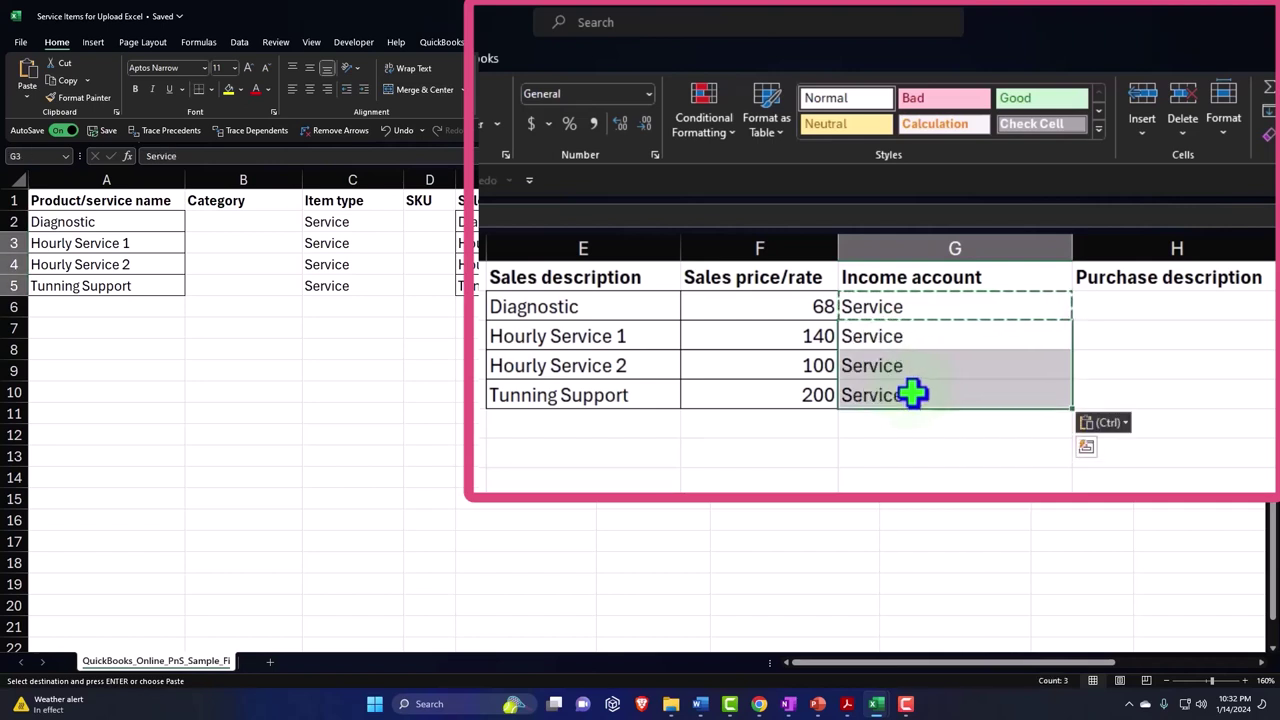
# Clear the sample purchase costs in I2:I4 and the sample expense accounts in J2:J4
pyautogui.press('Right')
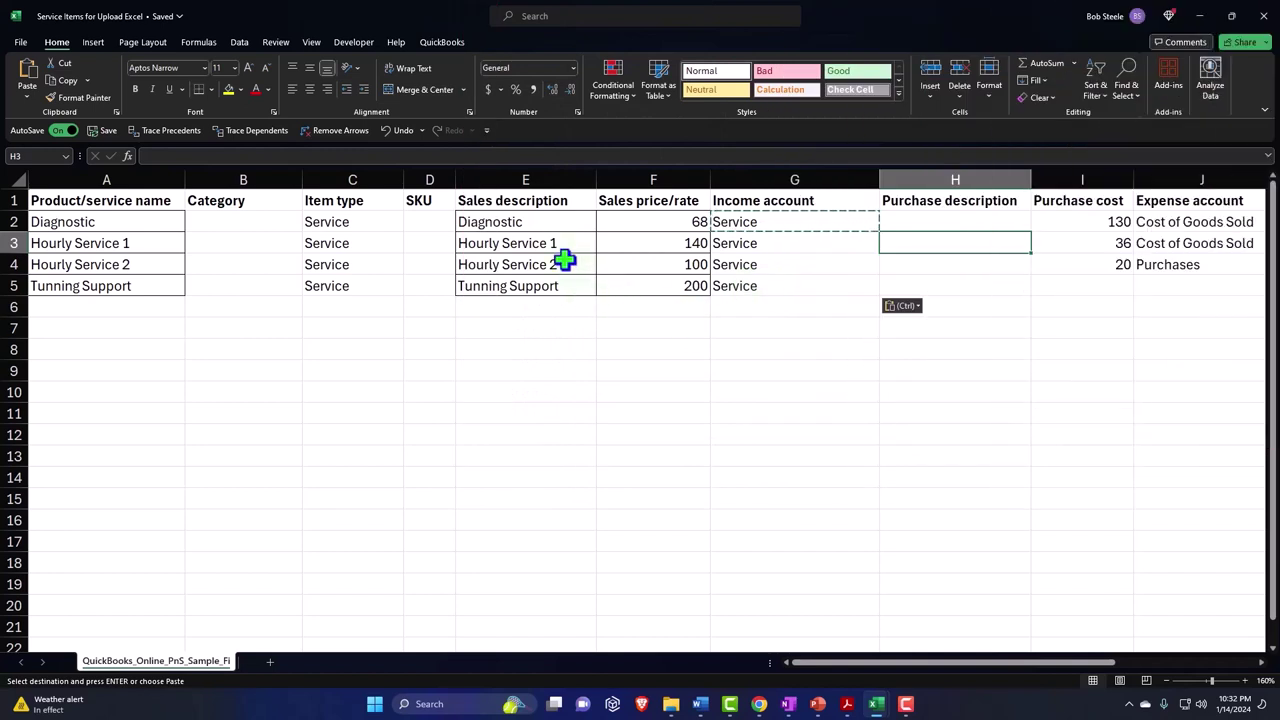
pyautogui.press('Right')
pyautogui.press('Right')
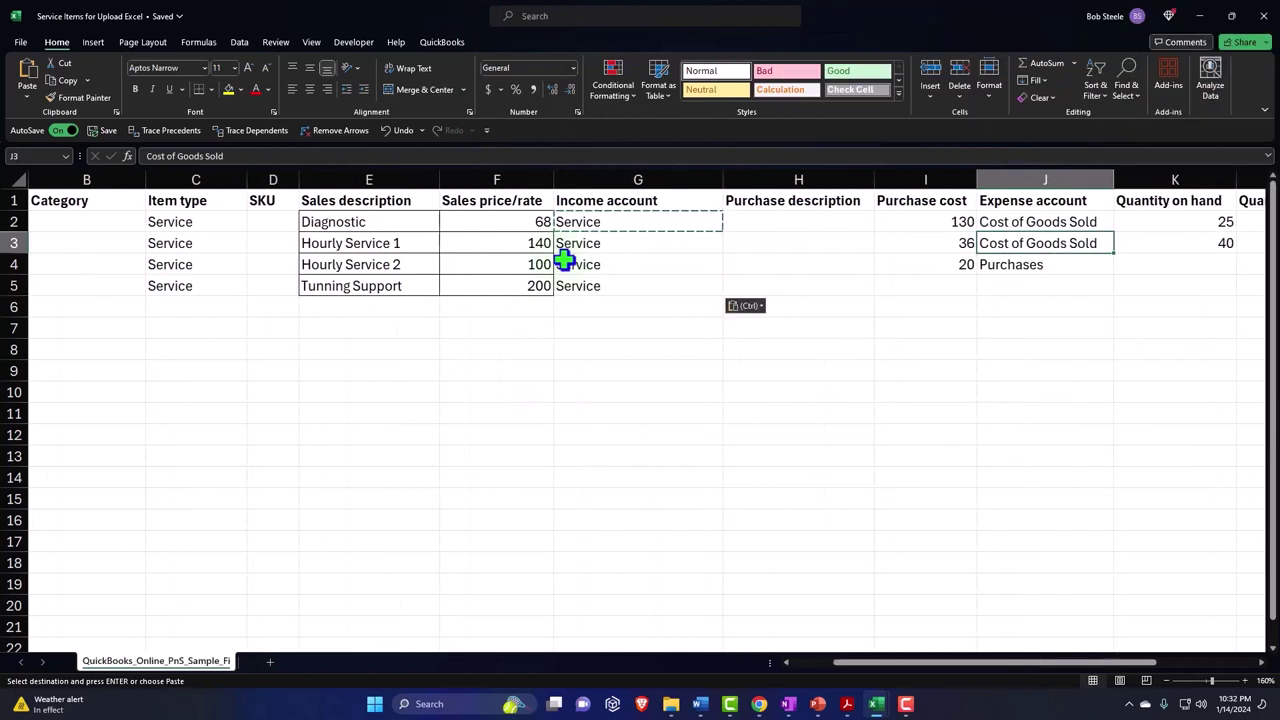
pyautogui.press('Right')
pyautogui.press('Right')
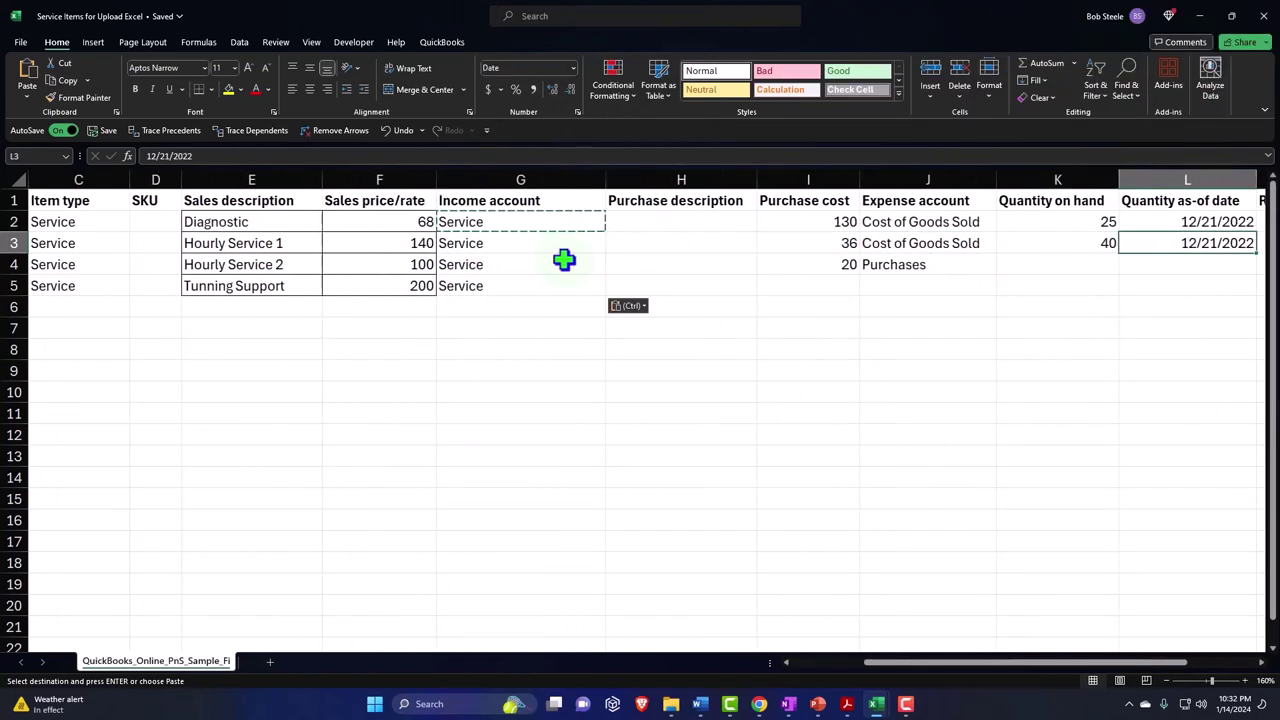
pyautogui.moveTo(825, 228); pyautogui.dragTo(821, 263)
pyautogui.press('Delete')
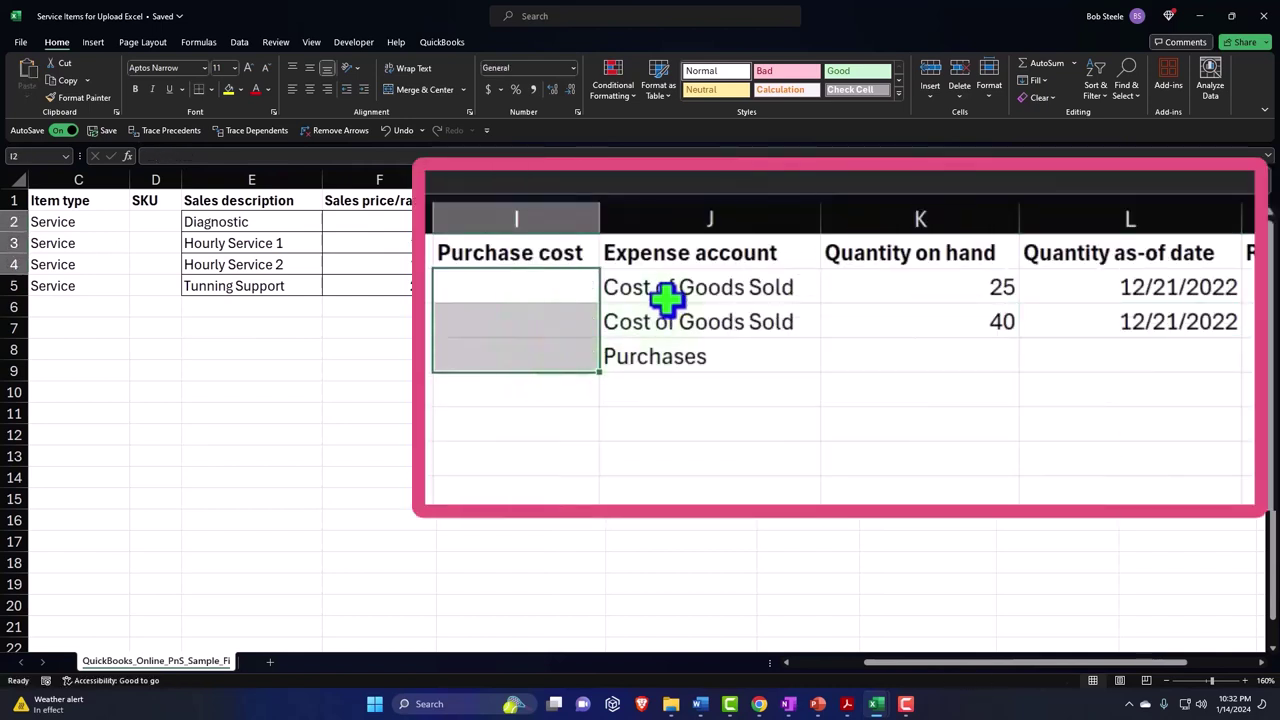
pyautogui.moveTo(666, 289); pyautogui.dragTo(662, 370)
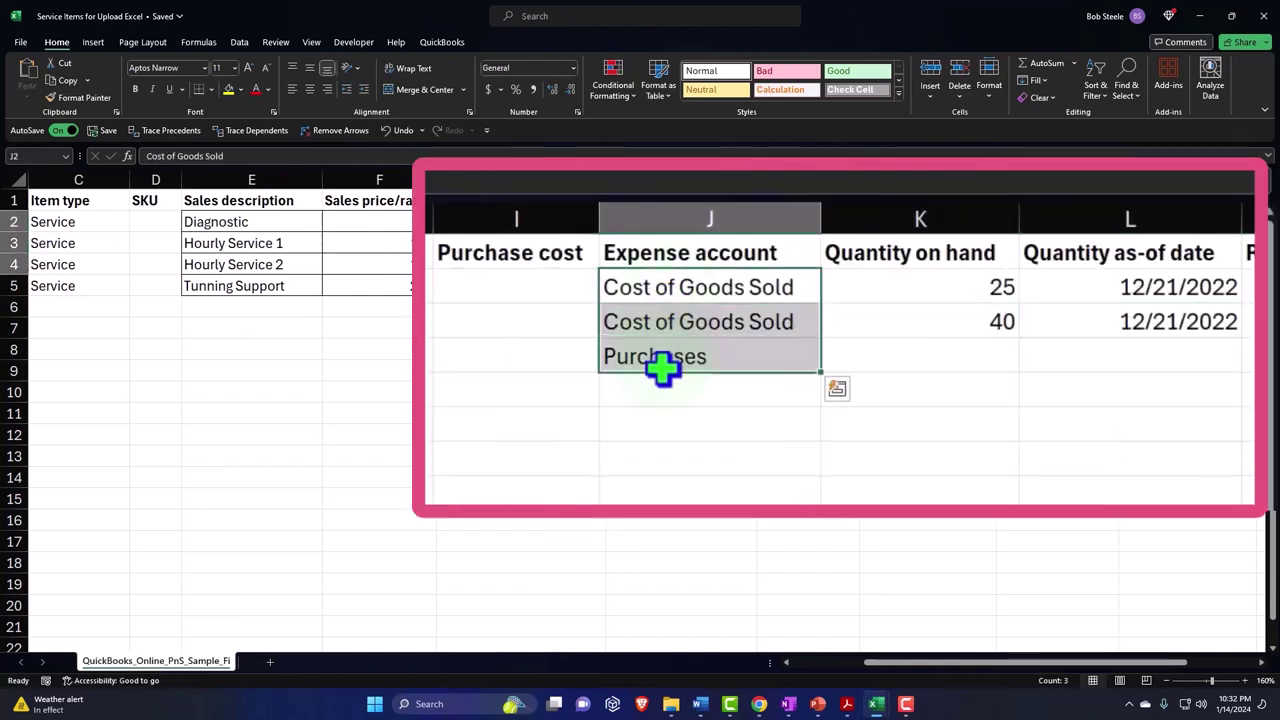
pyautogui.press('Delete')
# Clear the sample quantities on hand in K2:K4 and the sample dates in the Quantity as-of date column
pyautogui.moveTo(920, 292); pyautogui.dragTo(920, 340)
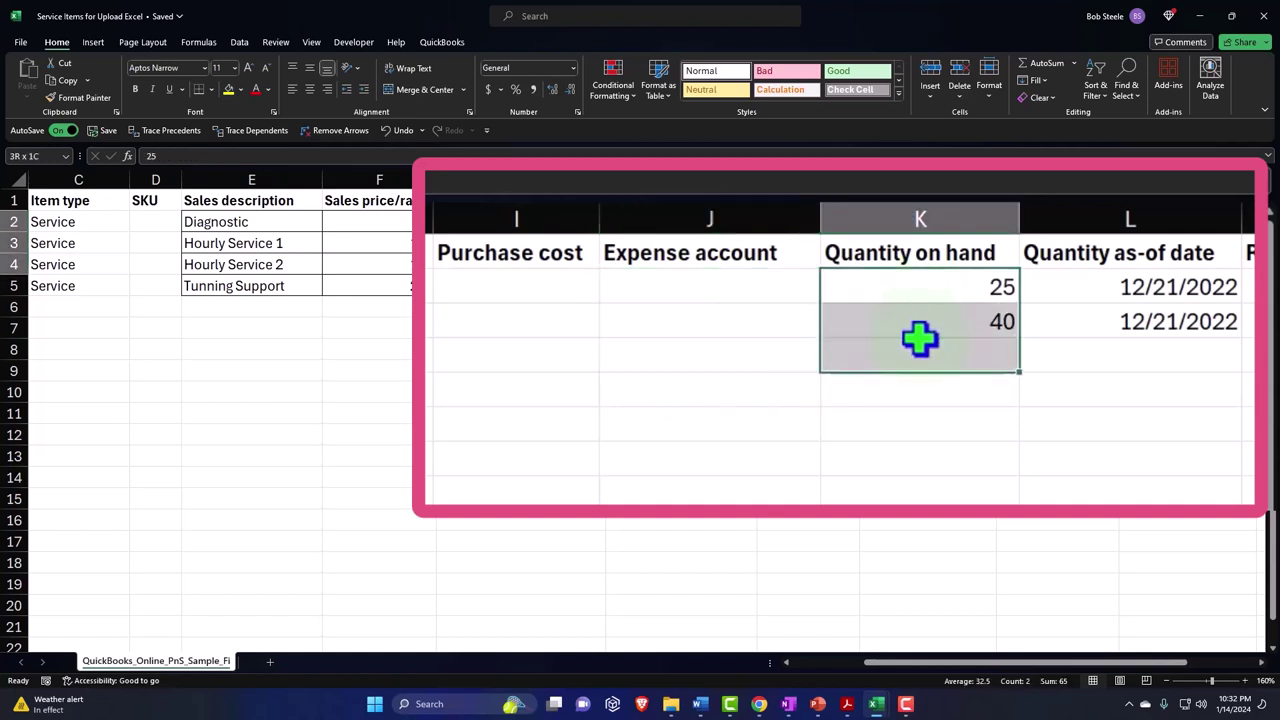
pyautogui.press('Delete')
pyautogui.moveTo(1014, 662); pyautogui.dragTo(1078, 662)
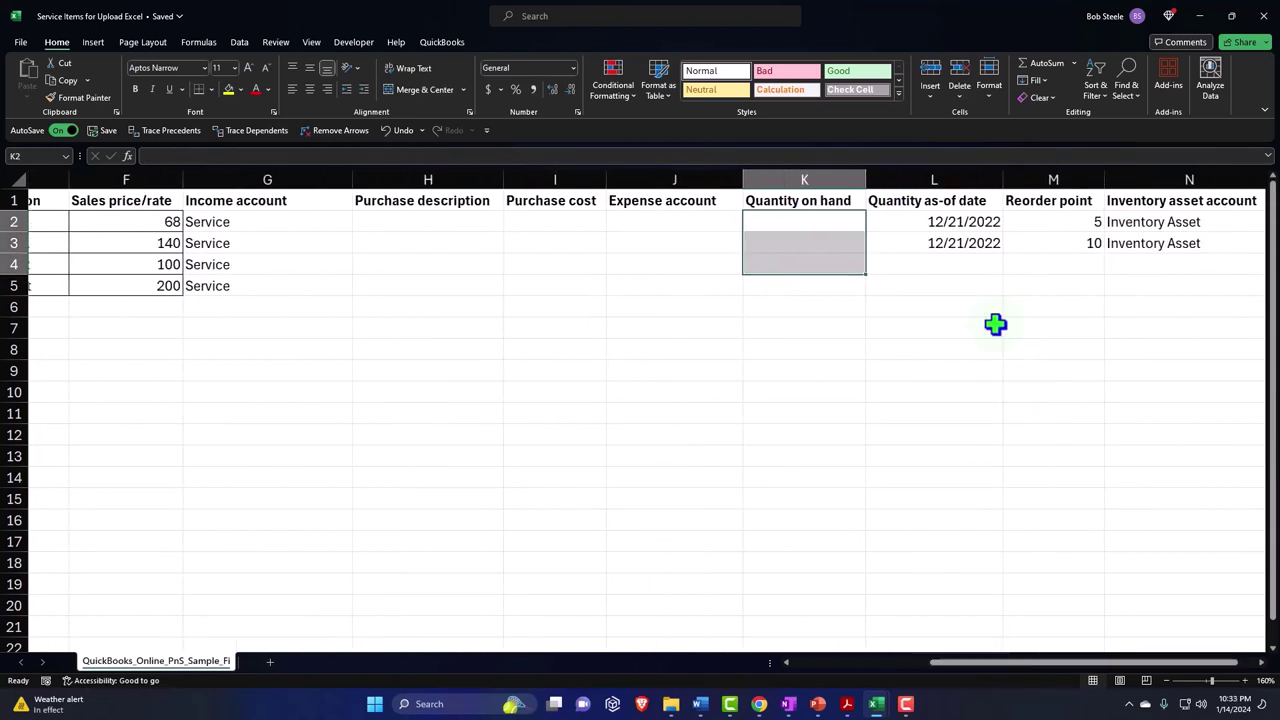
pyautogui.moveTo(948, 228); pyautogui.dragTo(886, 325)
pyautogui.press('Delete')
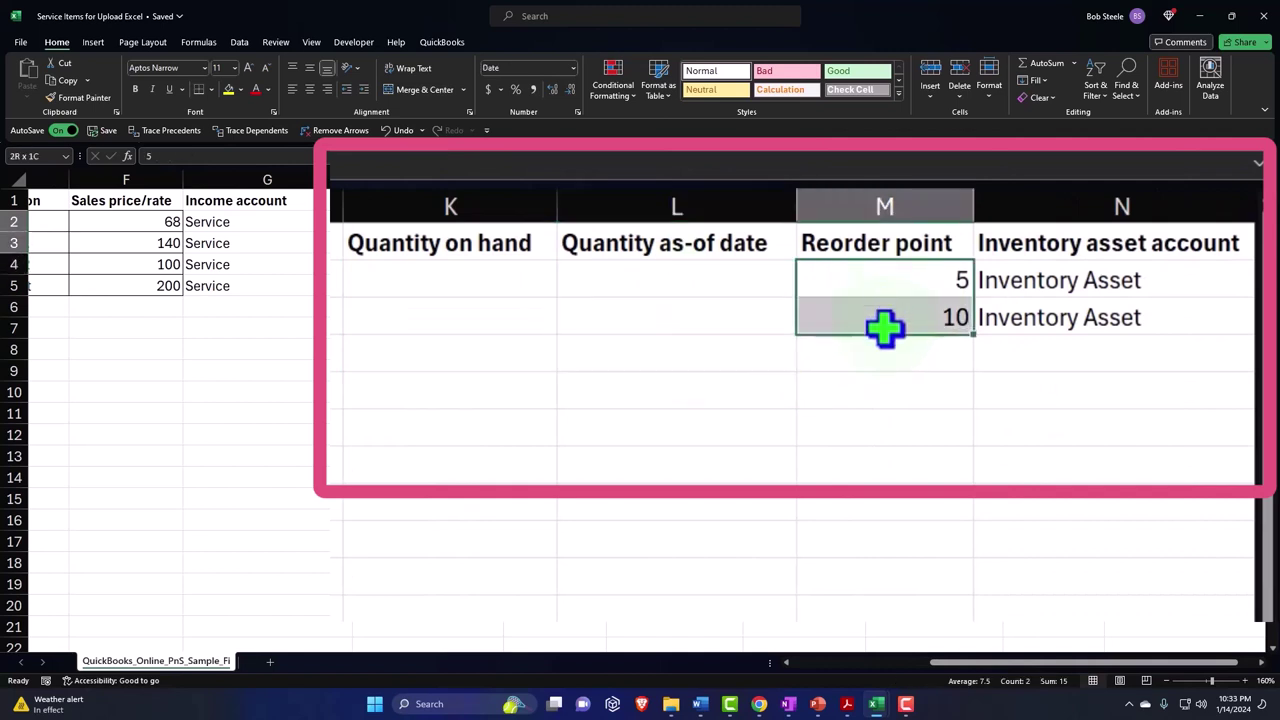
# Clear the sample reorder points in M2:M3 and the inventory asset accounts in N2:N3, and return to column A
pyautogui.press('Delete')
pyautogui.hscroll(1, 1057, 666)
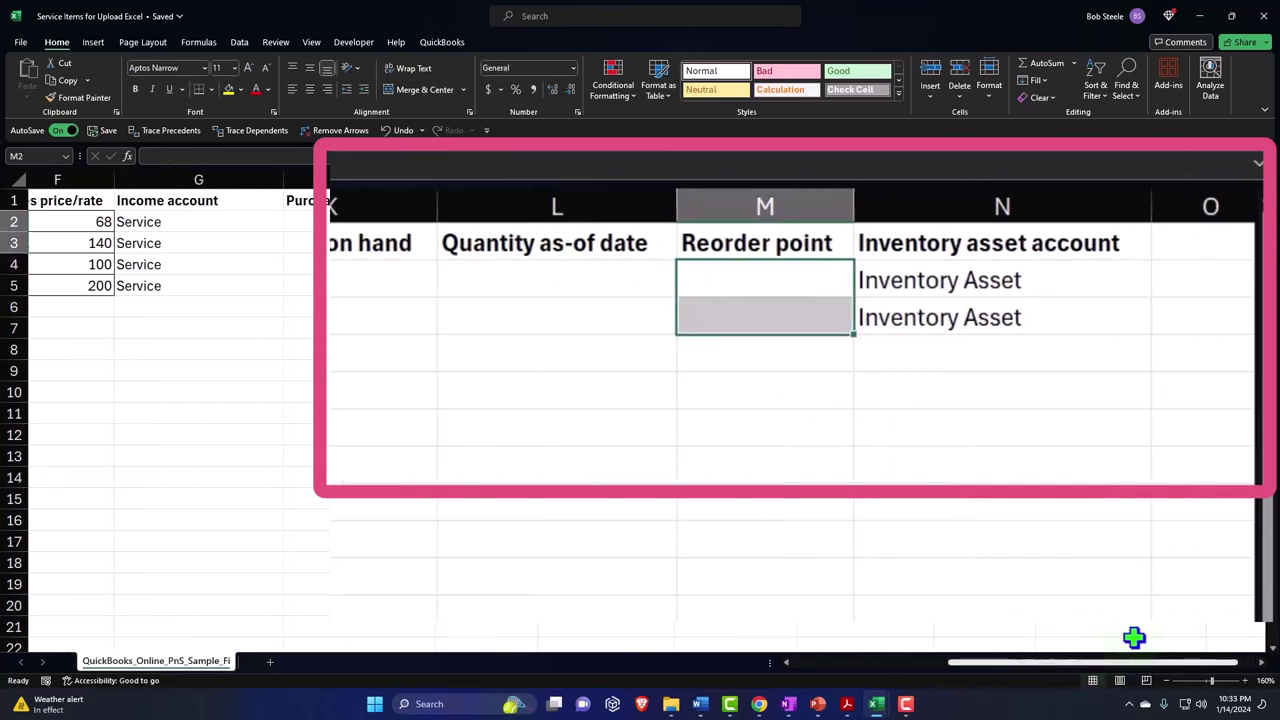
pyautogui.click(950, 290)
pyautogui.moveTo(950, 290); pyautogui.dragTo(946, 317)
pyautogui.press('Delete')
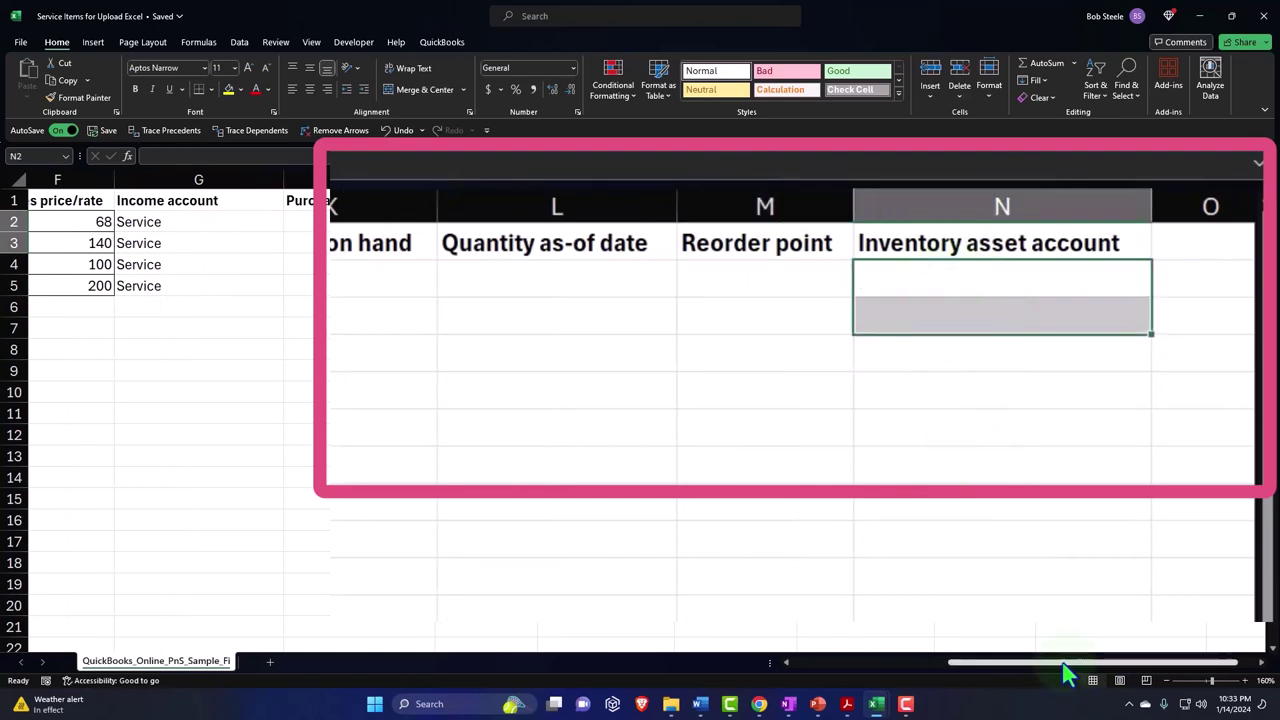
pyautogui.moveTo(1070, 670); pyautogui.dragTo(794, 670)
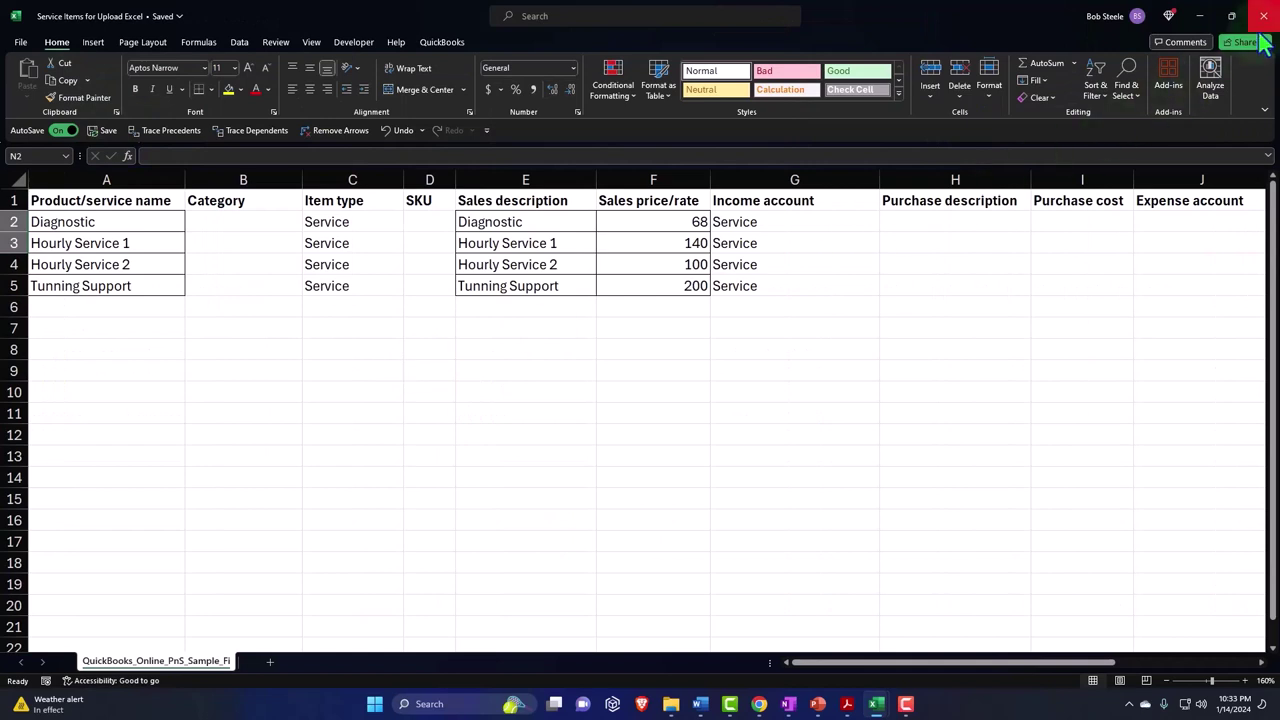
pyautogui.click(925, 206)
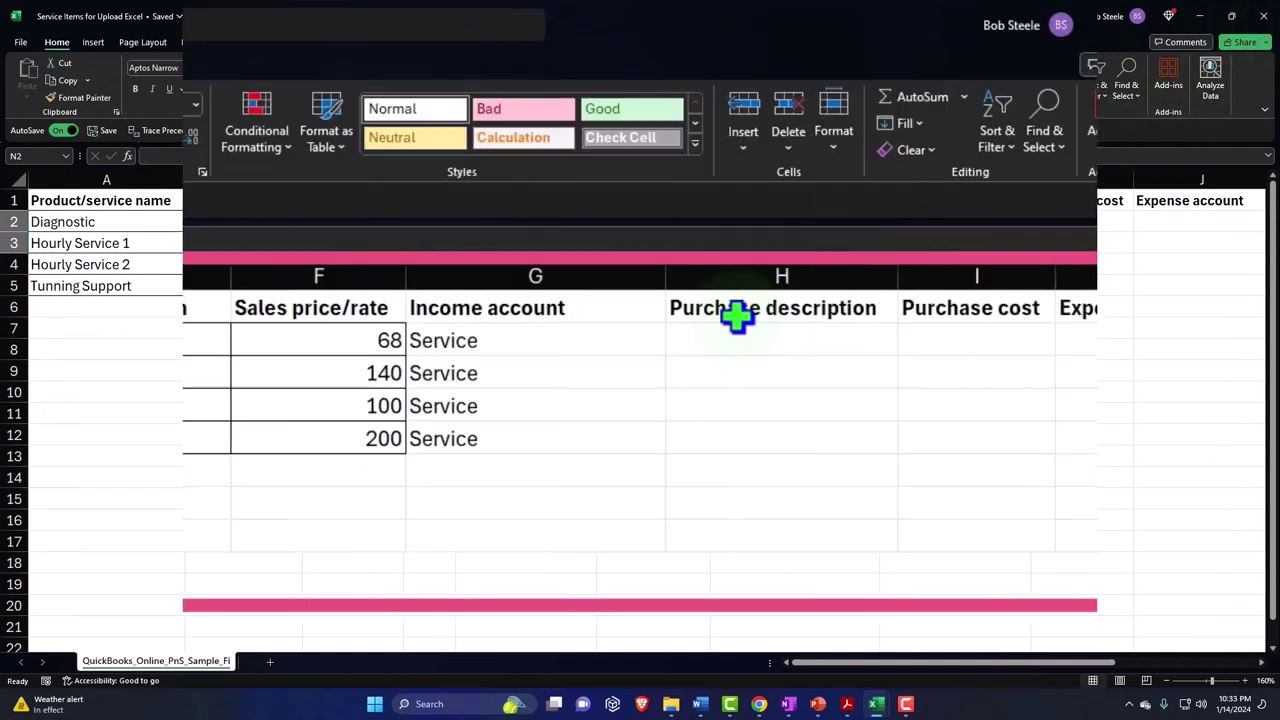
pyautogui.click(620, 316)
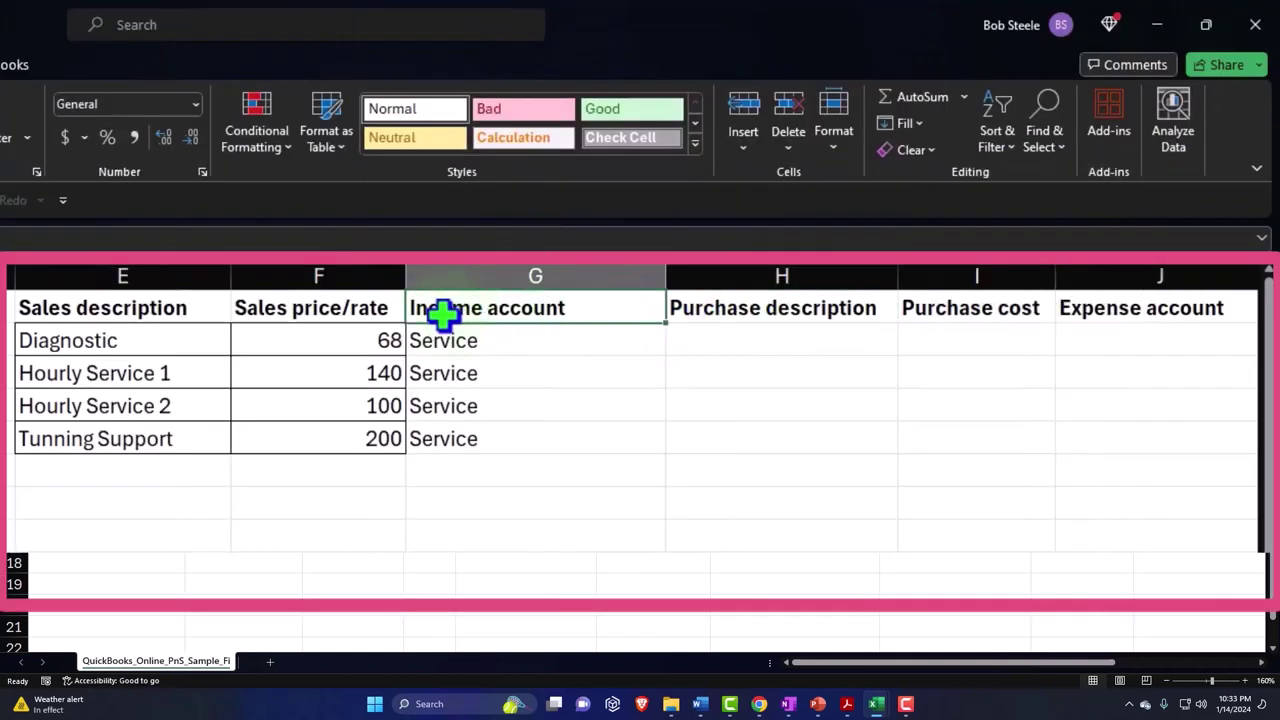
pyautogui.click(320, 316)
pyautogui.click(130, 372)
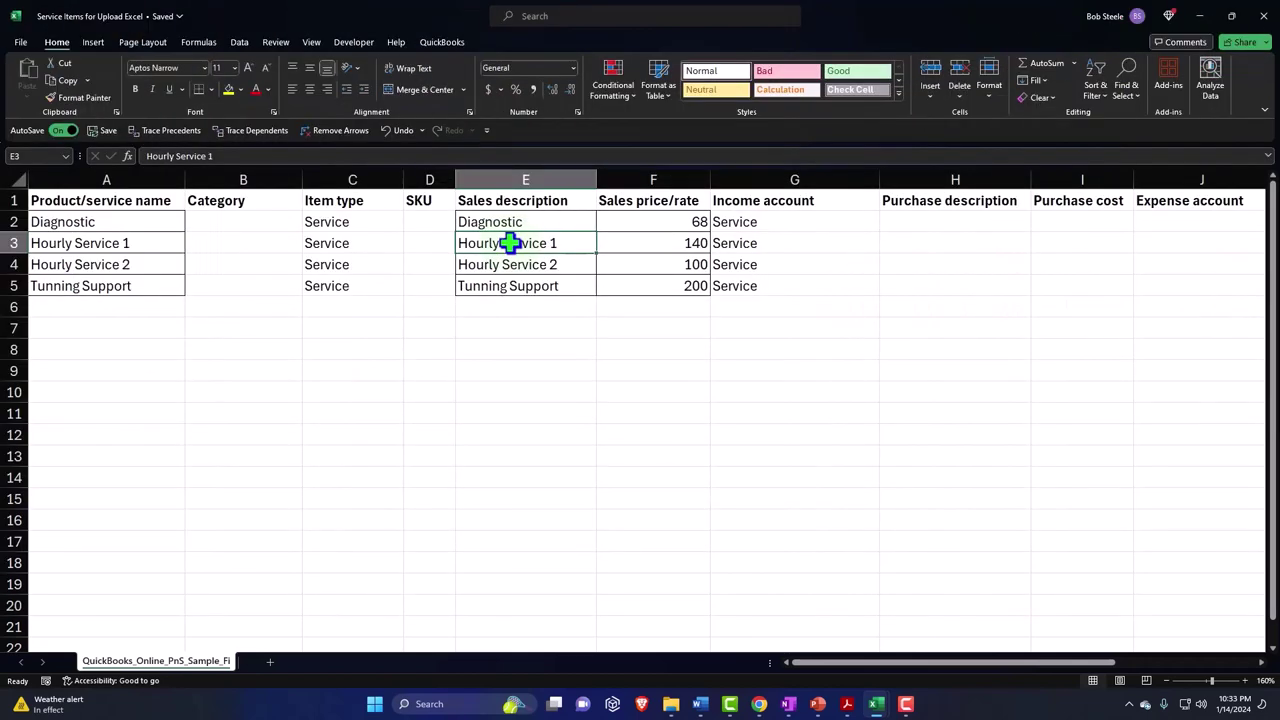
# Start saving a copy of the workbook in the 2 New Company folder with CSV (Comma delimited) as the file type
pyautogui.click(20, 44)
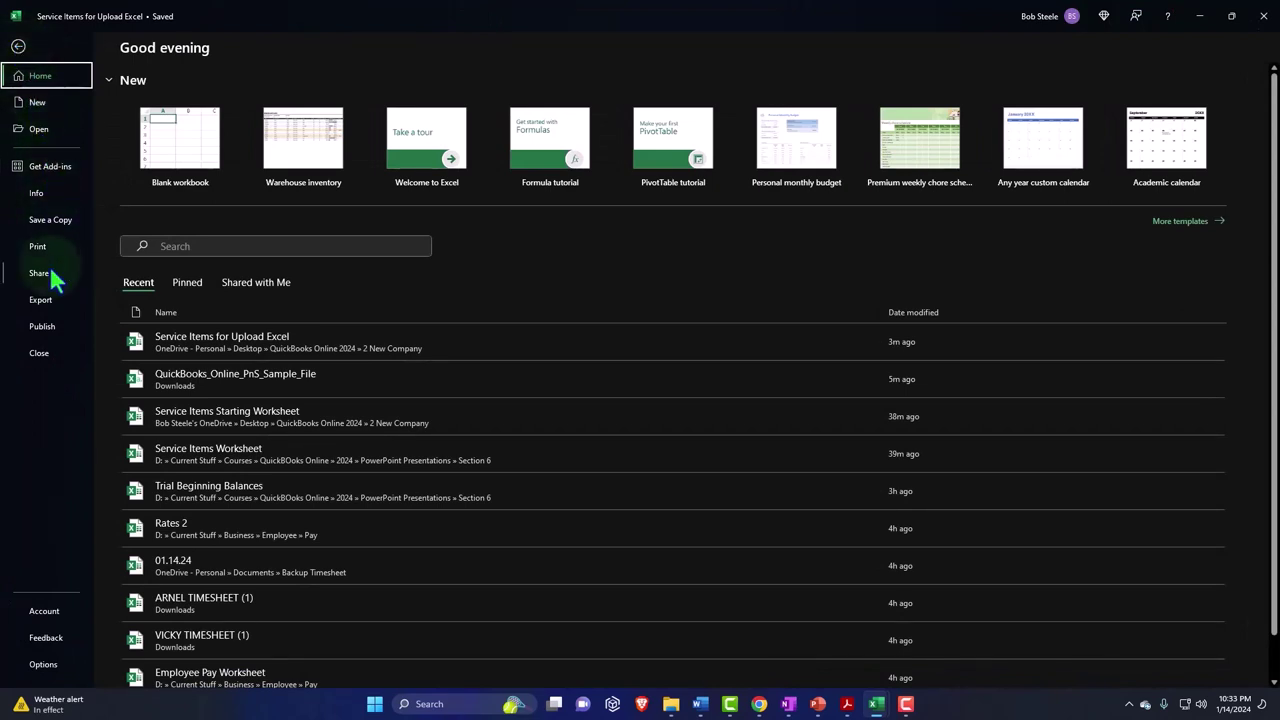
pyautogui.click(53, 221)
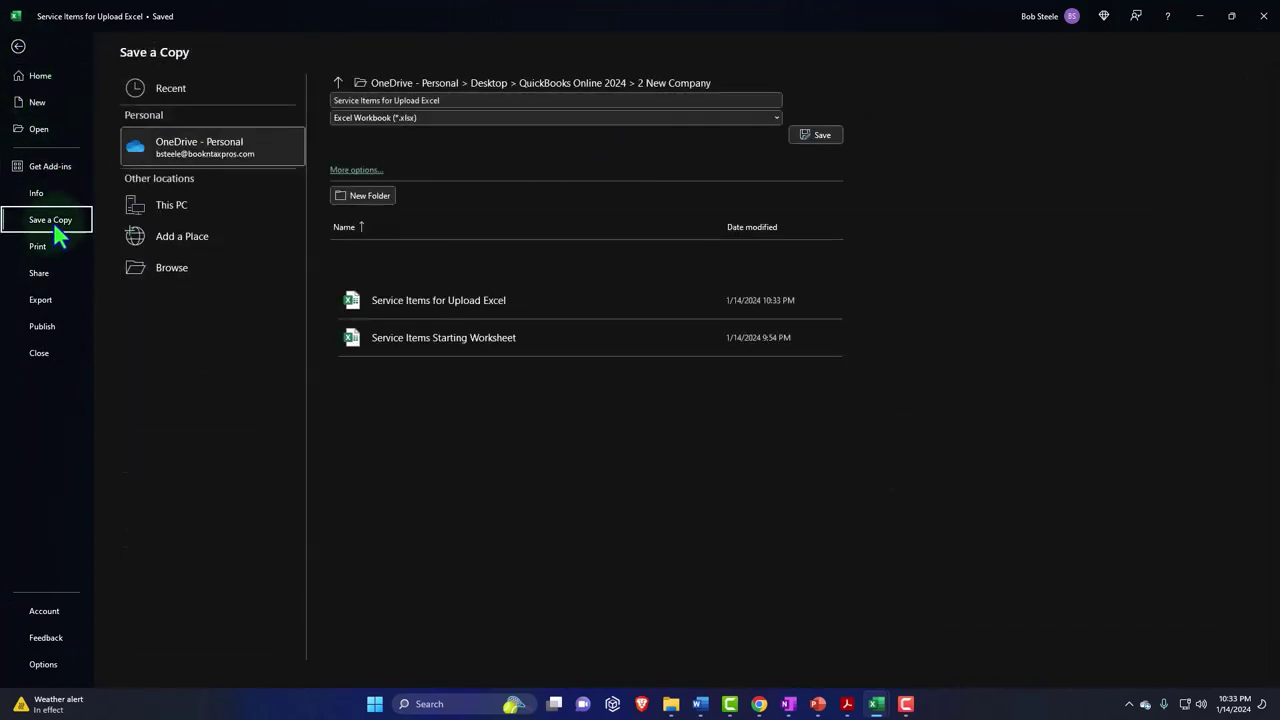
pyautogui.click(182, 271)
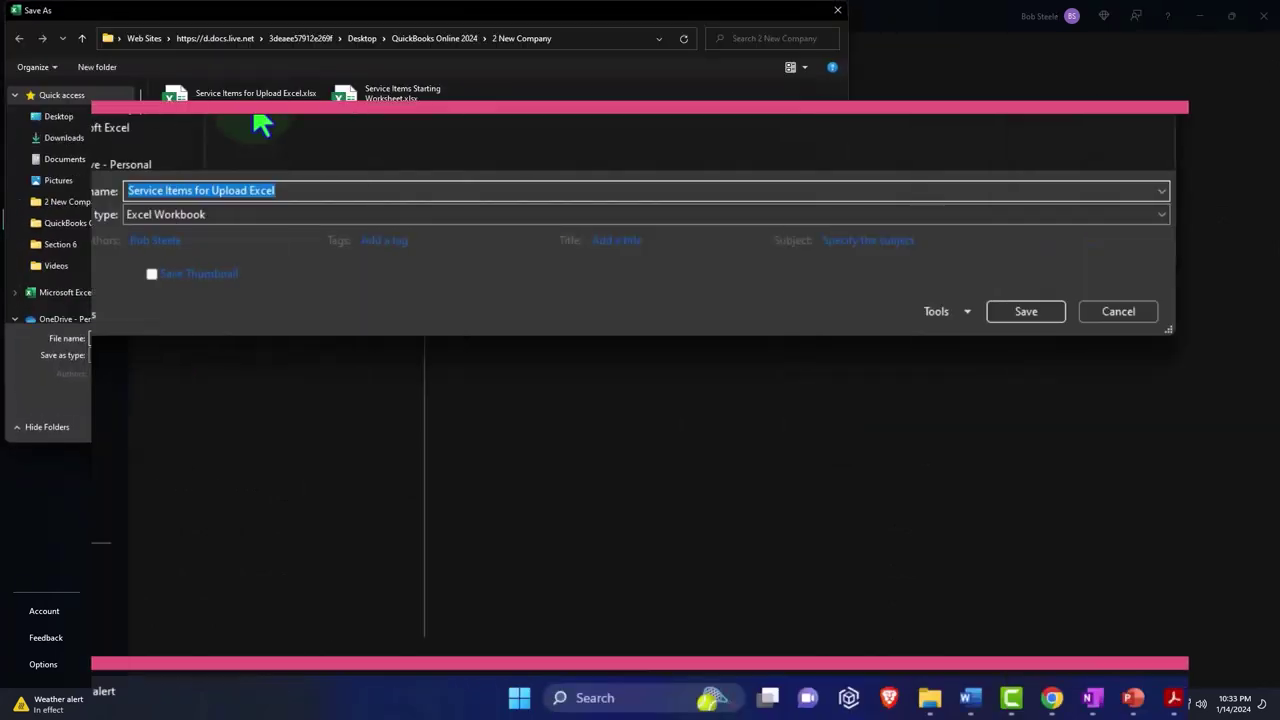
pyautogui.click(189, 355)
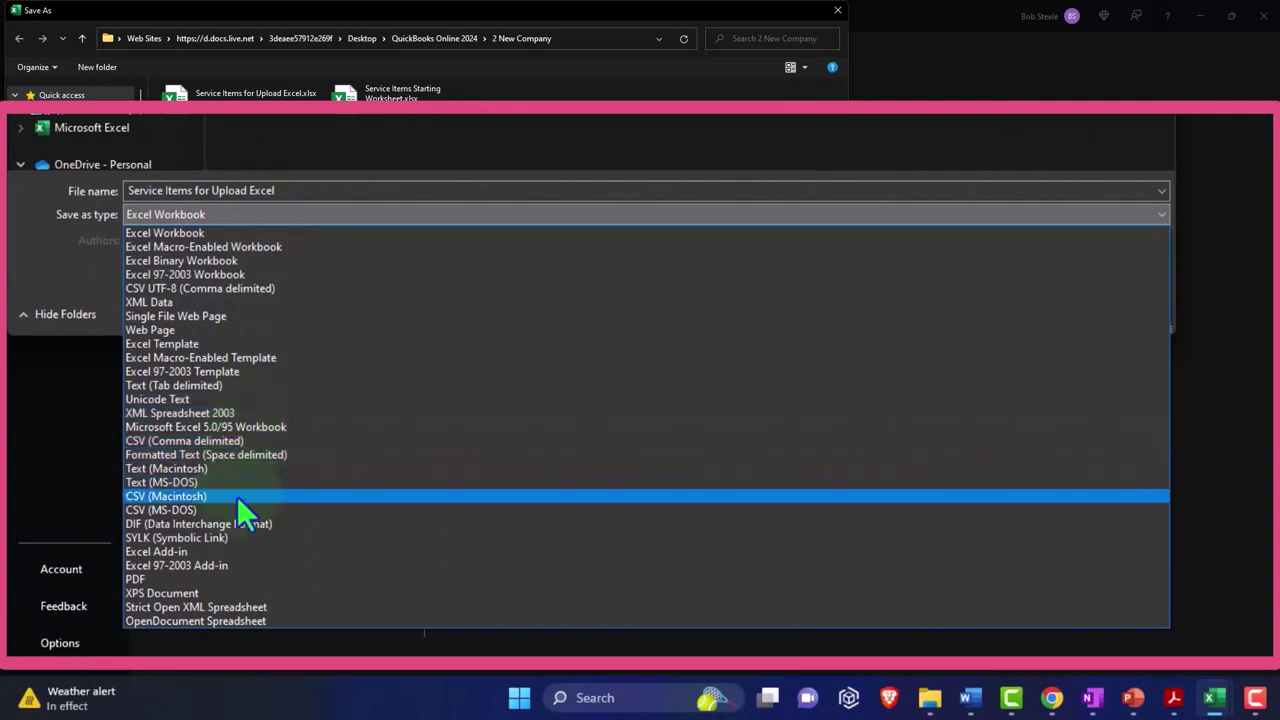
pyautogui.click(250, 444)
# Name the copy Service Items for Upload CSV and save it
pyautogui.click(301, 191)
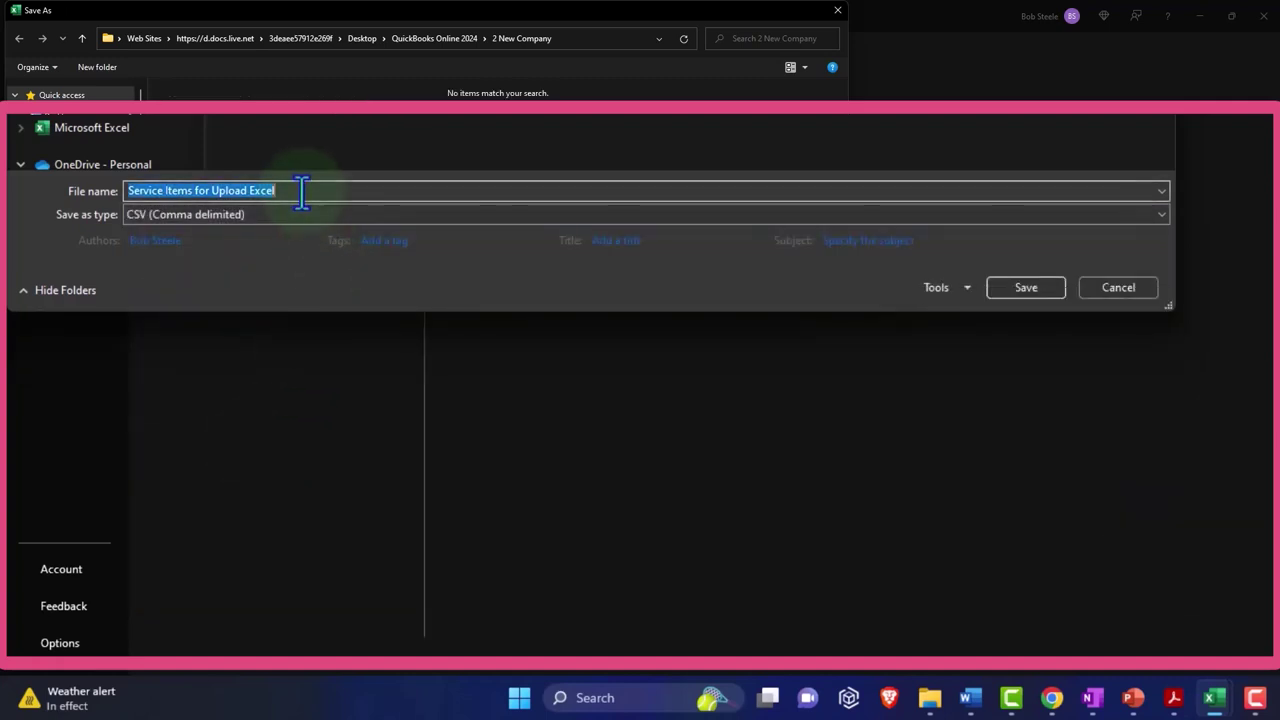
pyautogui.click(301, 191)
pyautogui.press('BackSpace')
pyautogui.press('BackSpace')
pyautogui.press('BackSpace')
pyautogui.press('BackSpace')
pyautogui.press('BackSpace')
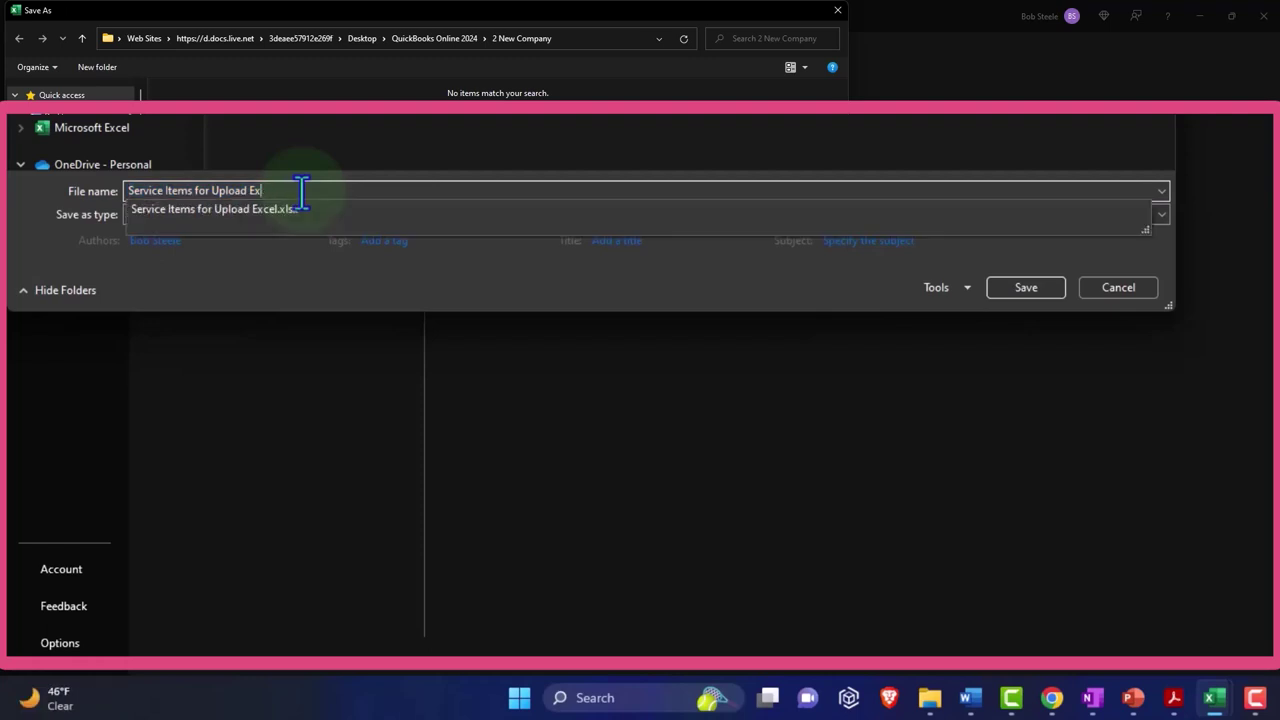
pyautogui.write('CSV')
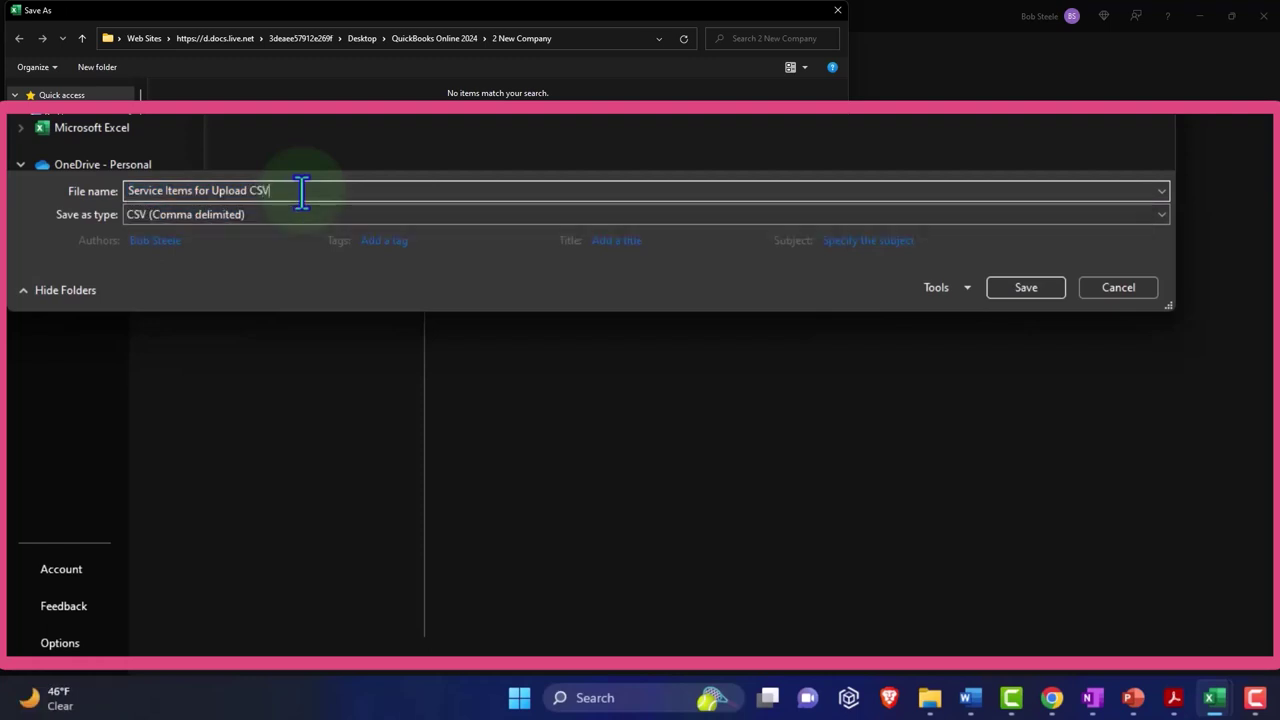
pyautogui.click(1046, 283)
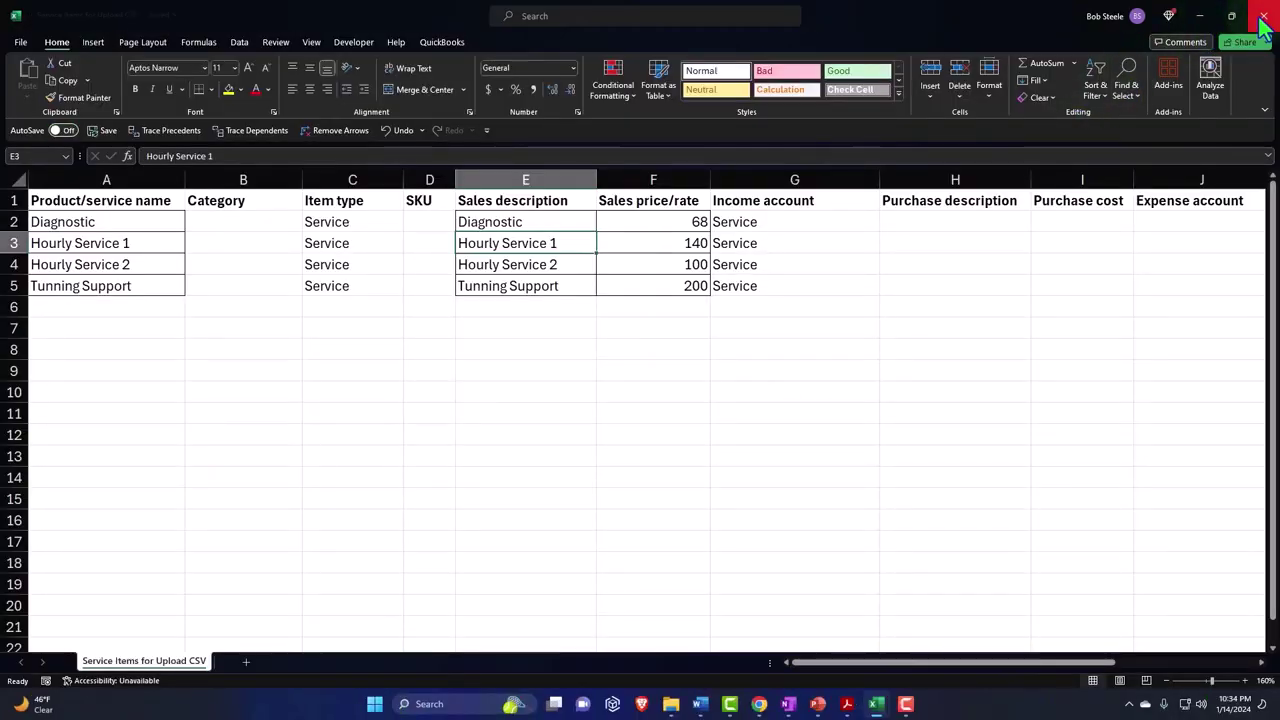
# Close the Import Products and Services dialog in QuickBooks Online and minimize the open windows to reach the desktop
pyautogui.click(1200, 16)
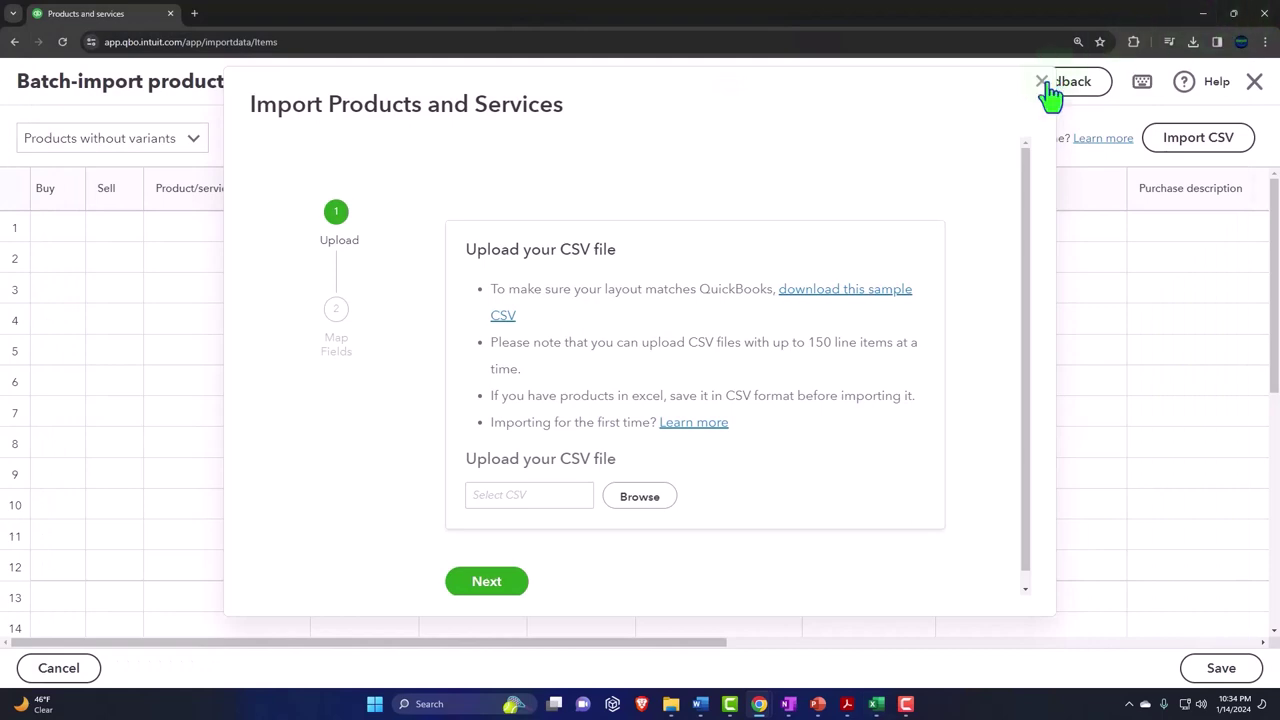
pyautogui.click(1043, 84)
pyautogui.click(1202, 14)
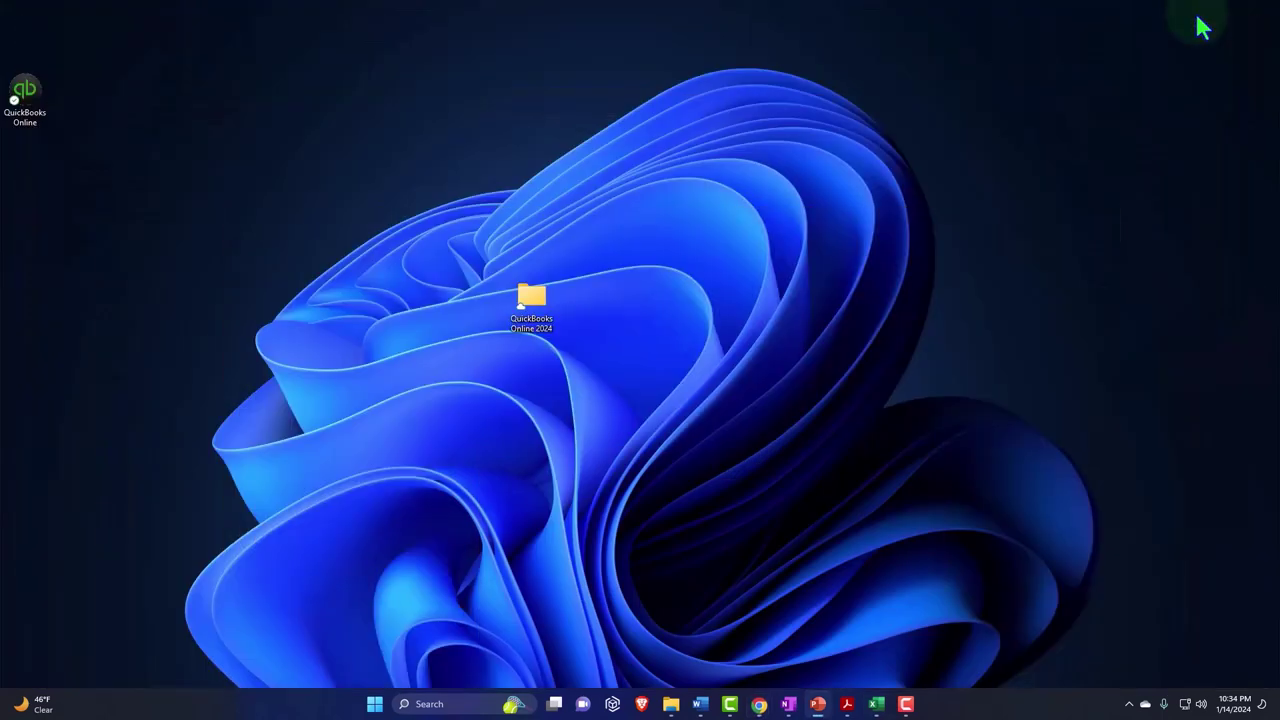
# Open the 2 New Company folder inside the desktop's QuickBooks Online 2024 folder and show its files as large icons
pyautogui.doubleClick(544, 300)
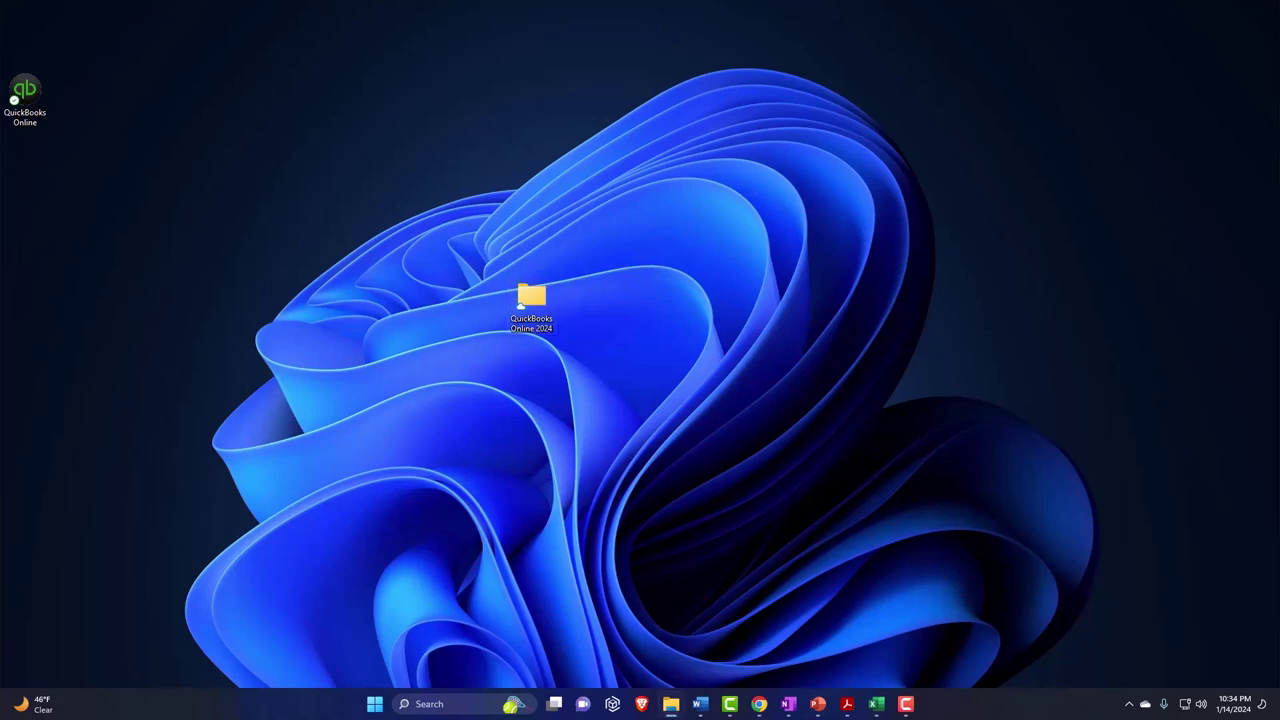
pyautogui.moveTo(1008, 251); pyautogui.dragTo(534, 8)
pyautogui.click(451, 230)
pyautogui.doubleClick(451, 230)
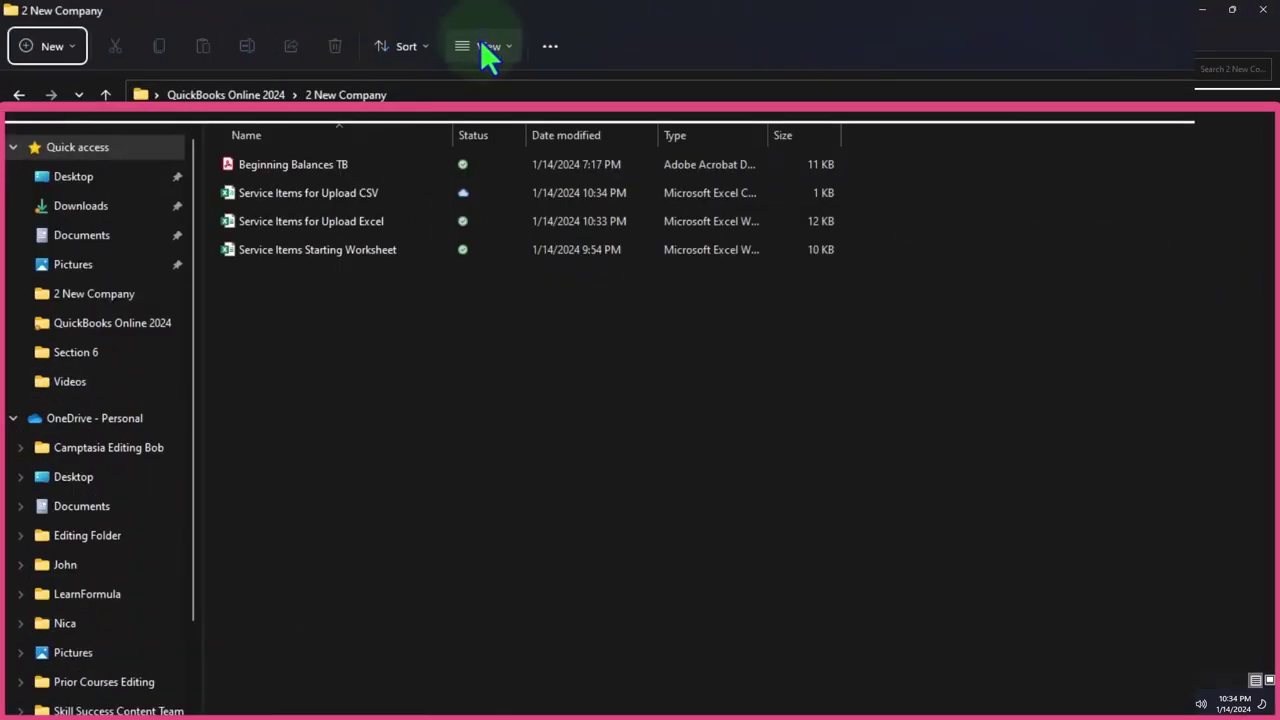
pyautogui.click(481, 47)
pyautogui.click(486, 91)
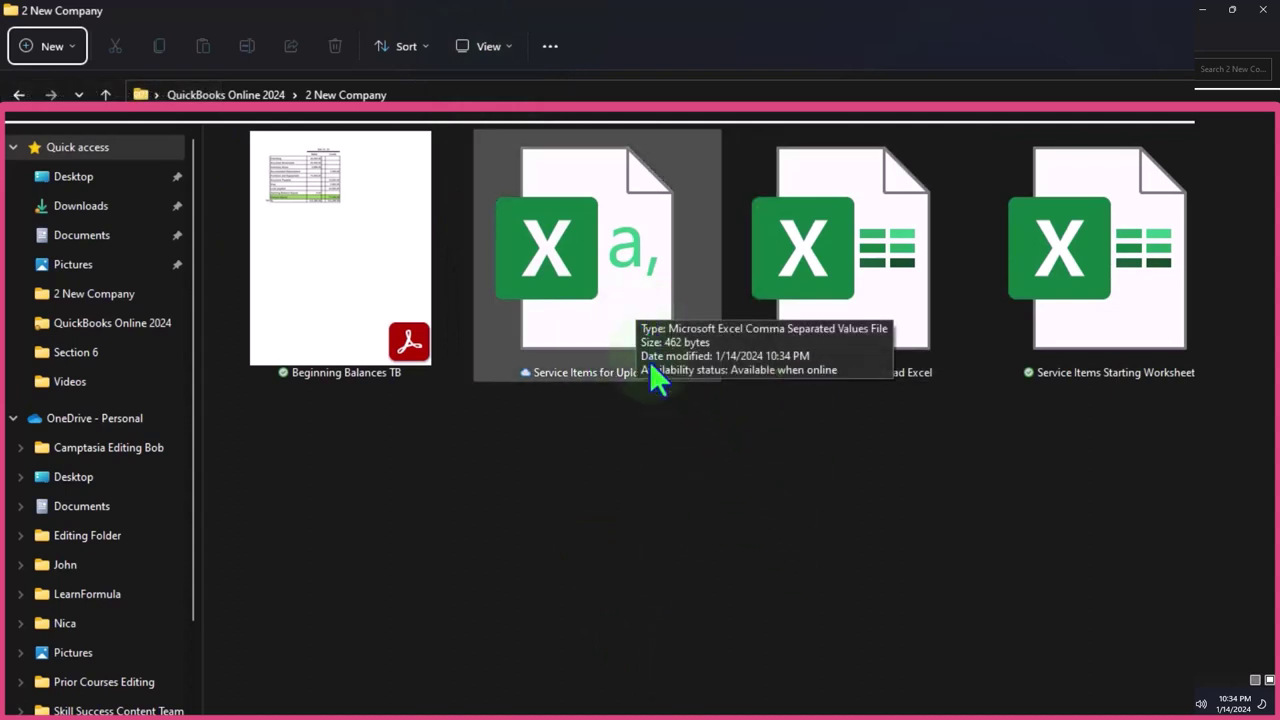
# Check the file type of Service Items for Upload CSV in its properties, and close them
pyautogui.click(612, 295)
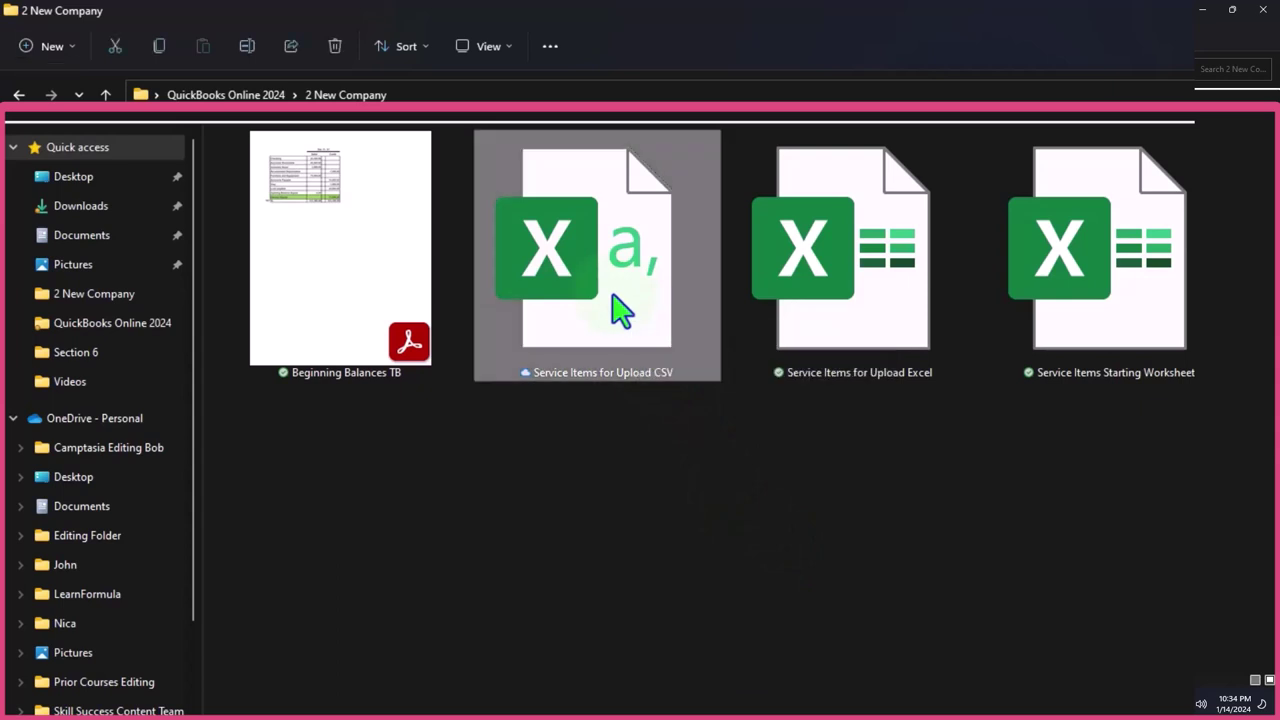
pyautogui.rightClick(620, 310)
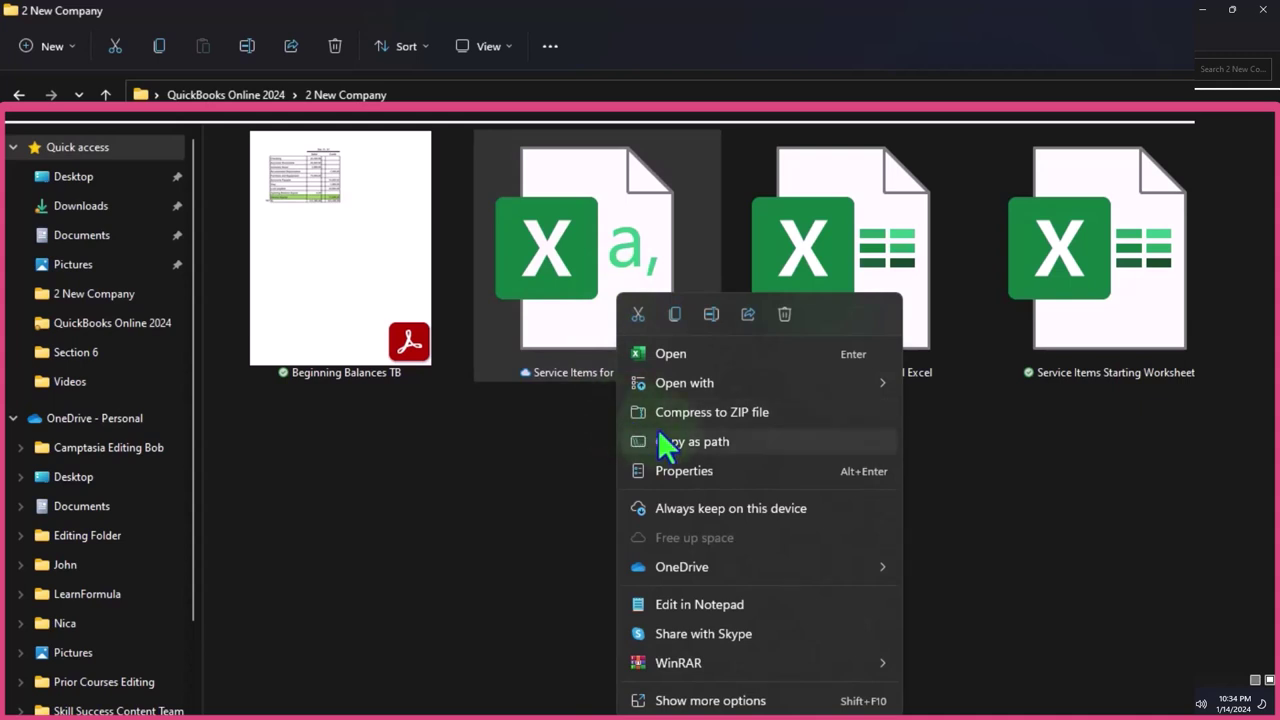
pyautogui.click(717, 470)
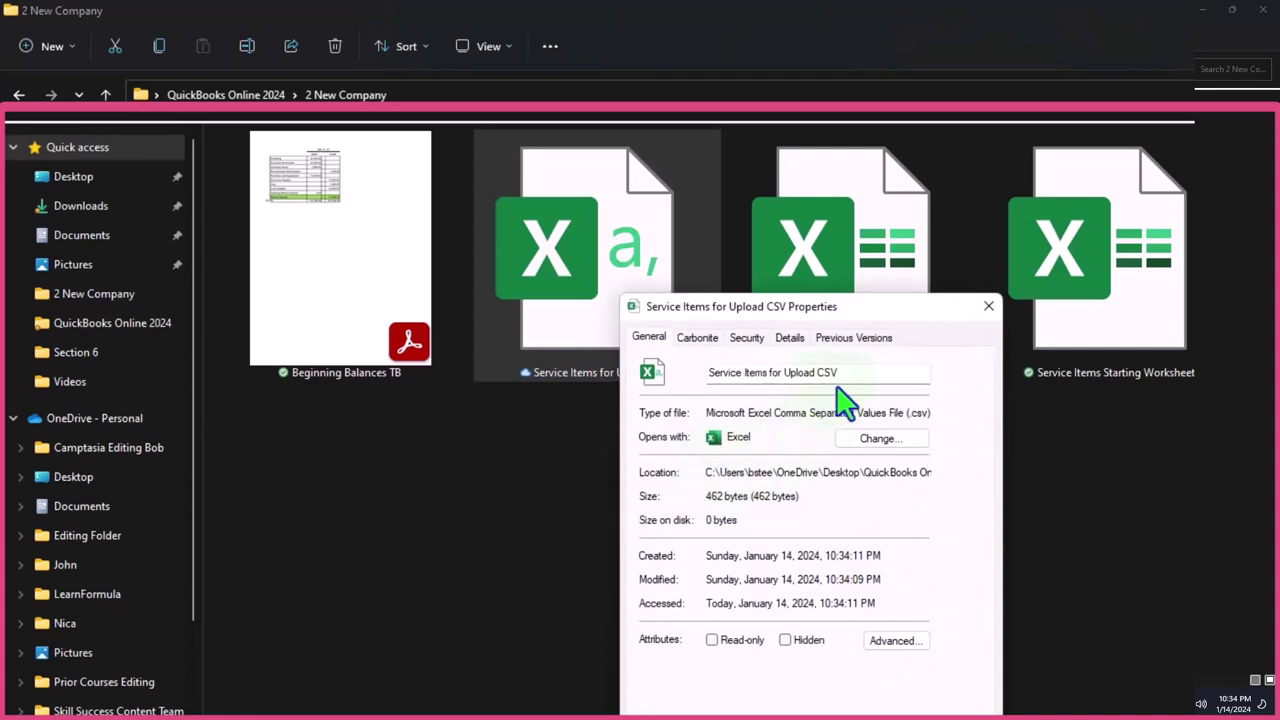
pyautogui.click(988, 306)
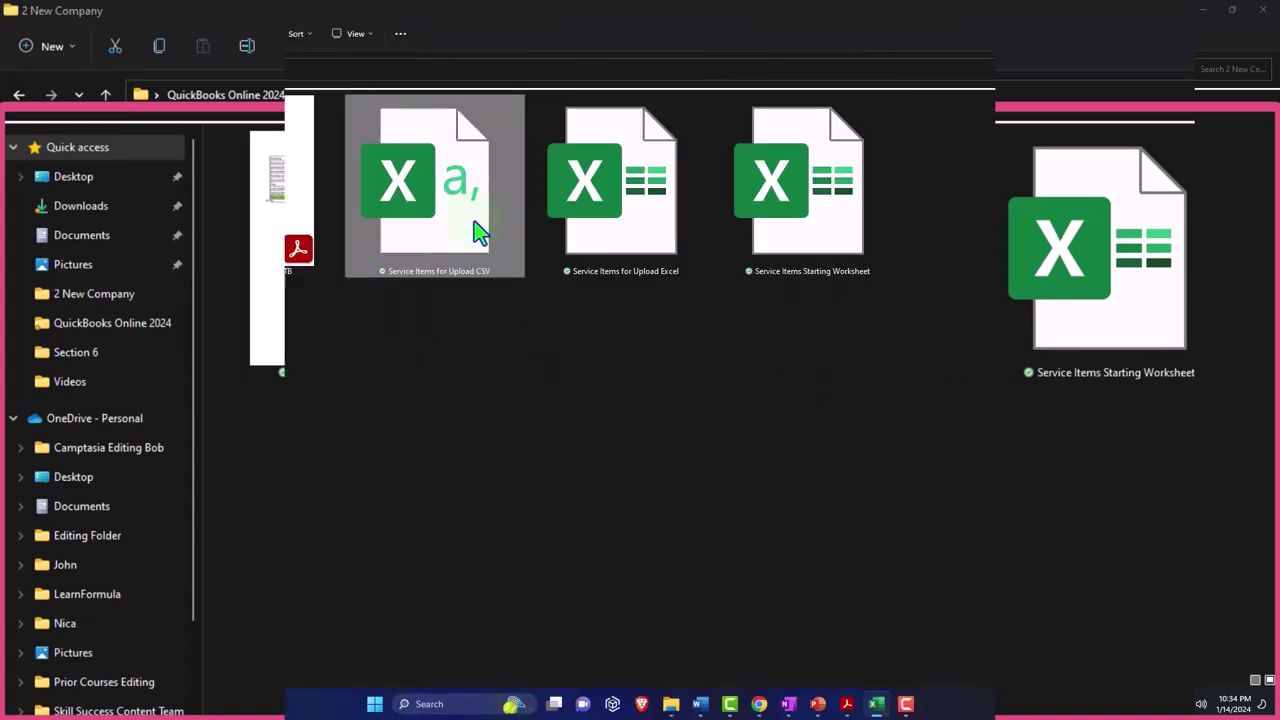
# Open Service Items for Upload CSV in Excel and inspect its headings and service item rows
pyautogui.doubleClick(478, 232)
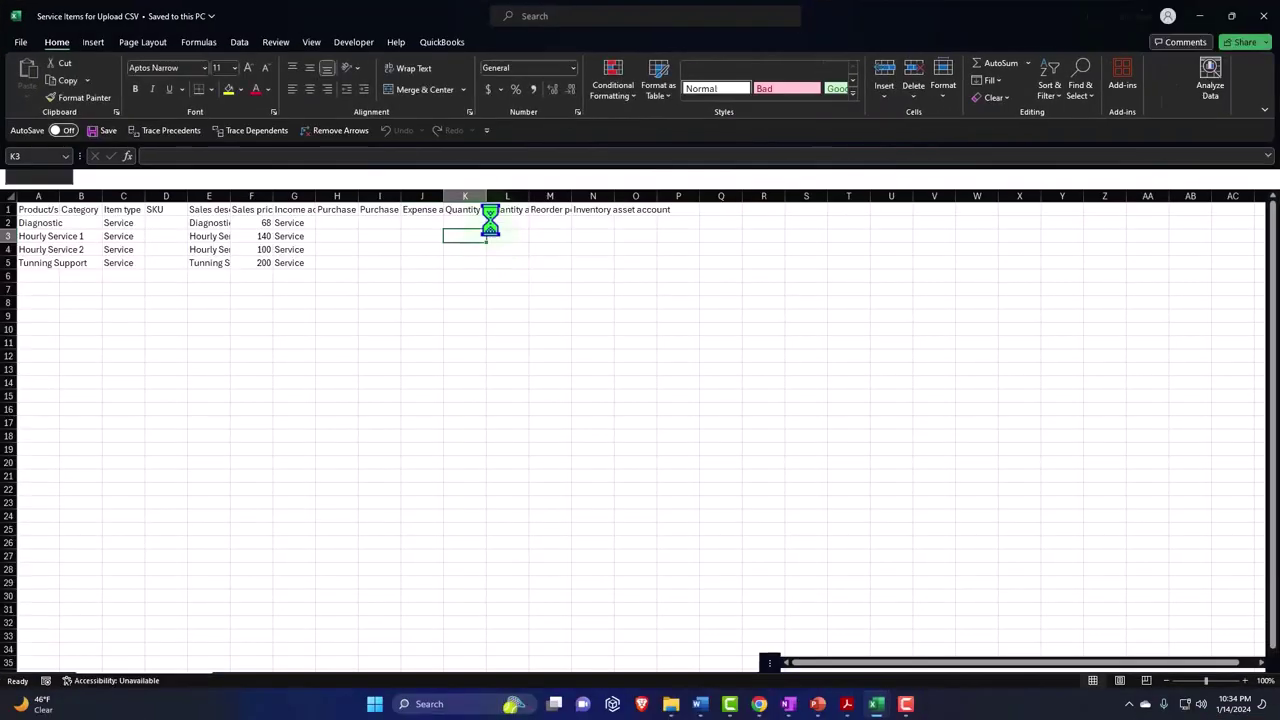
pyautogui.click(353, 312)
pyautogui.click(446, 151)
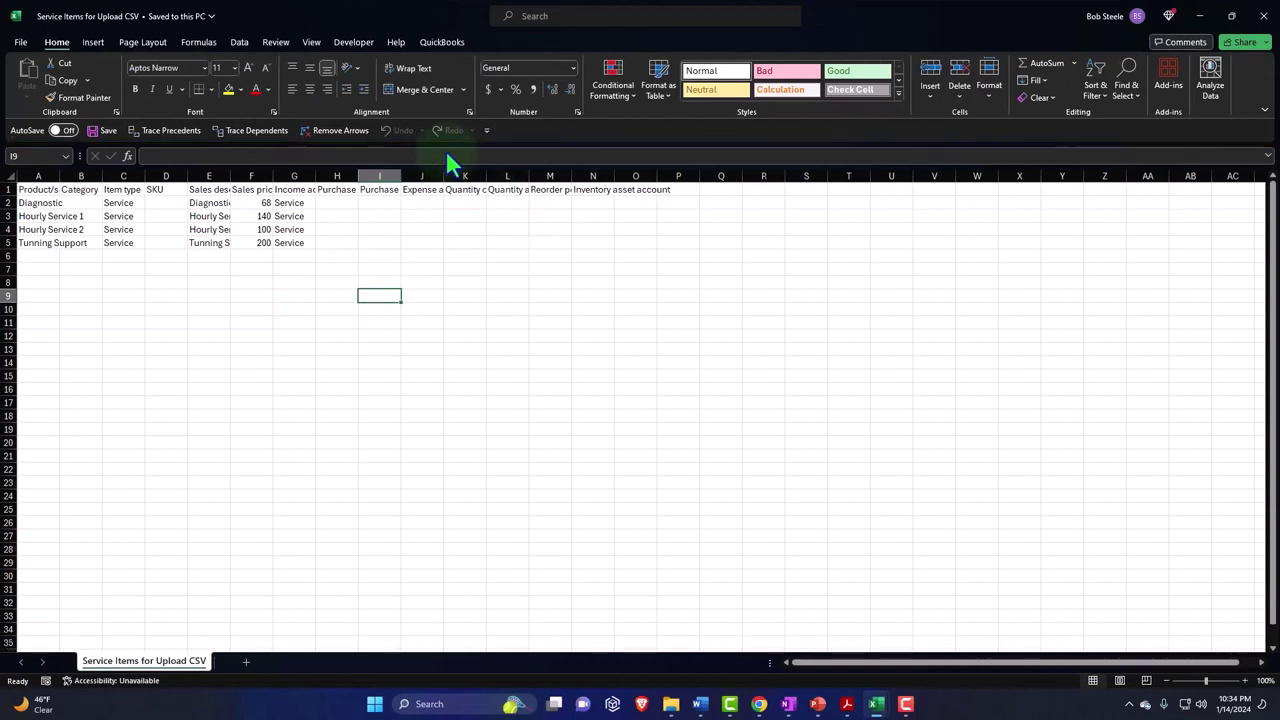
pyautogui.click(148, 317)
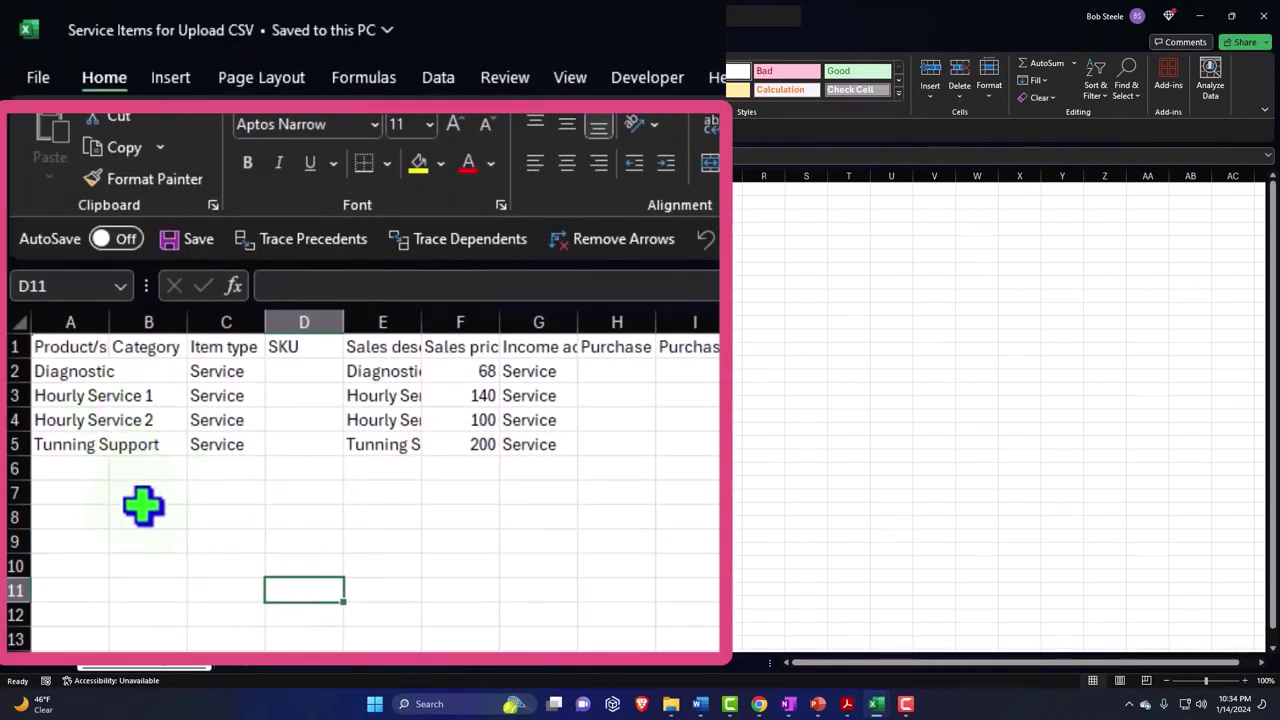
pyautogui.click(138, 349)
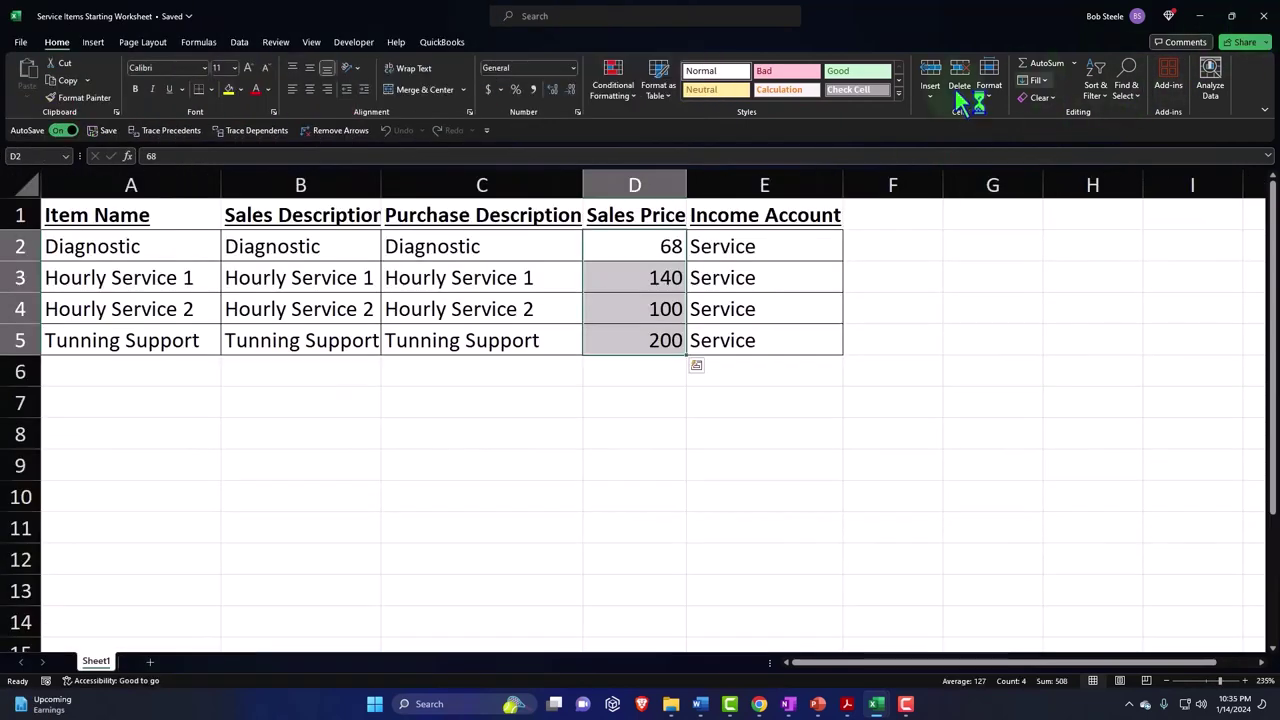
# Close the Service Items Starting Worksheet workbook and dismiss the OneDrive folder backup window
pyautogui.click(1124, 298)
pyautogui.click(1268, 20)
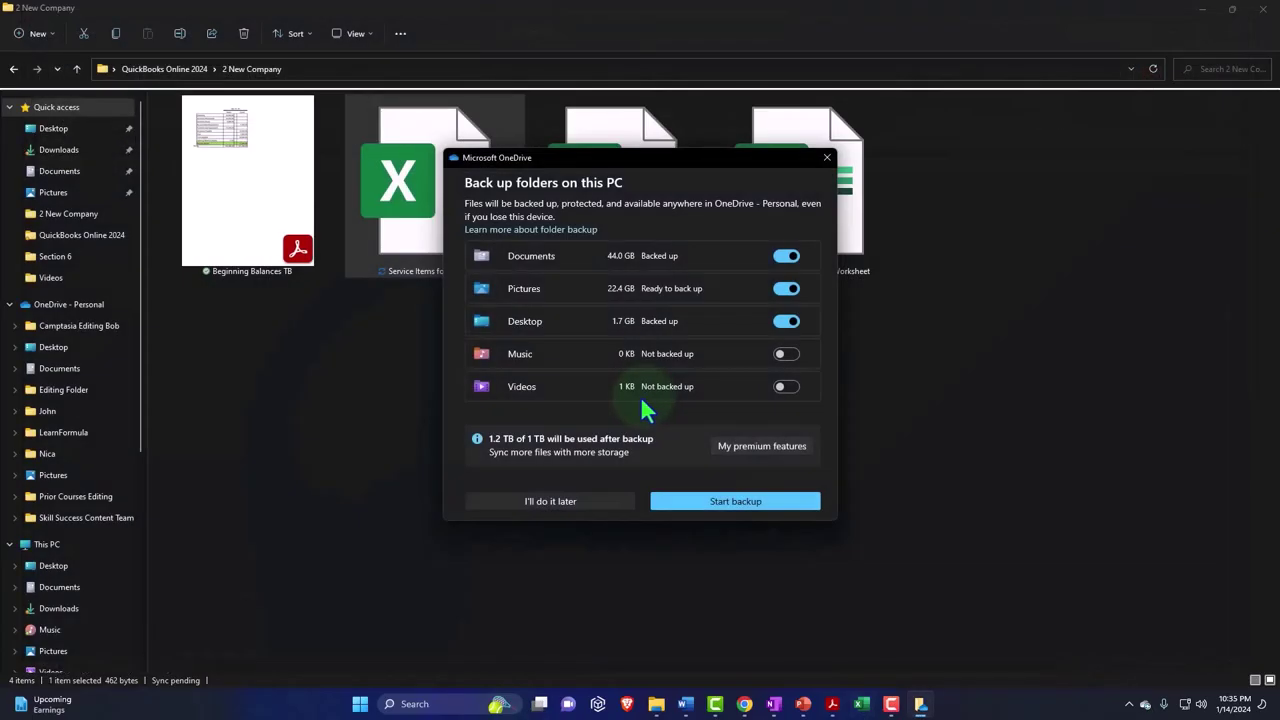
pyautogui.click(828, 156)
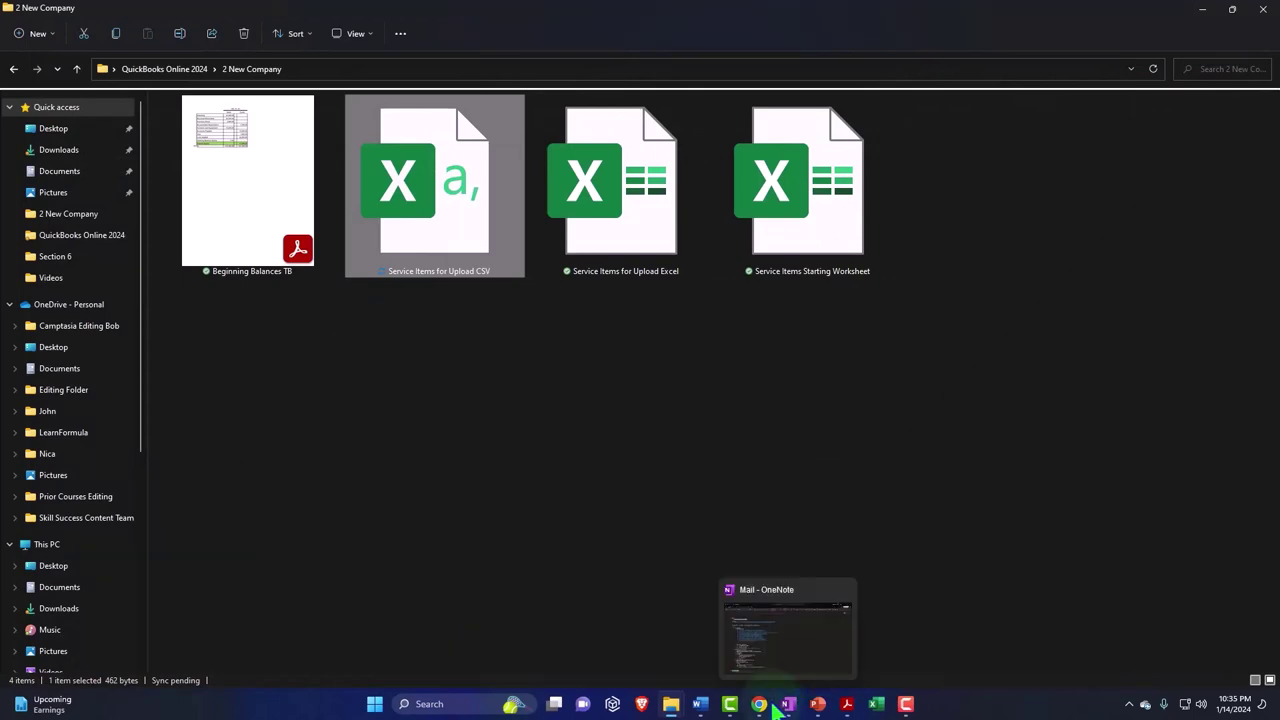
# Switch to QuickBooks Online, select Service Items for Upload CSV for the products and services import, and continue to the field mapping
pyautogui.moveTo(759, 704)
pyautogui.click(785, 648)
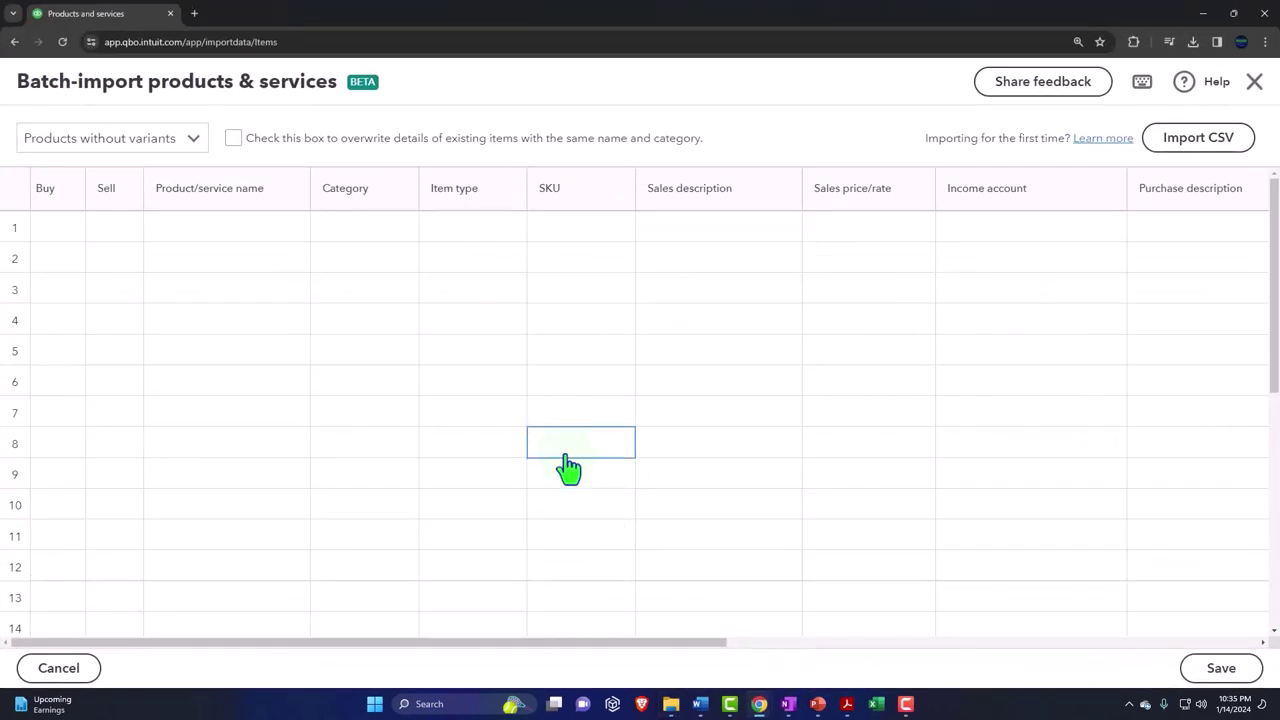
pyautogui.click(1185, 150)
pyautogui.click(714, 413)
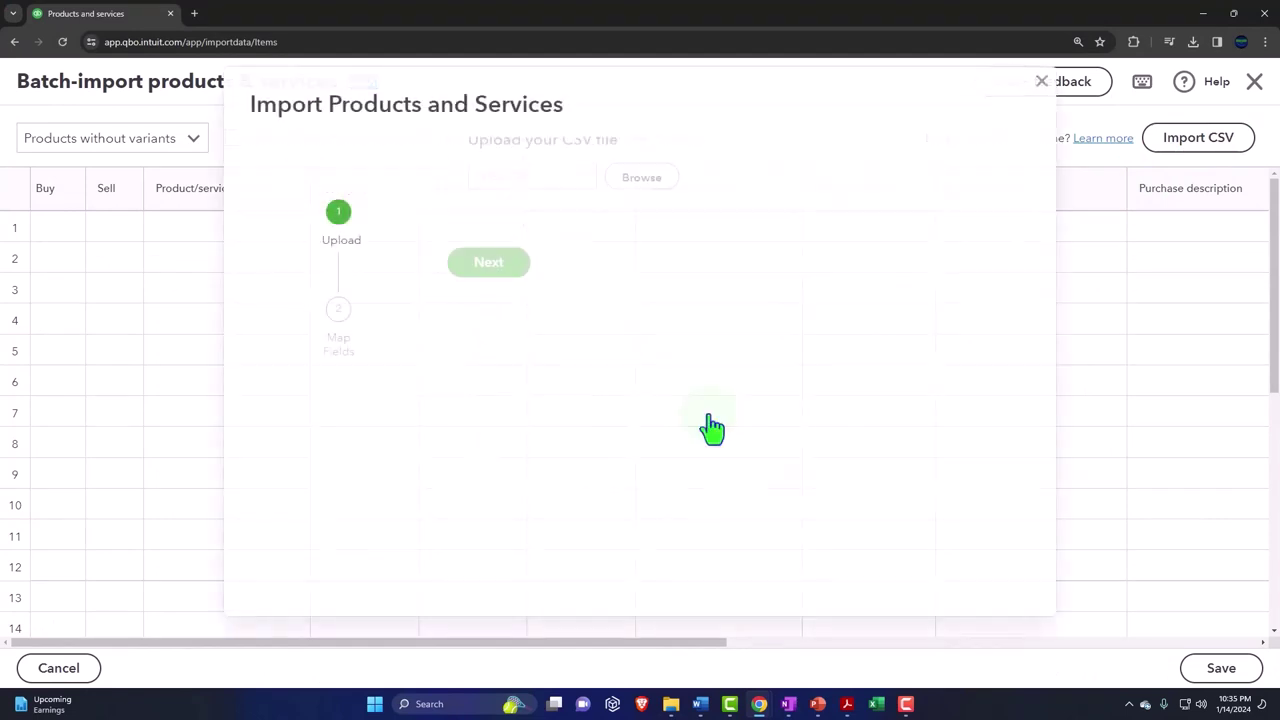
pyautogui.click(546, 590)
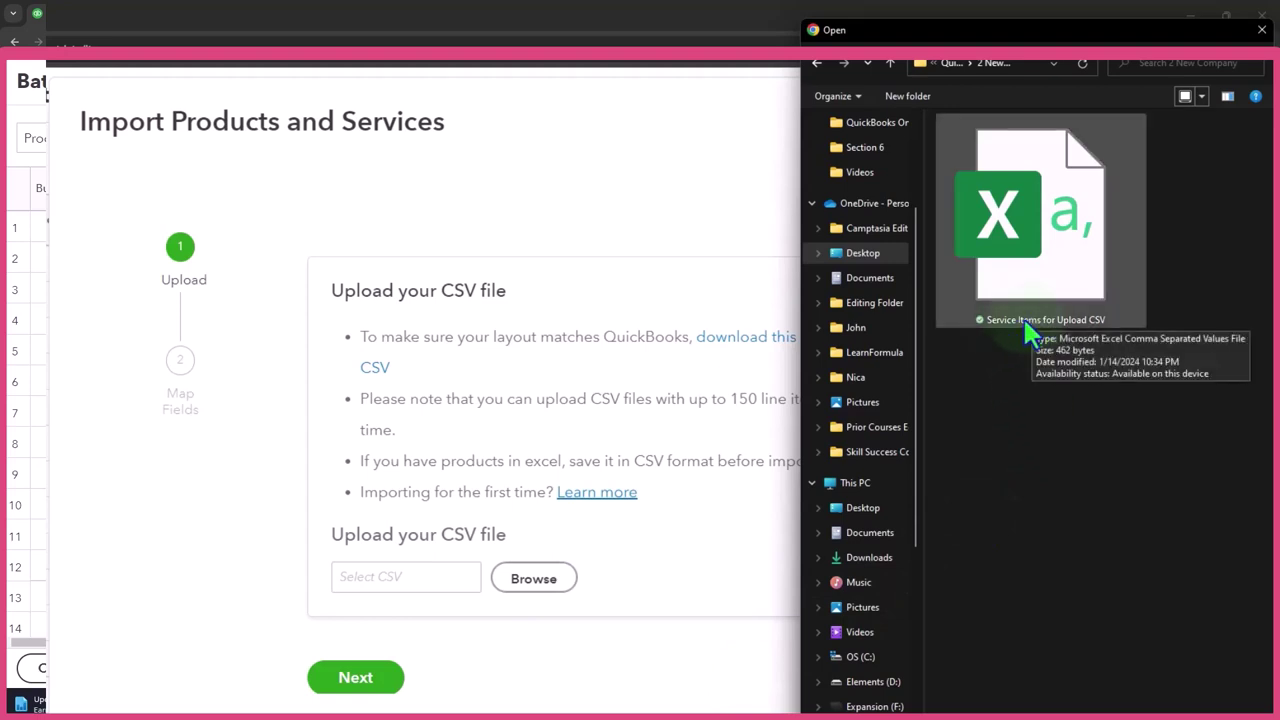
pyautogui.doubleClick(1093, 278)
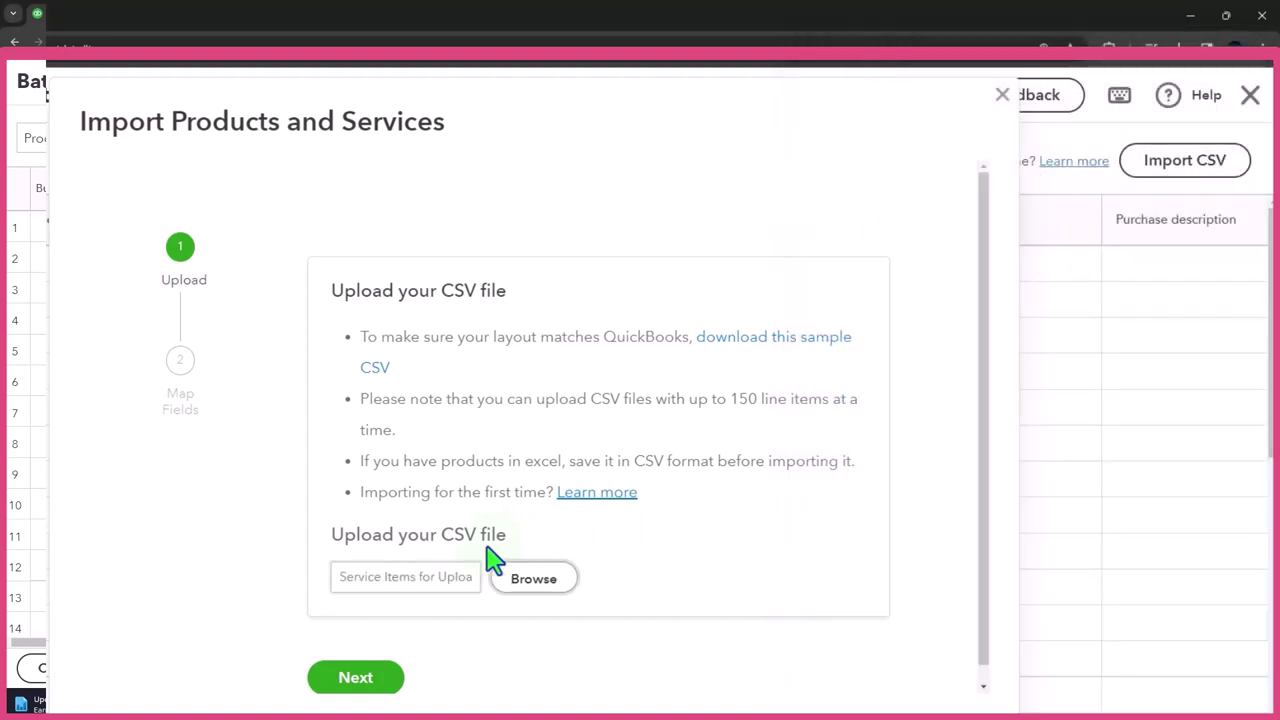
pyautogui.click(370, 685)
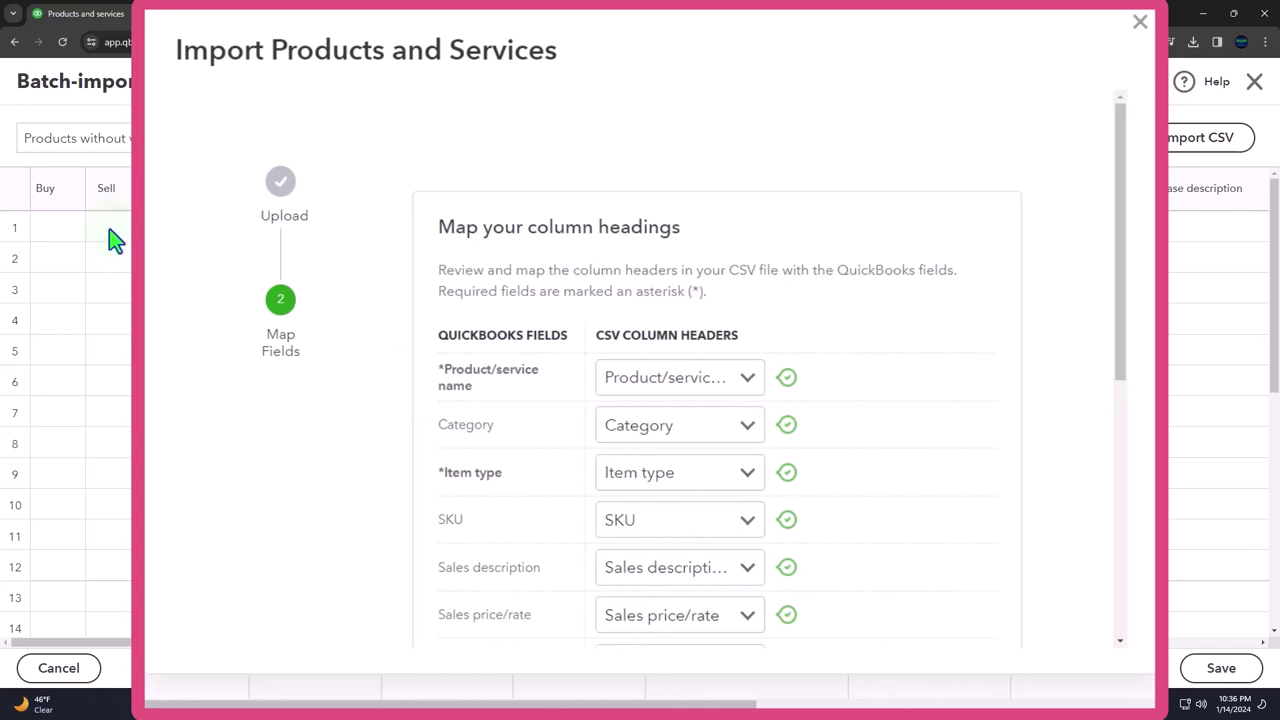
# Review how the CSV column headers map to the QuickBooks fields, from Product/service name down to Inventory asset account
pyautogui.scroll(-1, 343, 462)
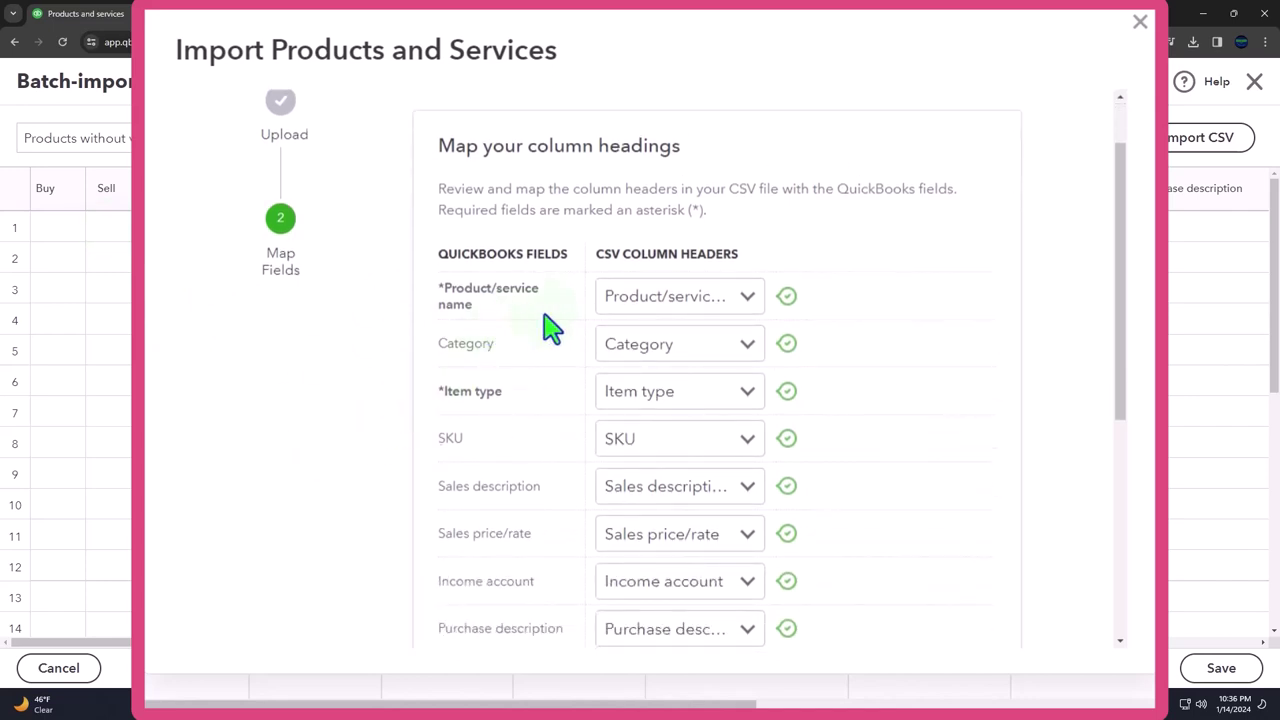
pyautogui.click(747, 300)
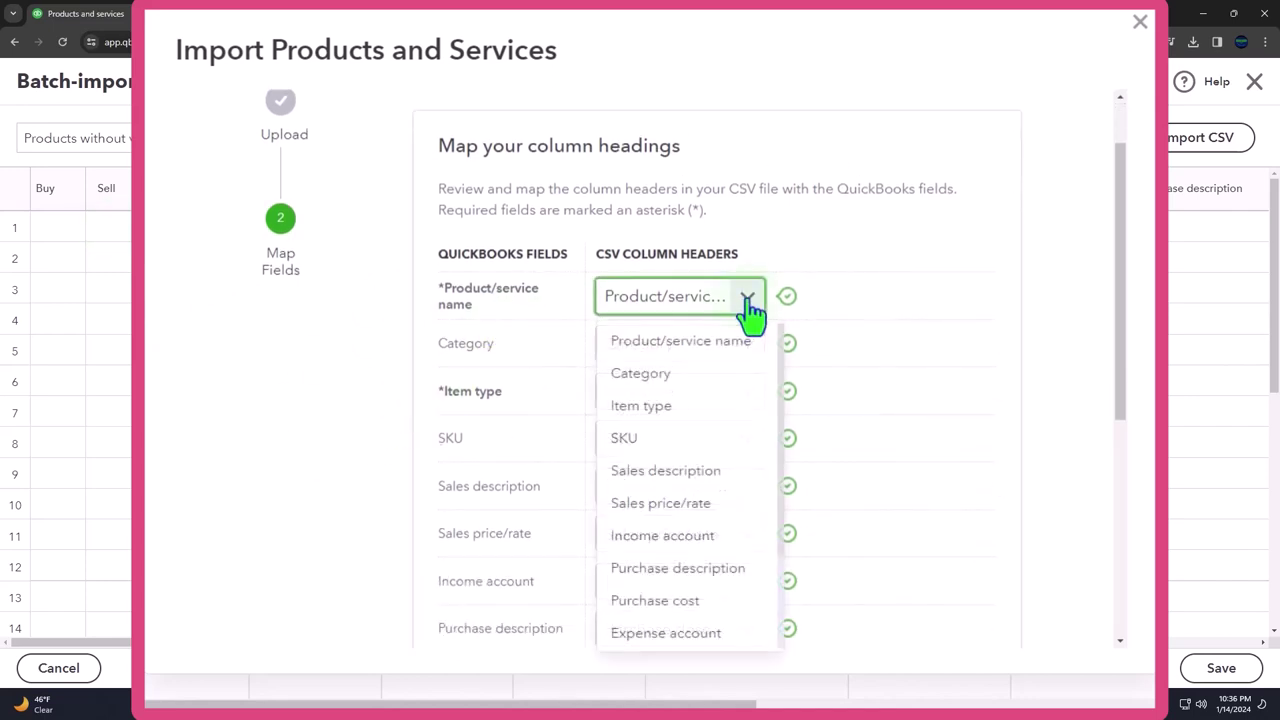
pyautogui.click(750, 312)
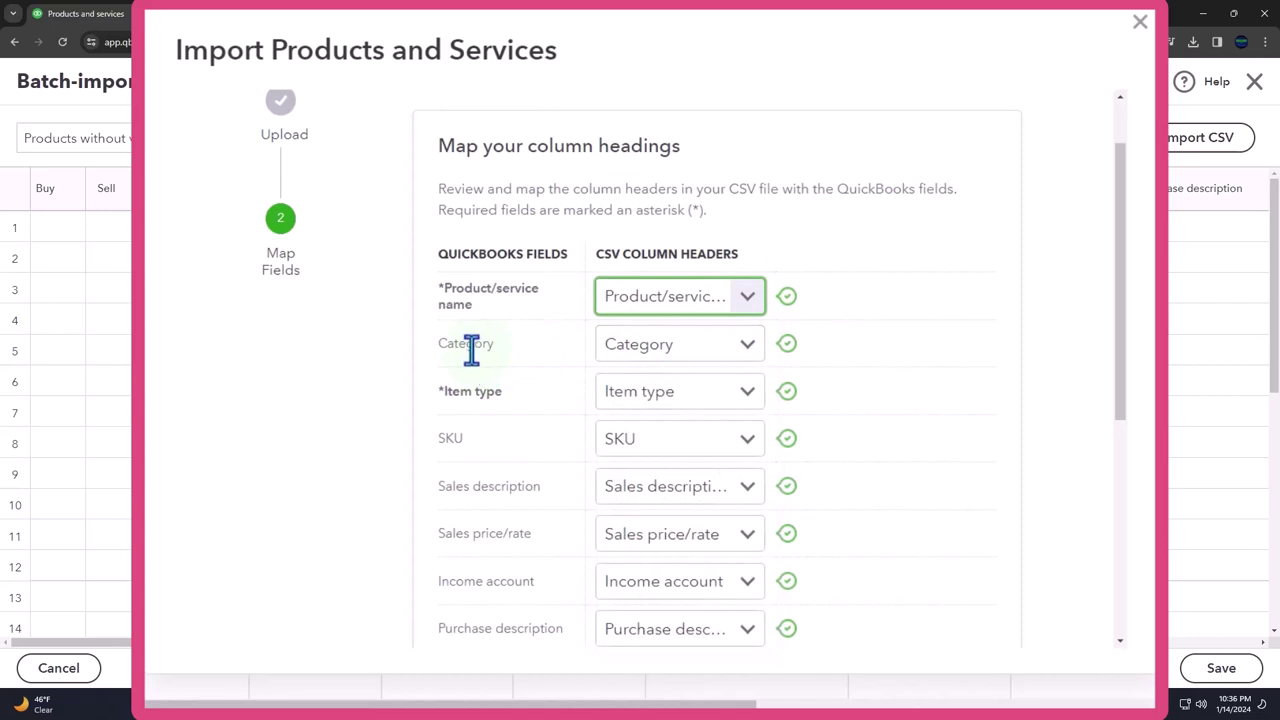
pyautogui.click(757, 358)
pyautogui.click(757, 358)
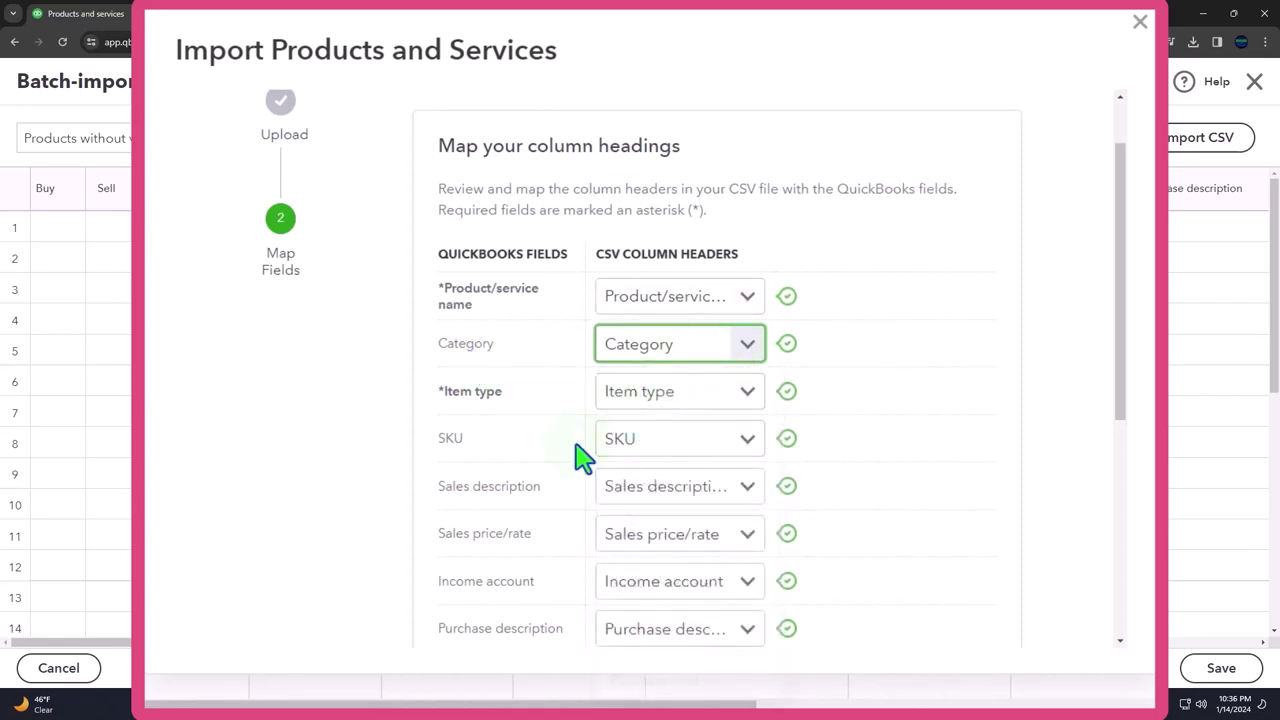
pyautogui.scroll(-1, 585, 458)
pyautogui.scroll(-1, 560, 372)
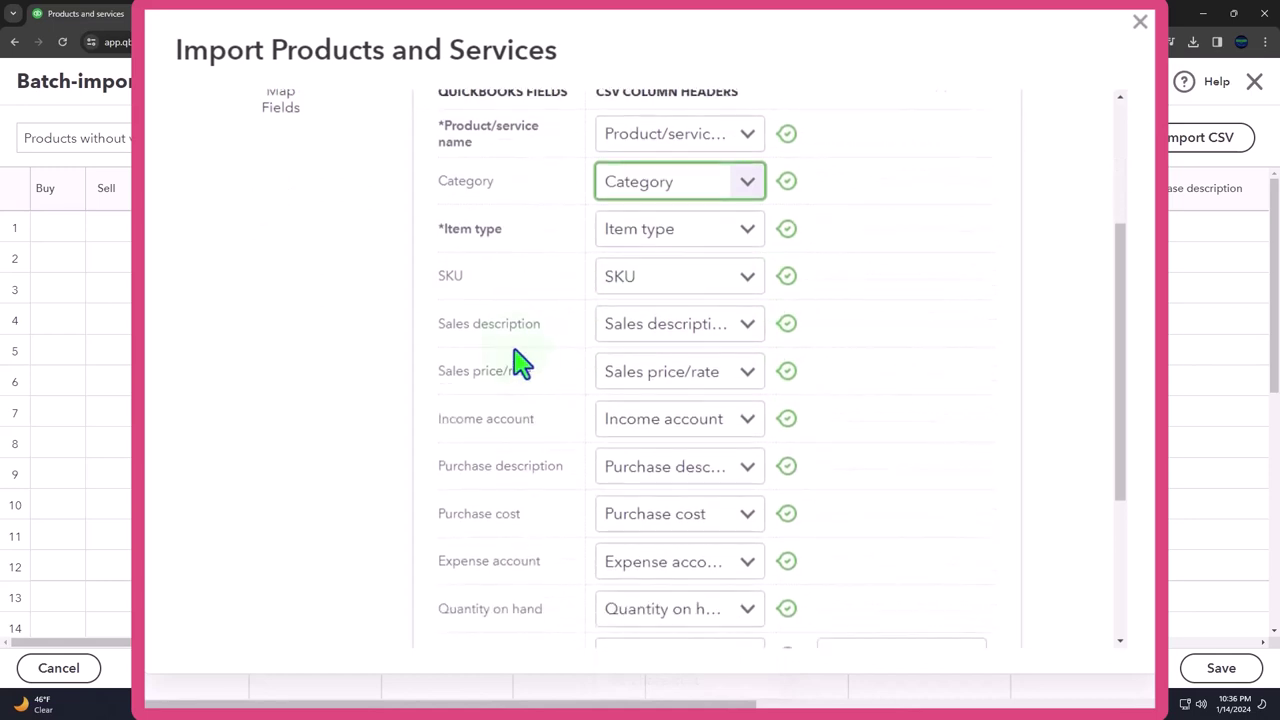
pyautogui.scroll(-3, 551, 403)
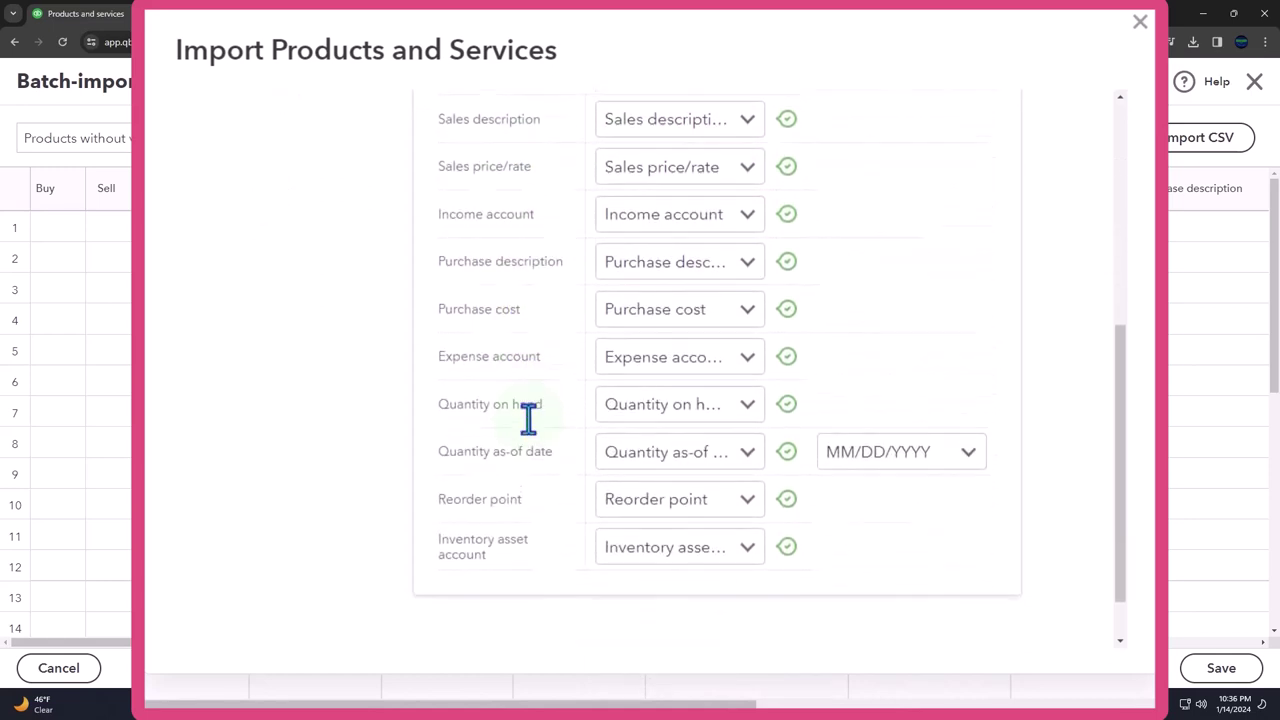
pyautogui.scroll(-1, 528, 420)
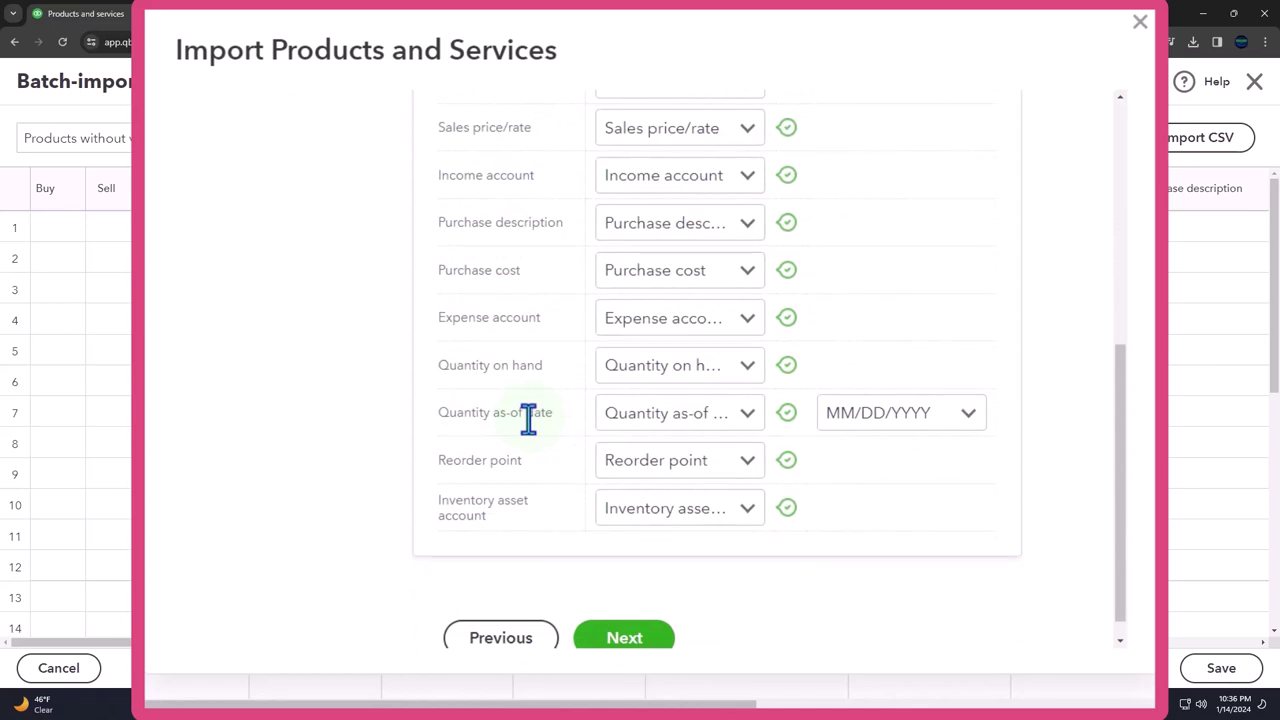
# Accept the CSV field mapping to load the service items, and check the error on the highlighted Diagnostic income account cell
pyautogui.scroll(-1, 528, 420)
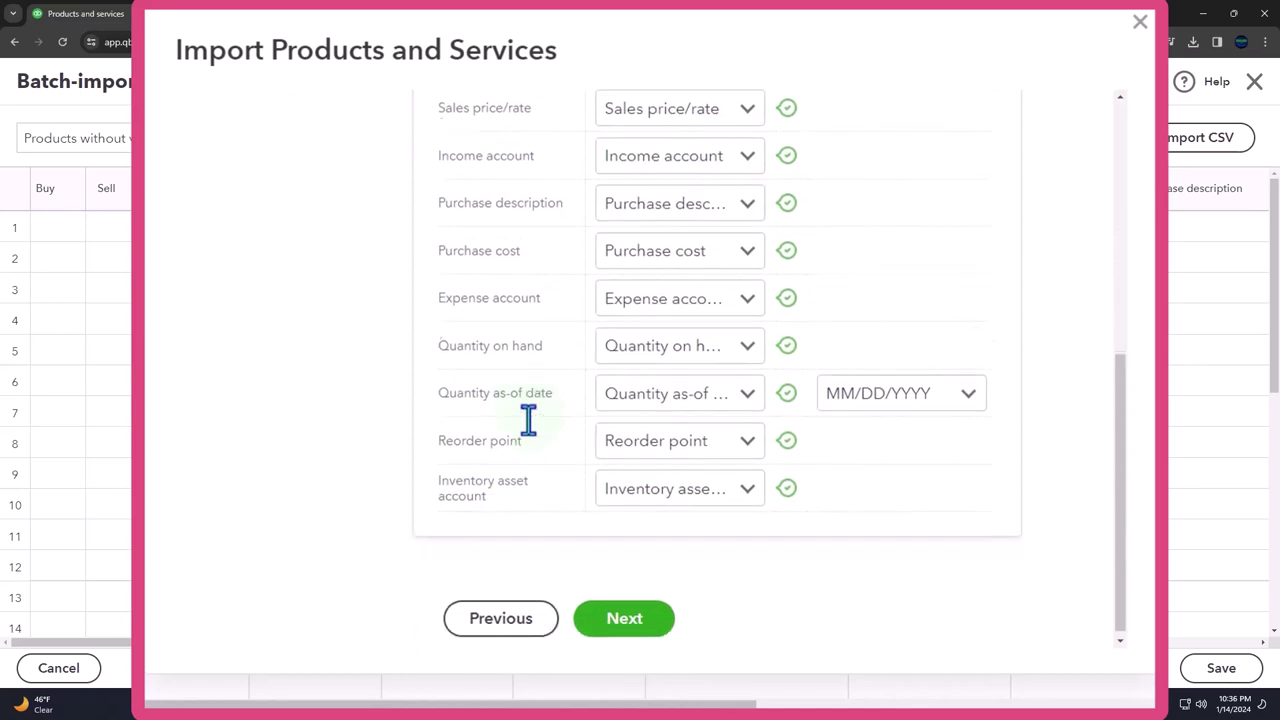
pyautogui.click(646, 626)
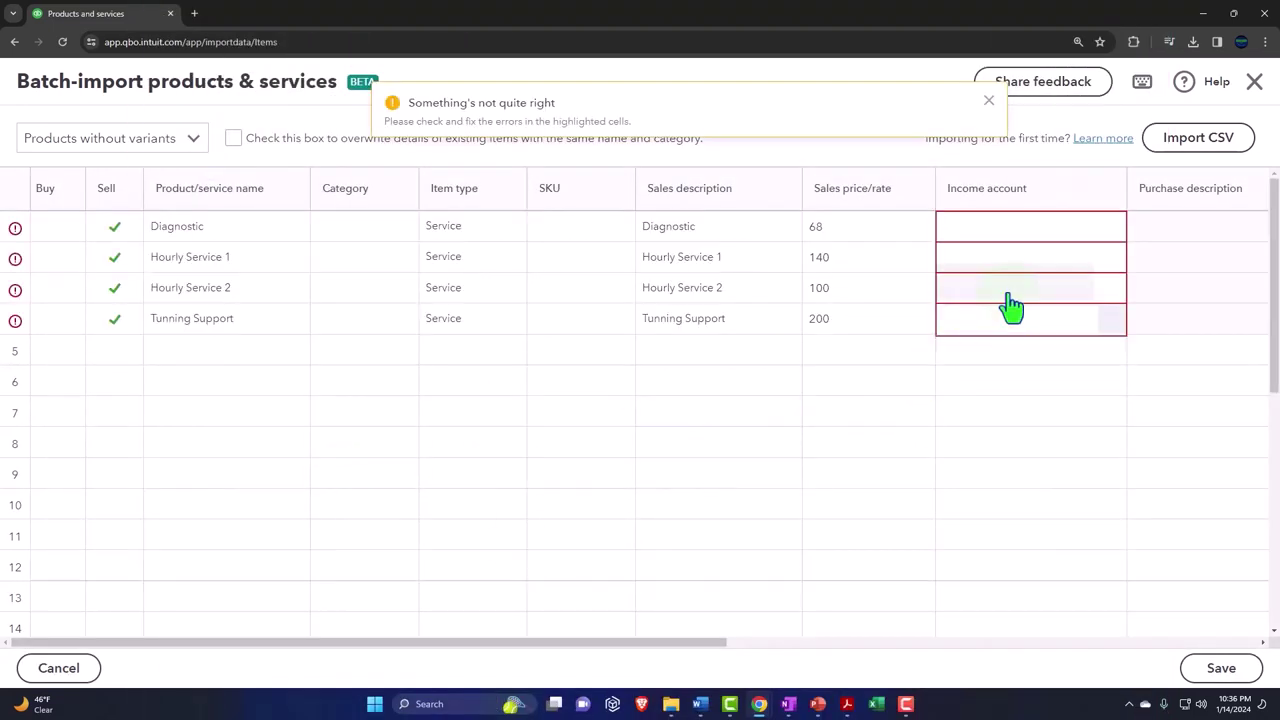
pyautogui.moveTo(980, 235)
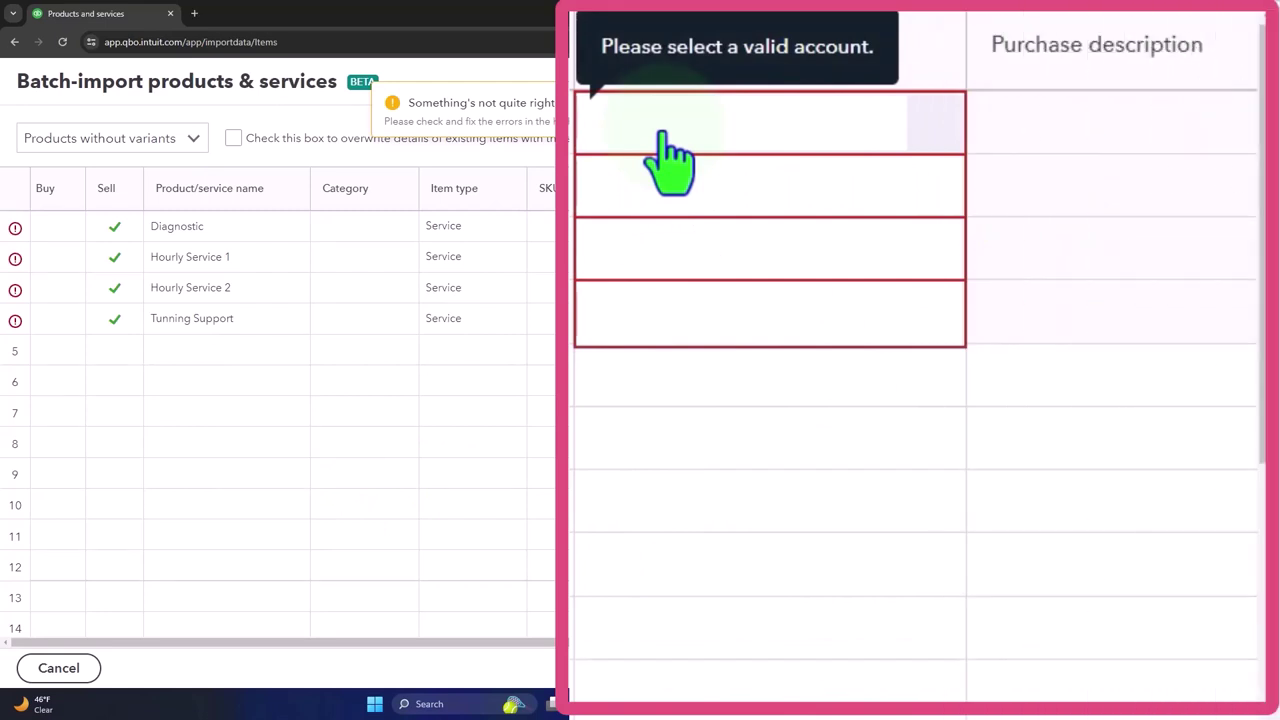
# Set the income account of the Diagnostic item to Services
pyautogui.click(661, 133)
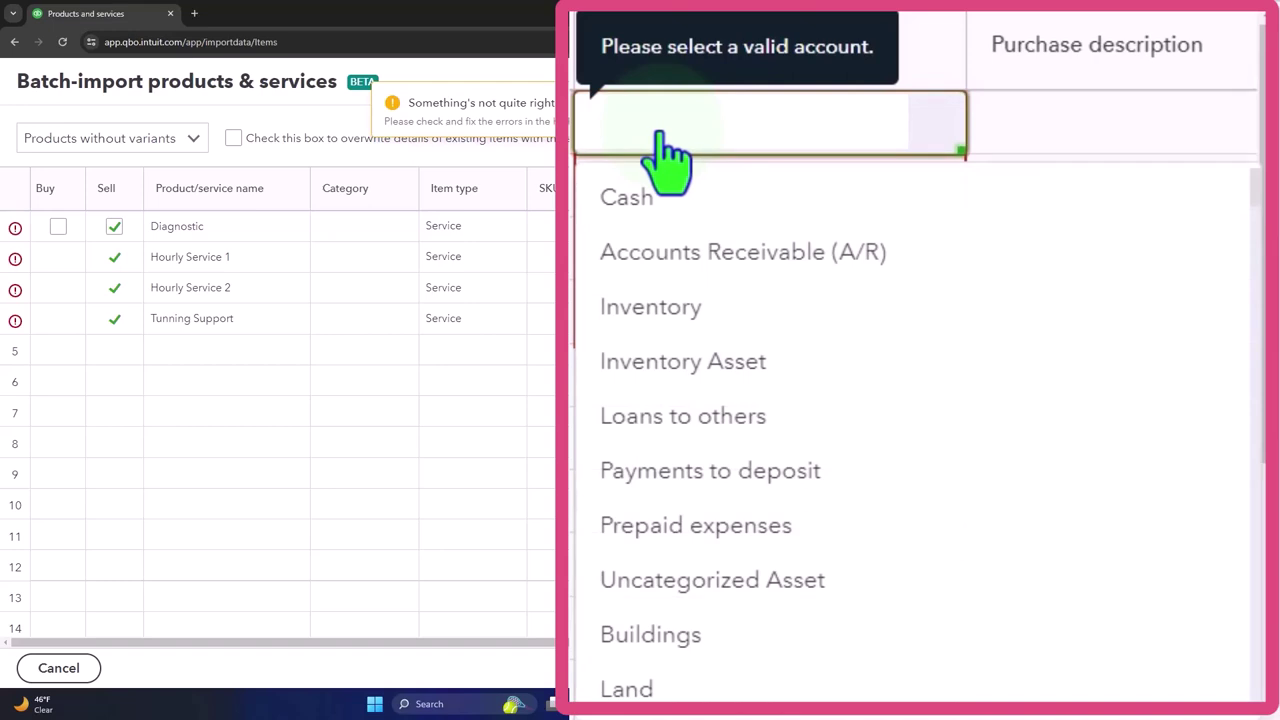
pyautogui.click(661, 133)
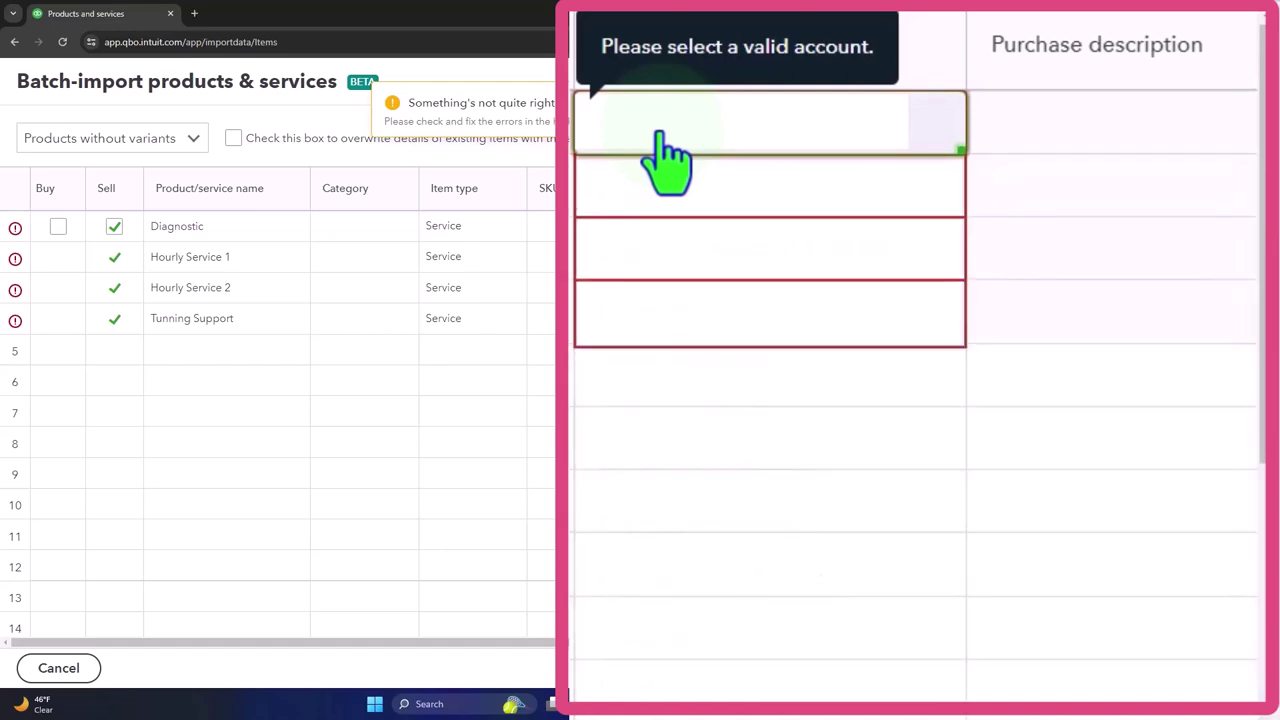
pyautogui.click(661, 133)
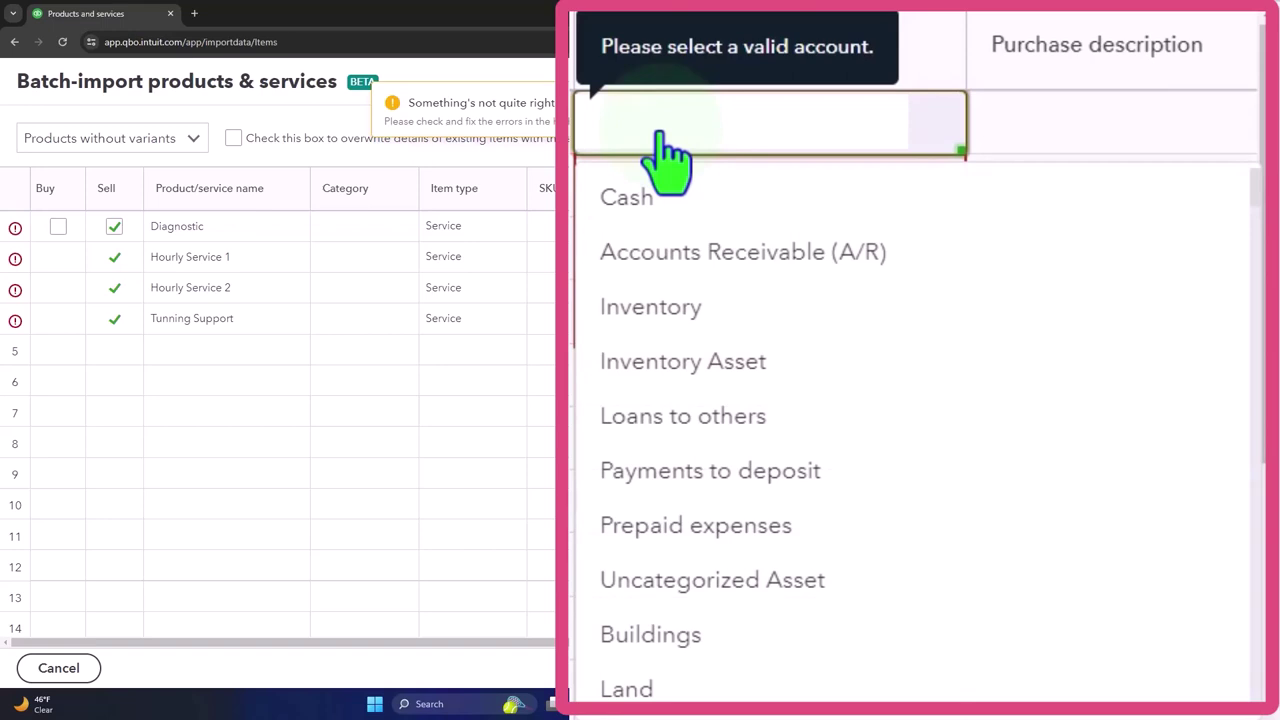
pyautogui.scroll(-10, 684, 340)
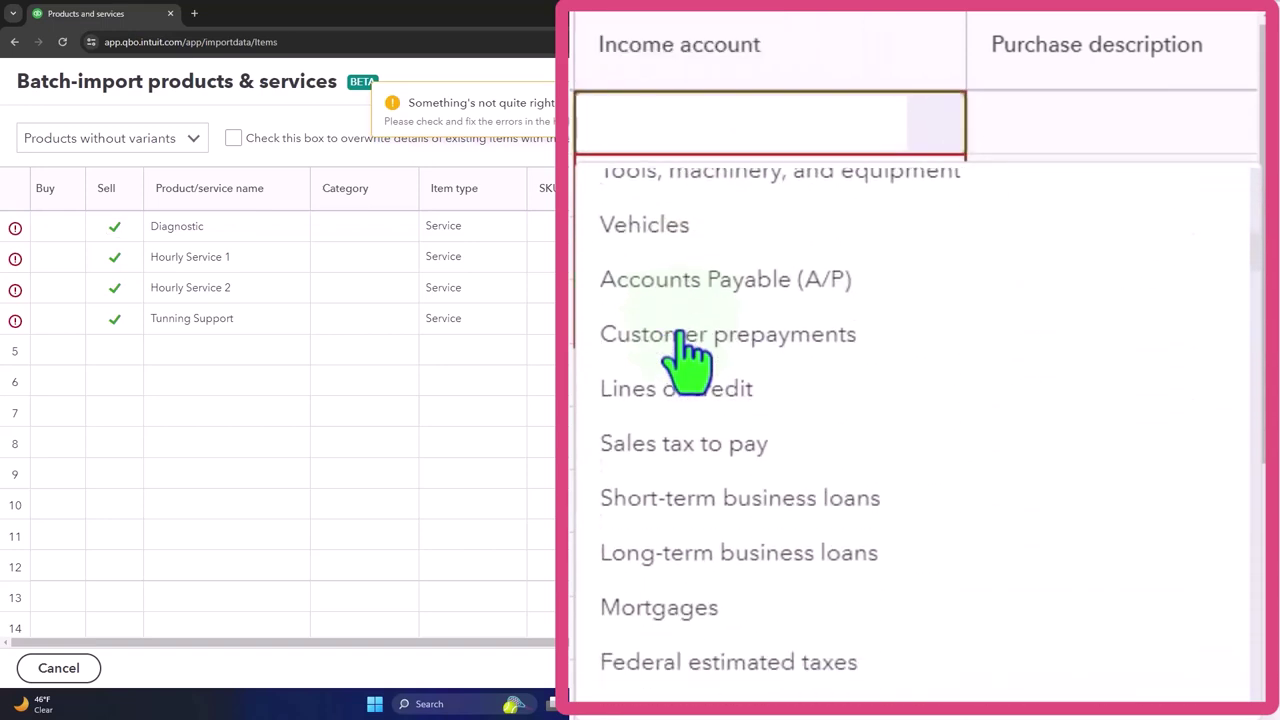
pyautogui.scroll(-3, 682, 345)
pyautogui.scroll(-6, 684, 345)
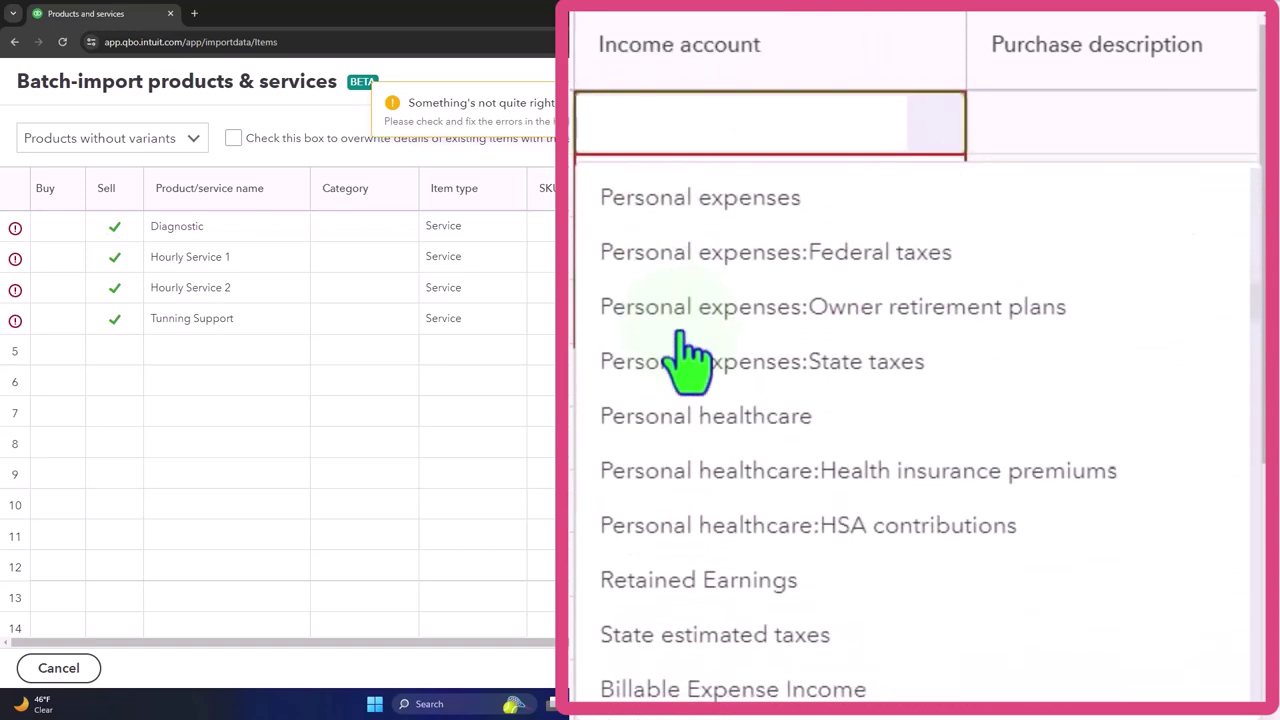
pyautogui.scroll(-3, 686, 358)
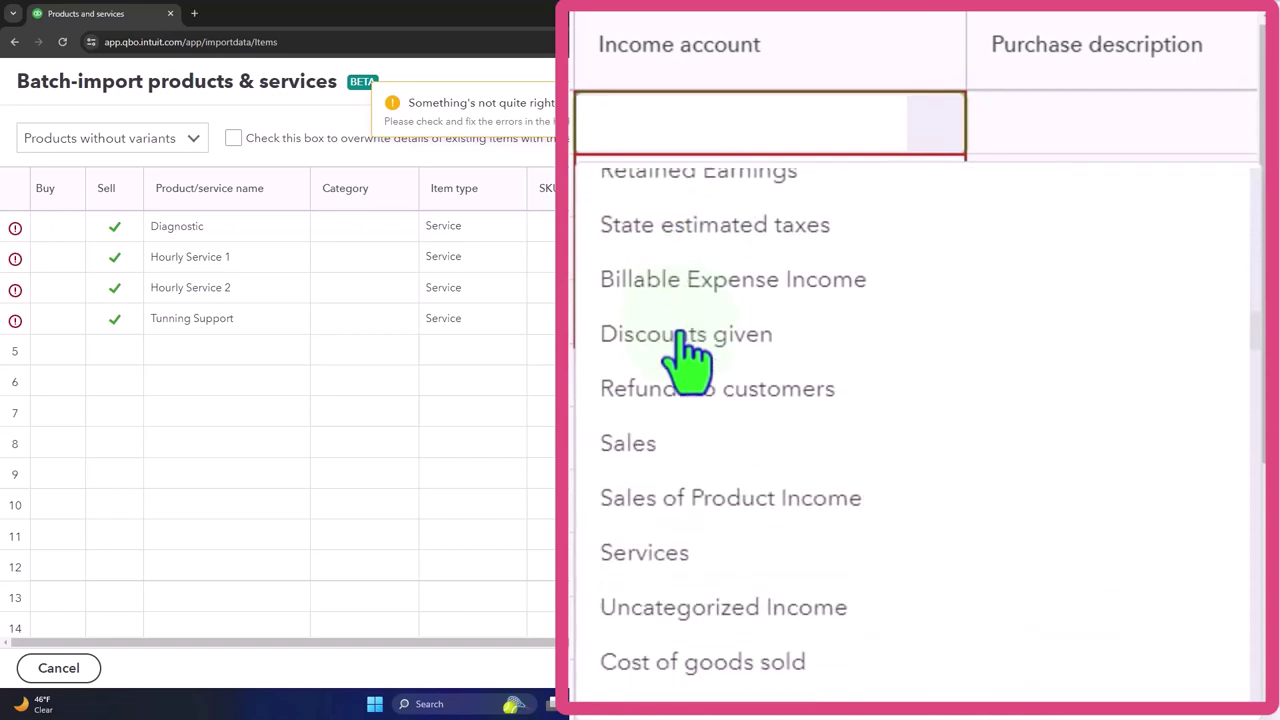
pyautogui.click(680, 568)
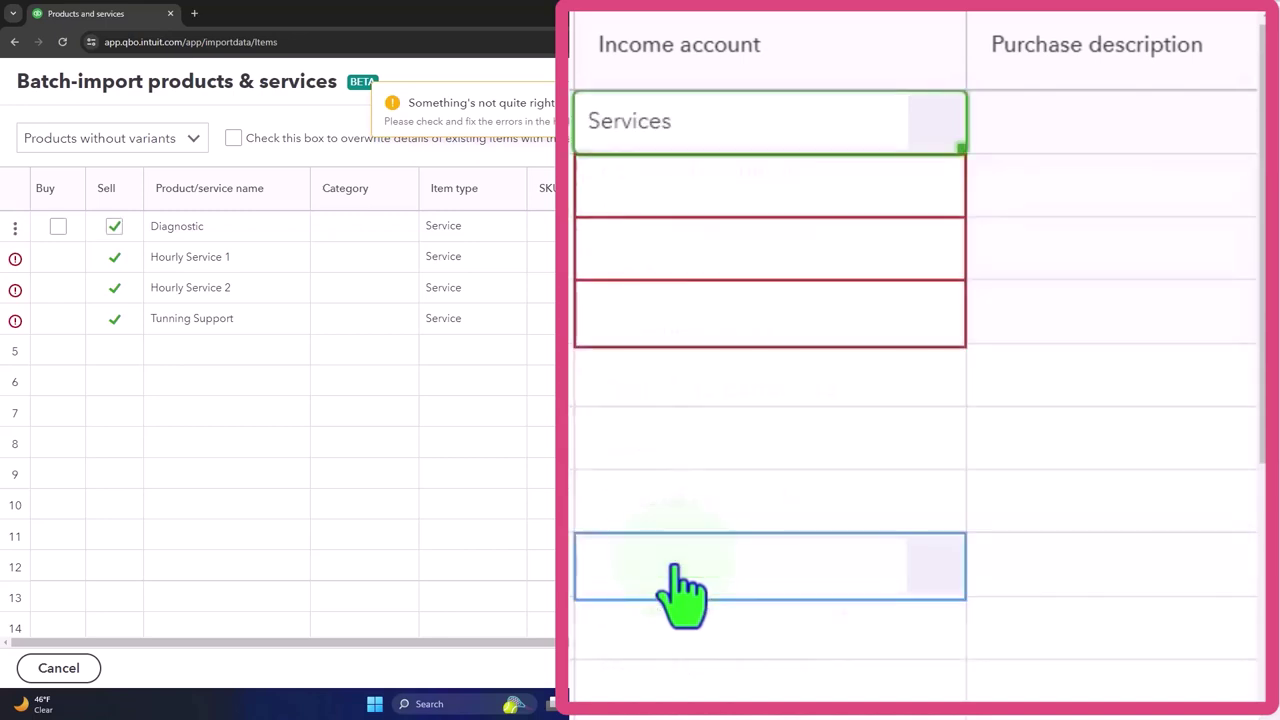
pyautogui.click(700, 150)
pyautogui.click(700, 150)
pyautogui.click(590, 140)
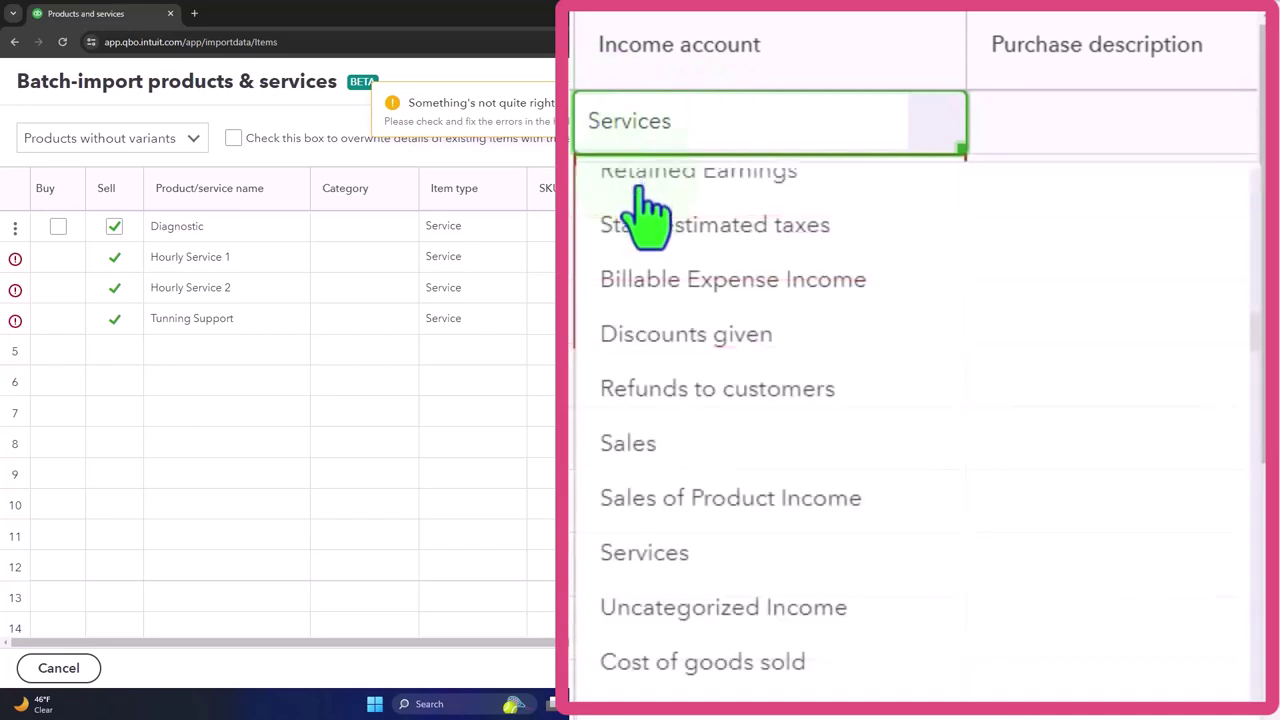
pyautogui.click(642, 190)
pyautogui.click(850, 135)
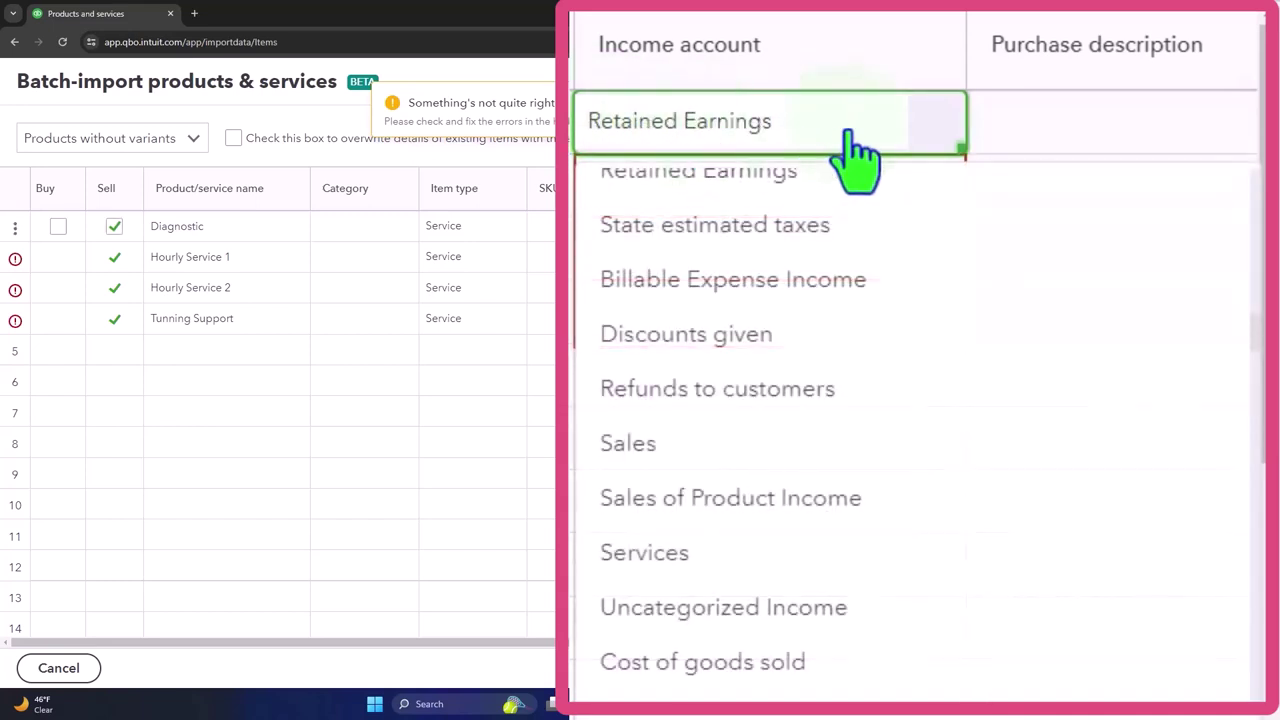
pyautogui.click(722, 560)
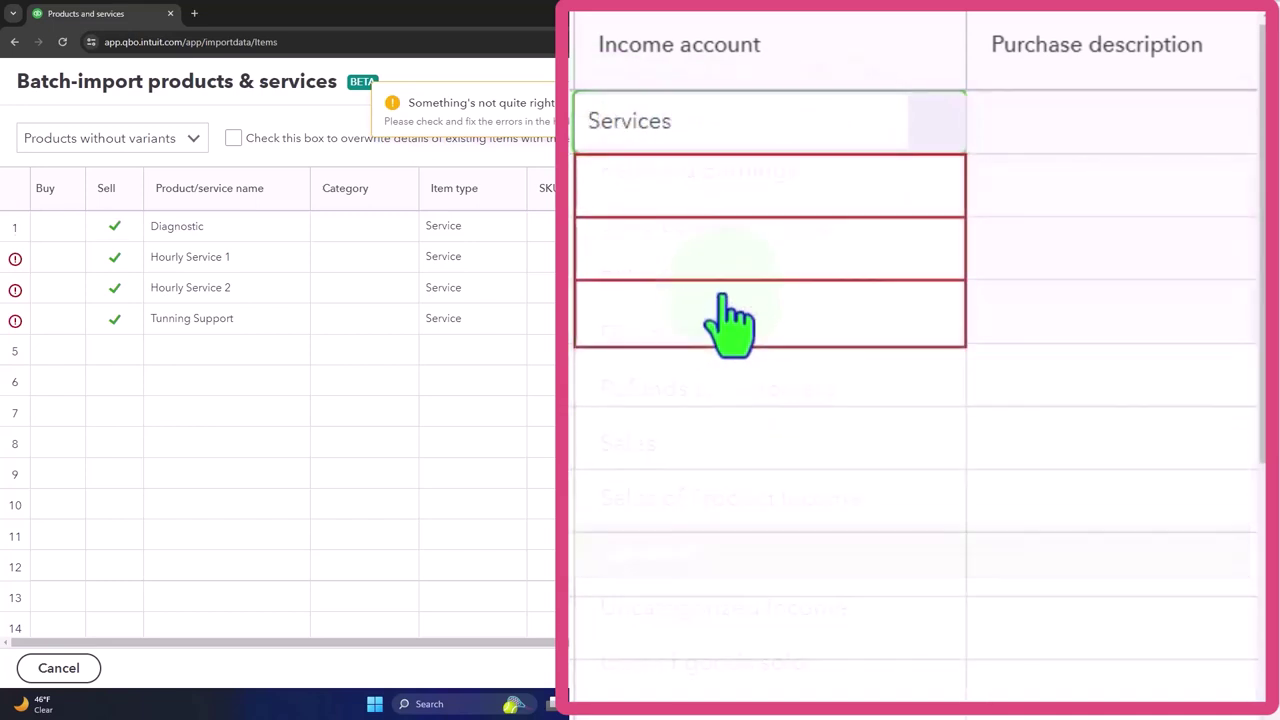
# Set the income account of the Hourly Service 1 item to Services
pyautogui.click(697, 220)
pyautogui.scroll(-2, 758, 600)
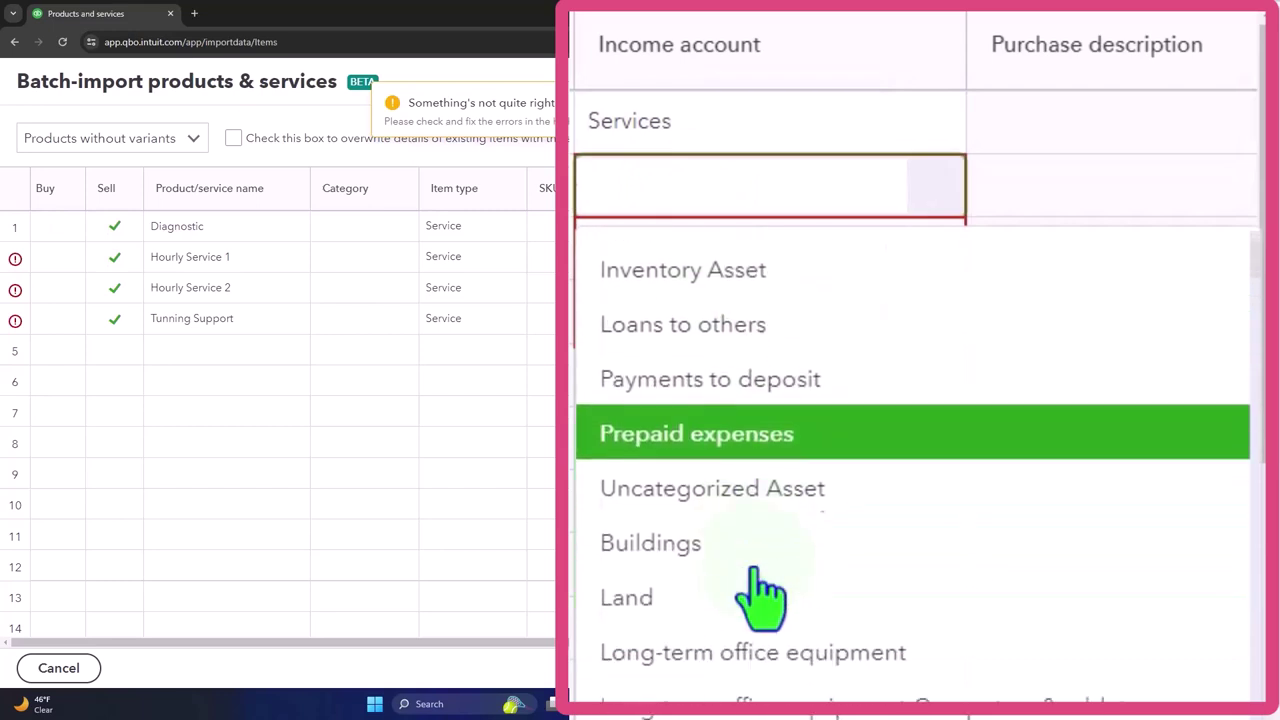
pyautogui.scroll(-10, 760, 600)
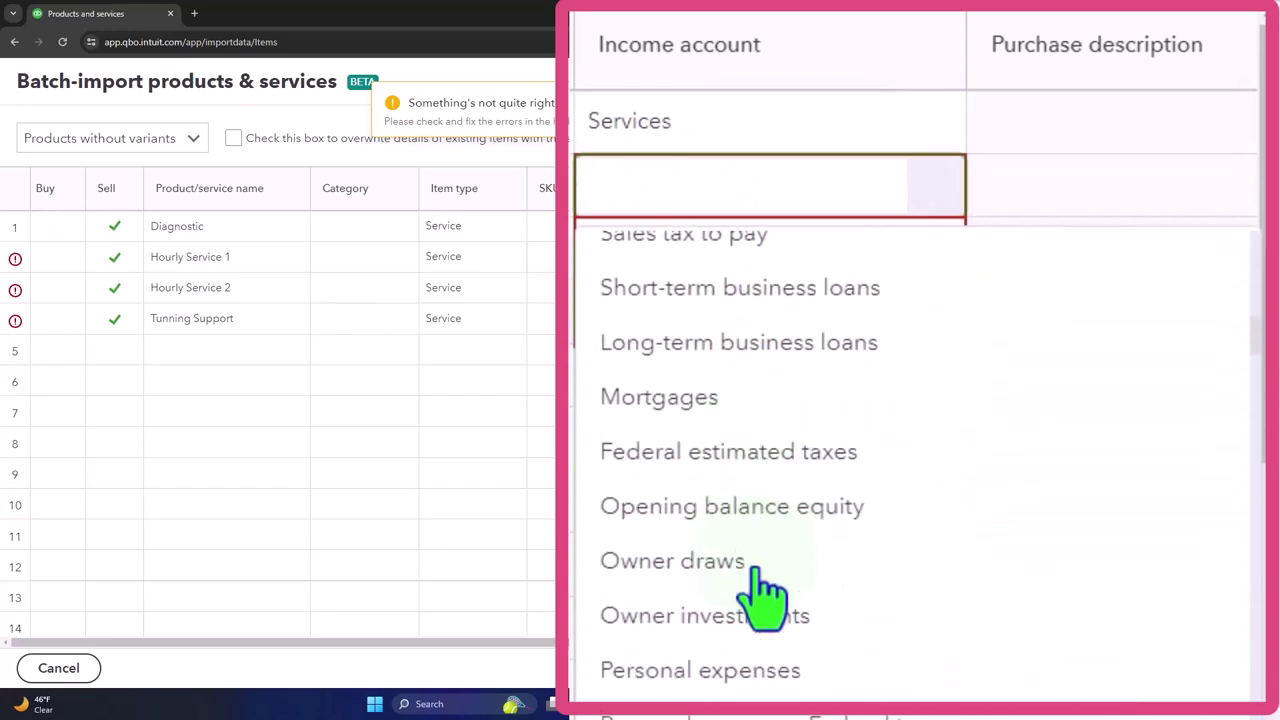
pyautogui.scroll(-10, 762, 598)
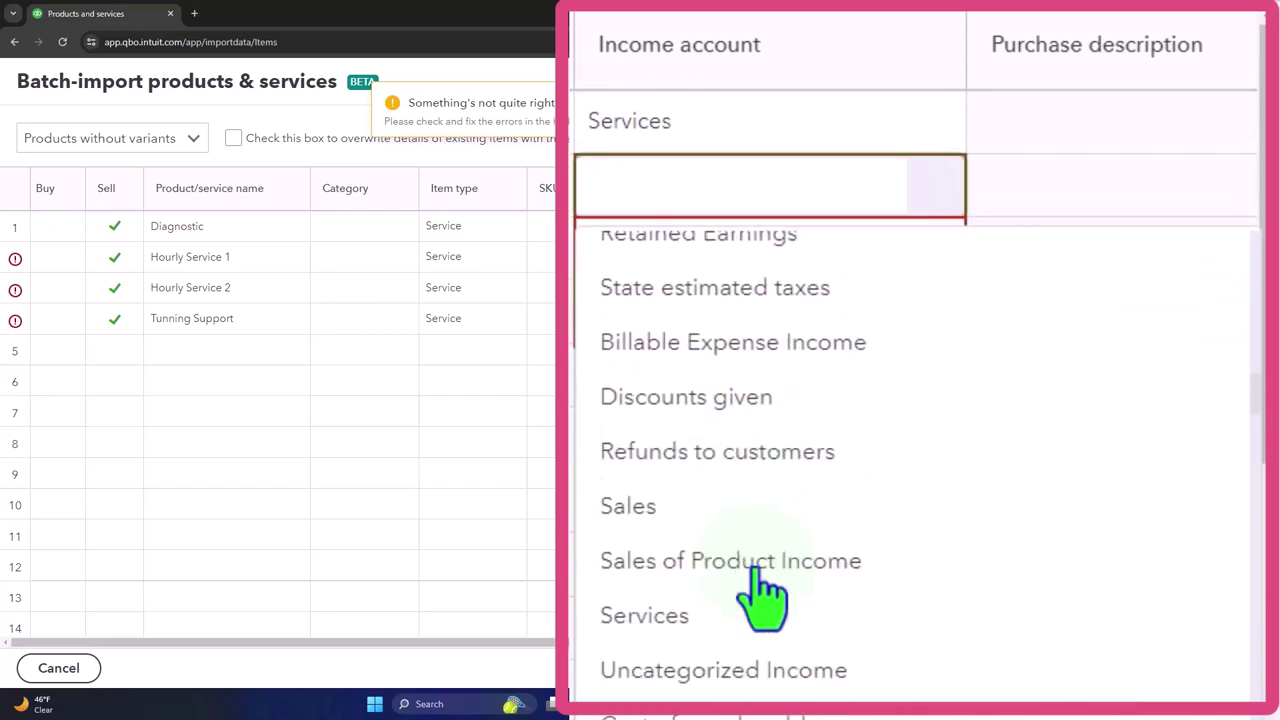
pyautogui.click(740, 615)
# Set the income account of the Hourly Service 2 item to Services
pyautogui.click(690, 270)
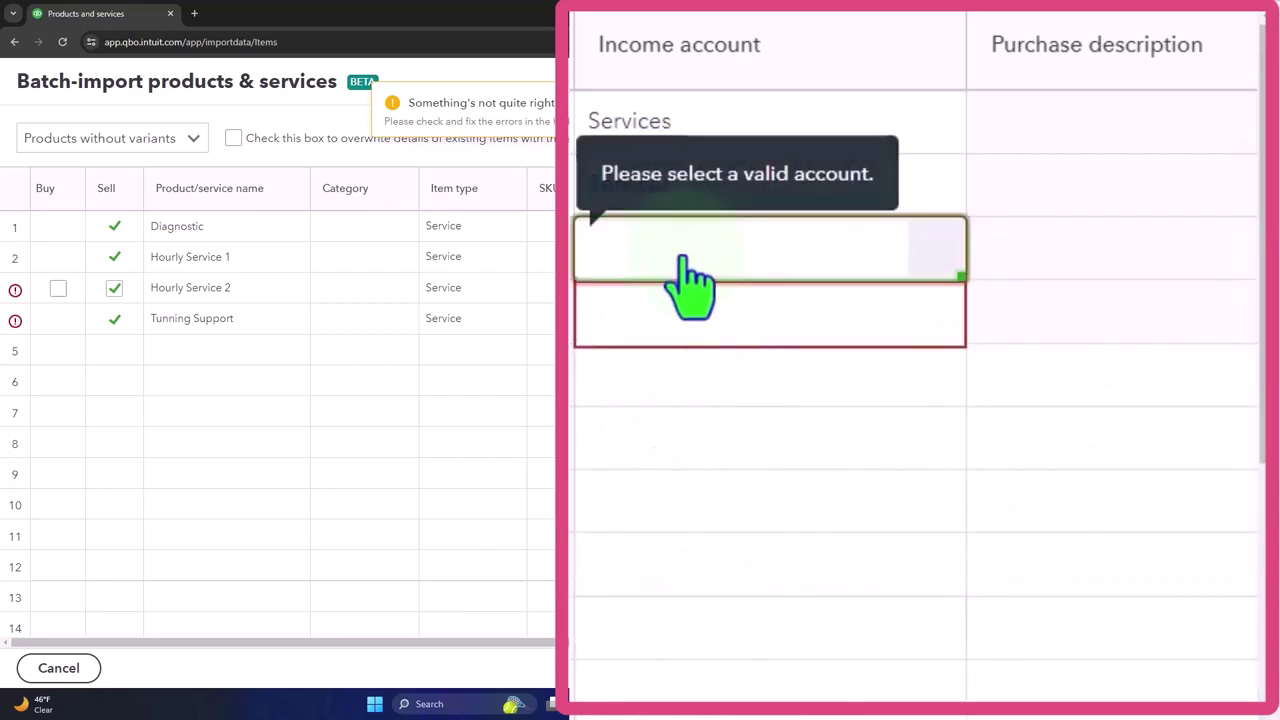
pyautogui.scroll(-5, 686, 543)
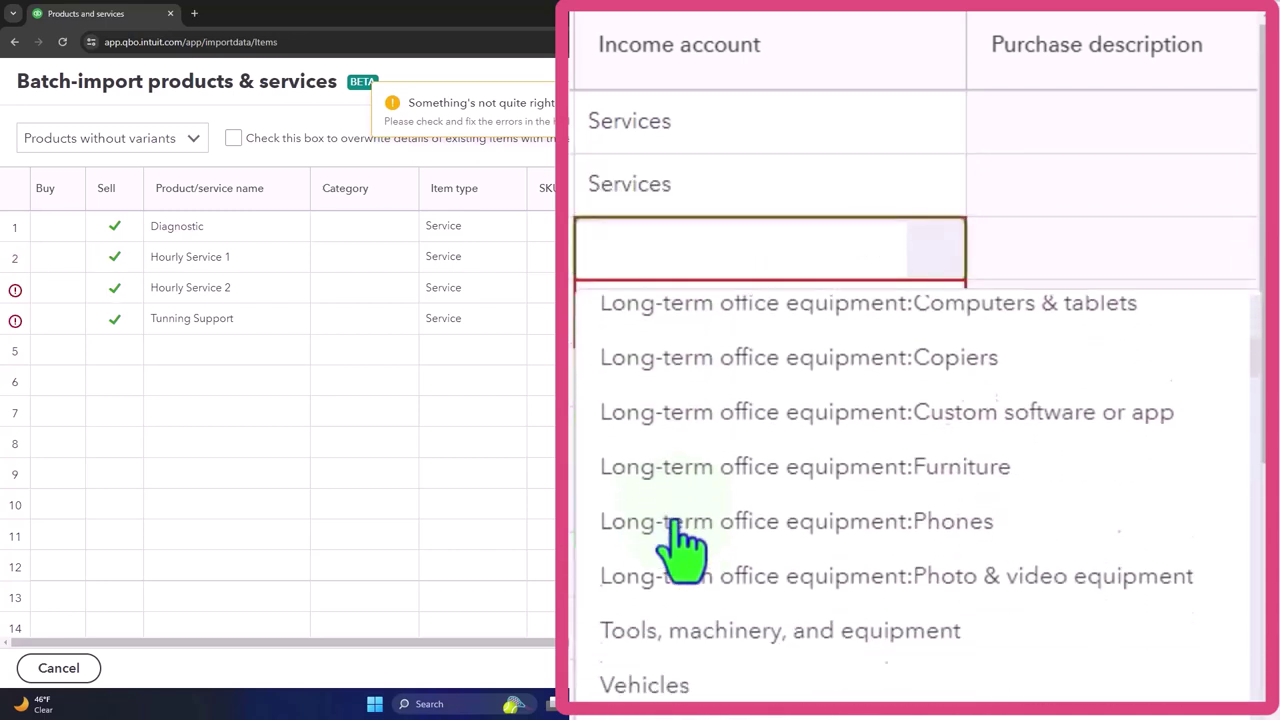
pyautogui.scroll(-8, 680, 540)
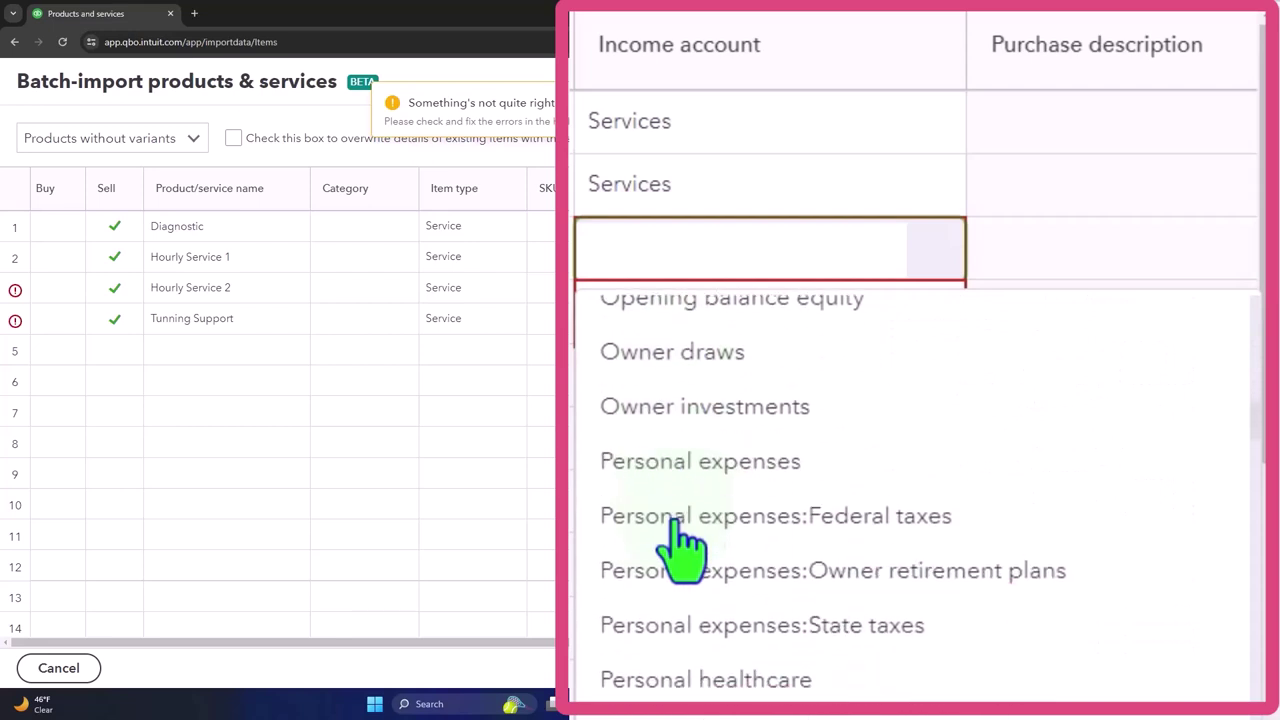
pyautogui.scroll(-5, 683, 542)
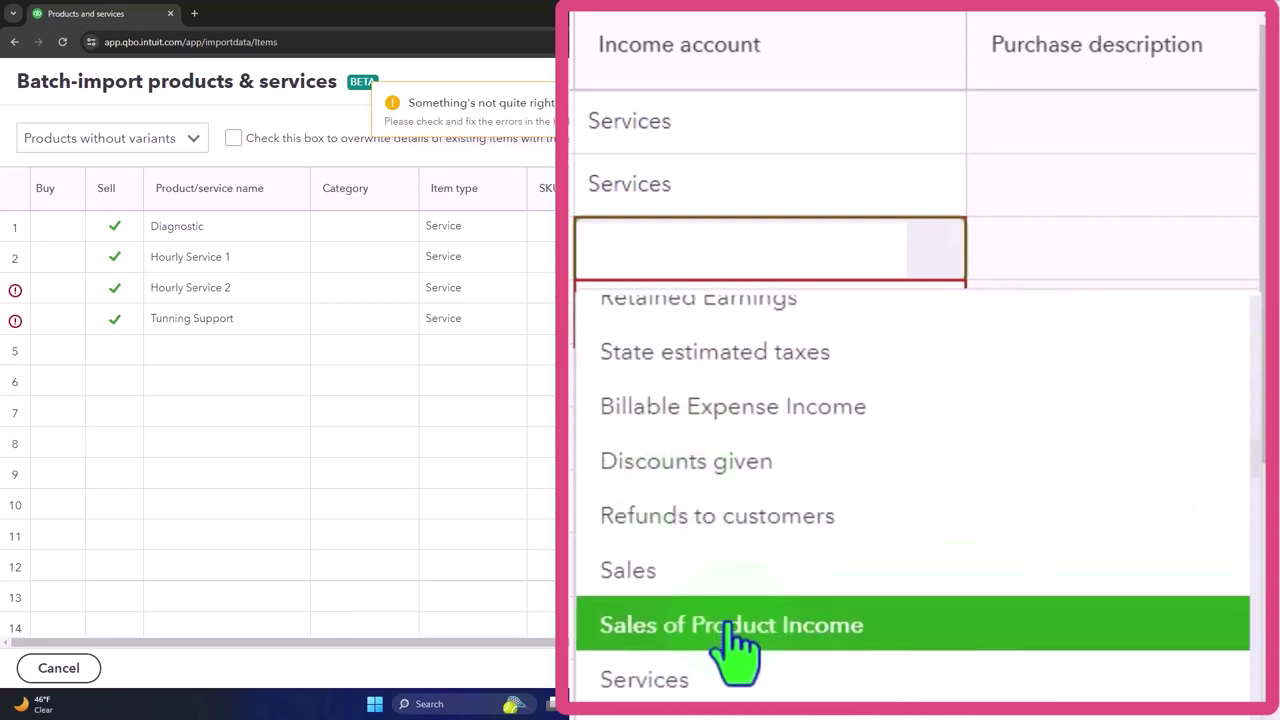
pyautogui.click(740, 678)
# Set the income account of the Tunning Support item to Services
pyautogui.click(700, 340)
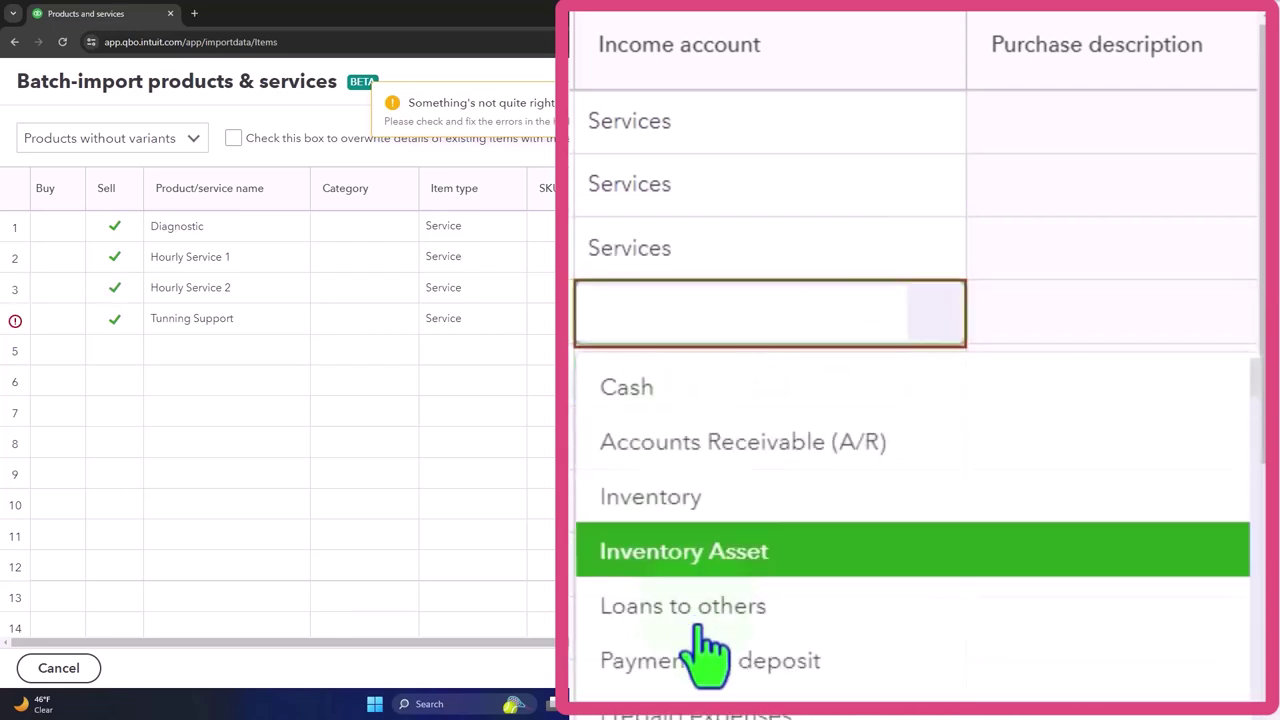
pyautogui.scroll(-10, 705, 650)
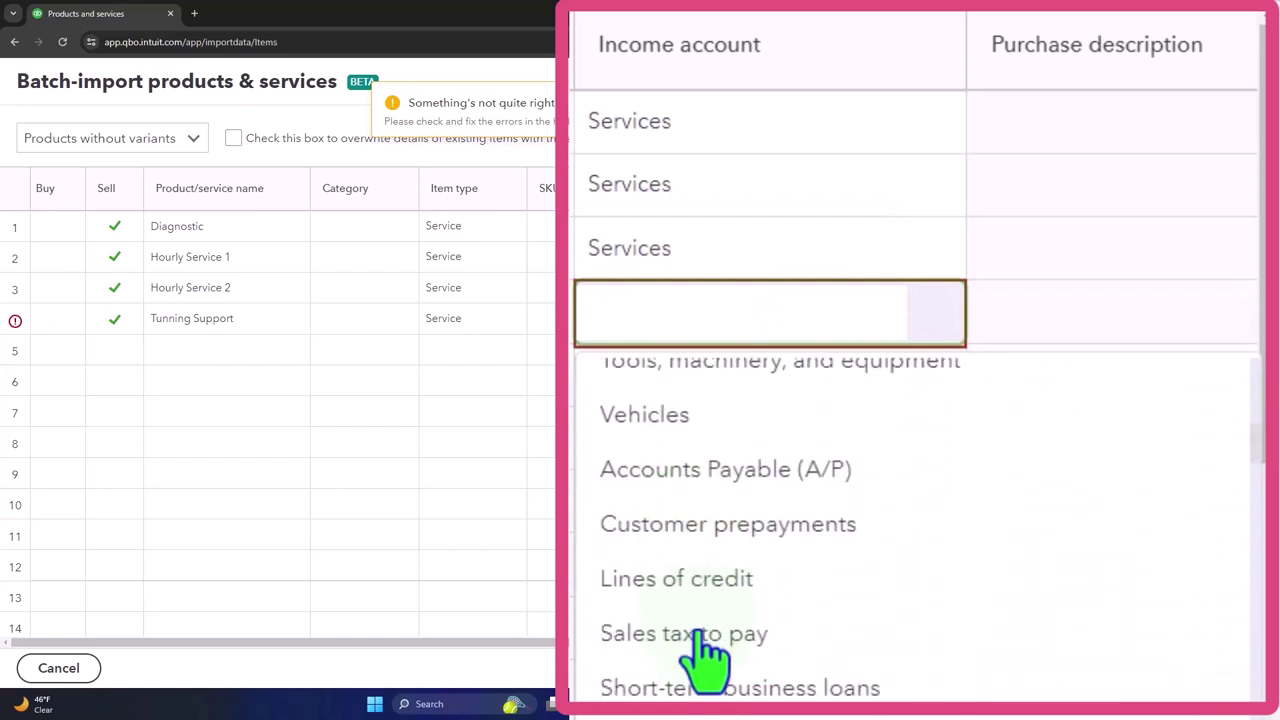
pyautogui.scroll(-10, 705, 650)
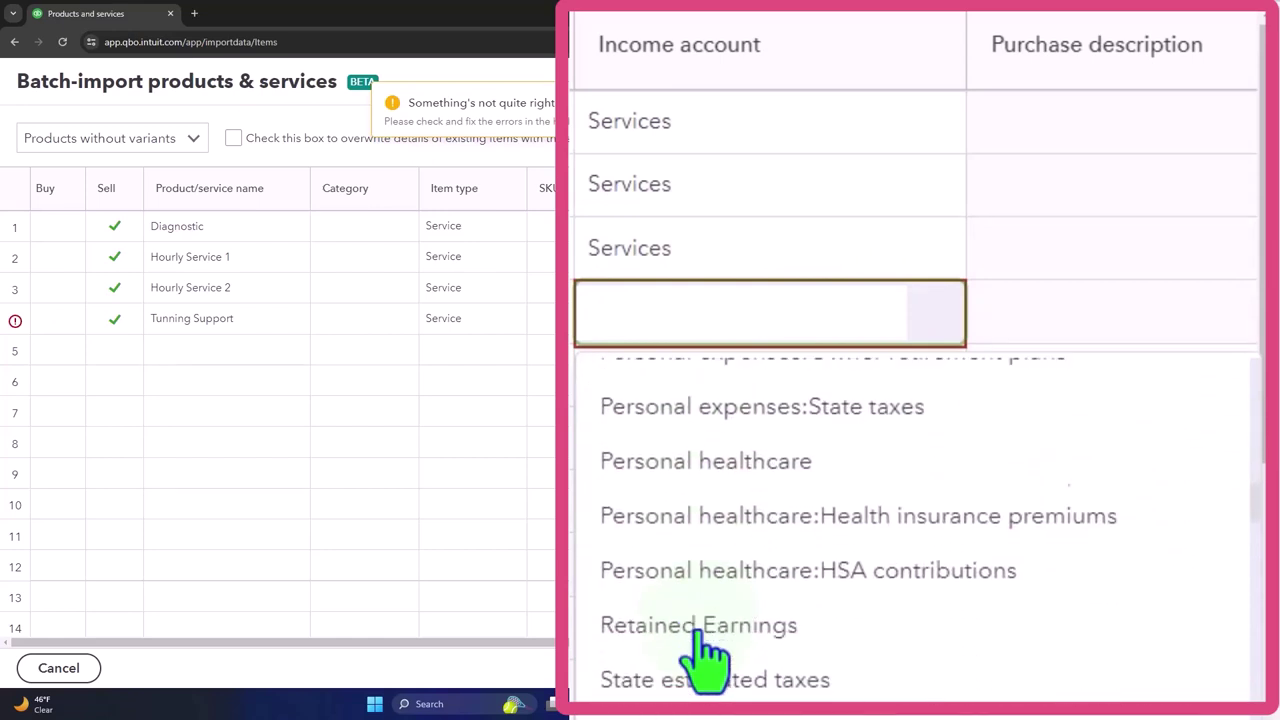
pyautogui.scroll(-5, 705, 655)
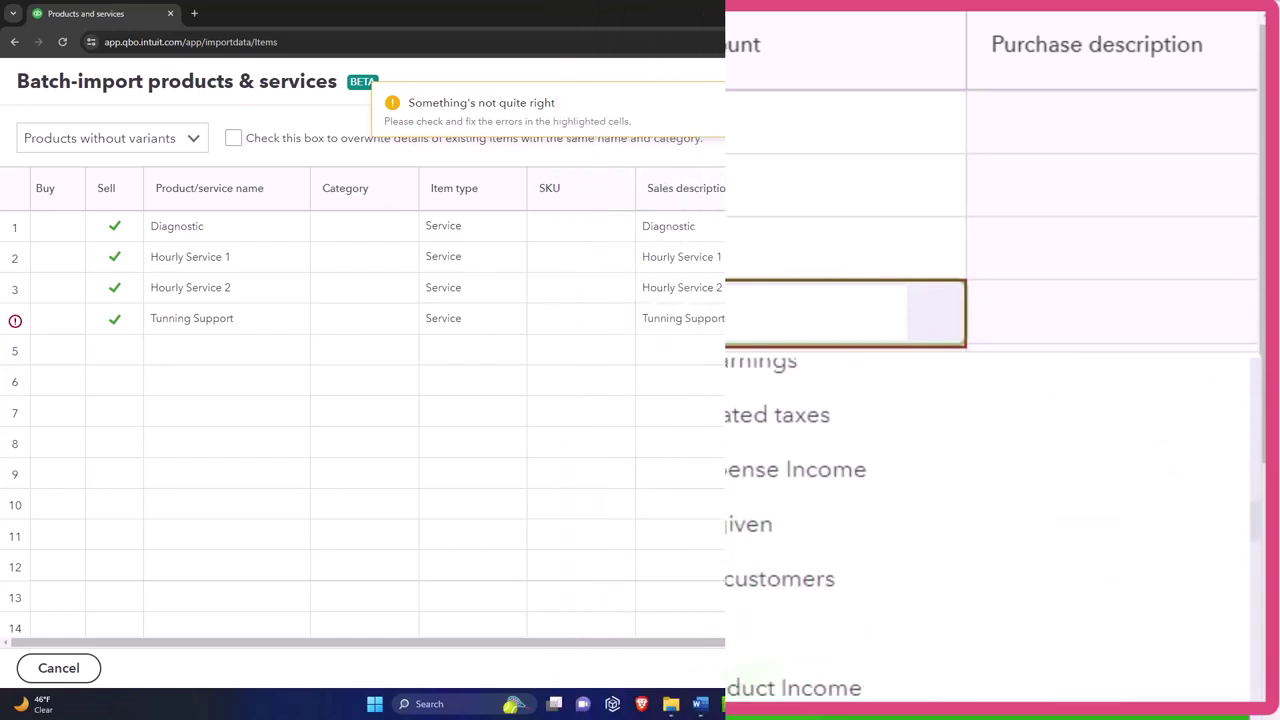
pyautogui.click(1024, 530)
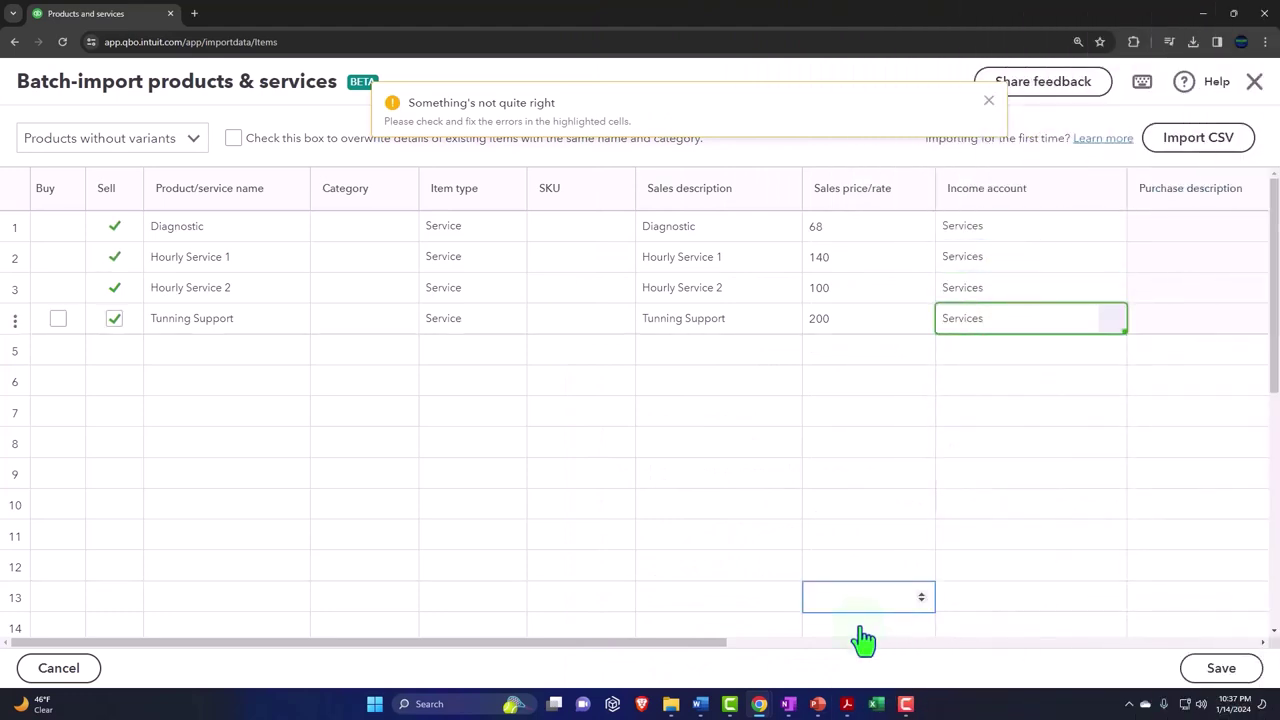
# Dismiss the error notice, save the batch of imported service items, and close the completion page
pyautogui.moveTo(690, 645); pyautogui.dragTo(514, 680)
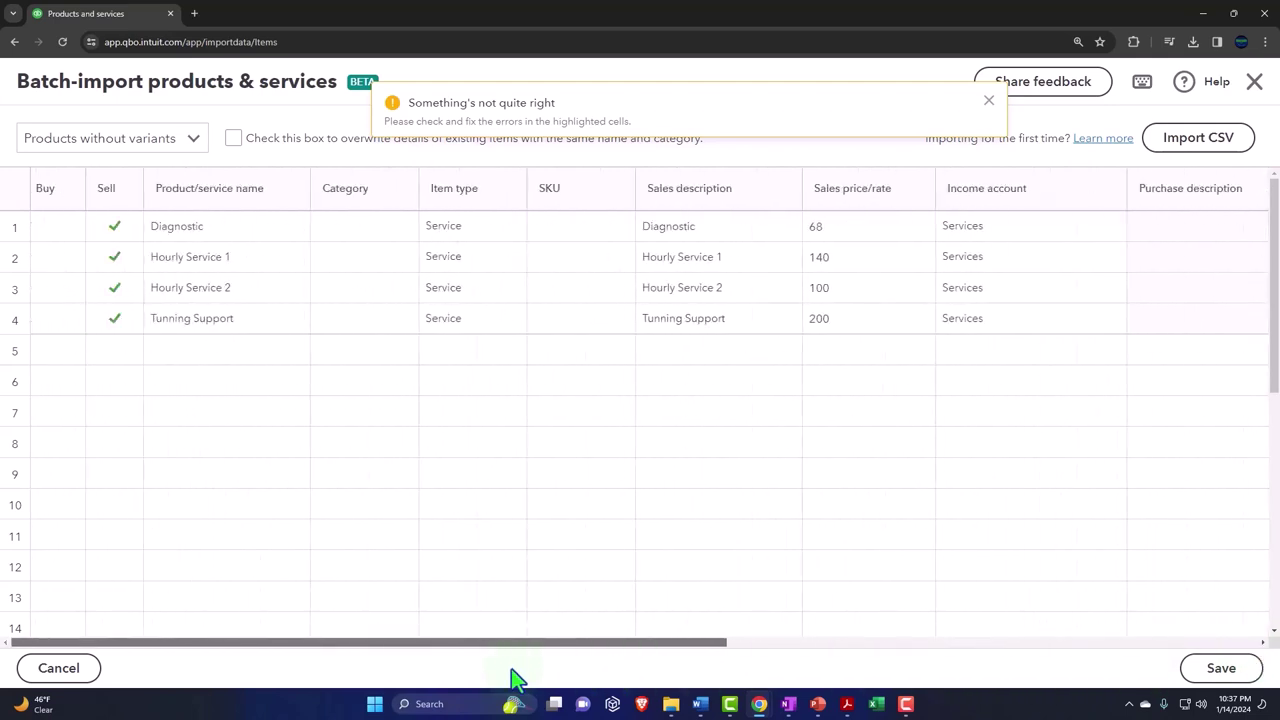
pyautogui.click(988, 104)
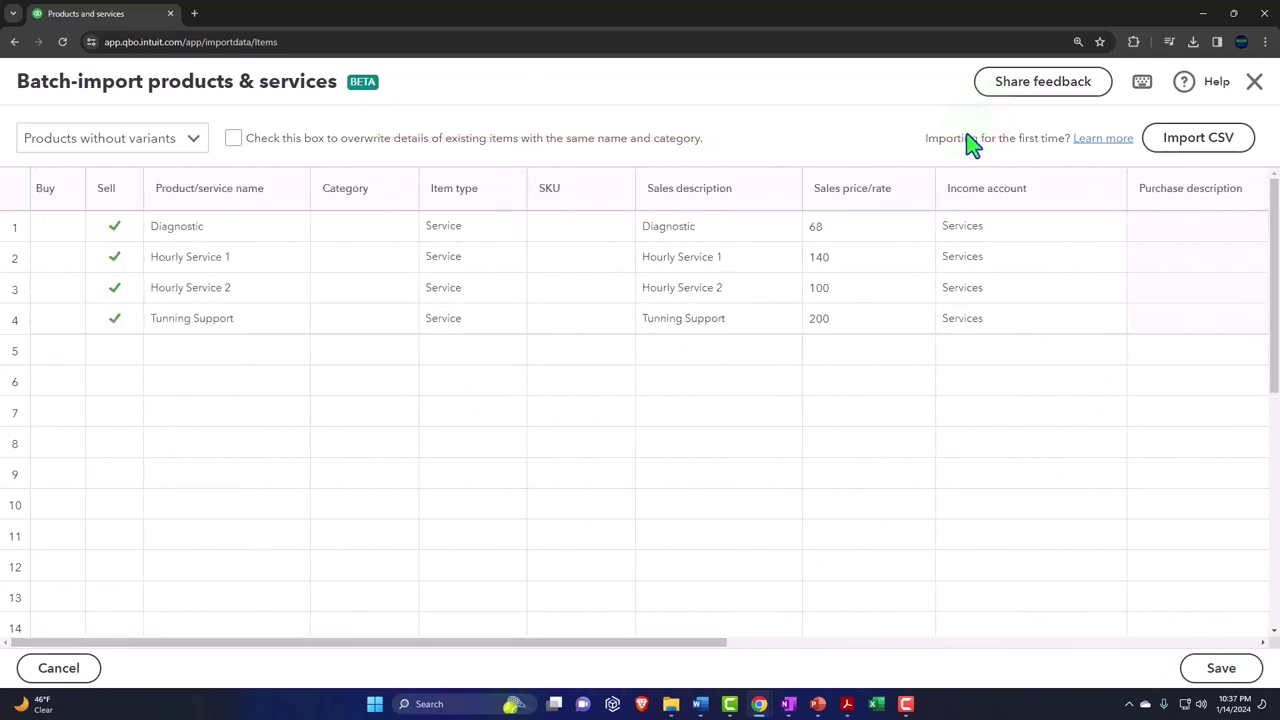
pyautogui.click(1230, 670)
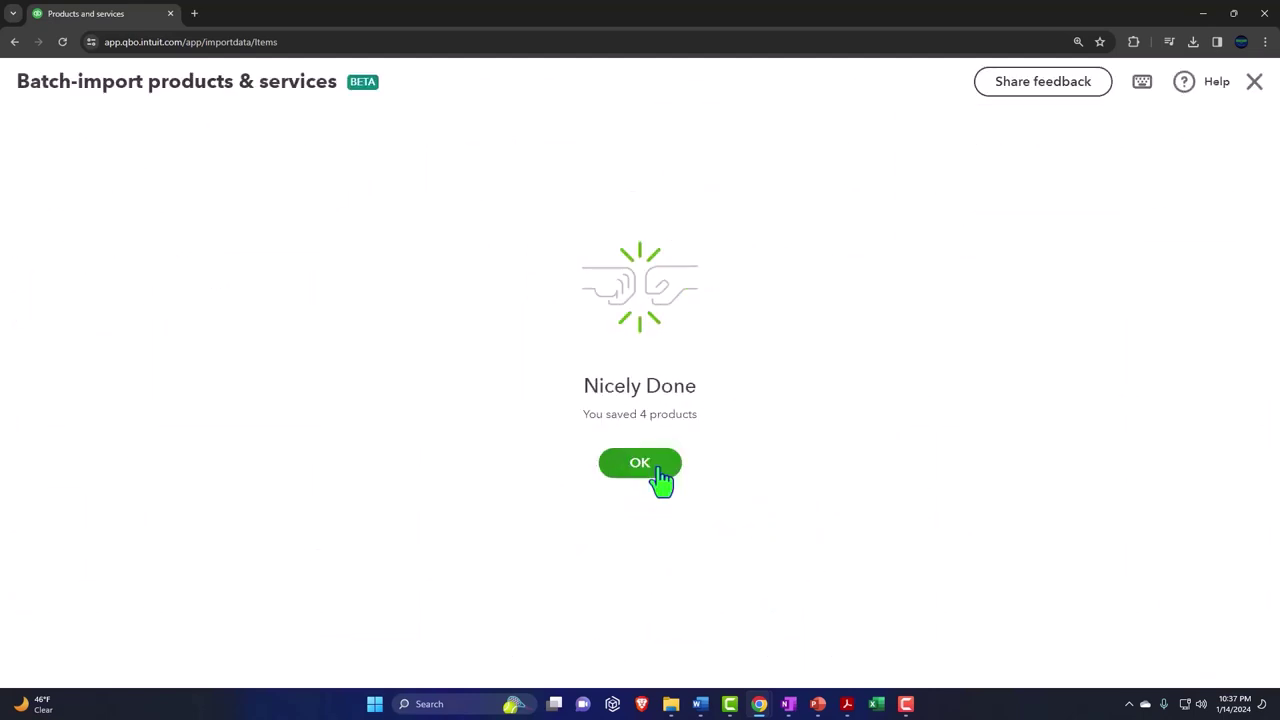
pyautogui.click(640, 465)
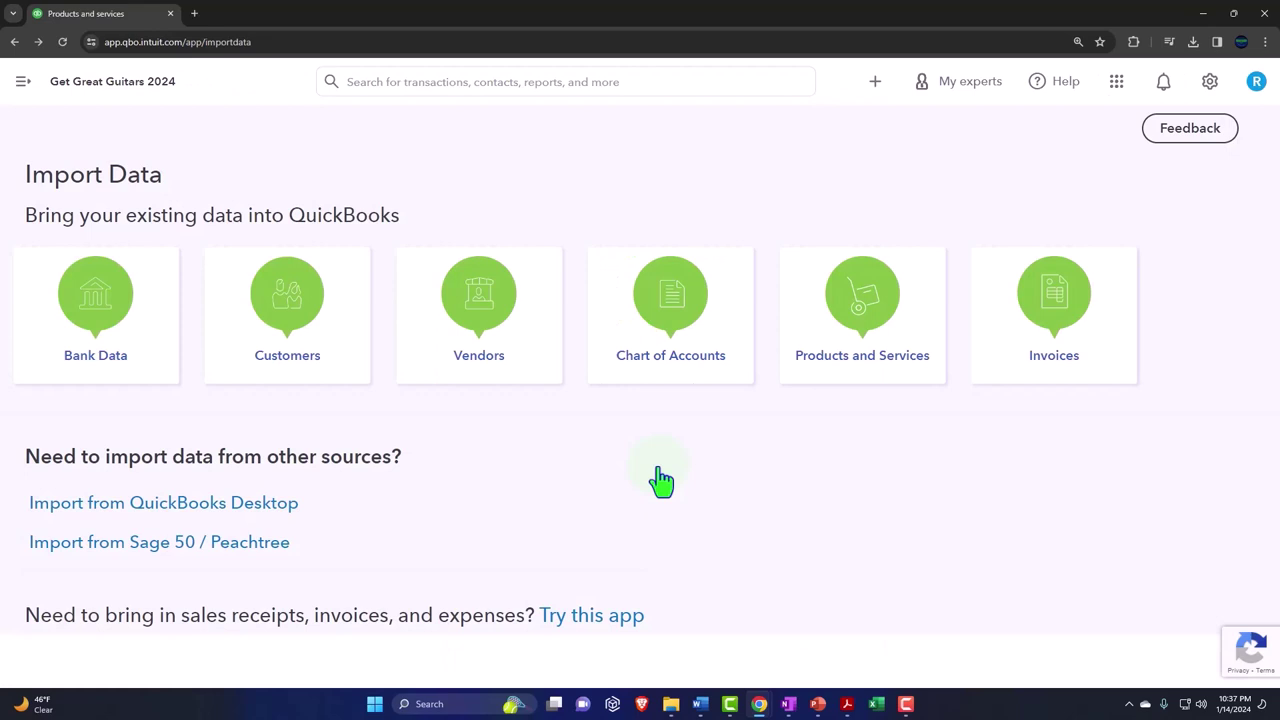
# Open the products and services list in the Sales area
pyautogui.click(22, 84)
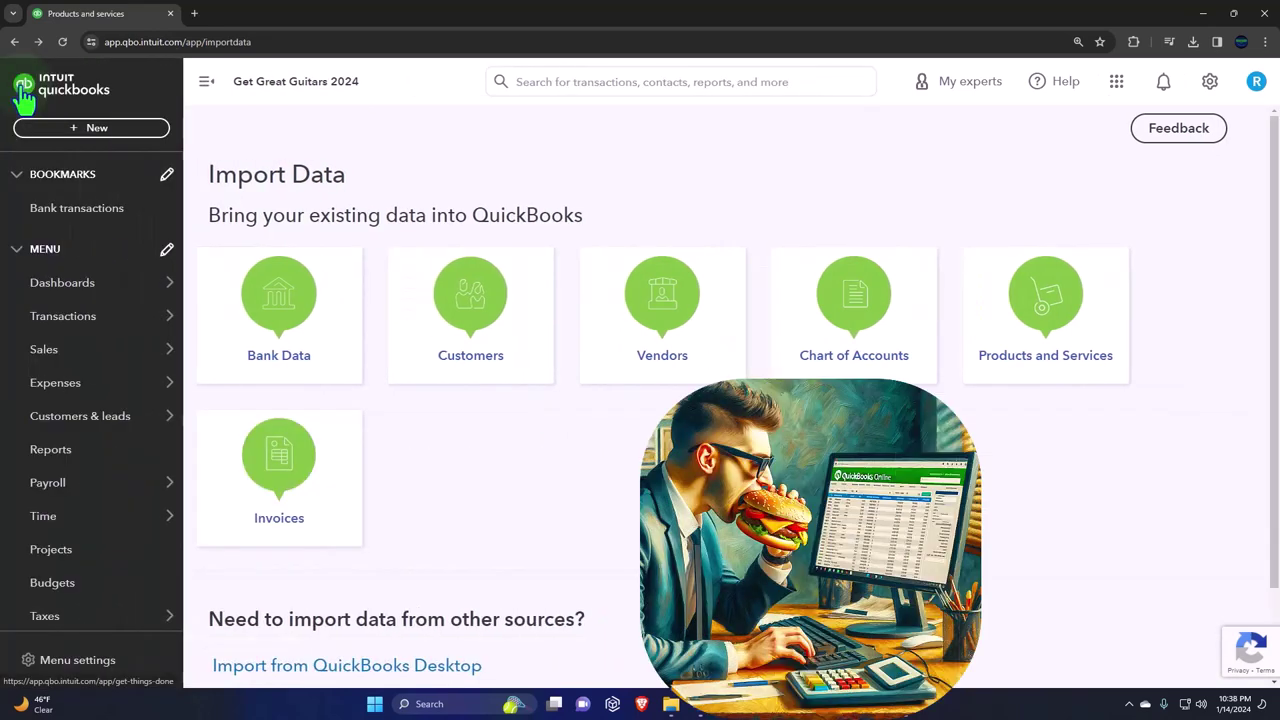
pyautogui.click(44, 352)
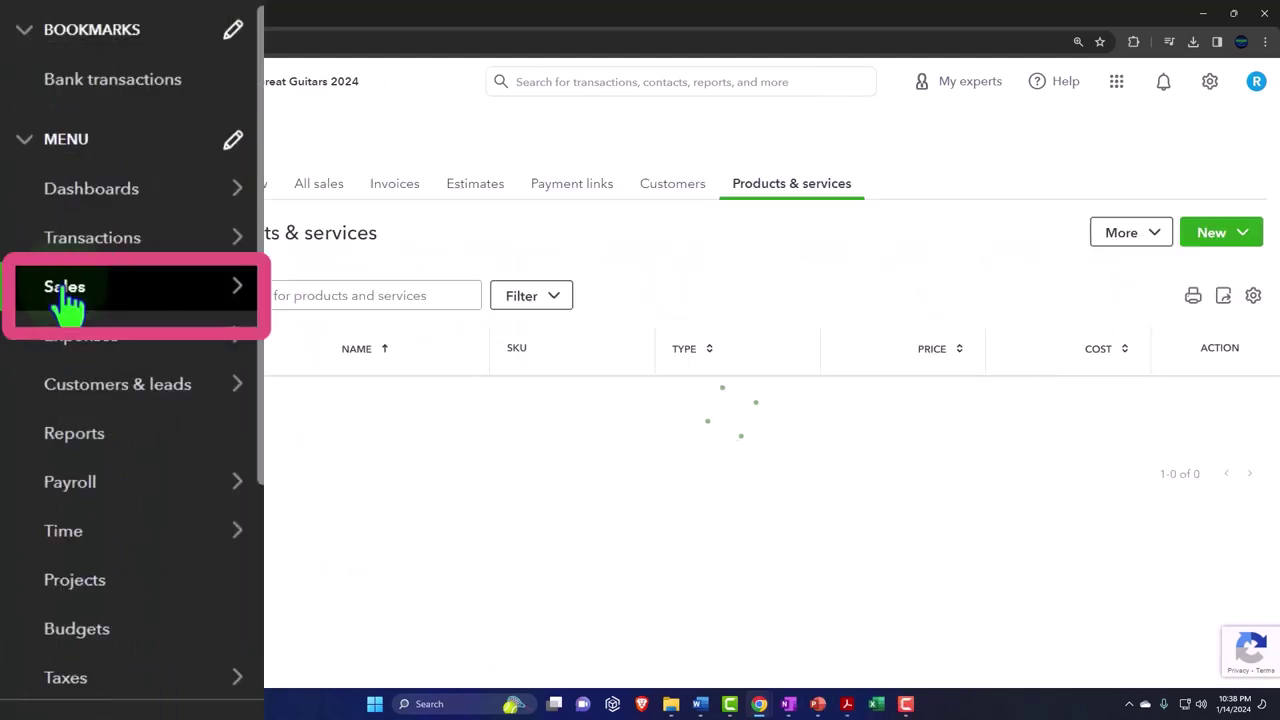
pyautogui.click(806, 188)
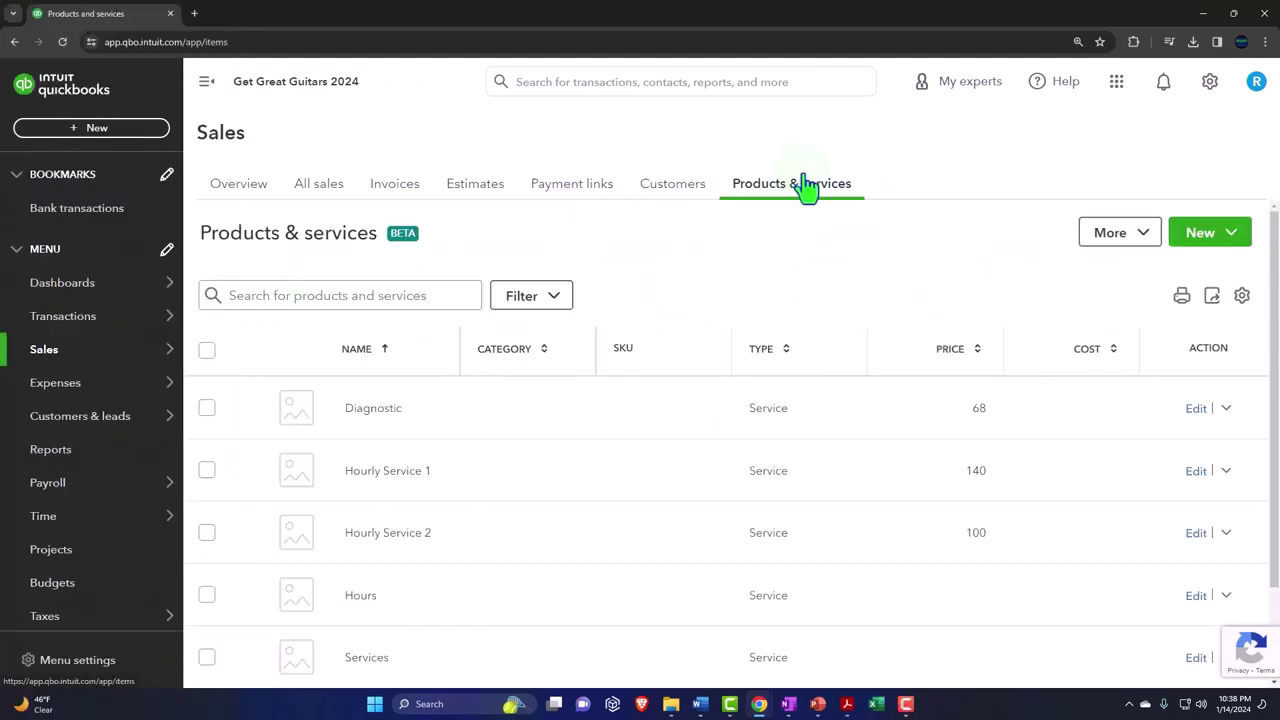
# Collapse the navigation menu, look through the imported service items, and open the Diagnostic item for editing
pyautogui.click(204, 83)
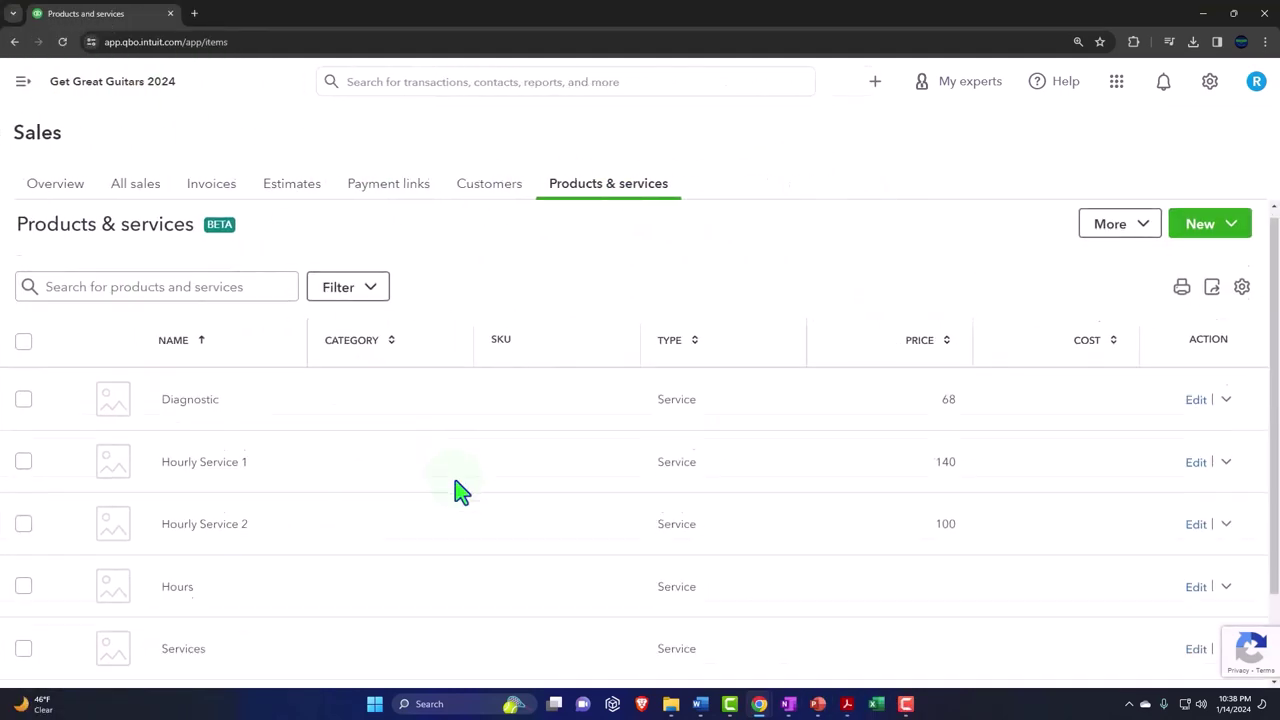
pyautogui.scroll(-1, 460, 490)
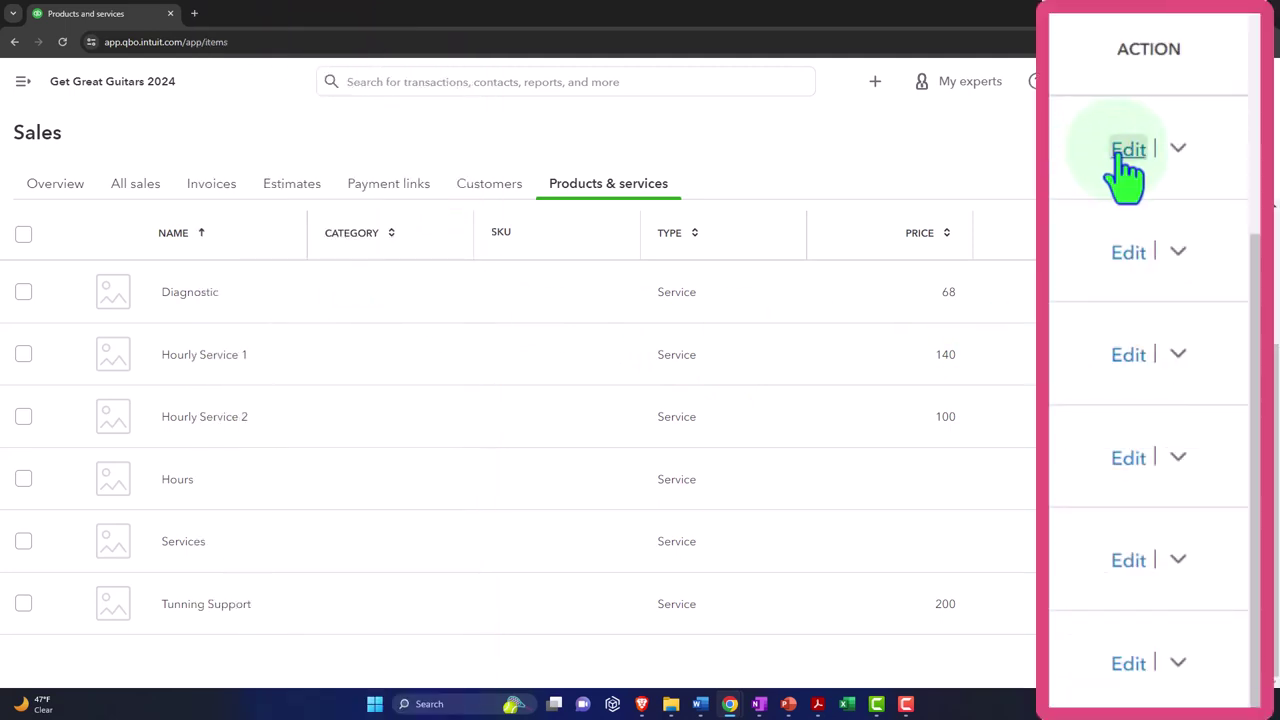
pyautogui.click(1128, 152)
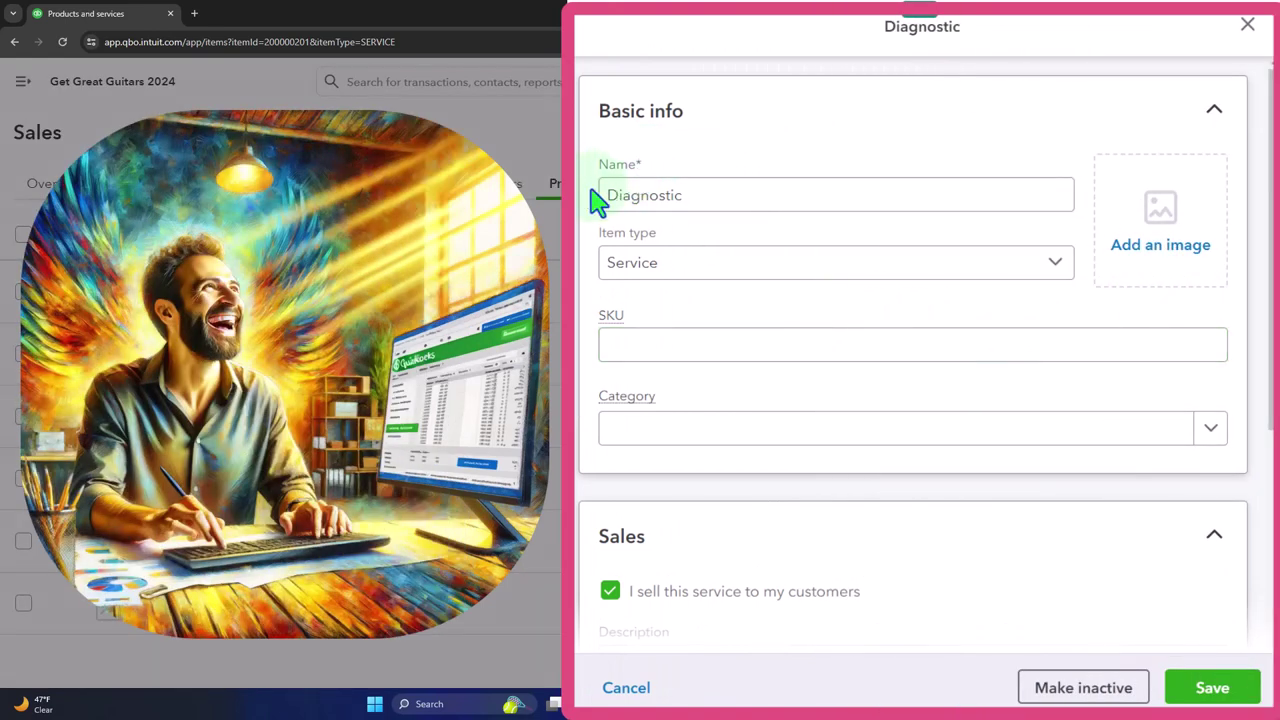
# Review the Diagnostic item's name, item type options, category, description, price and income account
pyautogui.click(650, 200)
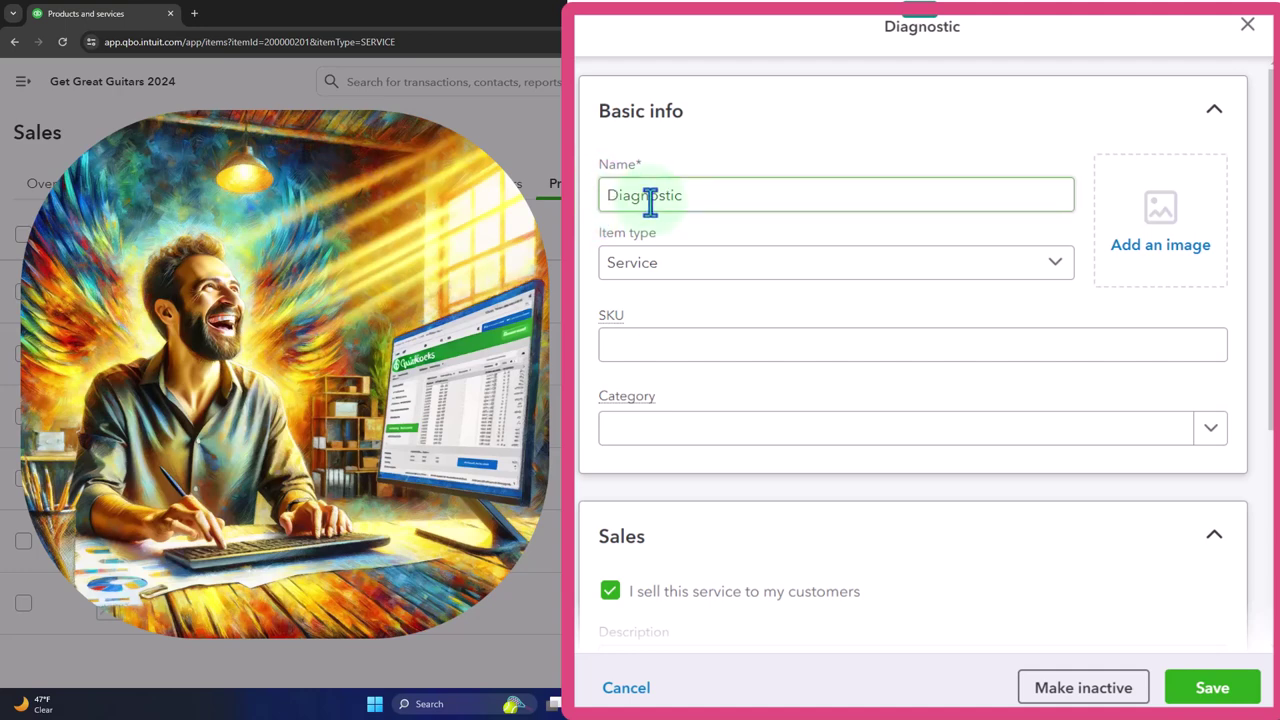
pyautogui.click(648, 230)
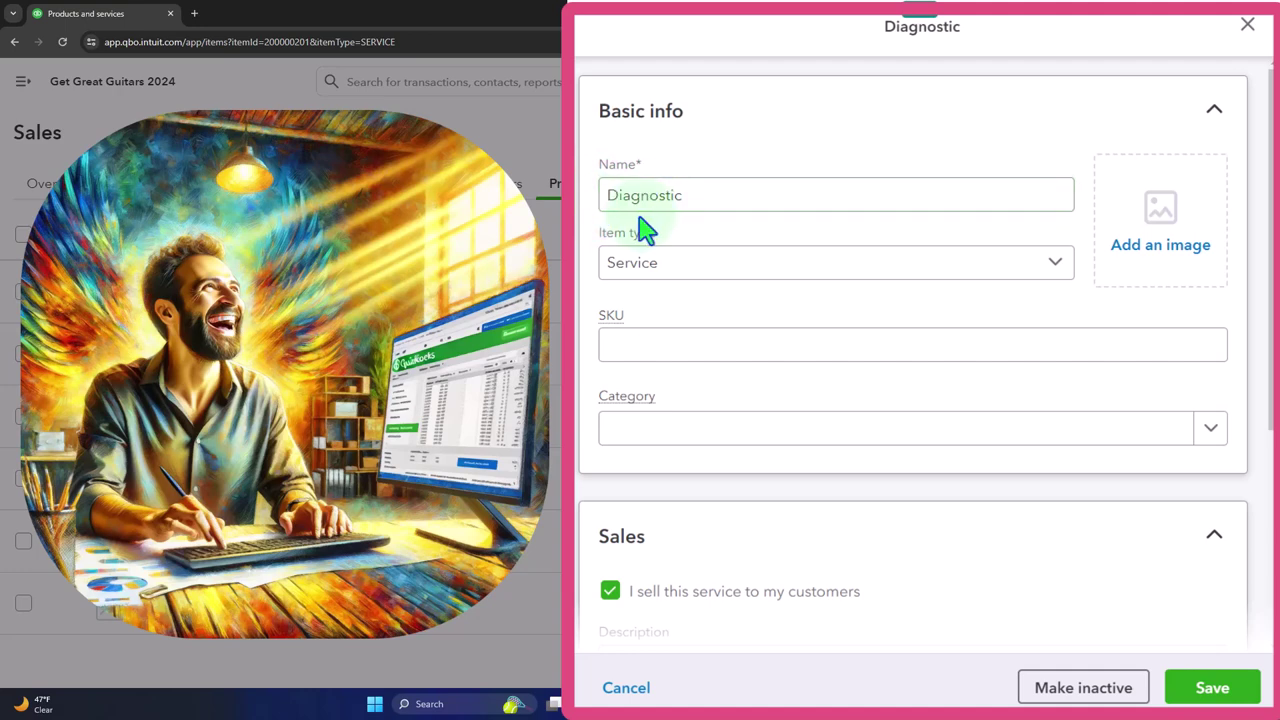
pyautogui.click(598, 209)
pyautogui.scroll(-1, 597, 209)
pyautogui.click(606, 205)
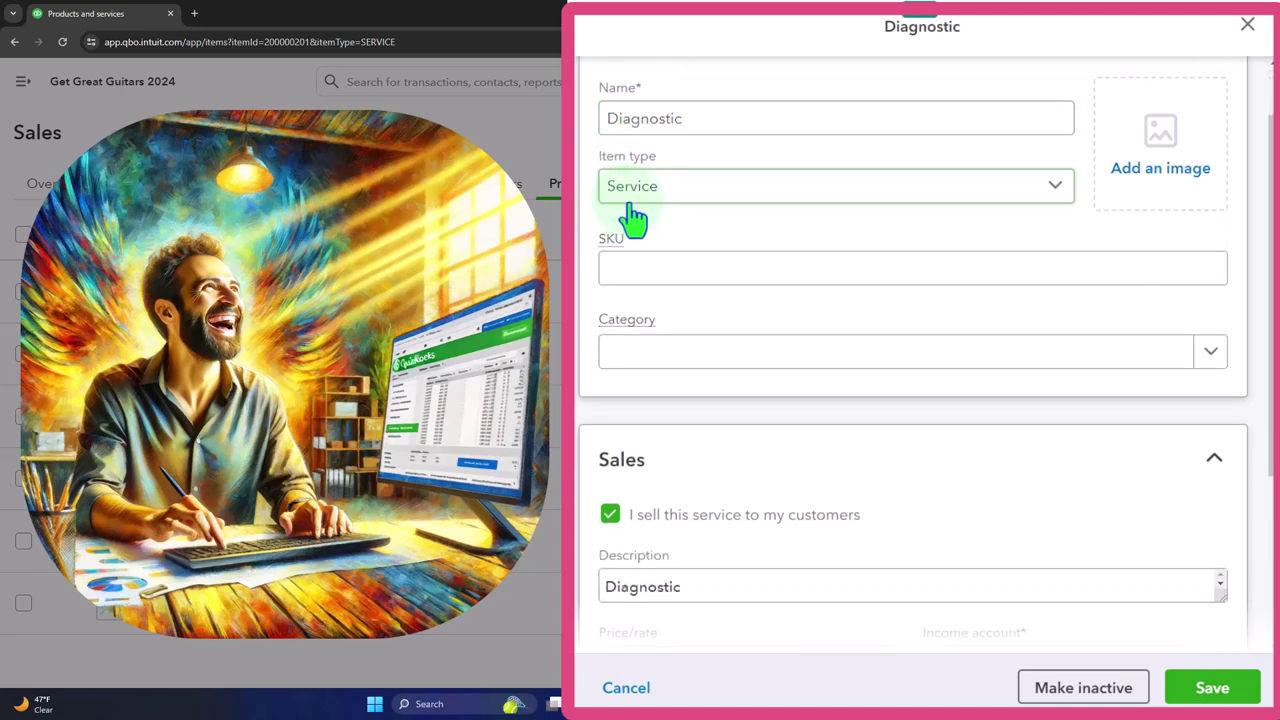
pyautogui.click(716, 196)
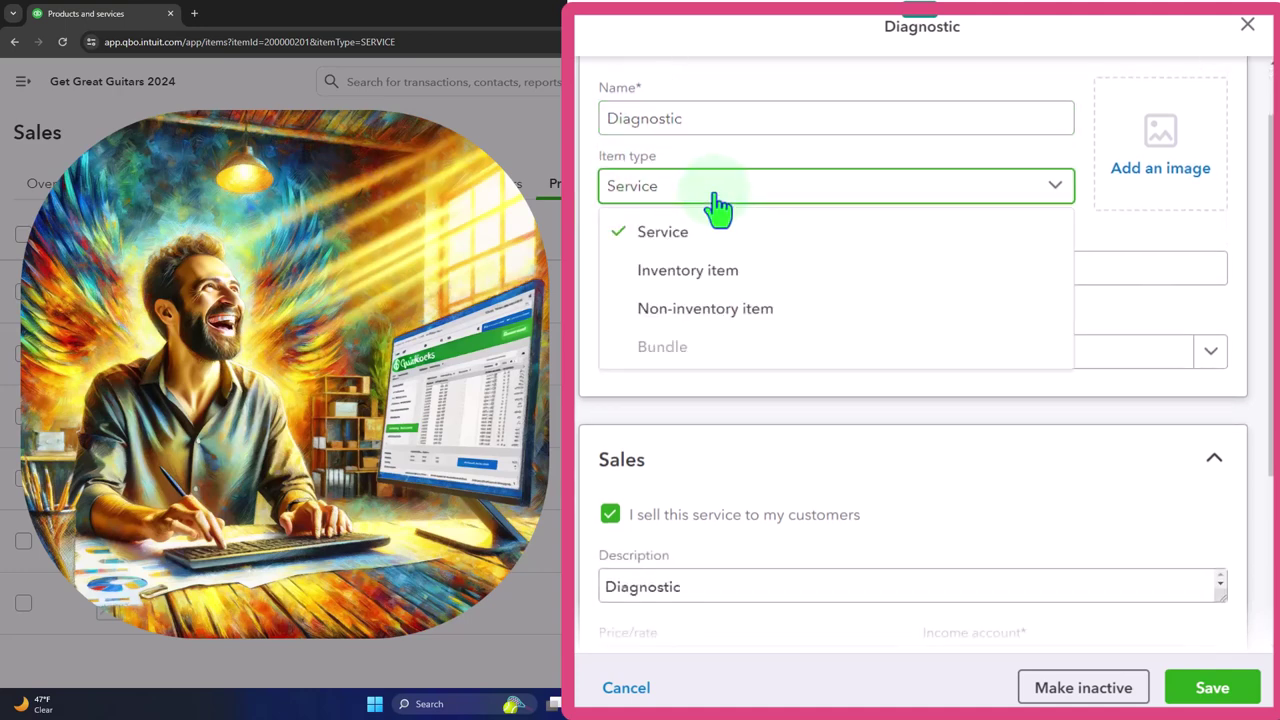
pyautogui.click(718, 205)
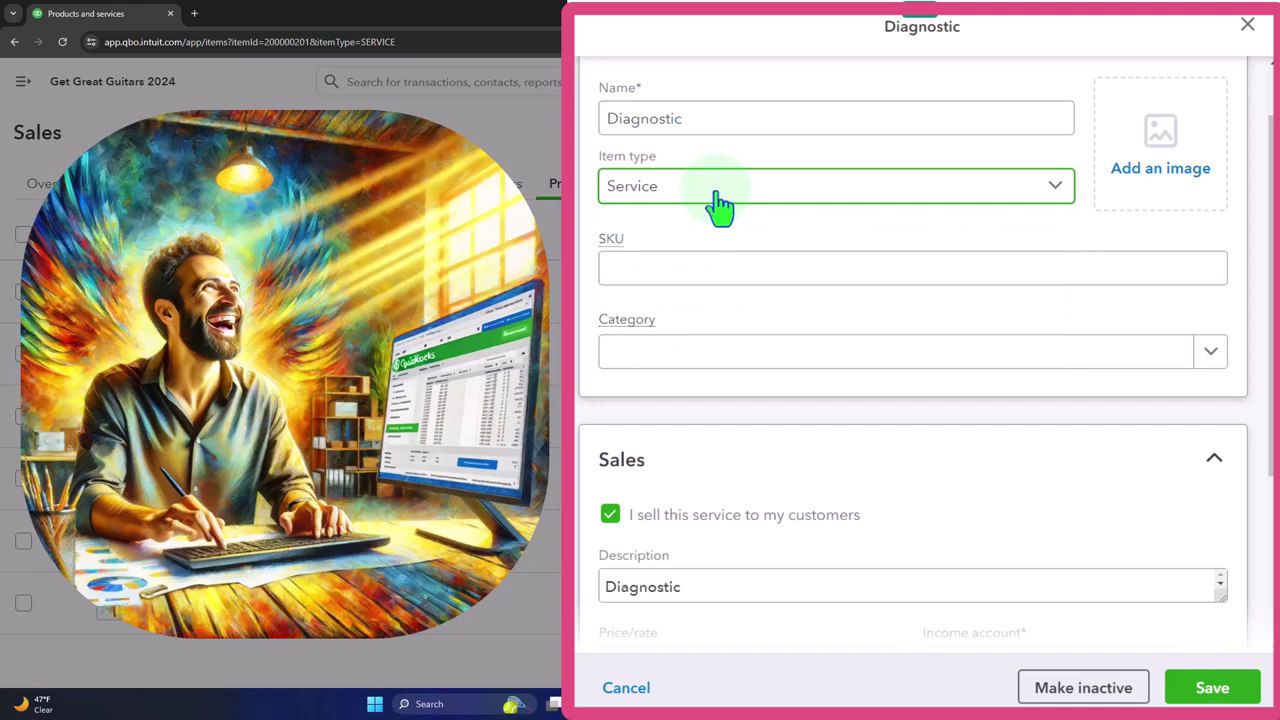
pyautogui.scroll(-1, 700, 200)
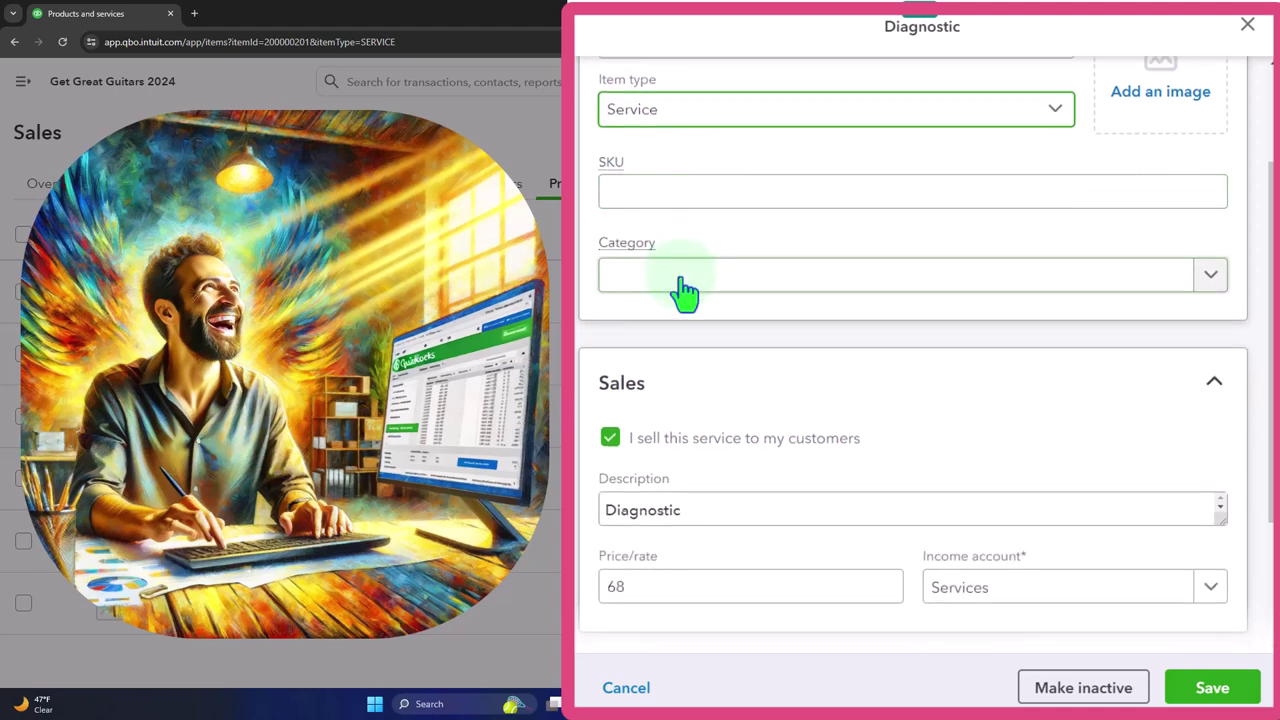
pyautogui.scroll(-2, 683, 290)
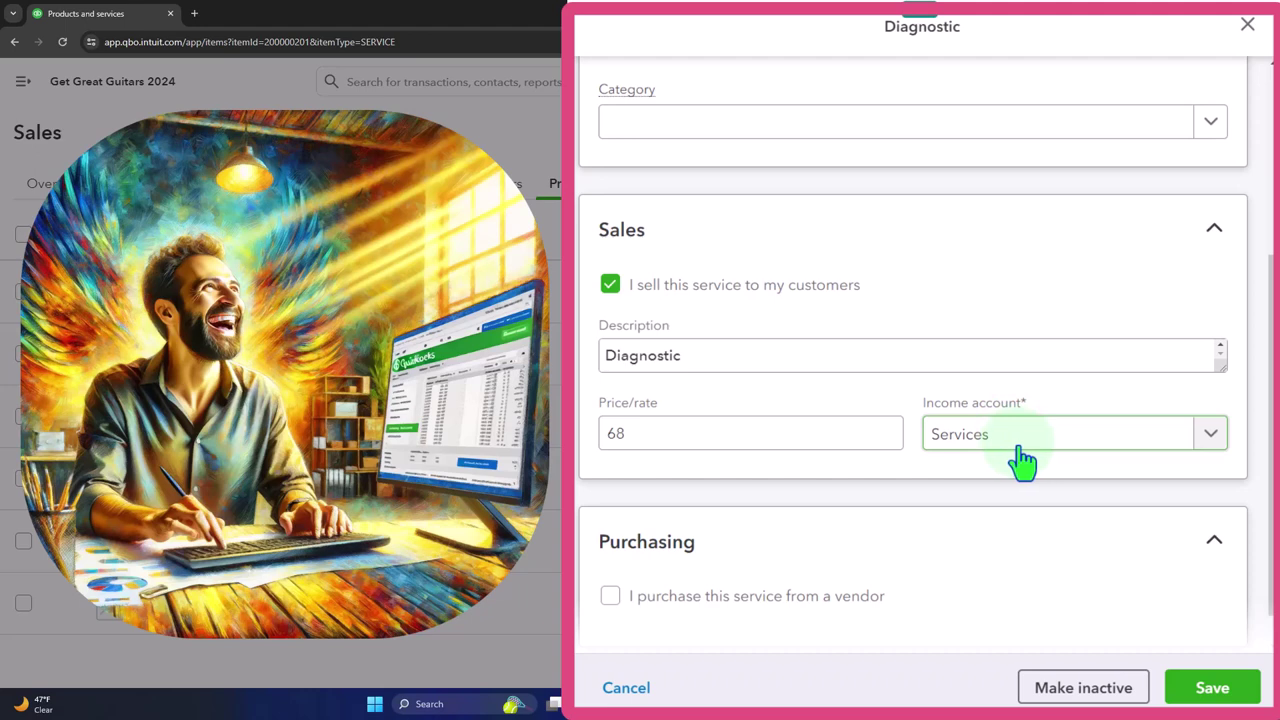
# Enable purchasing from a vendor for the Diagnostic item, look over the purchasing fields, and close the item without saving
pyautogui.click(611, 600)
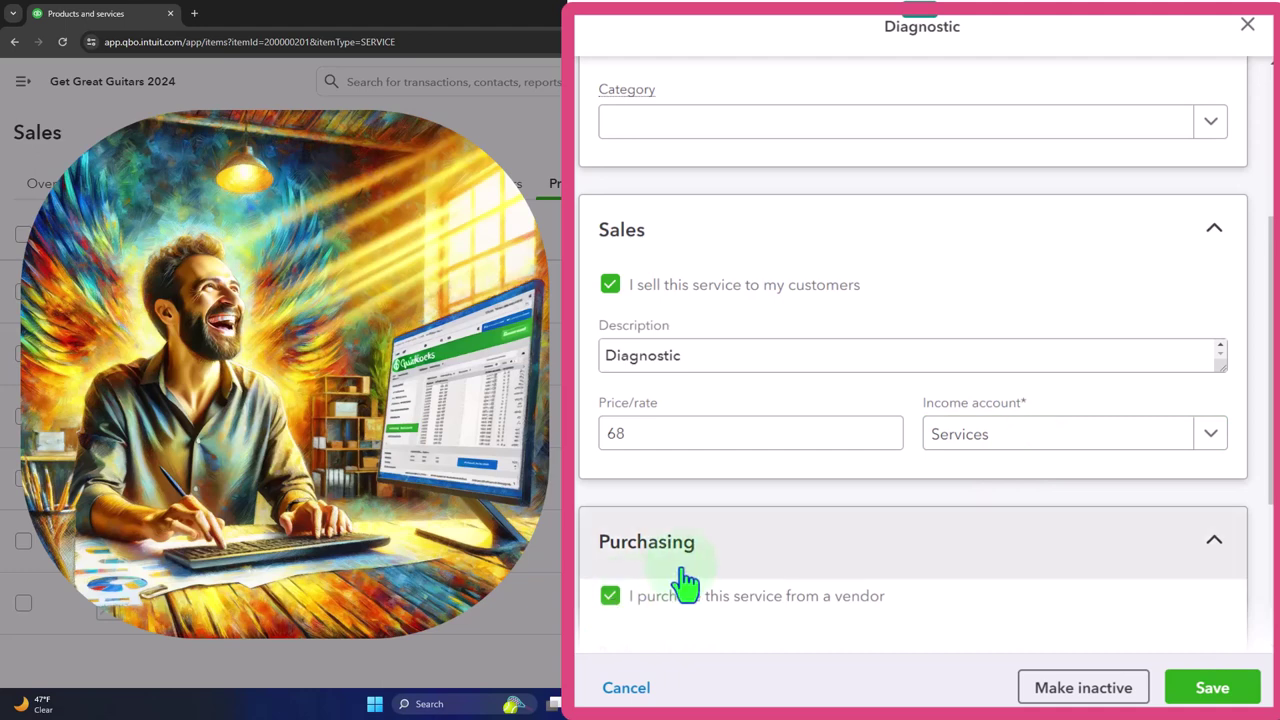
pyautogui.scroll(-3, 683, 583)
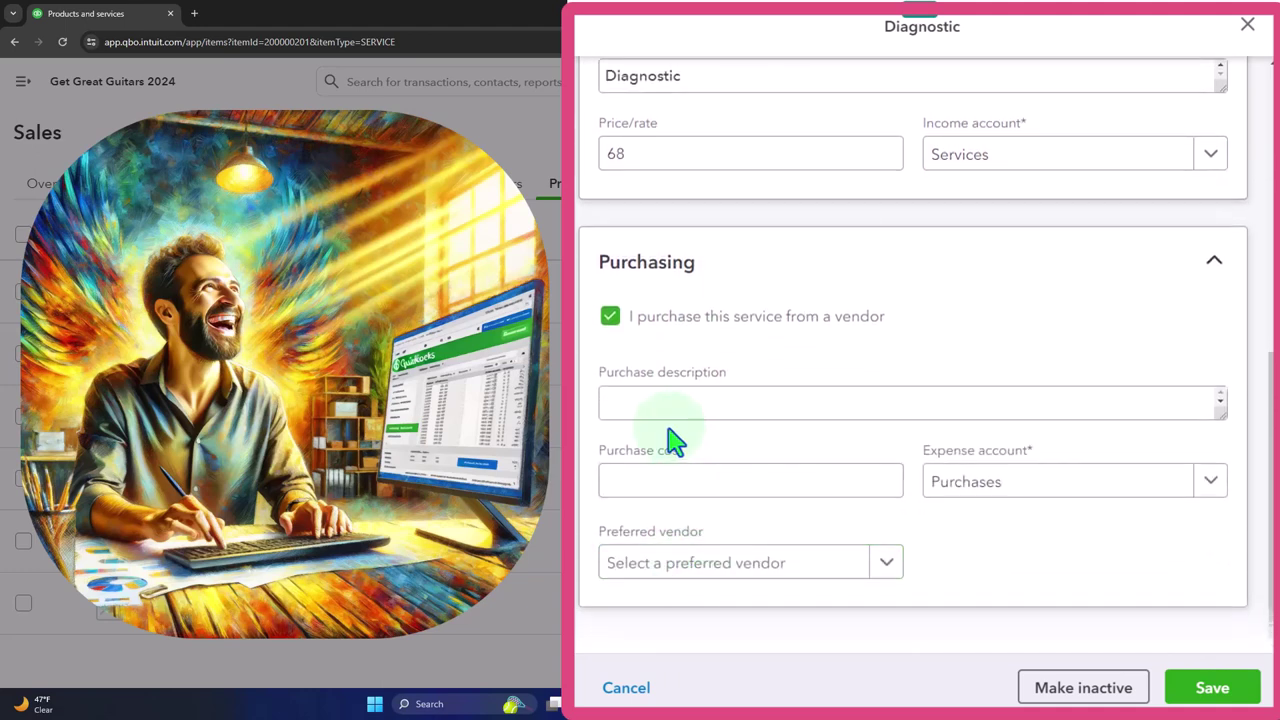
pyautogui.click(621, 478)
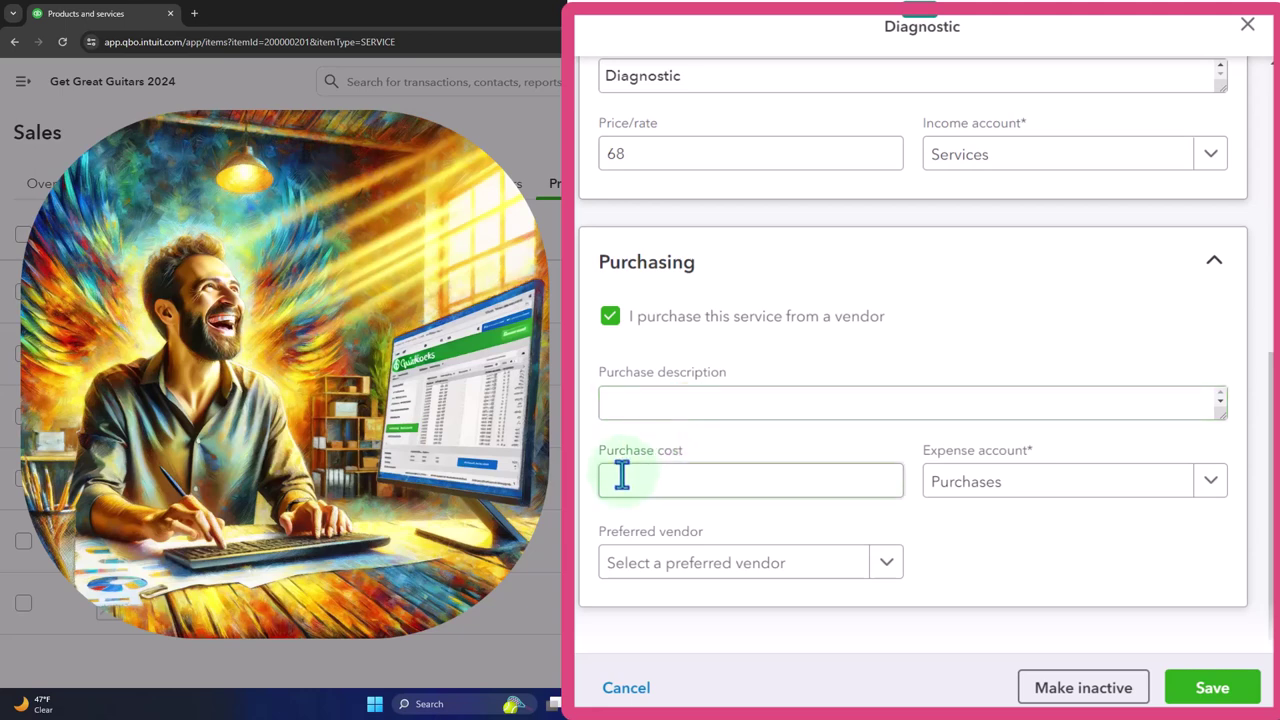
pyautogui.click(995, 485)
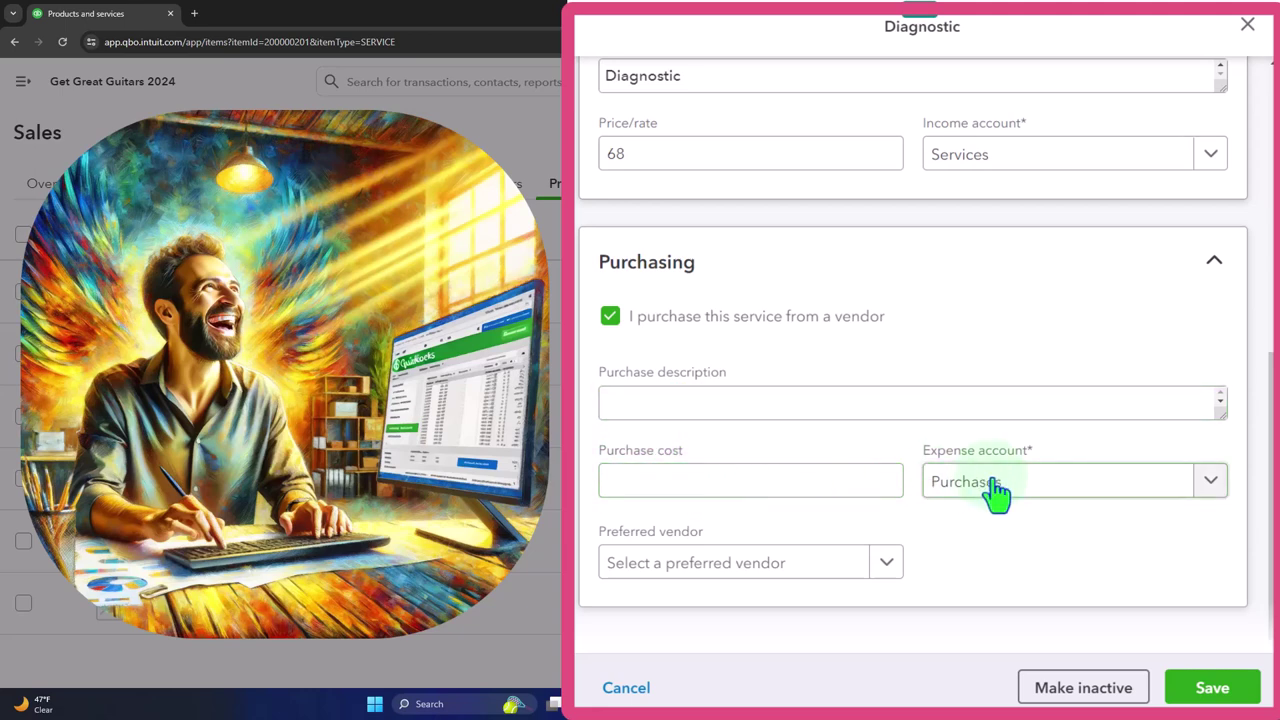
pyautogui.click(828, 563)
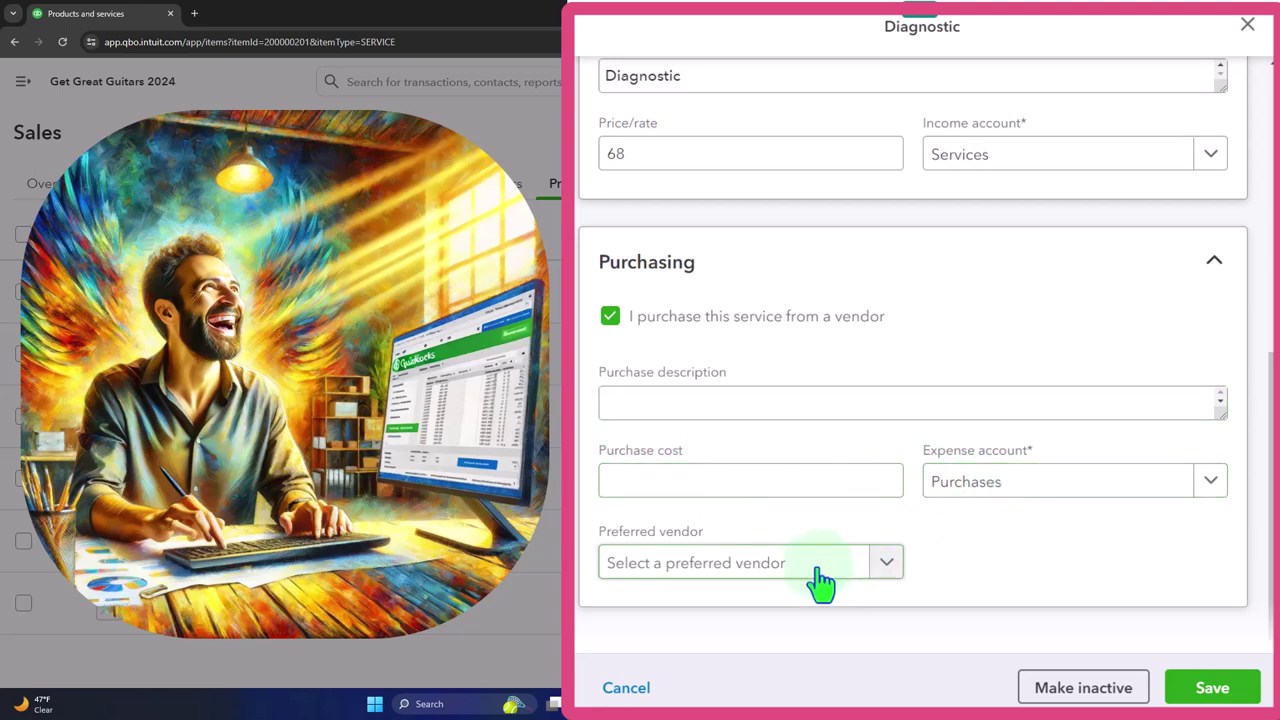
pyautogui.click(611, 318)
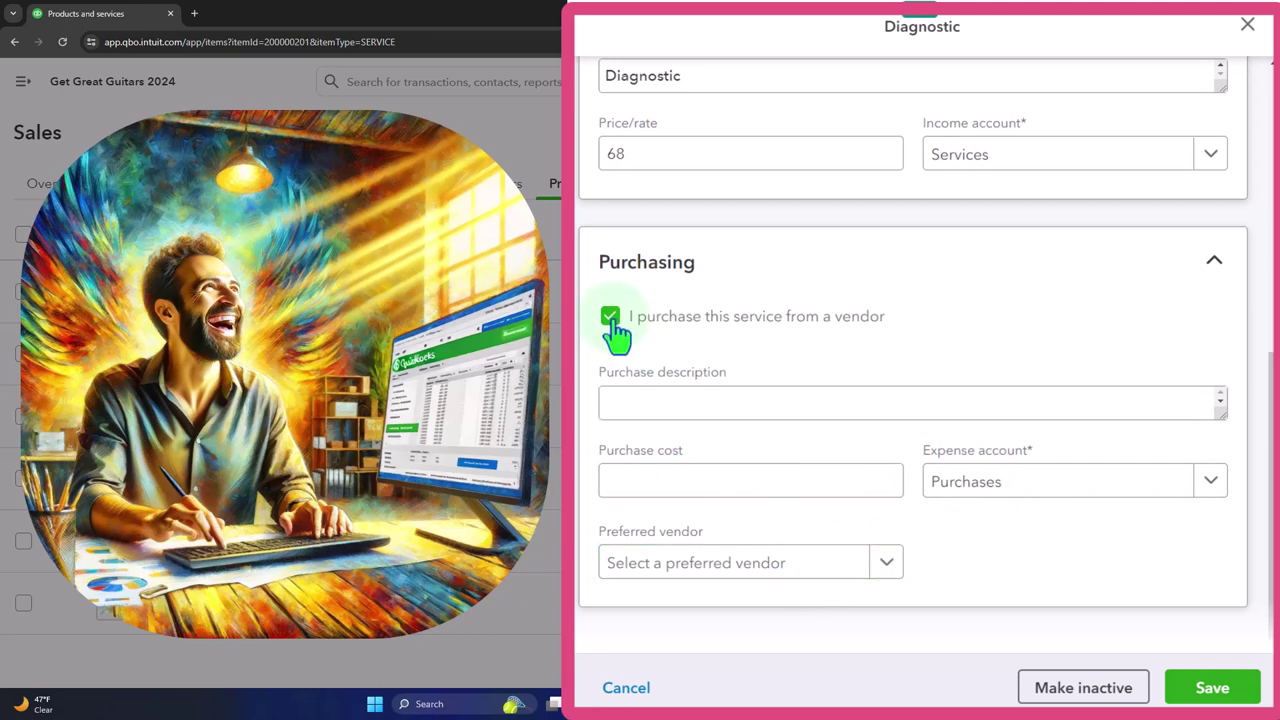
pyautogui.click(716, 664)
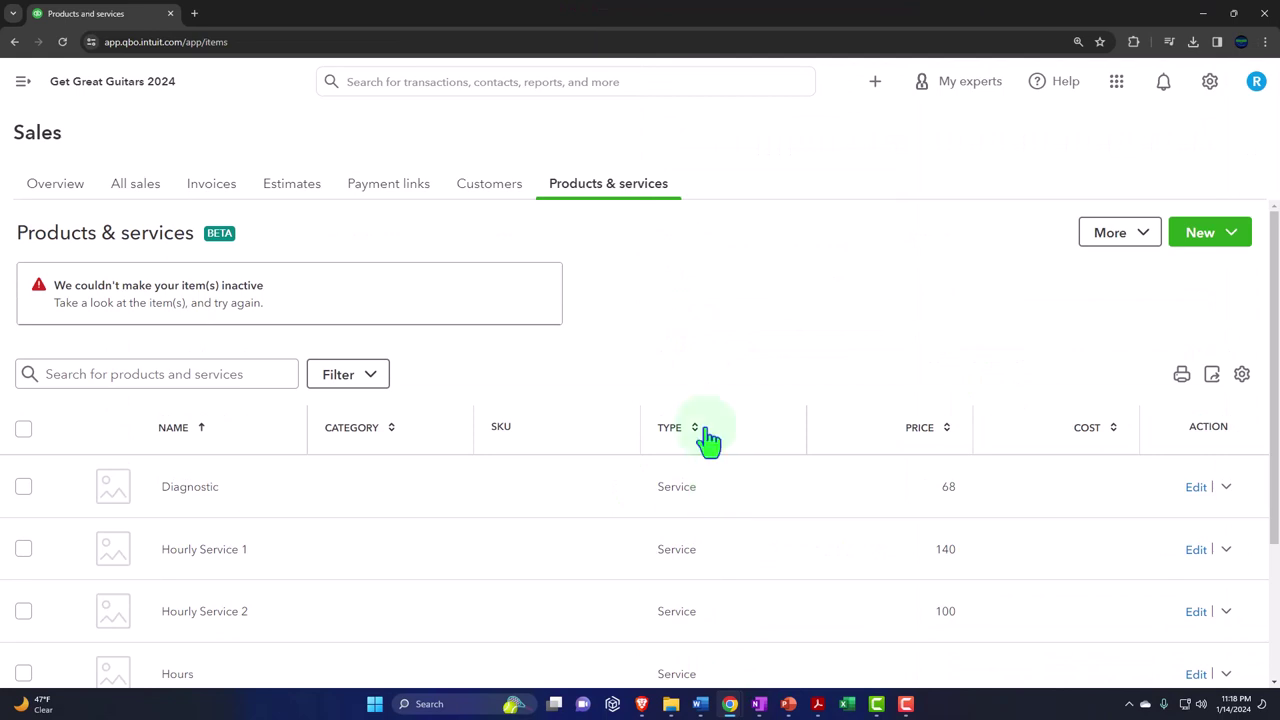
# Check the additional actions available for the listed service items, including Make inactive, and close the action list
pyautogui.scroll(-2, 548, 293)
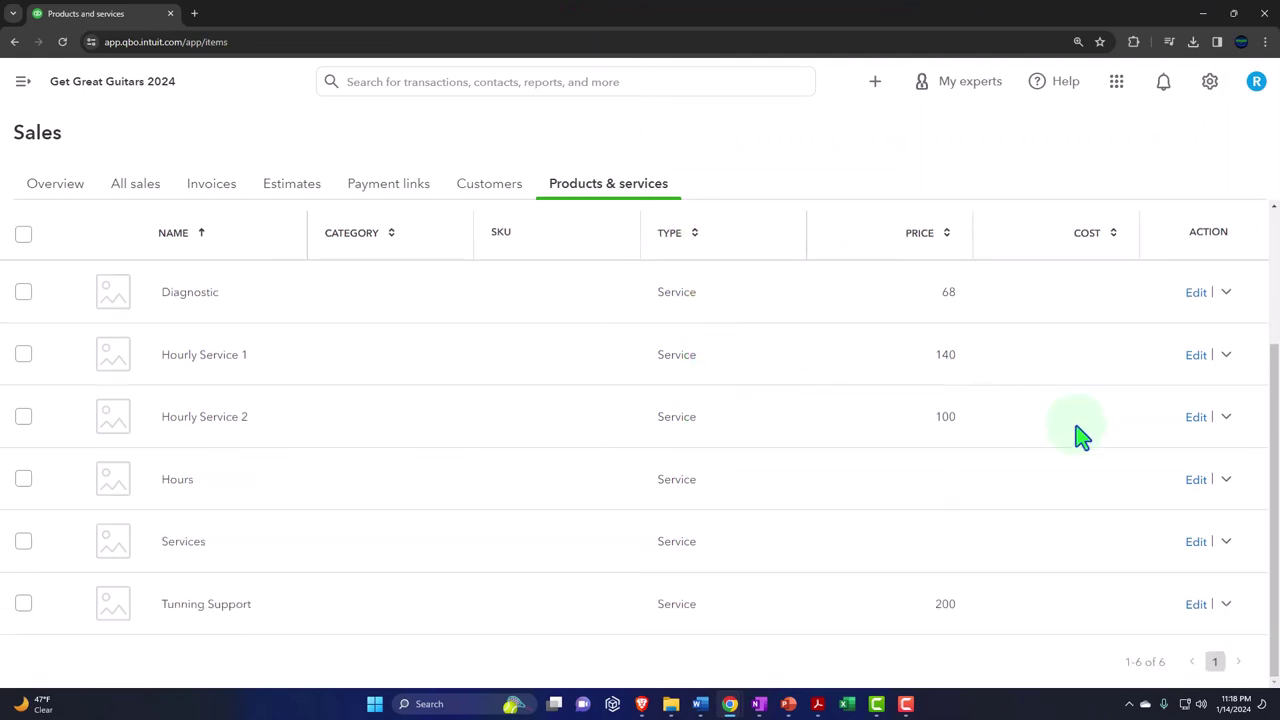
pyautogui.click(1226, 417)
pyautogui.click(1230, 418)
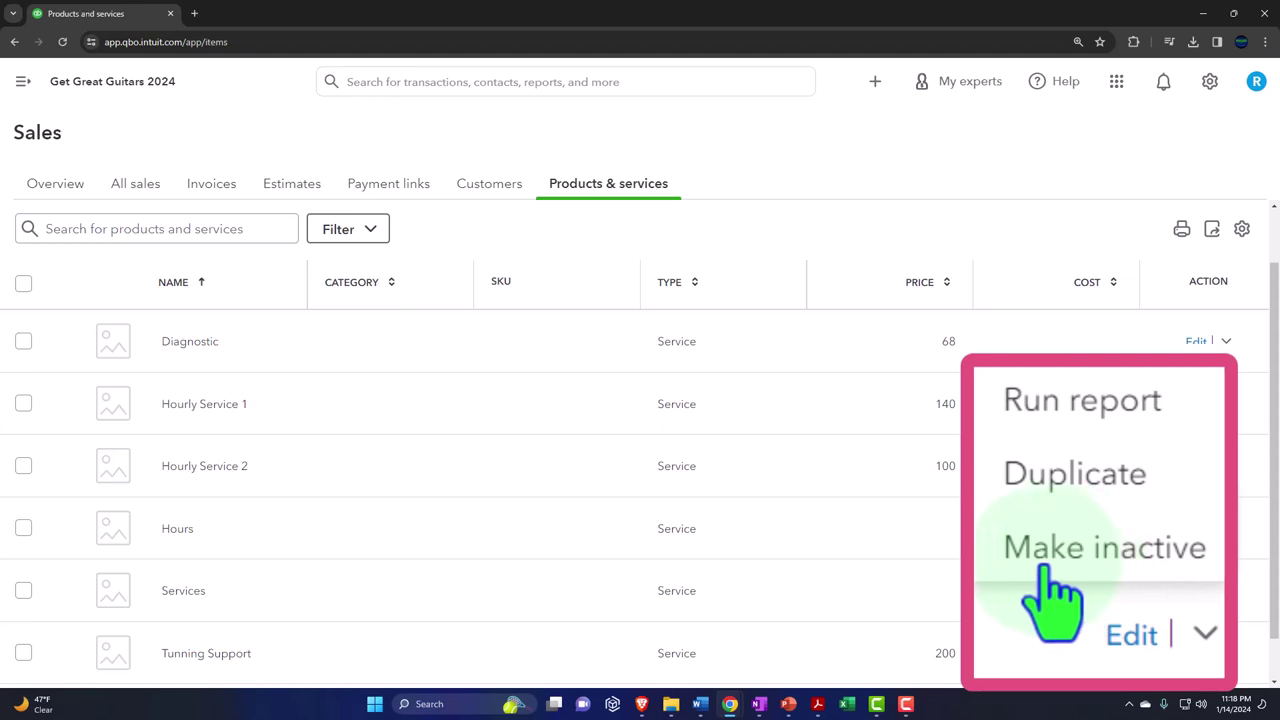
pyautogui.click(1030, 240)
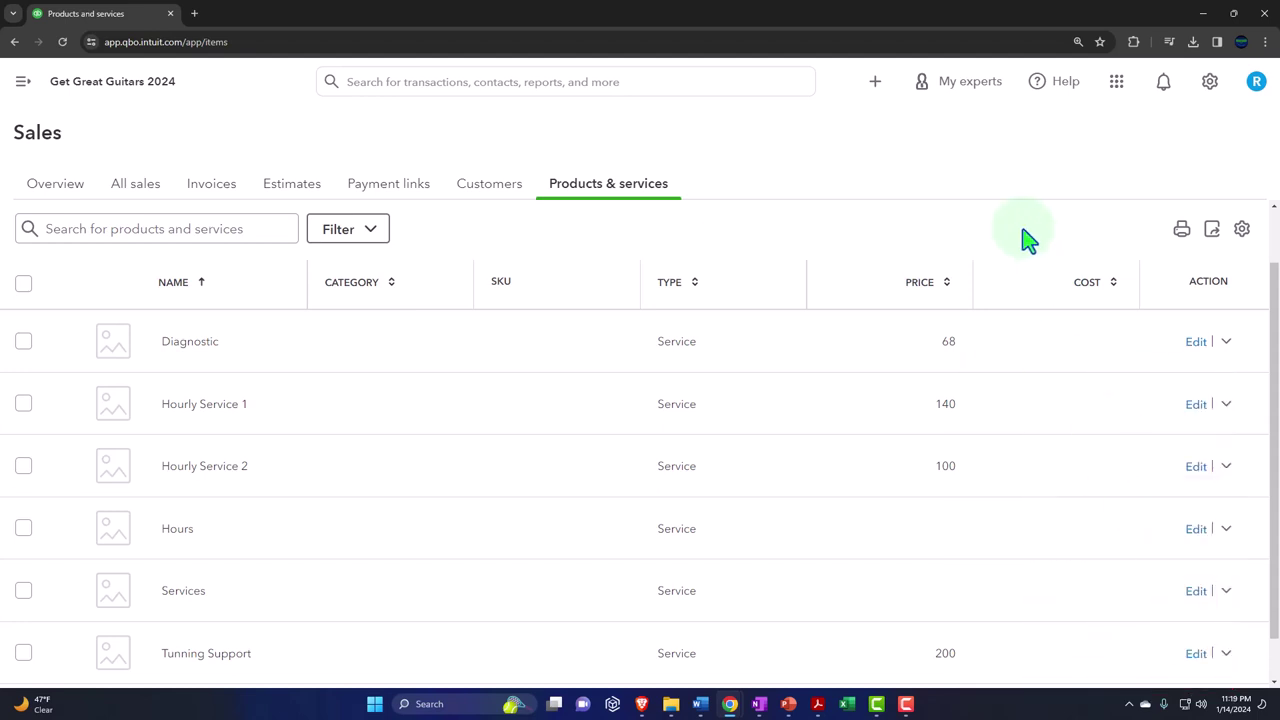
# Start a new invoice and choose Hourly Service 1 as the product/service on its first line
pyautogui.click(875, 88)
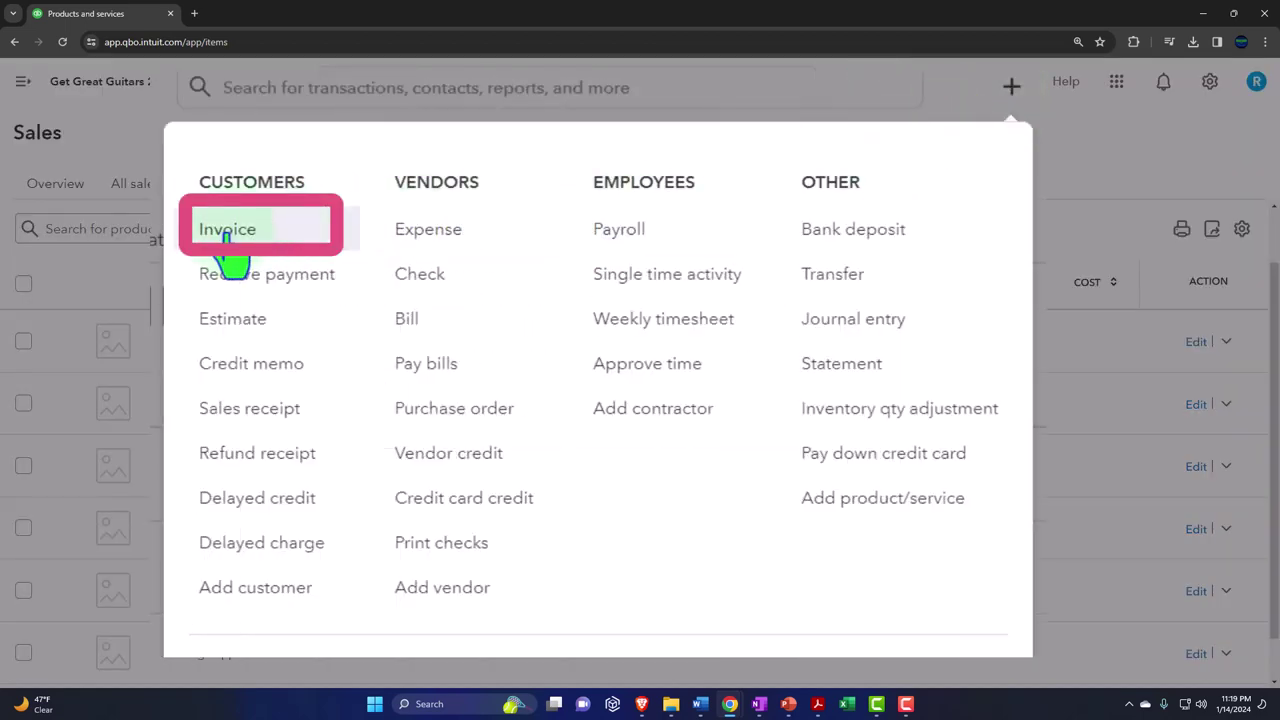
pyautogui.click(224, 240)
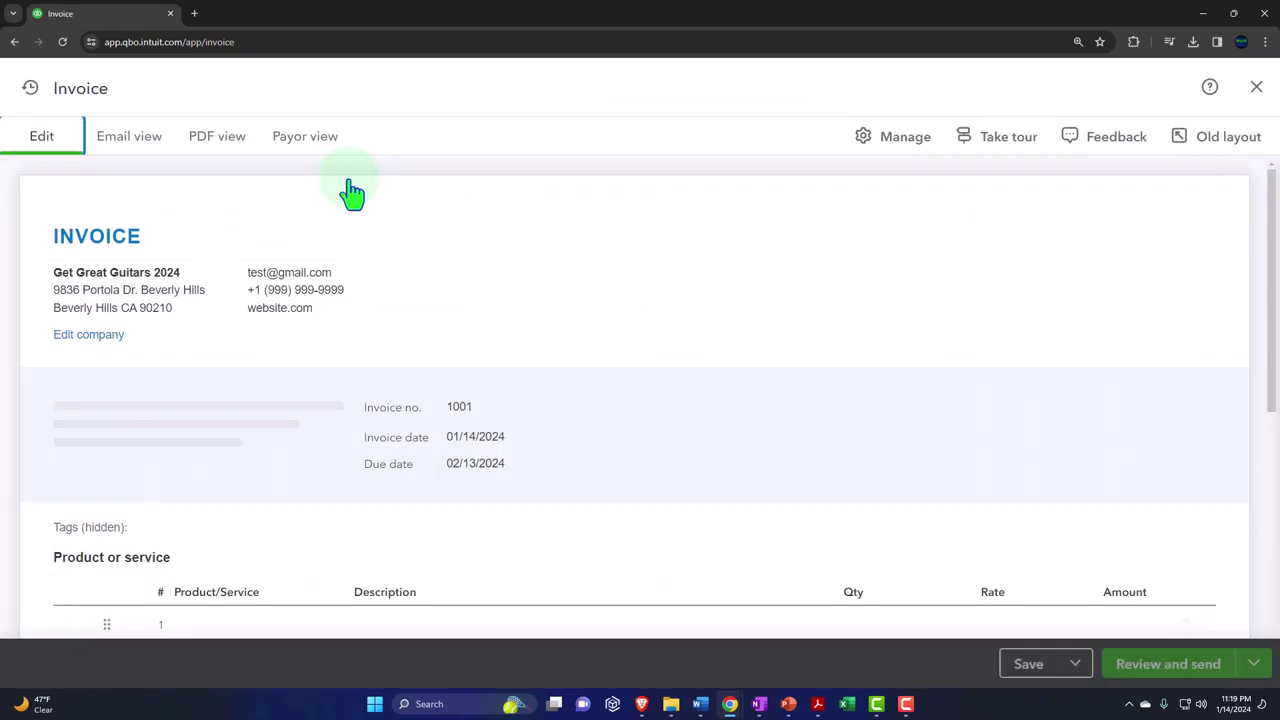
pyautogui.scroll(-3, 300, 405)
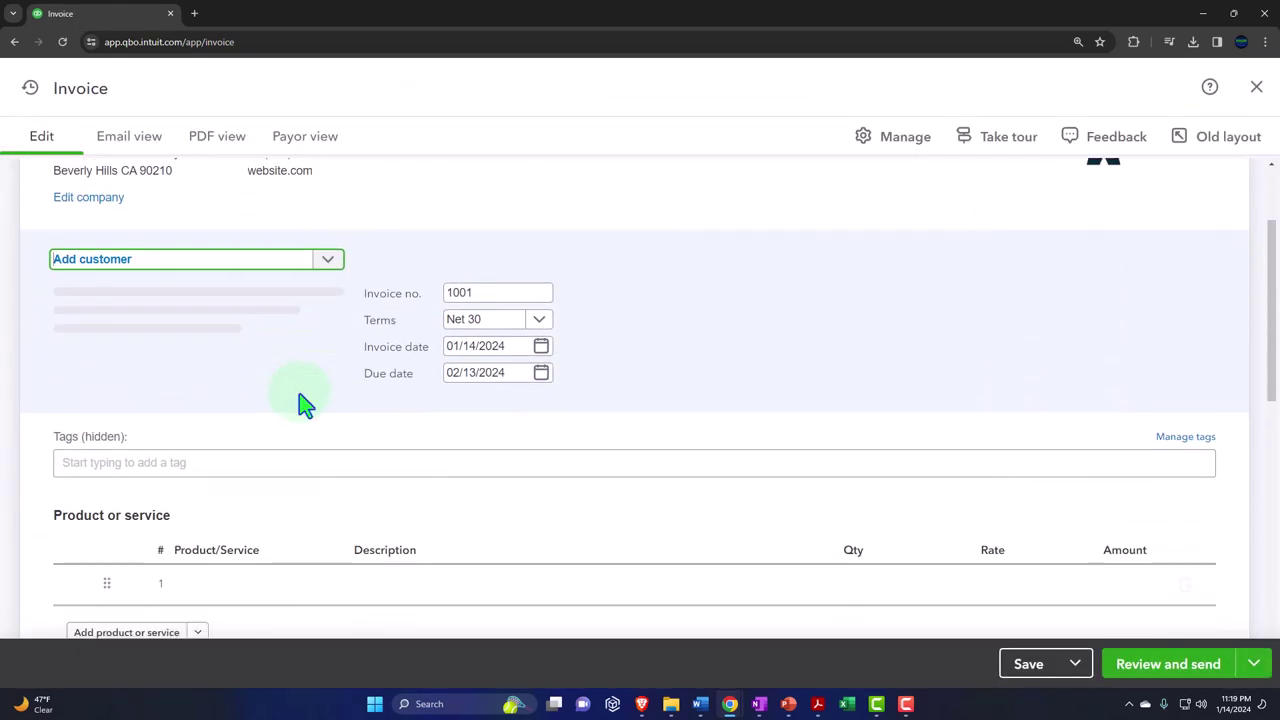
pyautogui.click(267, 395)
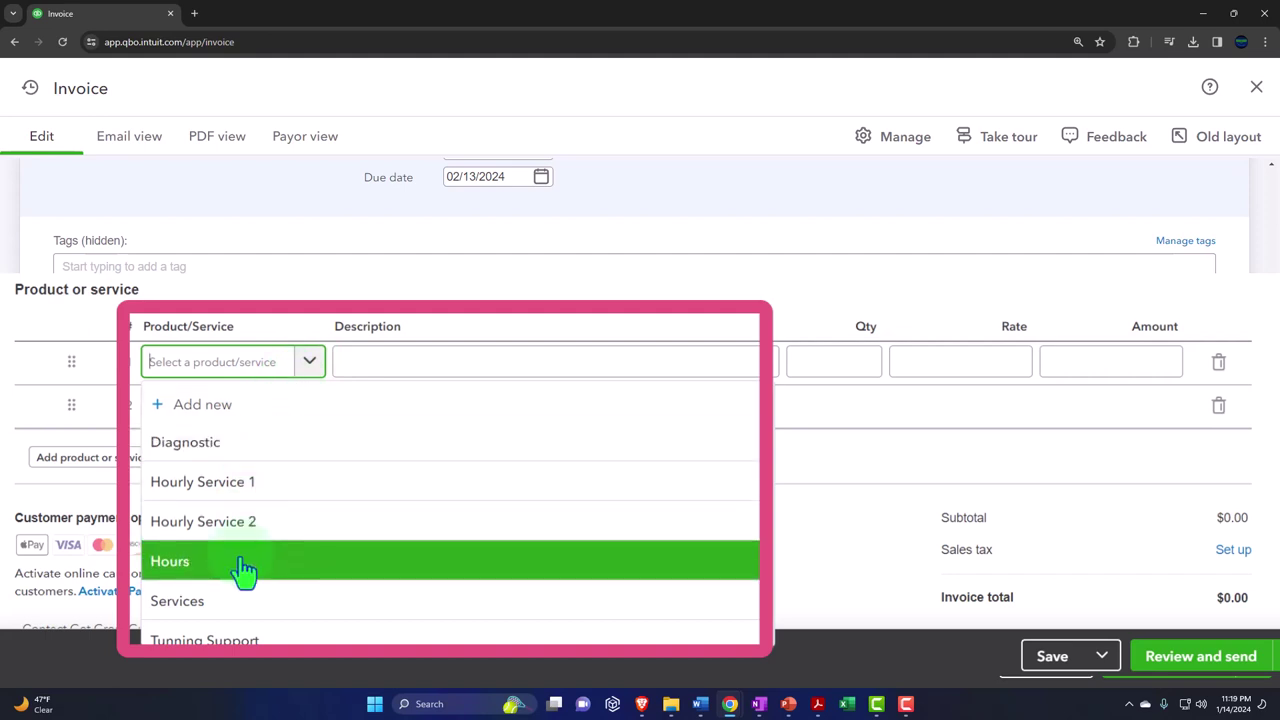
pyautogui.click(225, 485)
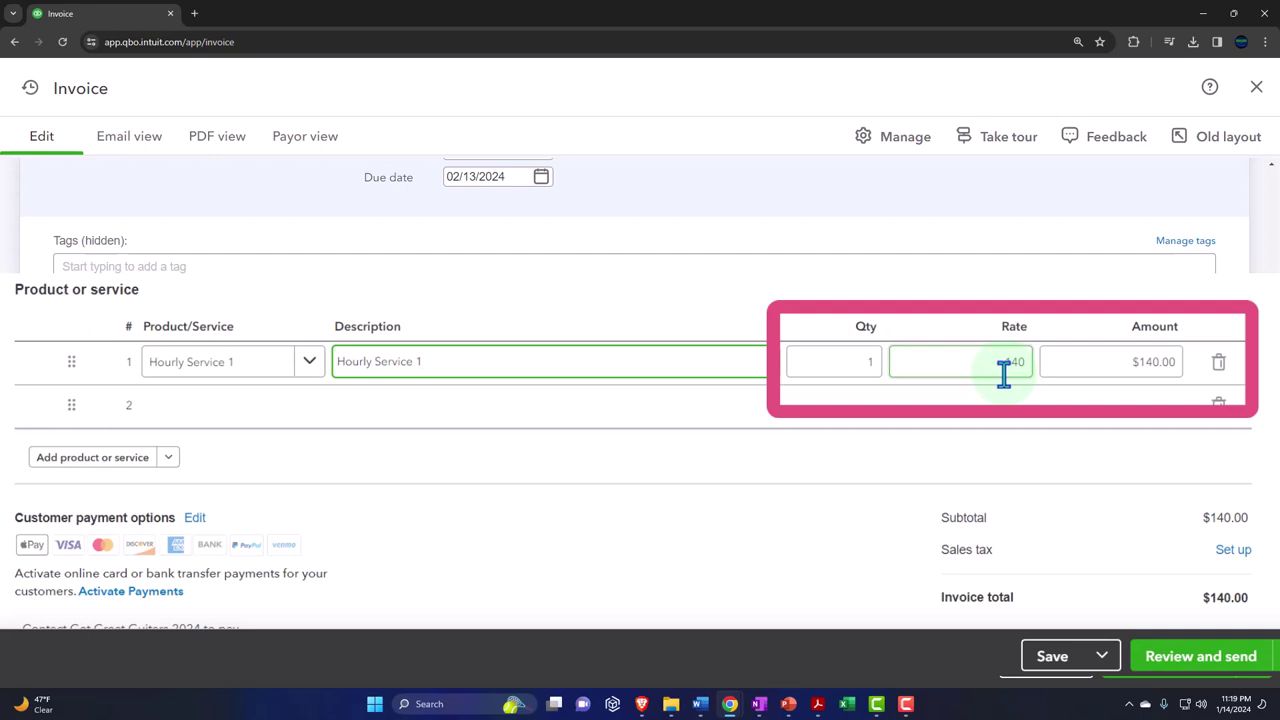
# Change the first invoice line to Diagnostic and go through its quantity, rate and amount
pyautogui.click(315, 372)
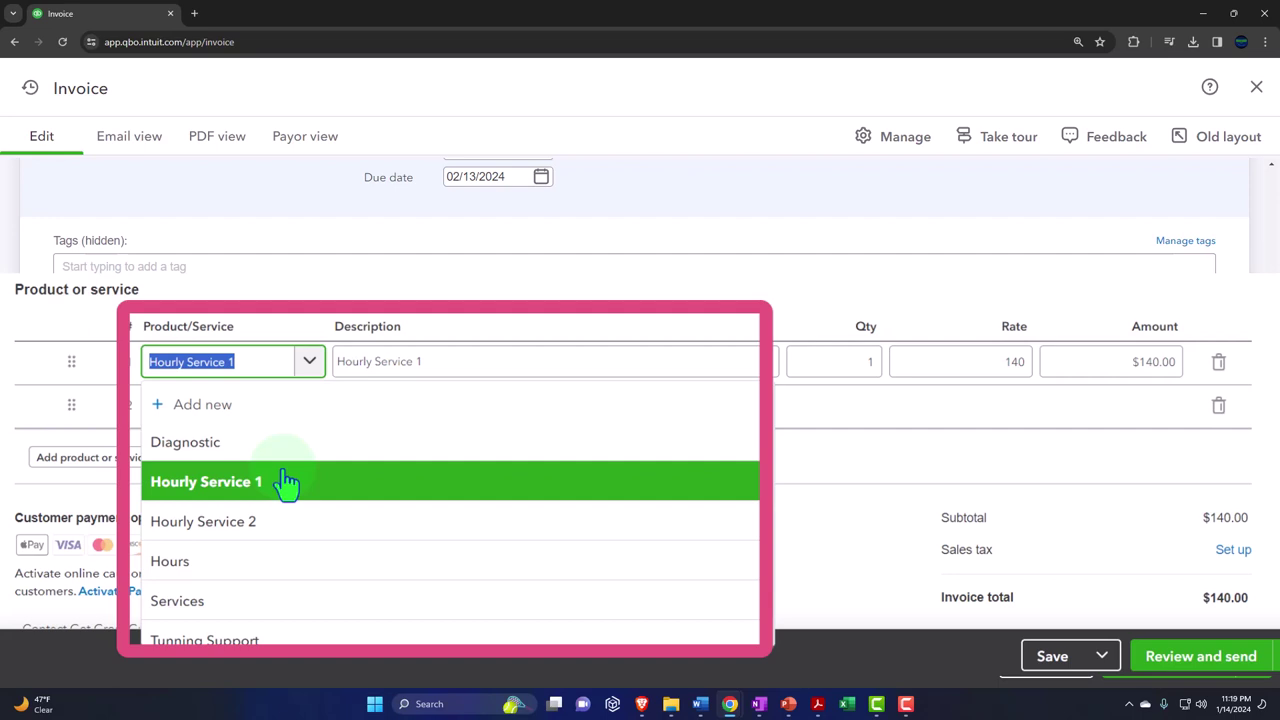
pyautogui.click(250, 445)
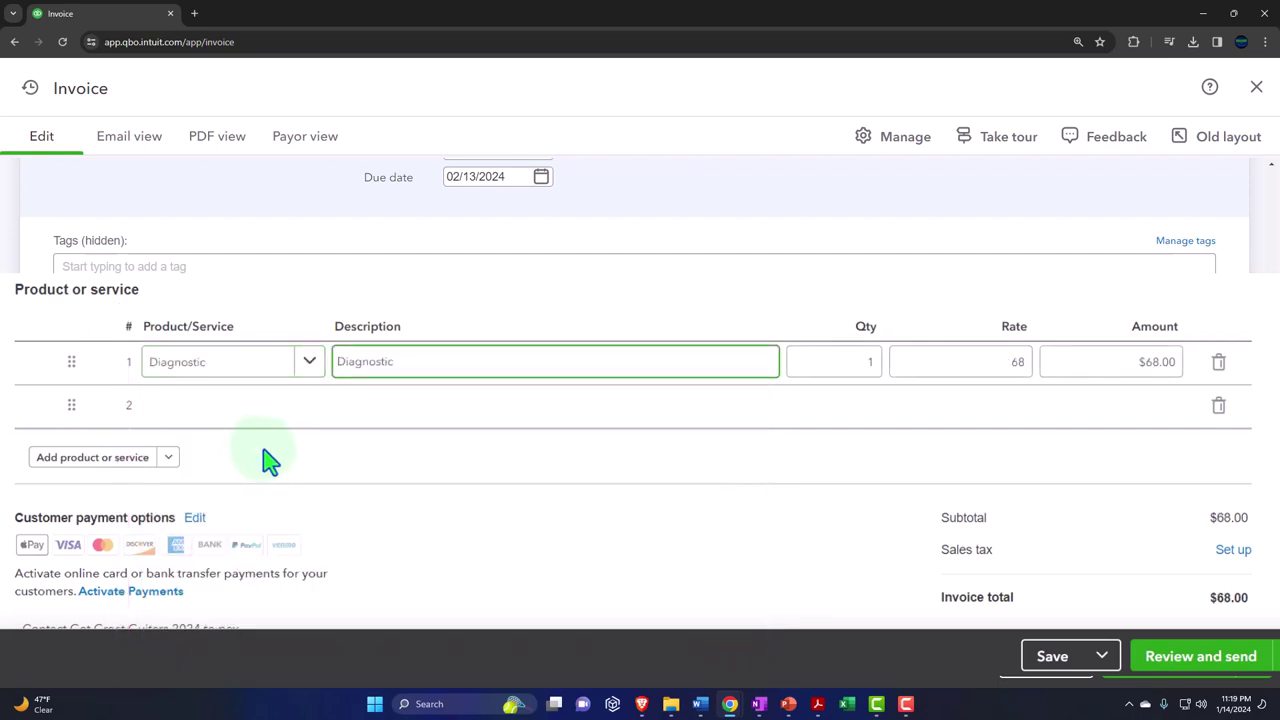
pyautogui.press('Tab')
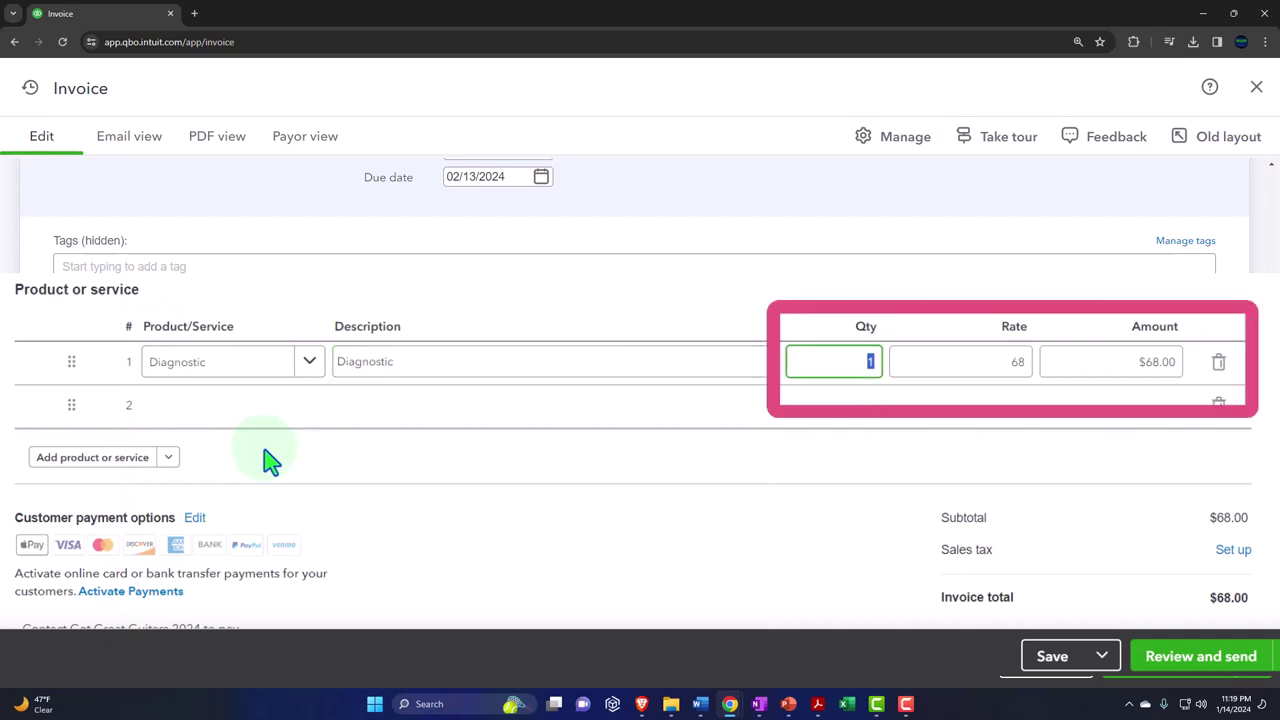
pyautogui.press('Tab')
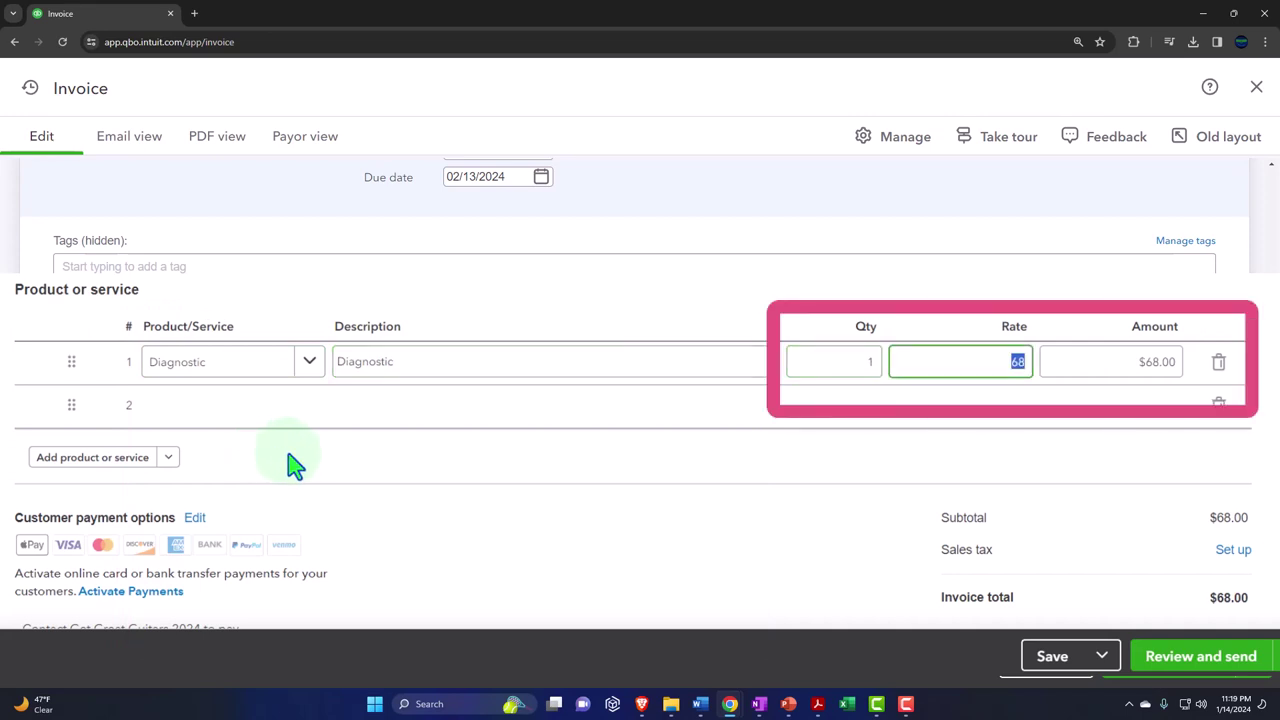
pyautogui.press('Tab')
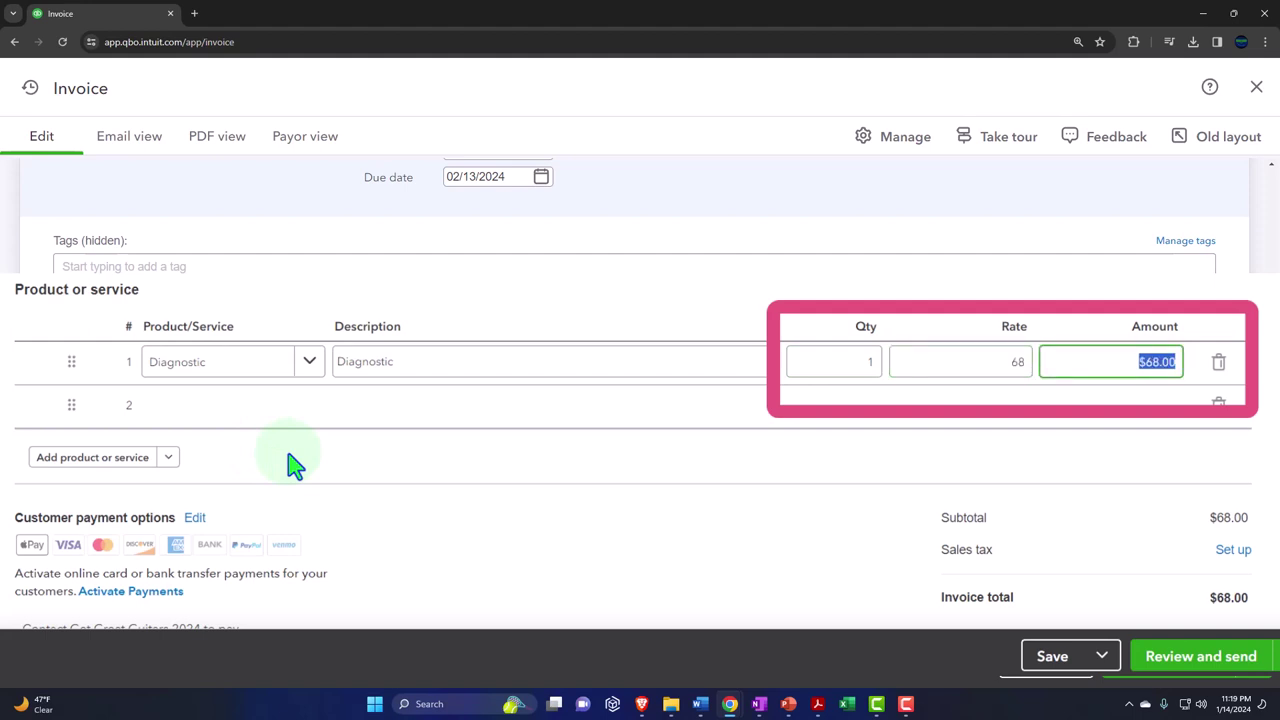
pyautogui.moveTo(871, 408)
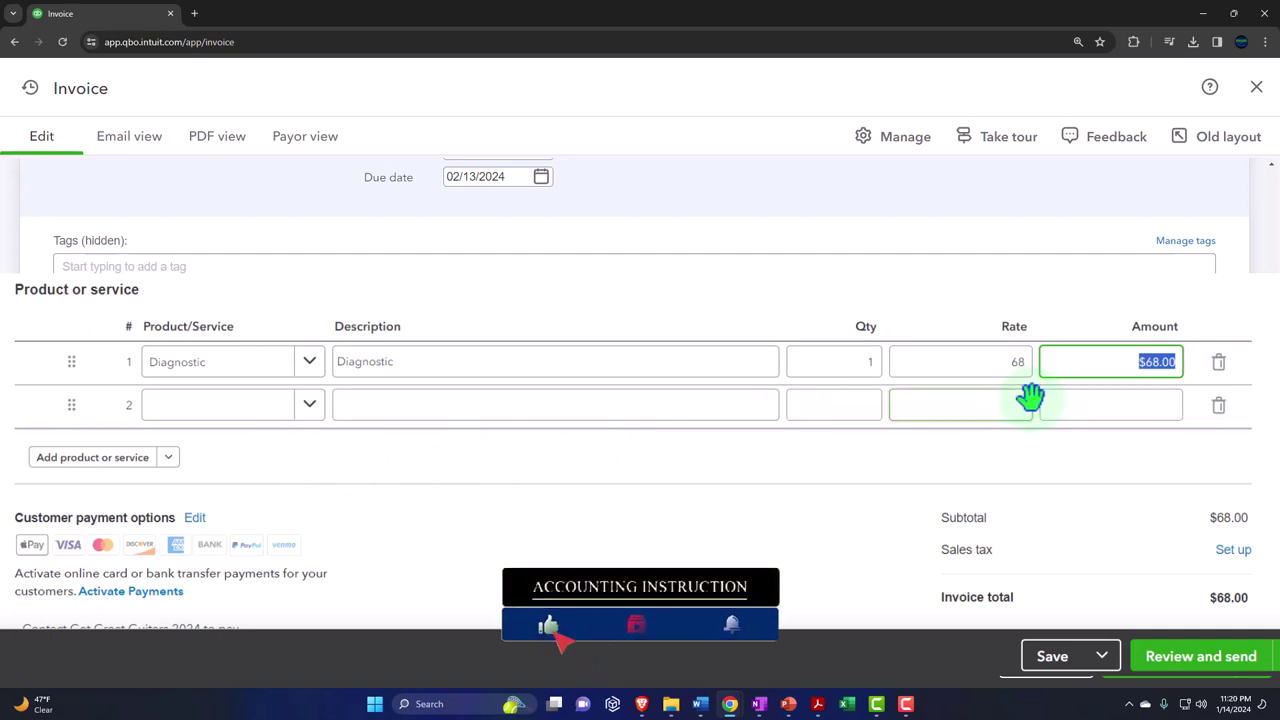
# Close the test invoice and leave without saving it
pyautogui.scroll(-1, 1031, 400)
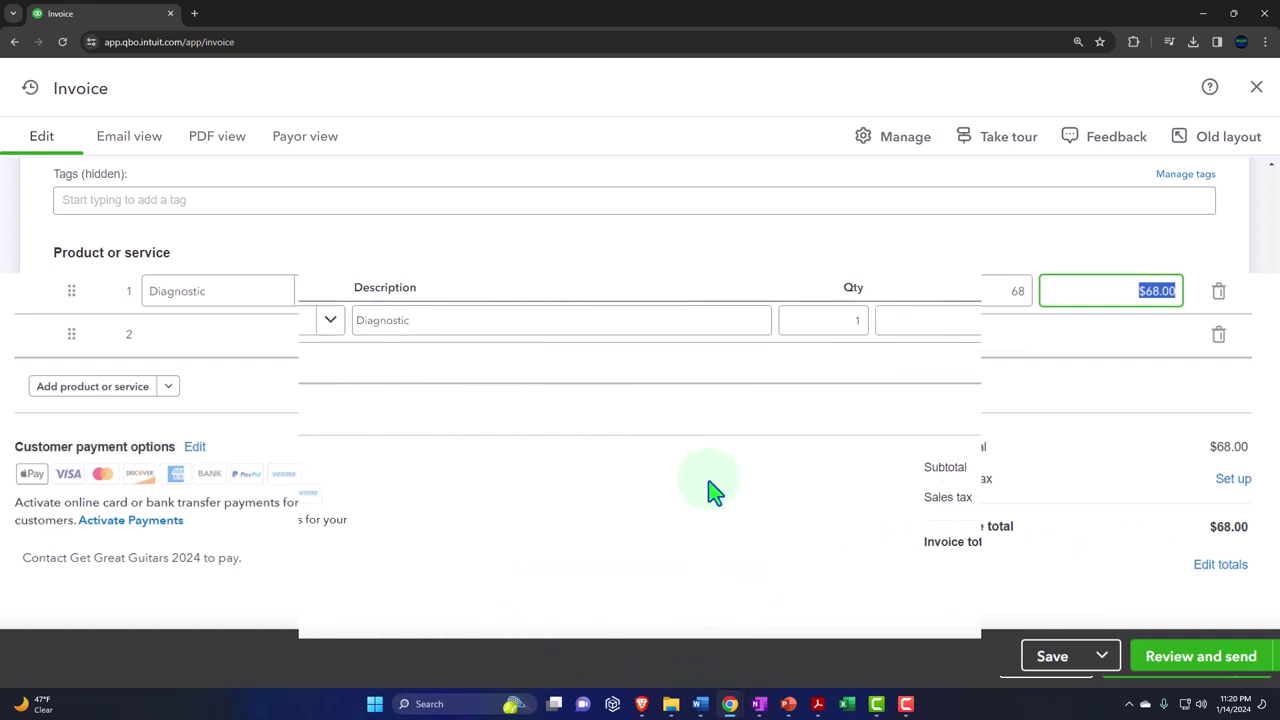
pyautogui.click(1256, 87)
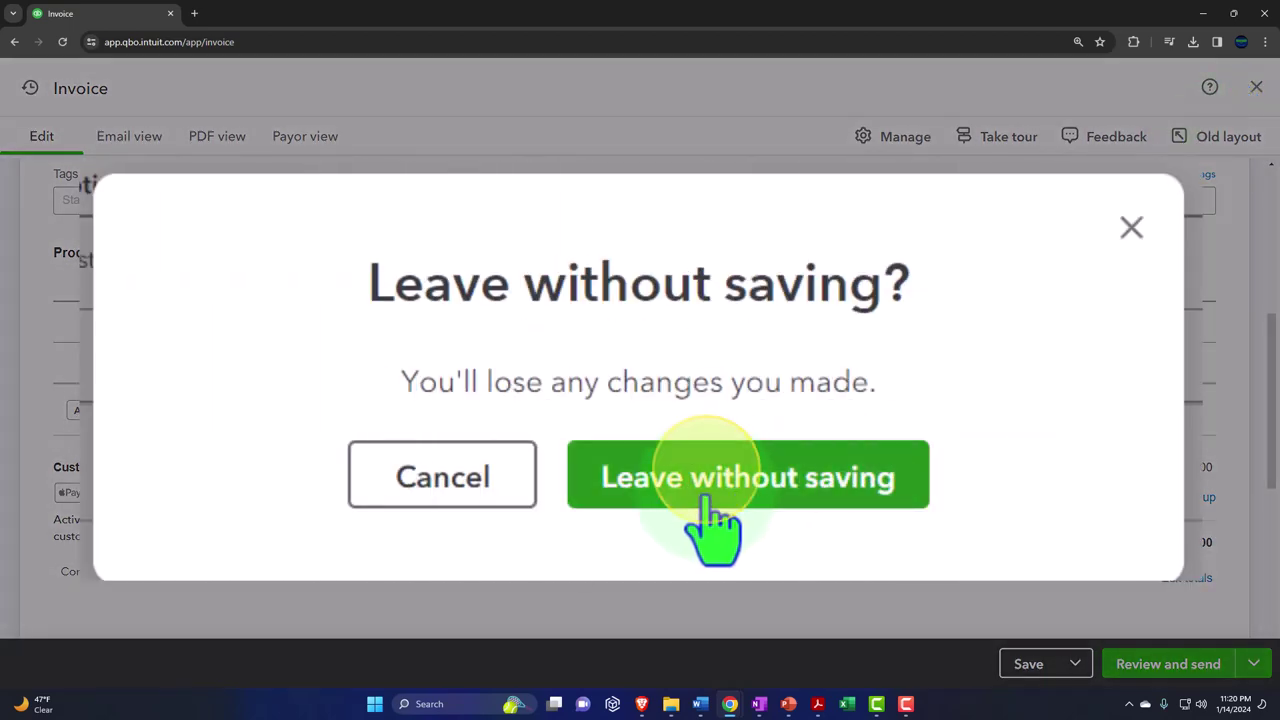
pyautogui.click(722, 480)
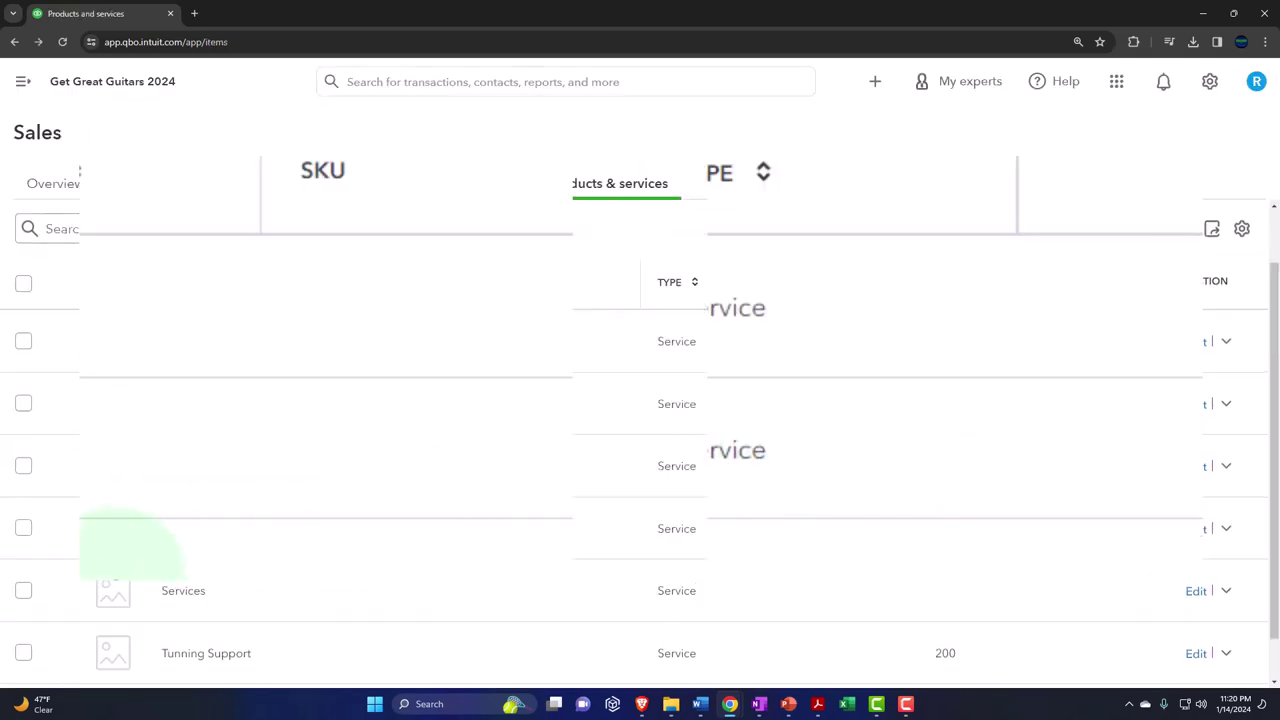
# Expand the navigation menu, show the new transaction types, and switch to the Beginning Balances TB PDF in Adobe Acrobat
pyautogui.click(22, 81)
pyautogui.click(70, 128)
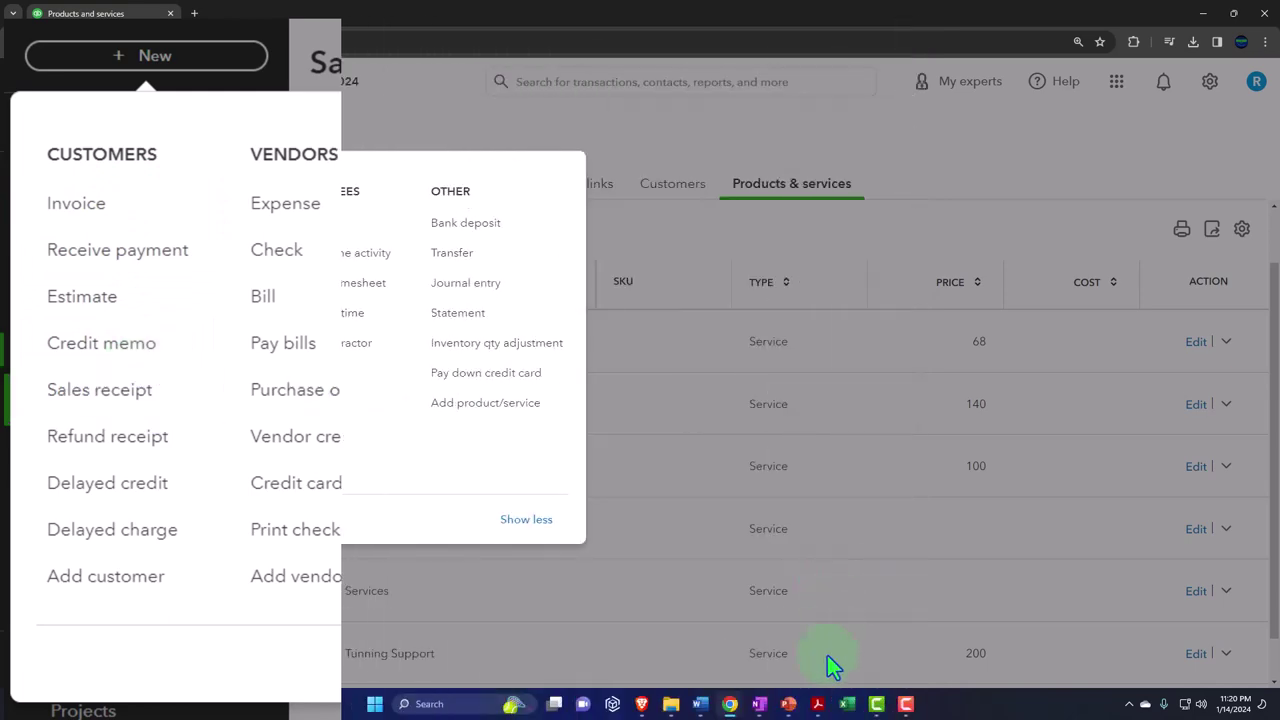
pyautogui.click(818, 704)
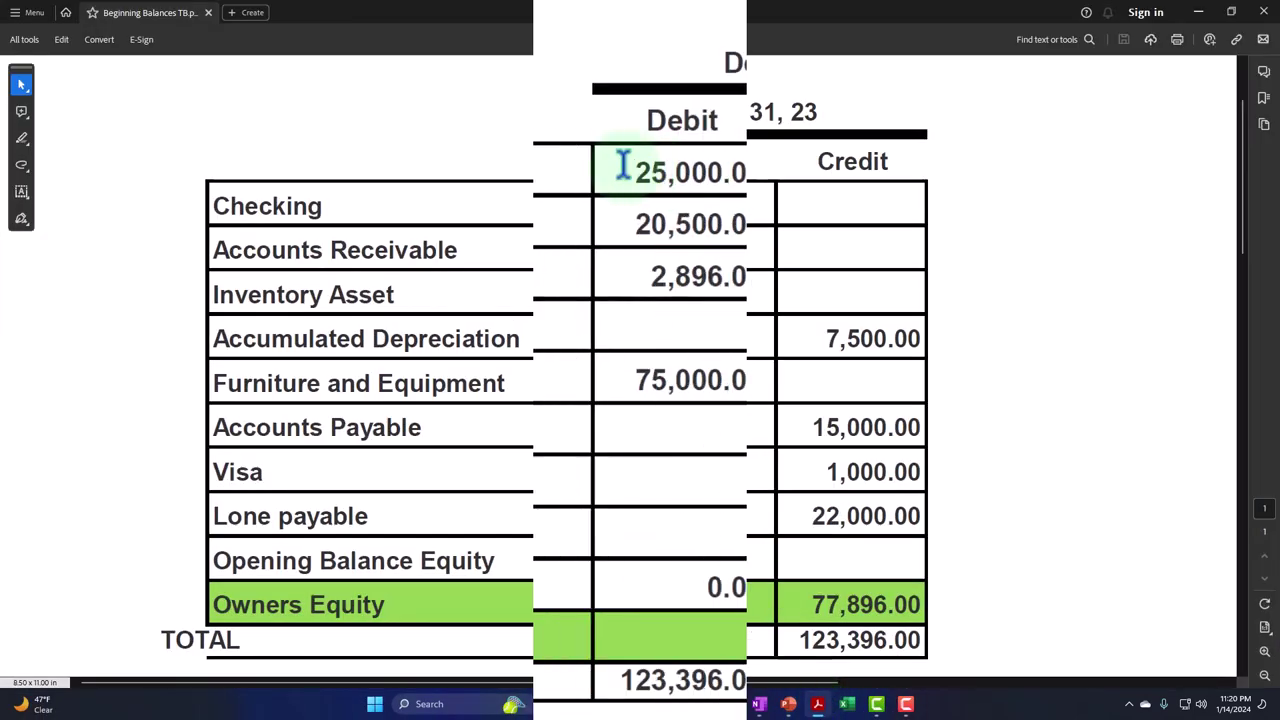